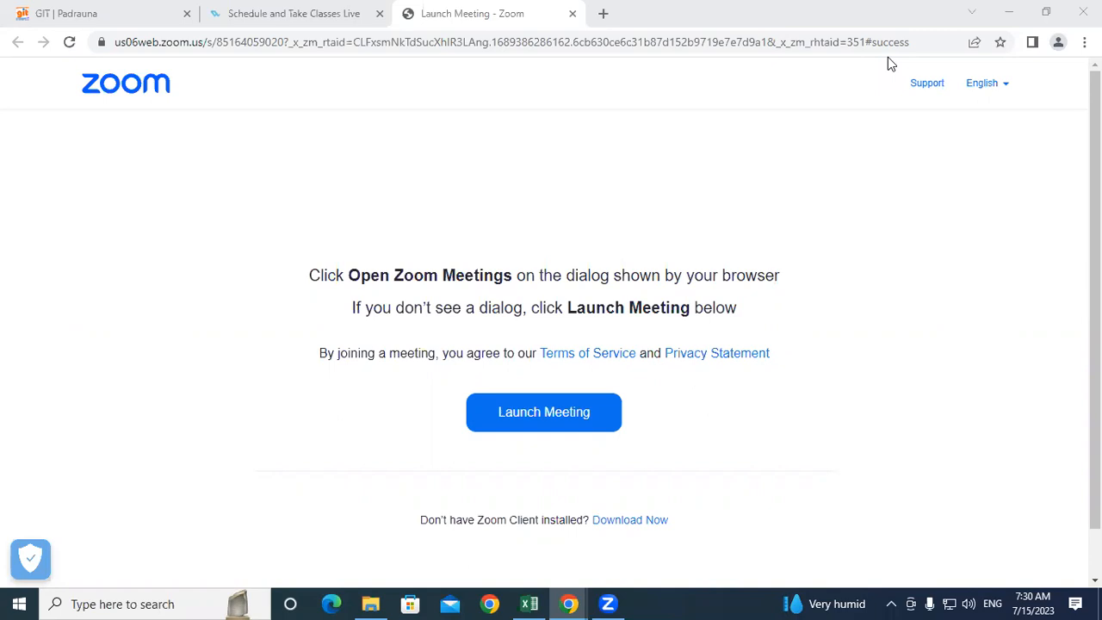
Step: Switch to the Excel workbook and copy the sales table F7:L22 from the Dynamic Chart sheet
click(529, 604)
click(336, 274)
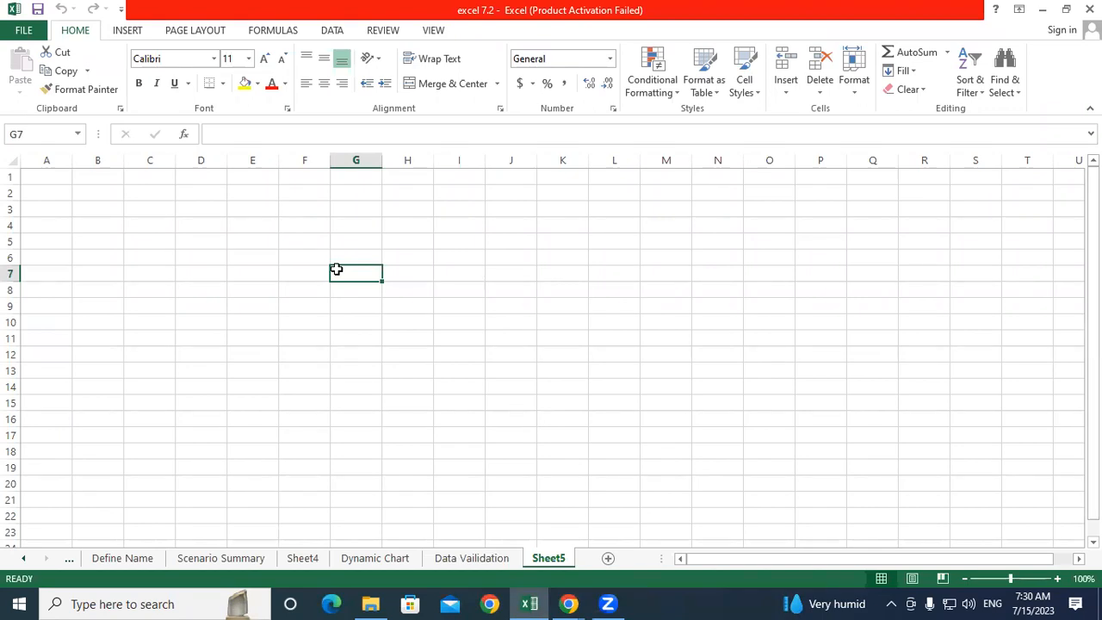
click(470, 559)
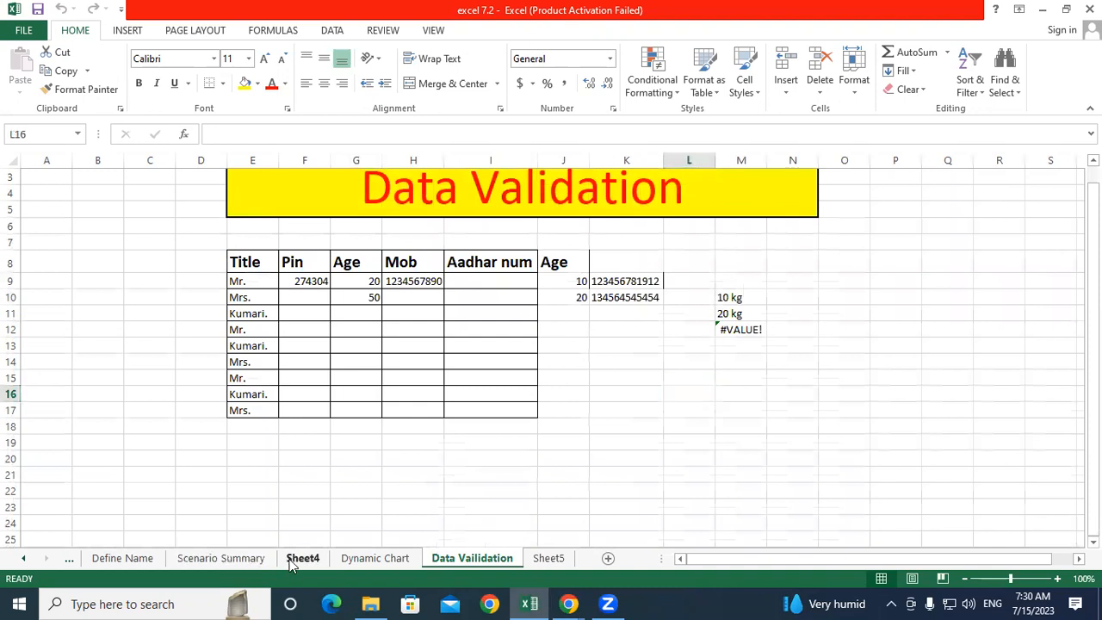
click(297, 559)
click(375, 559)
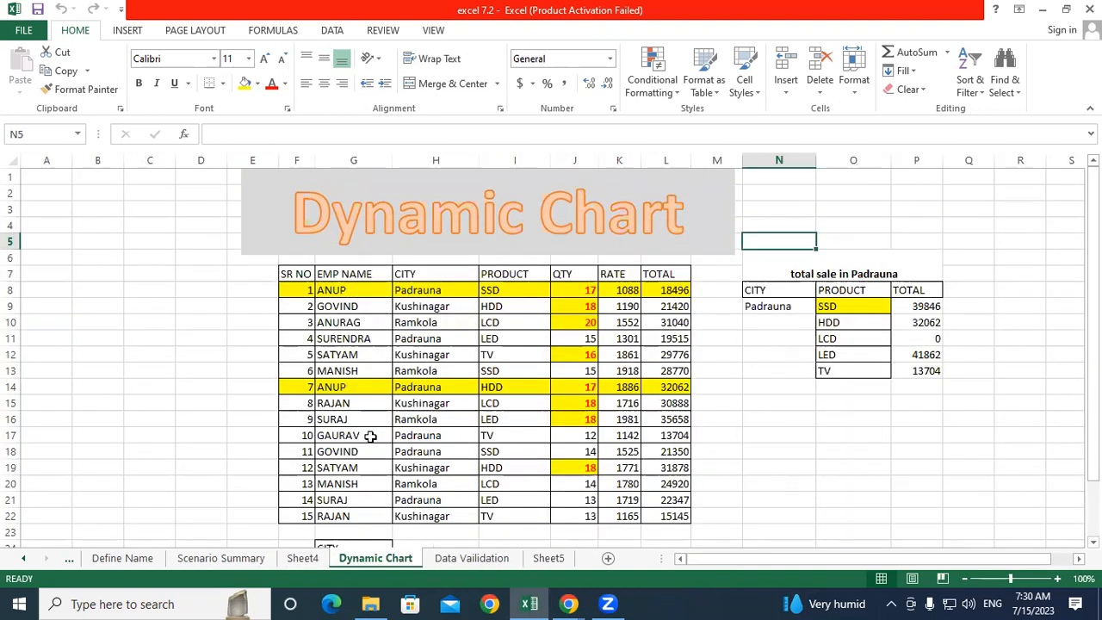
scroll(370, 437, down, 1)
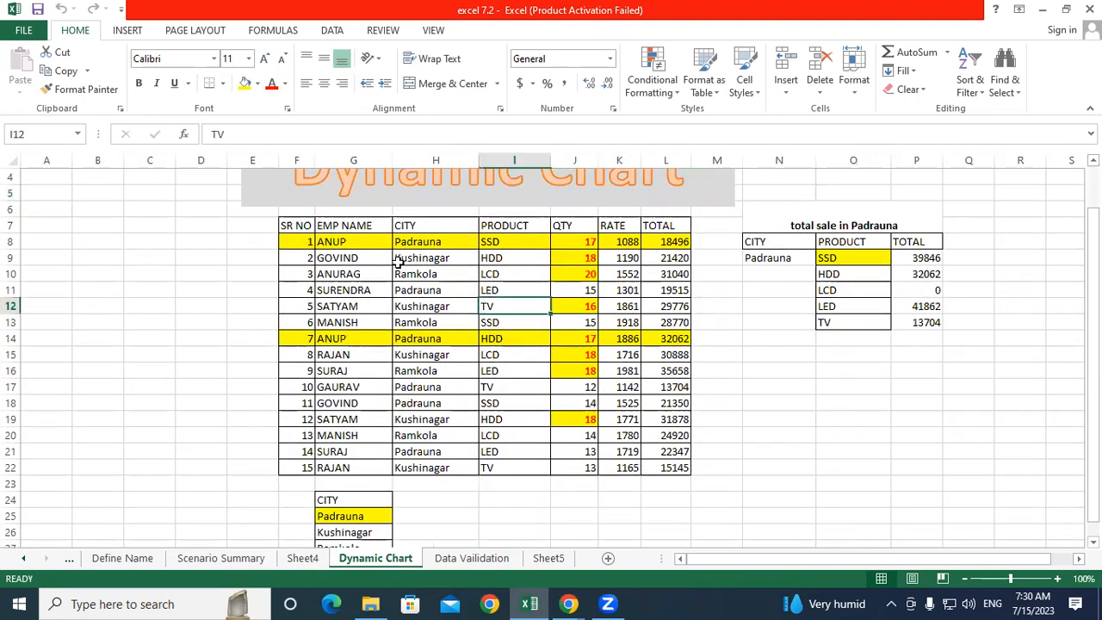
drag(302, 226, 660, 466)
key(ctrl+c)
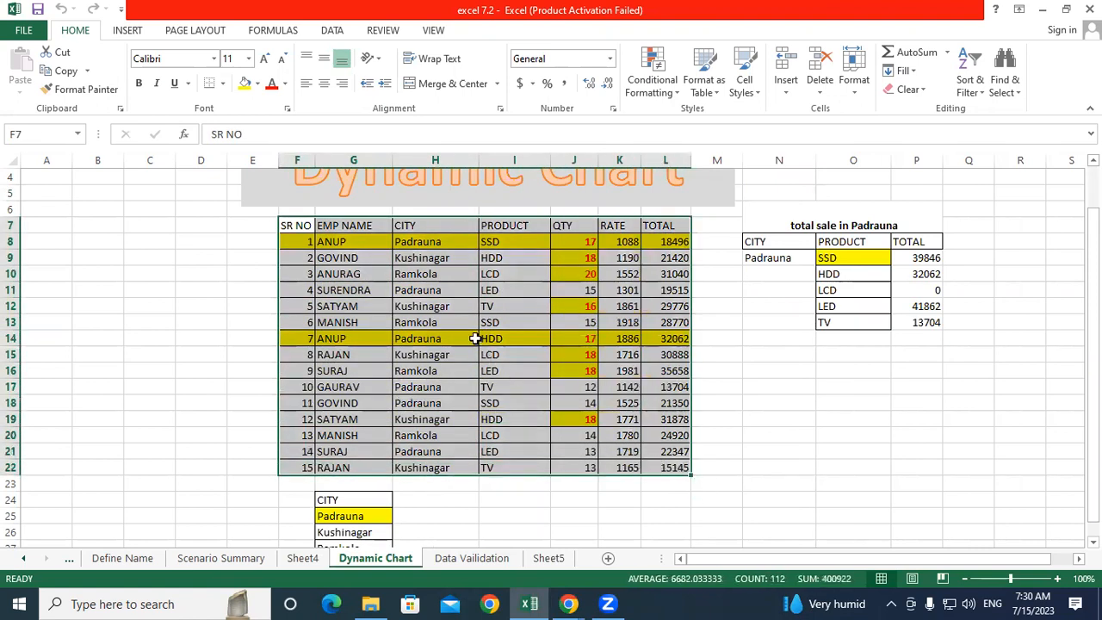
right_click(476, 341)
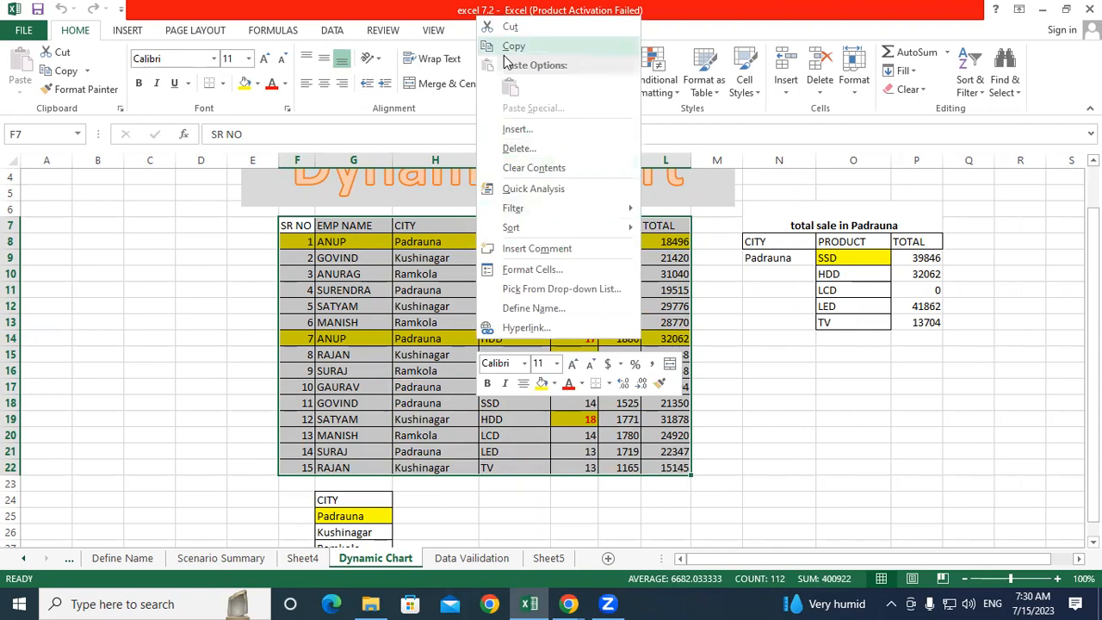
click(513, 46)
Step: Paste the copied table into Sheet5 starting at cell E6 and autofit columns E to K to their contents
click(549, 558)
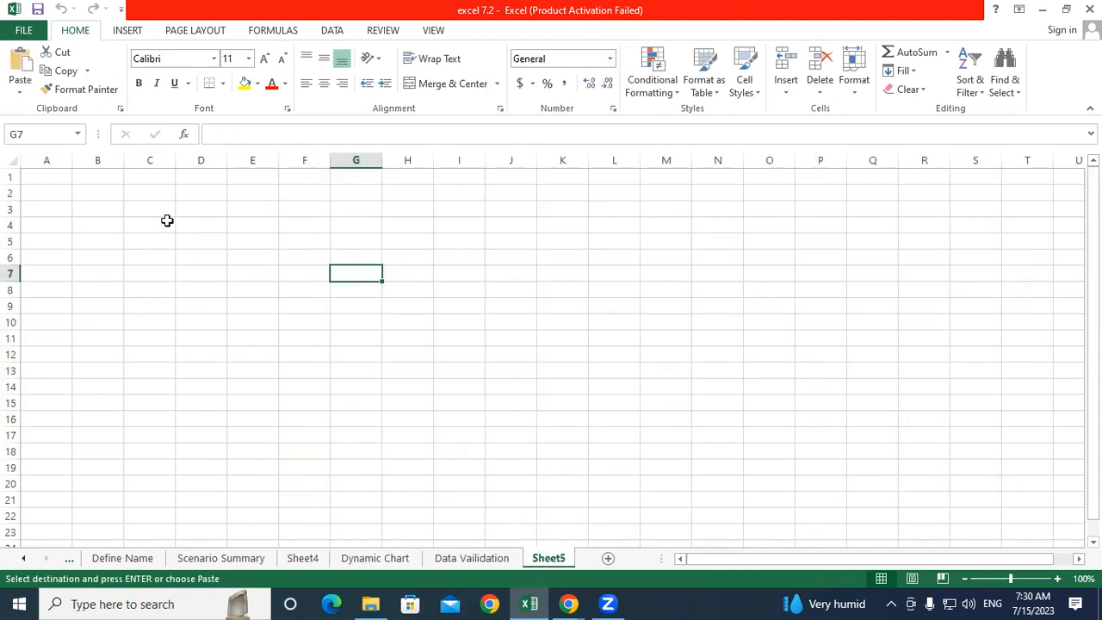
click(253, 261)
click(21, 69)
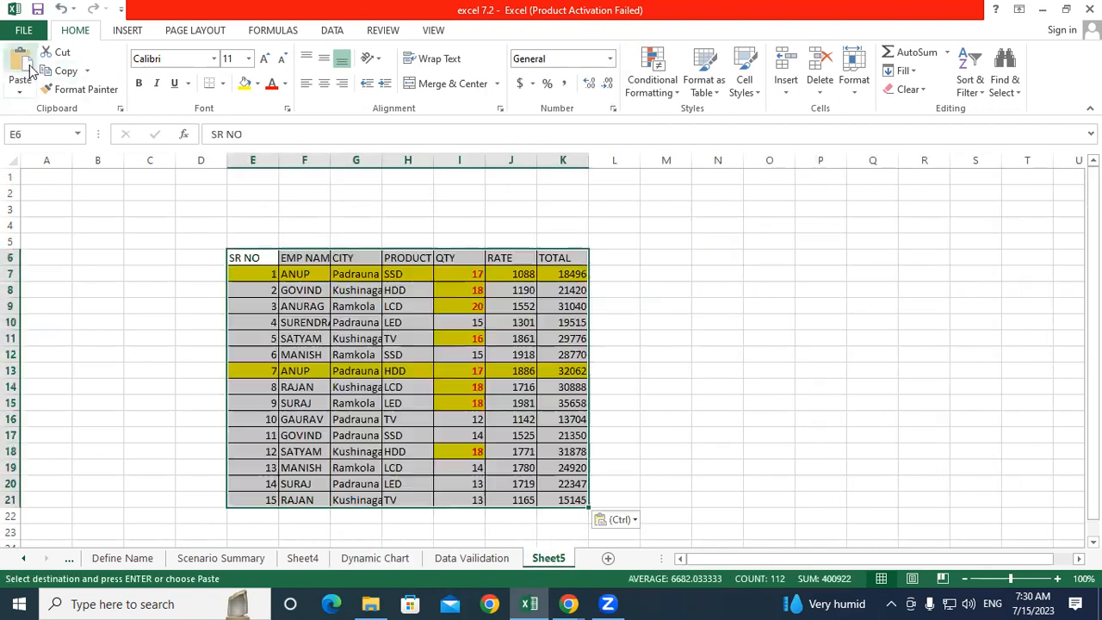
drag(254, 158, 567, 177)
double_click(588, 162)
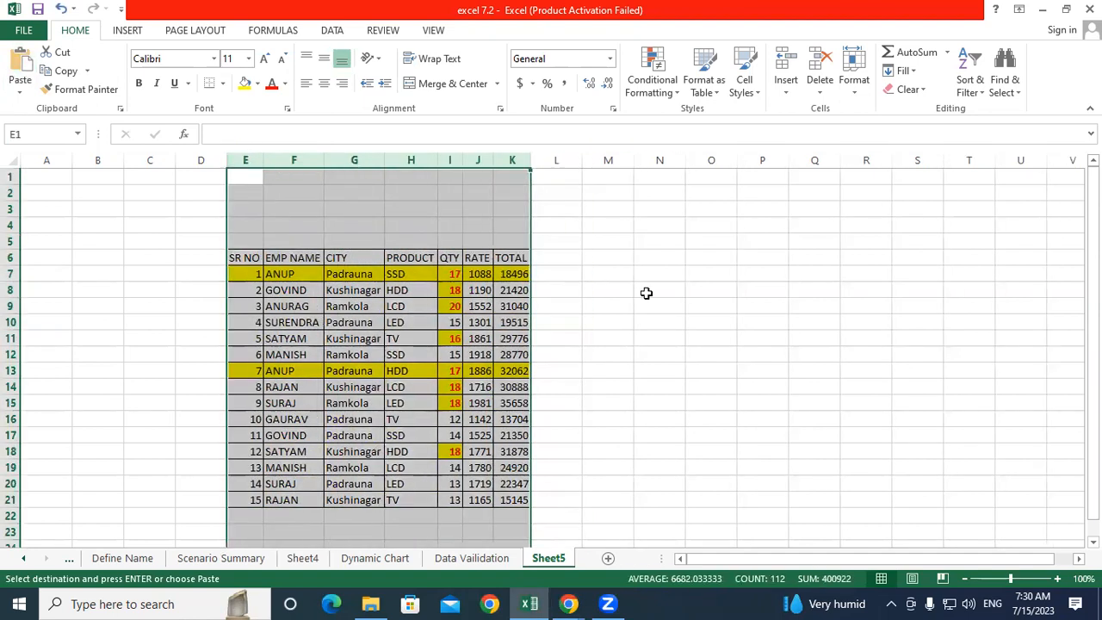
click(645, 292)
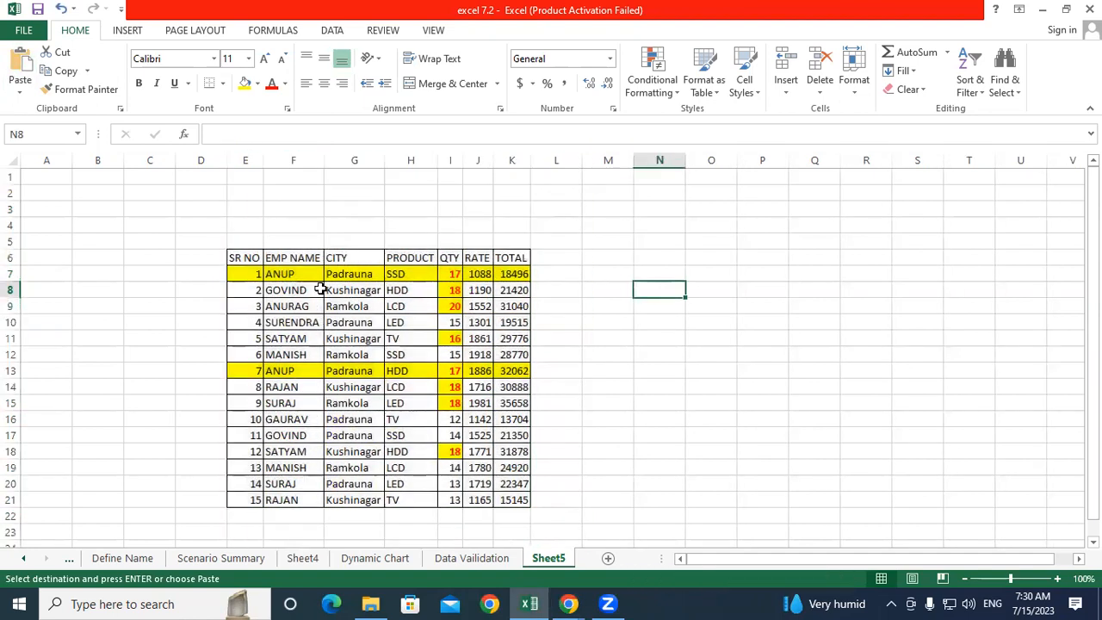
Step: Examine the repeated SSD and HDD entries in the PRODUCT column of the pasted table
click(410, 280)
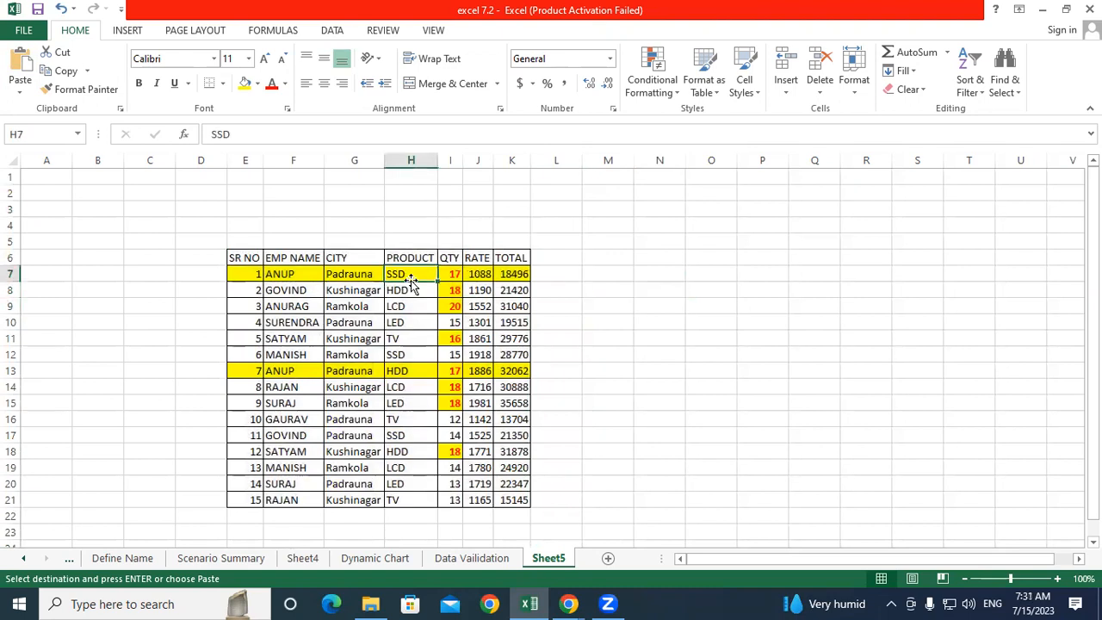
click(404, 355)
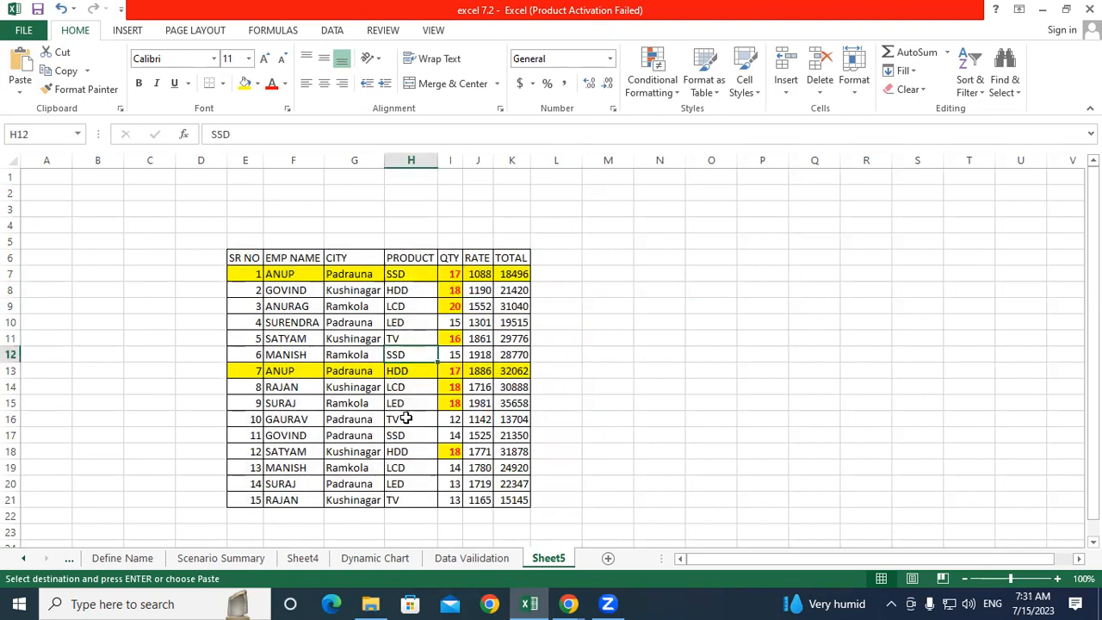
click(409, 433)
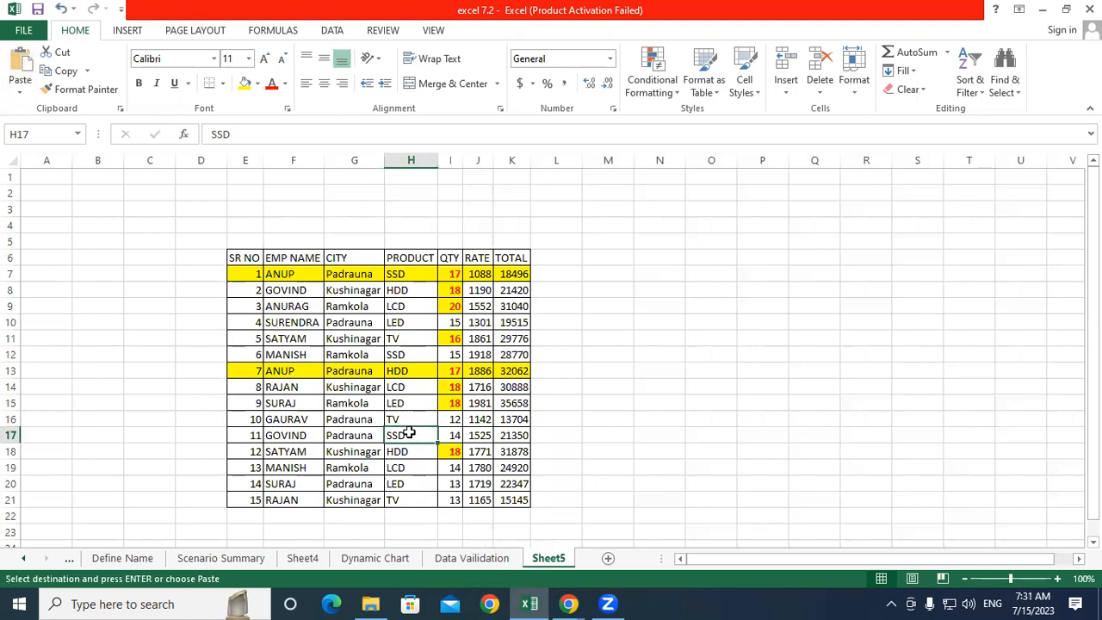
click(412, 293)
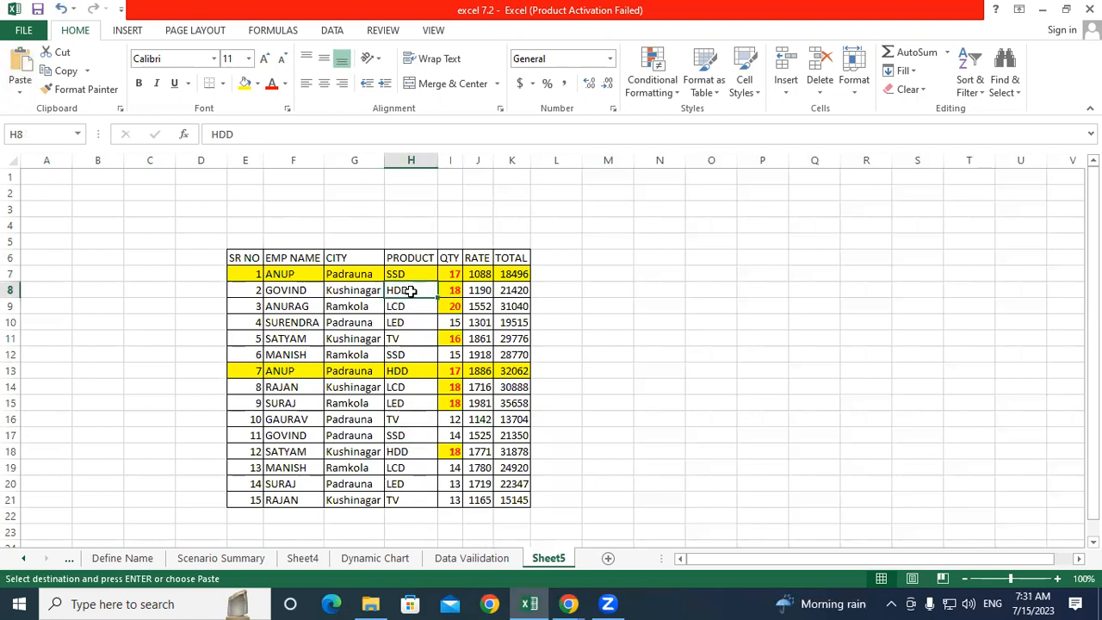
click(406, 370)
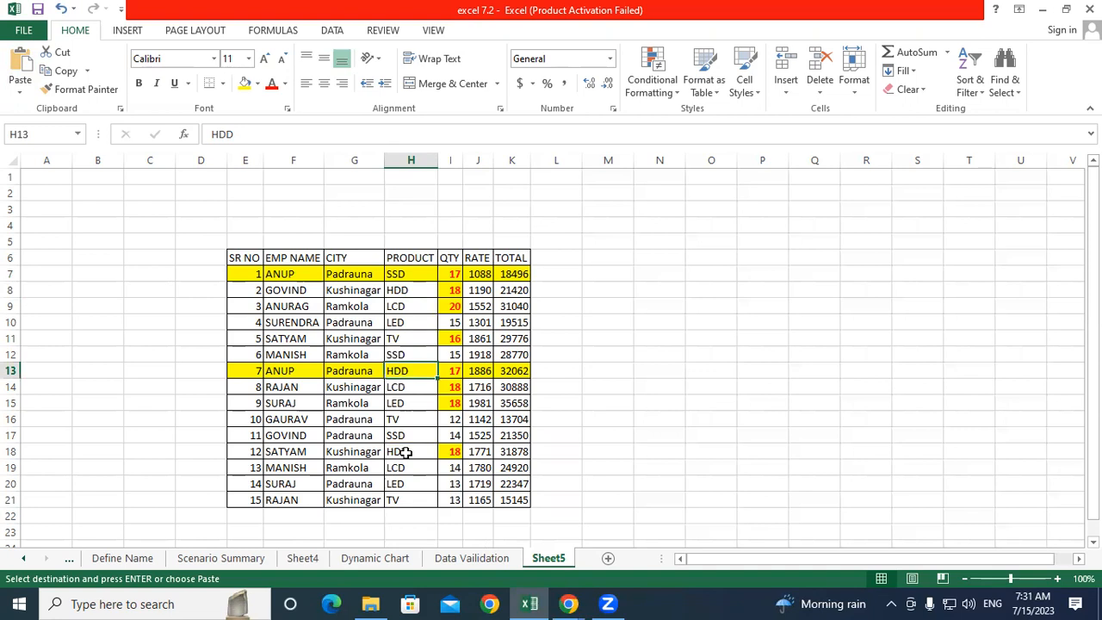
click(407, 452)
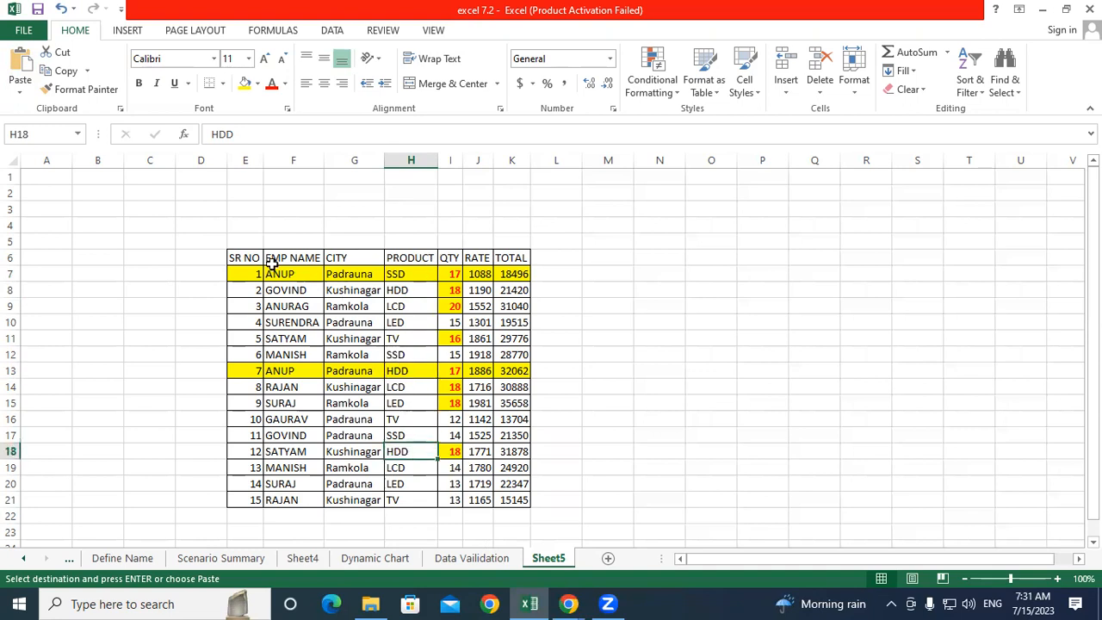
drag(256, 261, 510, 498)
click(418, 276)
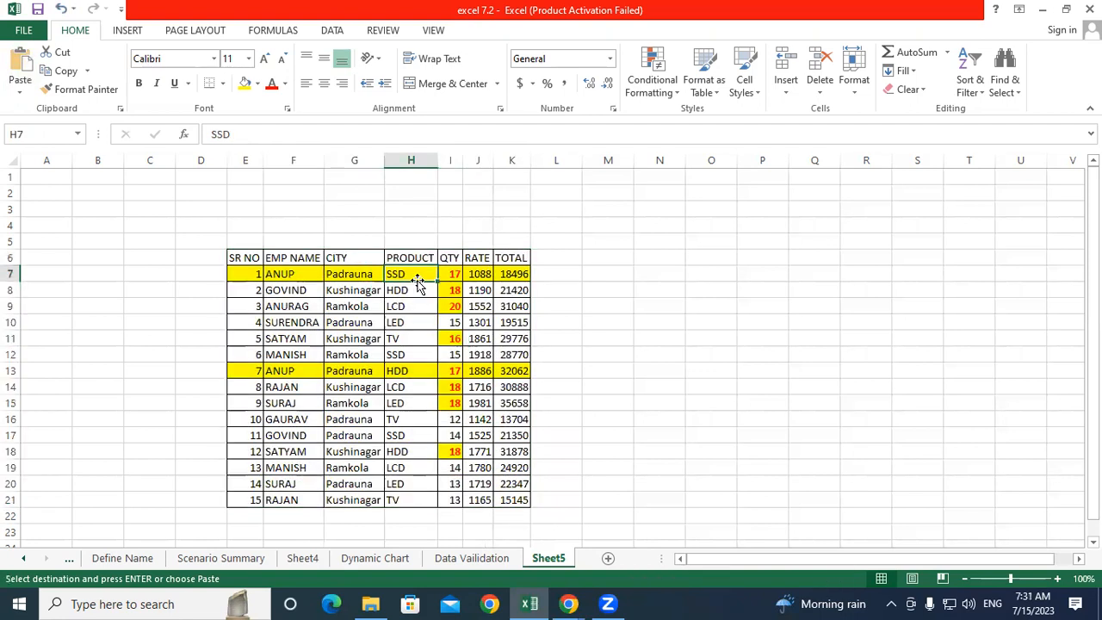
Step: Move the table so that its header row starts at G8, and widen columns G to M equally
drag(241, 258, 585, 532)
drag(362, 161, 677, 161)
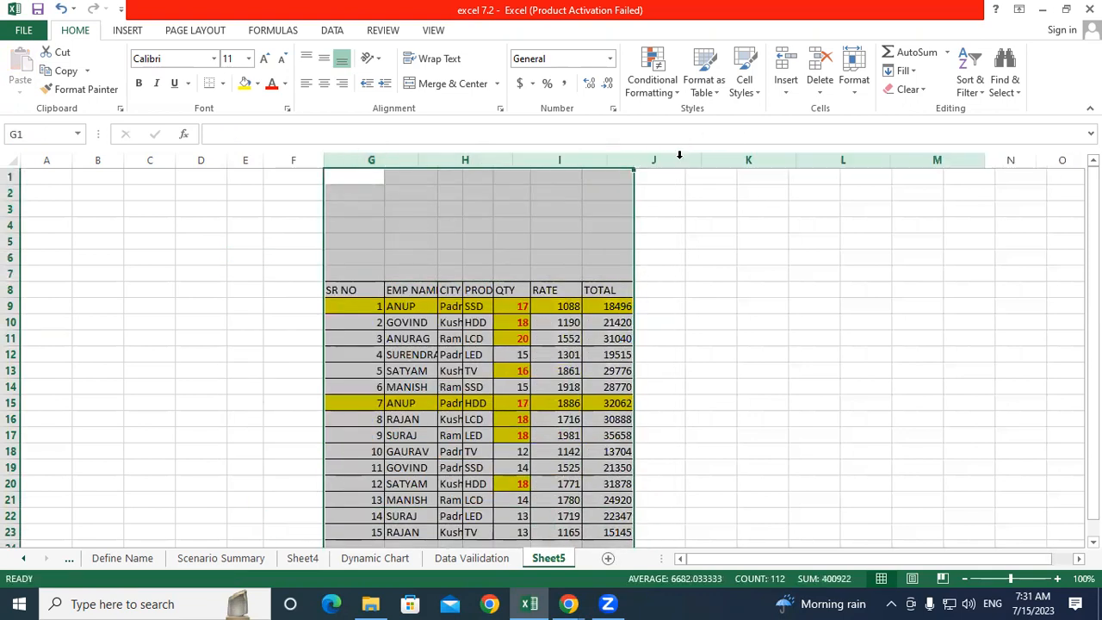
click(733, 254)
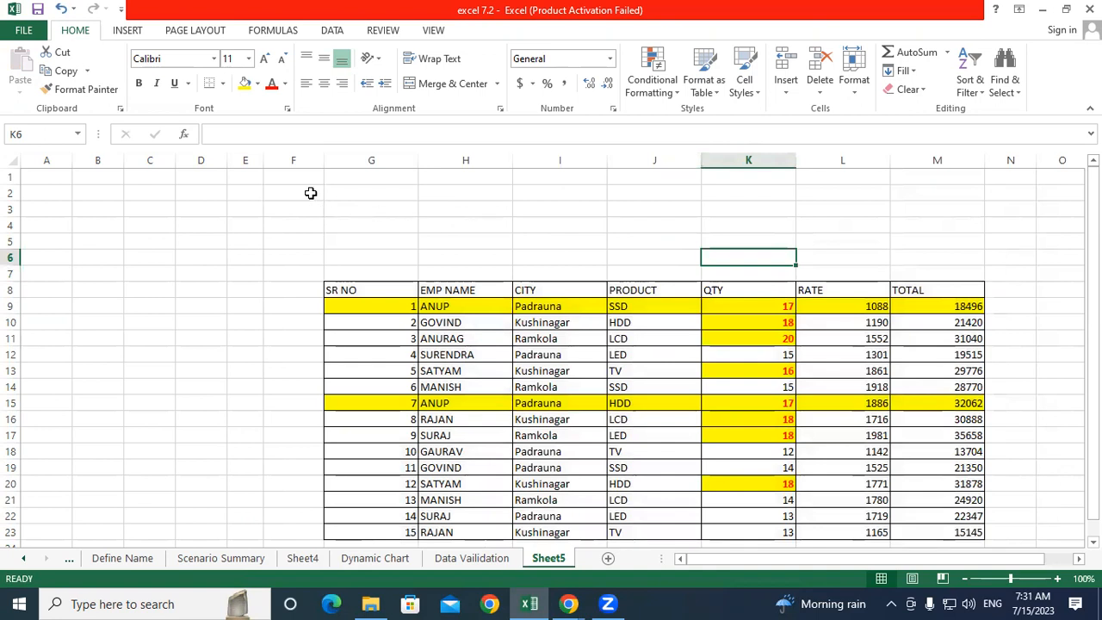
Step: Move the table so that it starts at D8, and give columns D to J an equal, wider width
drag(352, 195, 458, 245)
drag(374, 287, 689, 499)
click(560, 370)
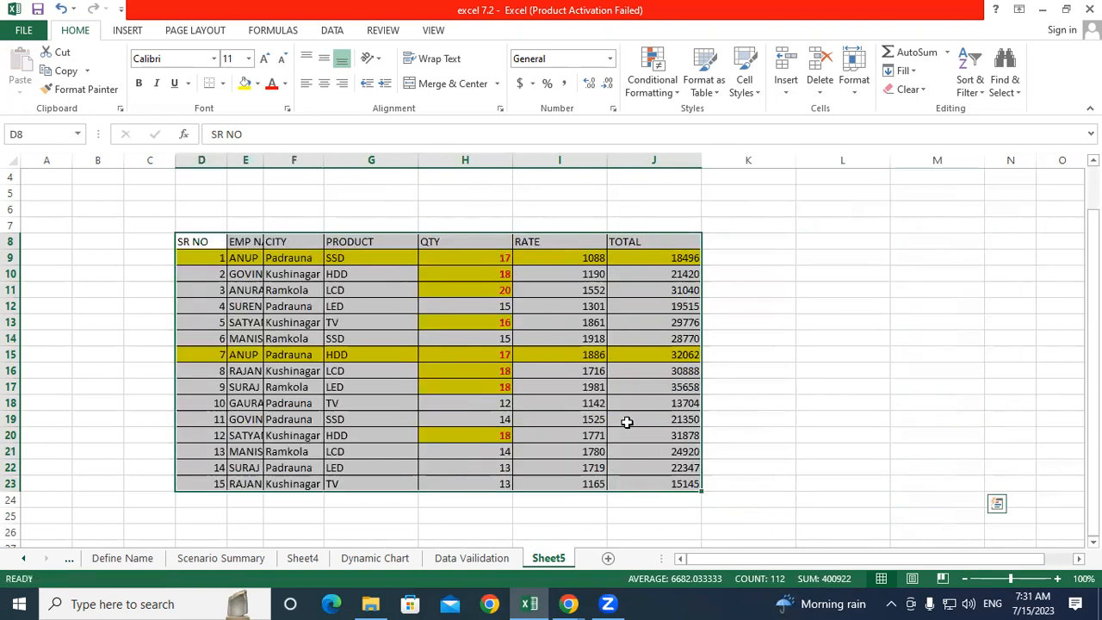
drag(214, 159, 734, 163)
scroll(628, 206, up, 1)
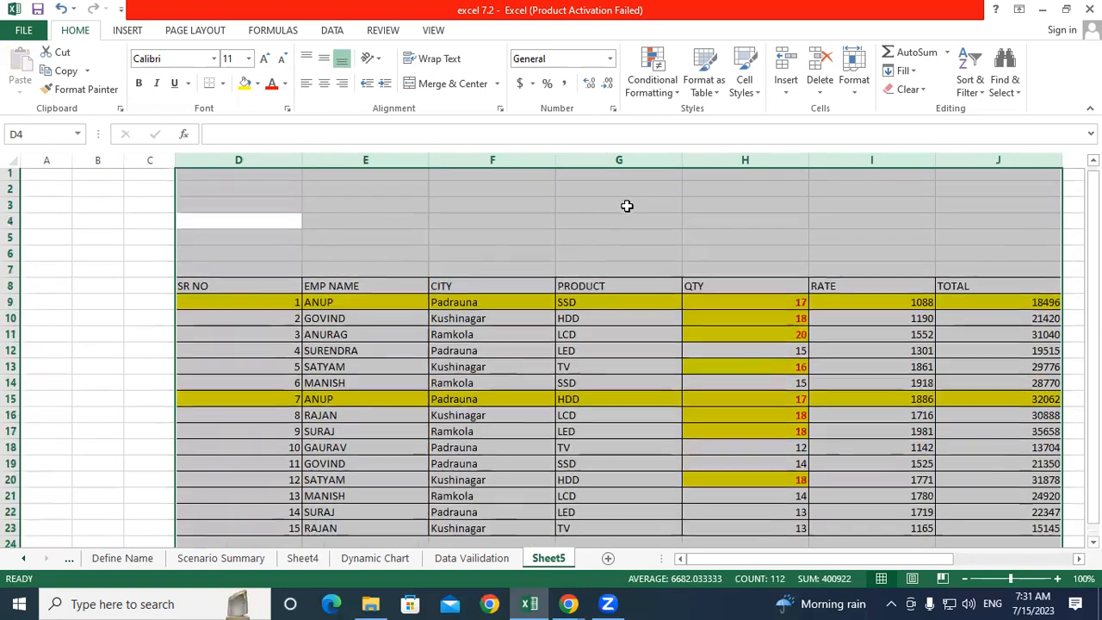
drag(809, 161, 785, 163)
click(714, 204)
Step: Merge and center cells D1:J5 above the table and enter the title Subtotal
drag(222, 178, 830, 236)
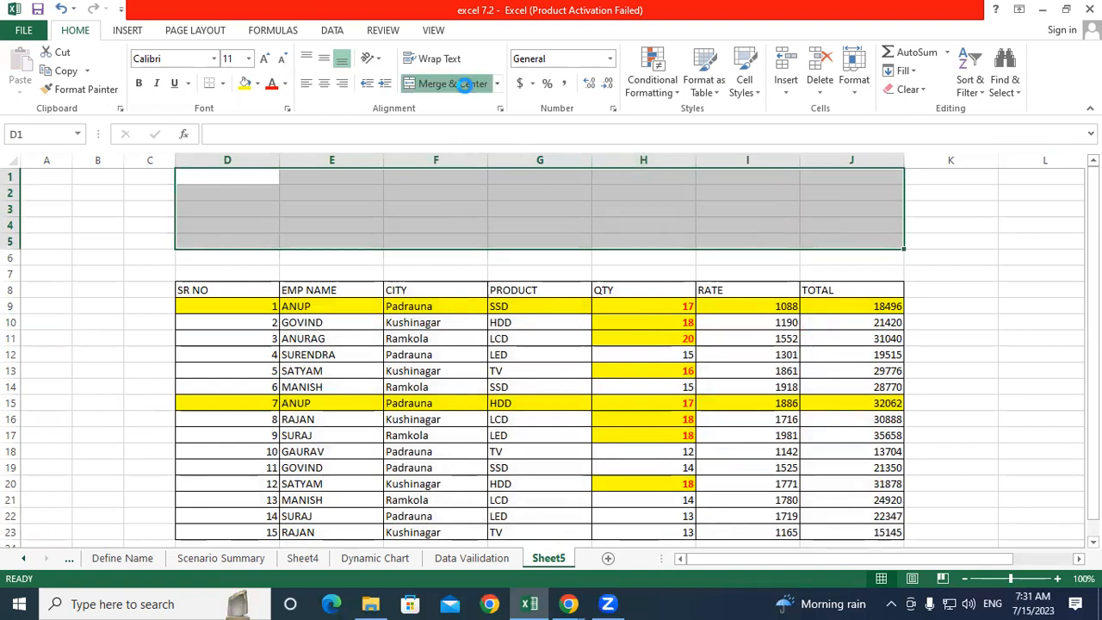
click(473, 83)
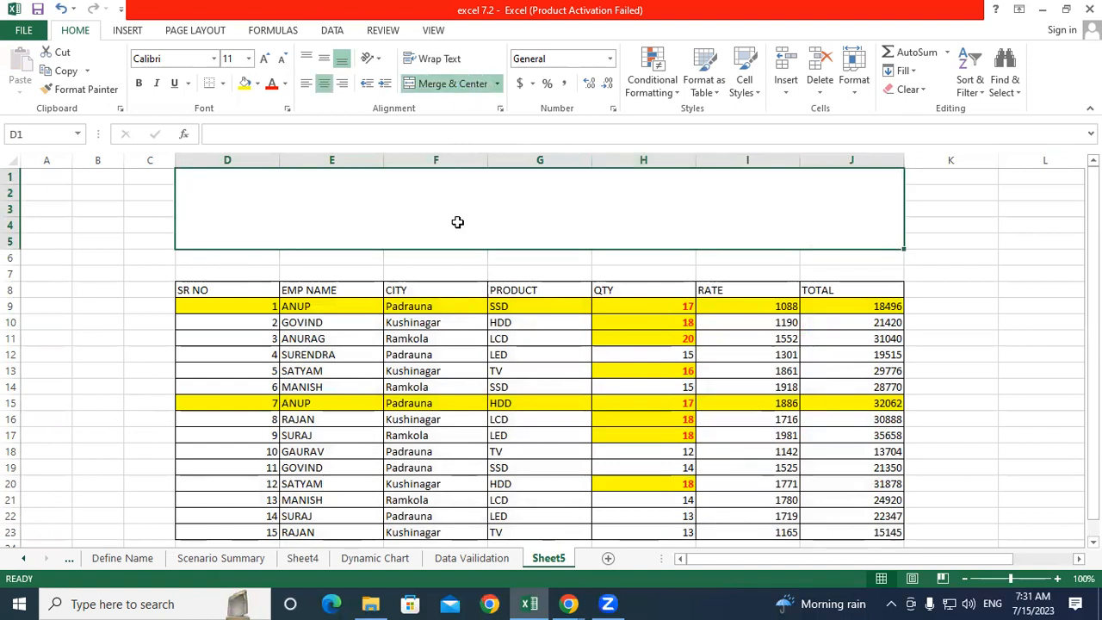
text(Subtotal)
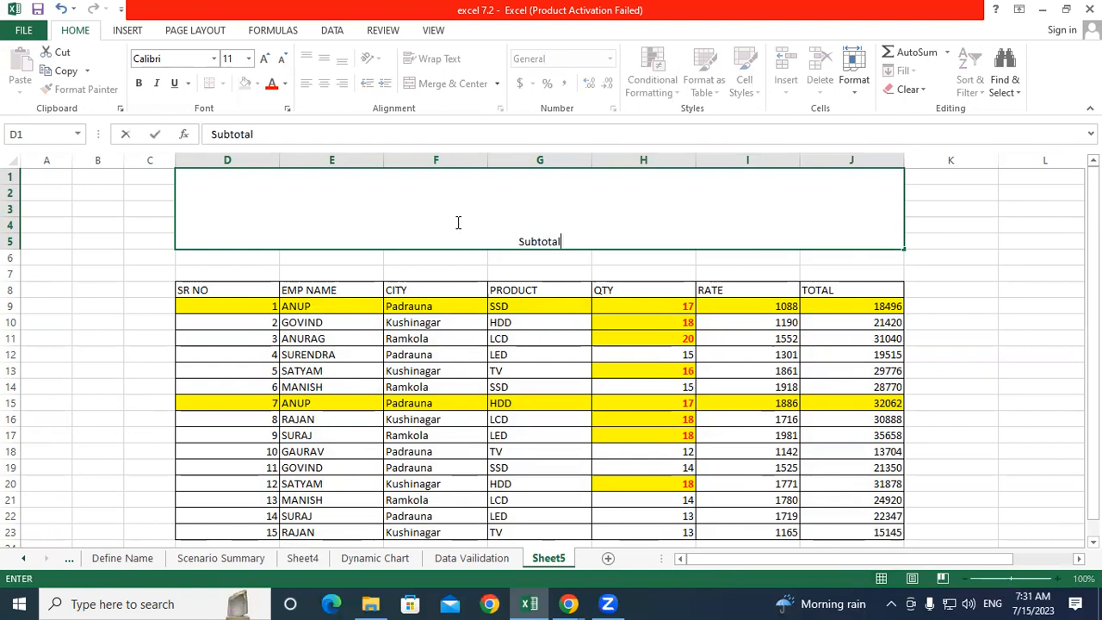
key(Return)
Step: Enlarge the Subtotal title to font size 48
click(458, 222)
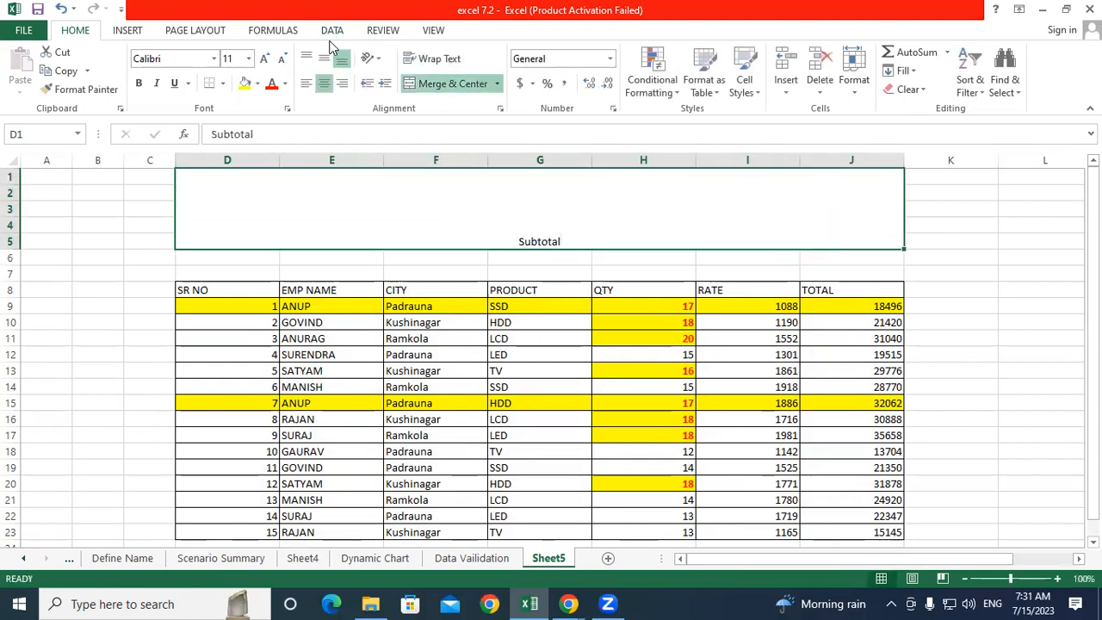
click(265, 59)
click(265, 58)
click(266, 58)
click(265, 59)
click(265, 59)
click(265, 58)
click(265, 59)
click(265, 59)
click(265, 59)
click(265, 58)
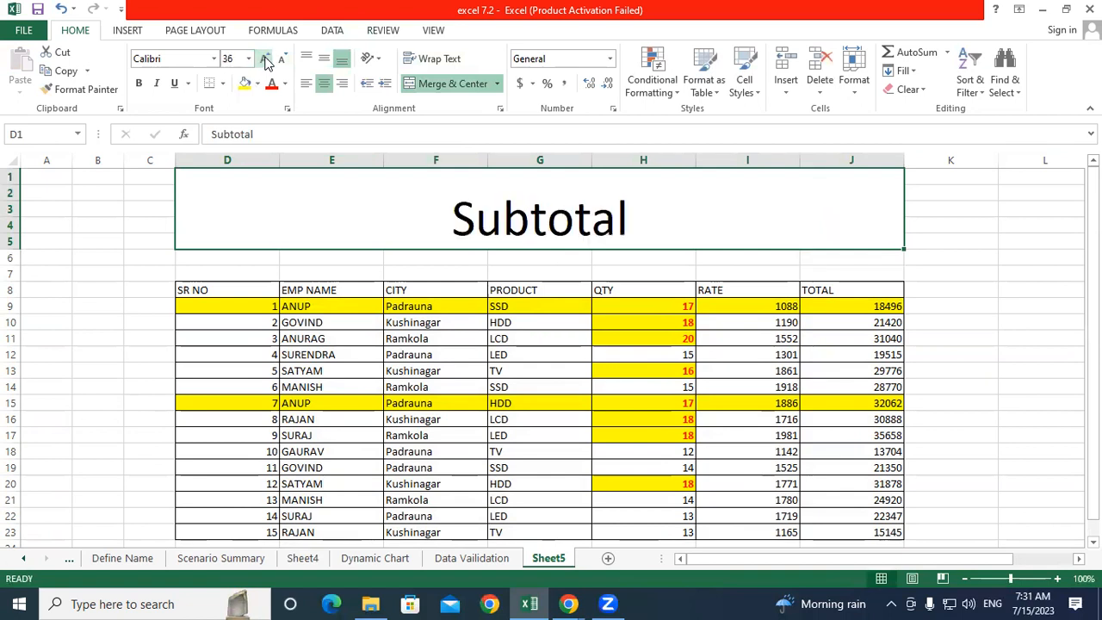
click(465, 384)
click(387, 219)
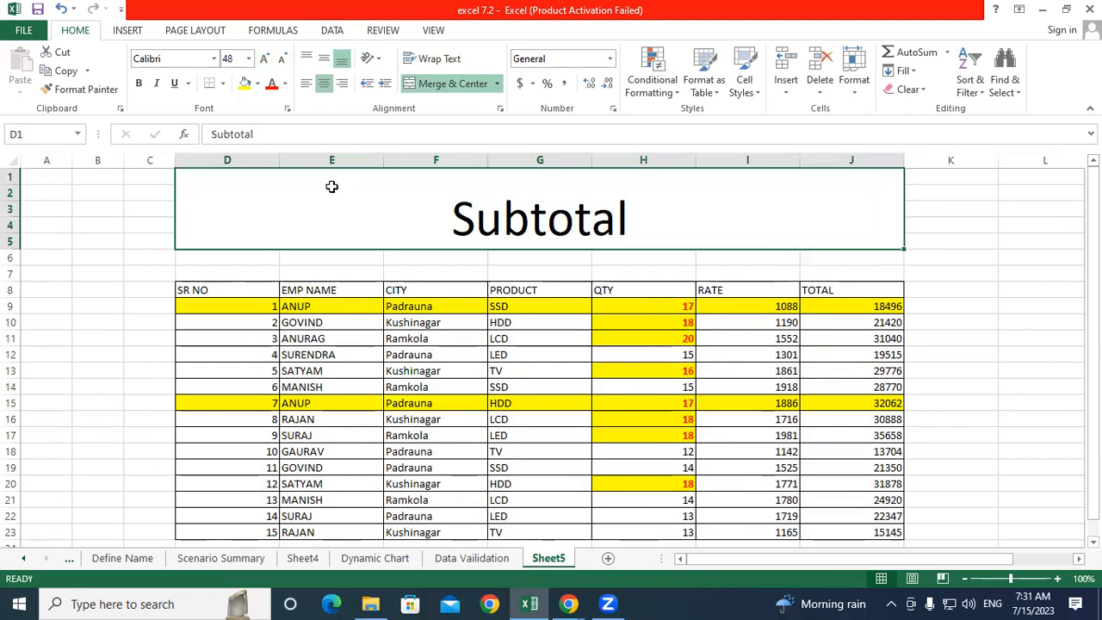
Step: Format the Subtotal title with red text, a yellow fill and a thick box border
click(272, 83)
click(246, 83)
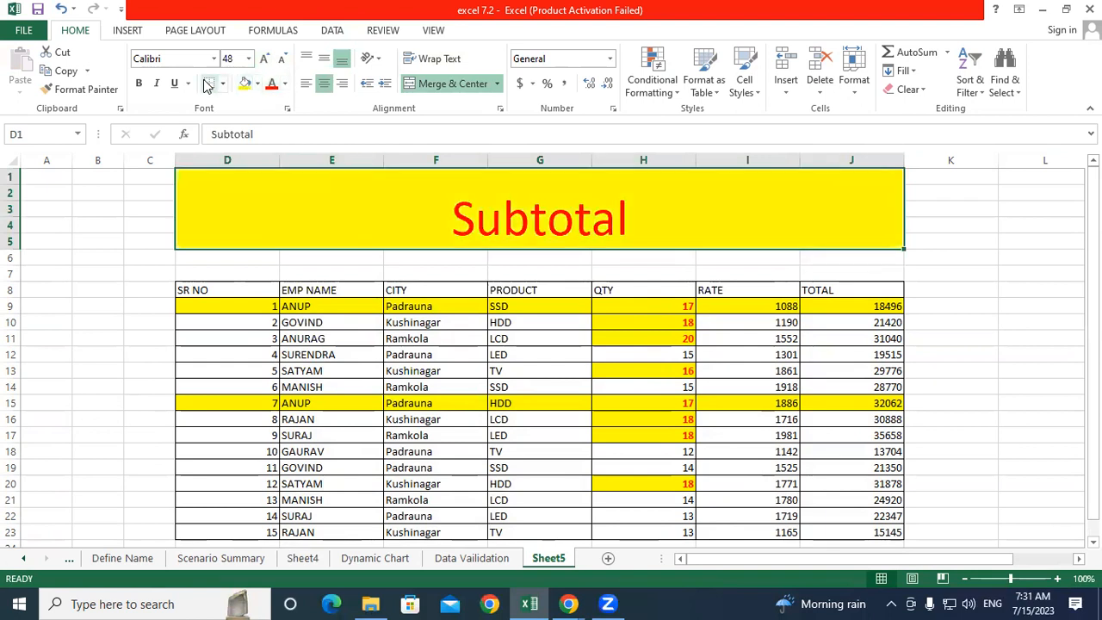
click(222, 83)
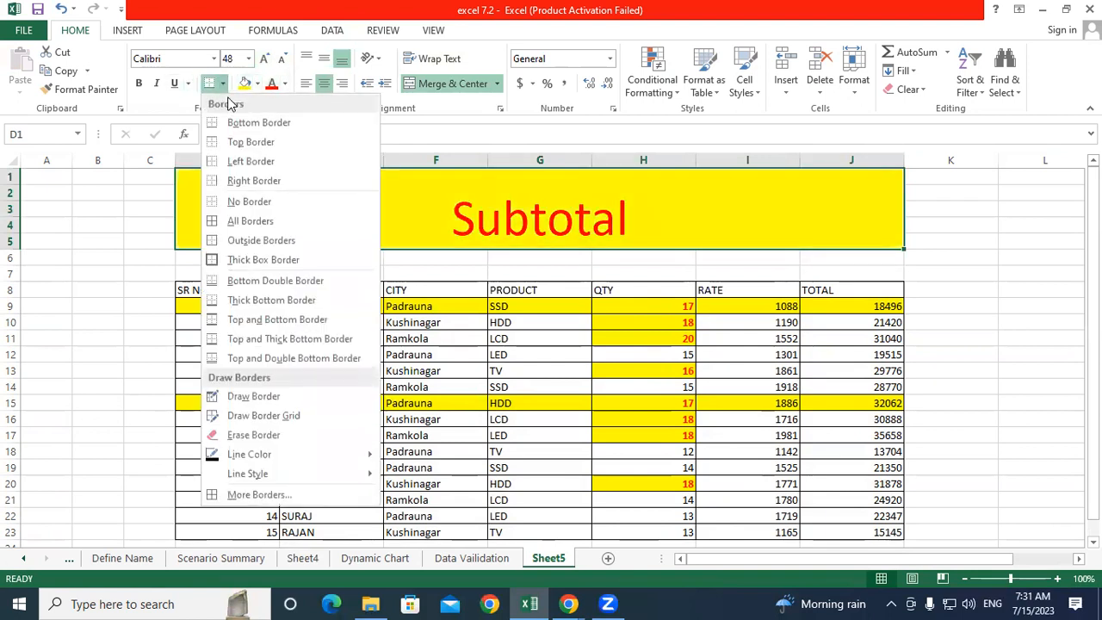
click(232, 260)
click(508, 405)
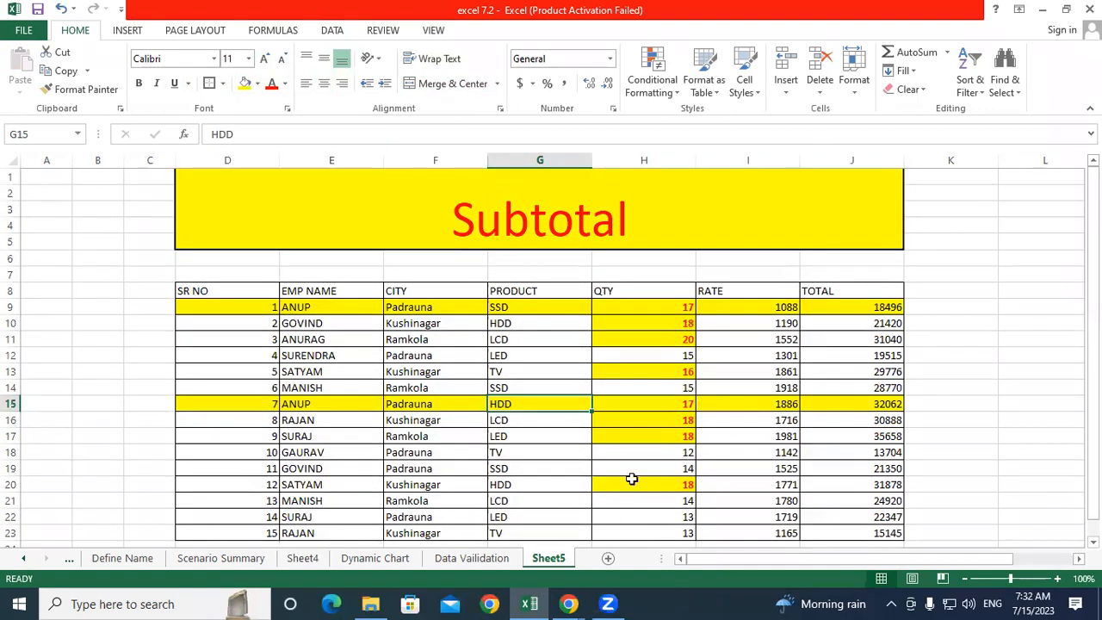
Step: Draw a 12-point star about 1.05" high and 1.16" wide beside the Subtotal title and place a copy on the text's other side
click(544, 189)
click(132, 34)
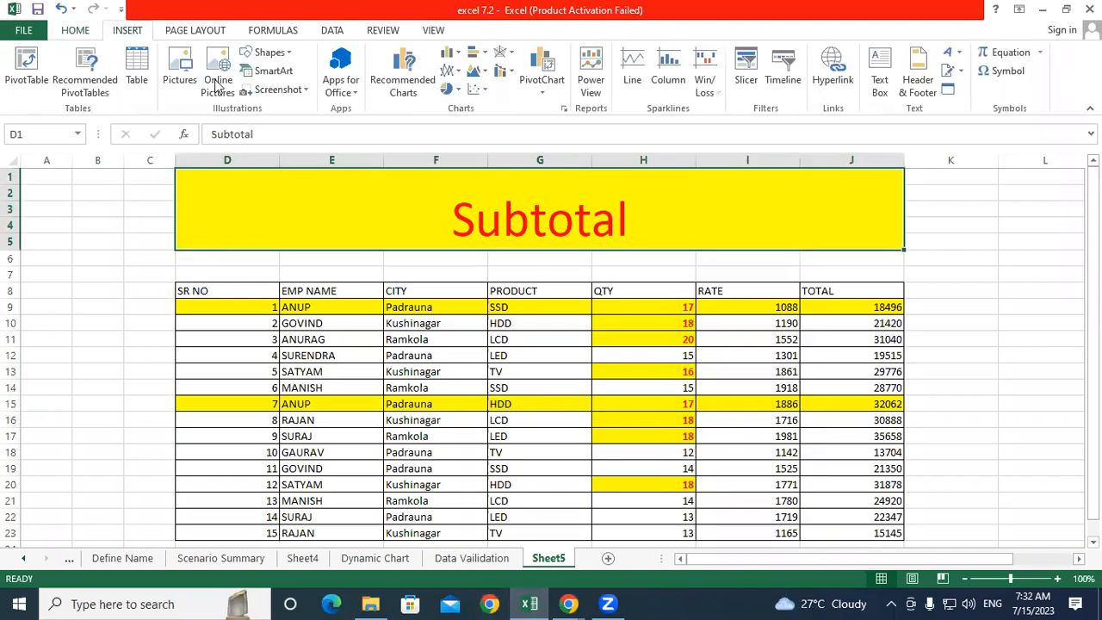
click(263, 52)
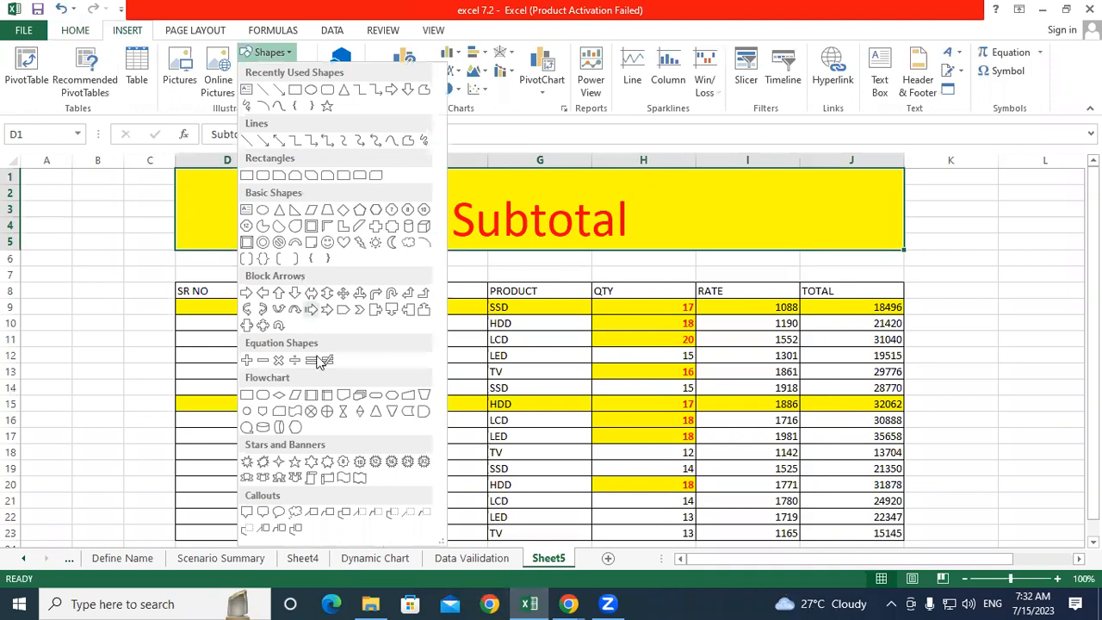
click(372, 459)
drag(227, 191, 319, 273)
drag(270, 237, 732, 199)
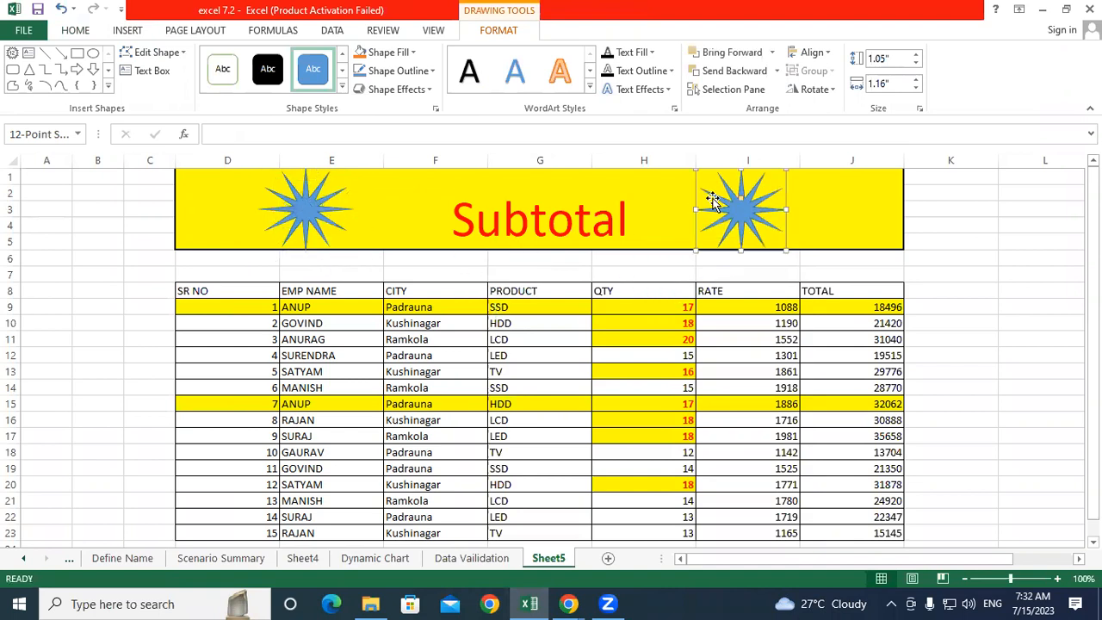
click(535, 339)
click(519, 399)
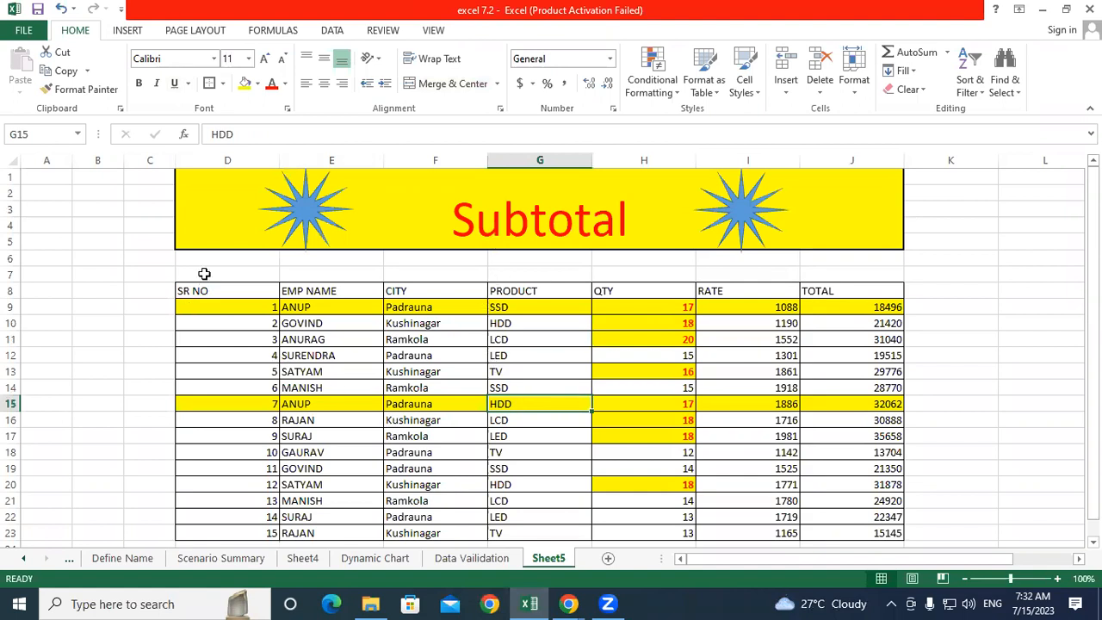
click(230, 289)
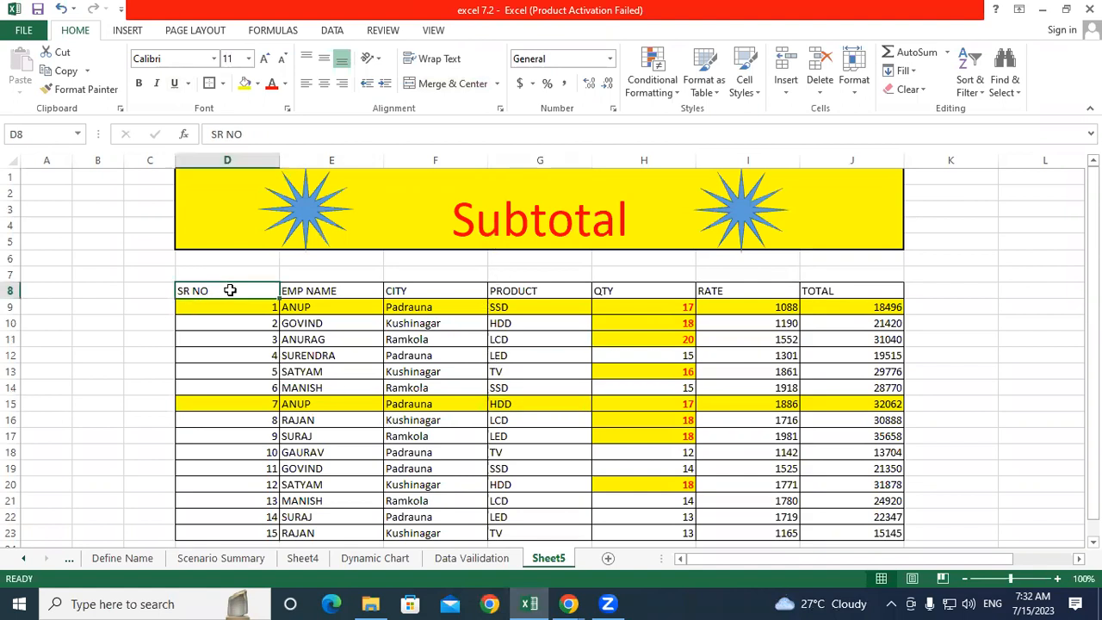
Step: Examine the table's column headers in row 8 and the repeated SSD entries in the PRODUCT column
click(321, 291)
click(420, 294)
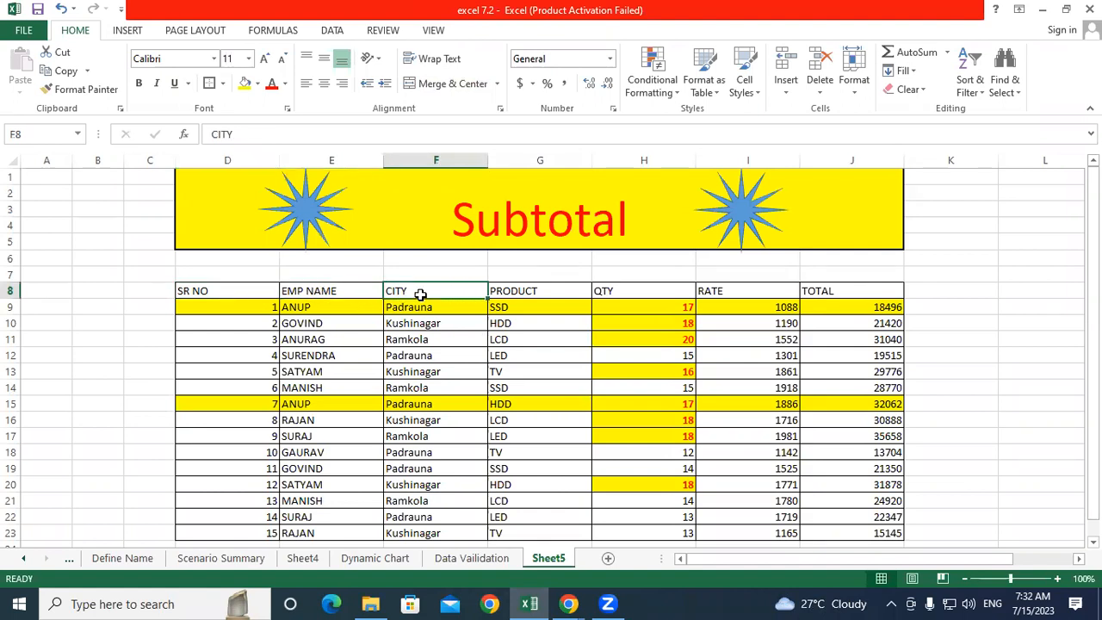
click(524, 294)
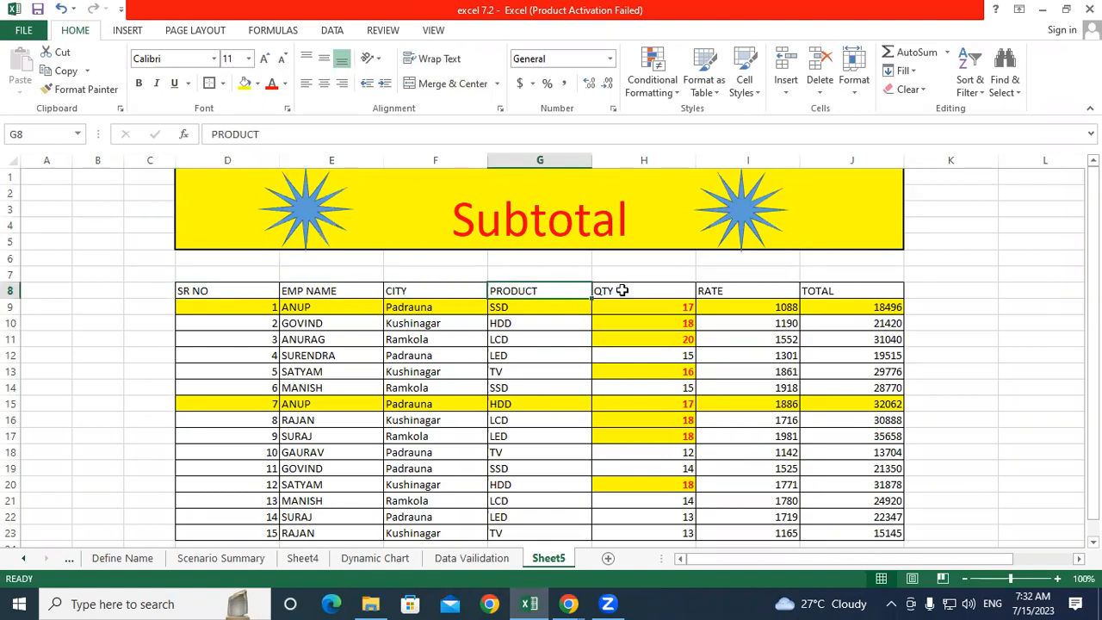
click(622, 290)
click(728, 291)
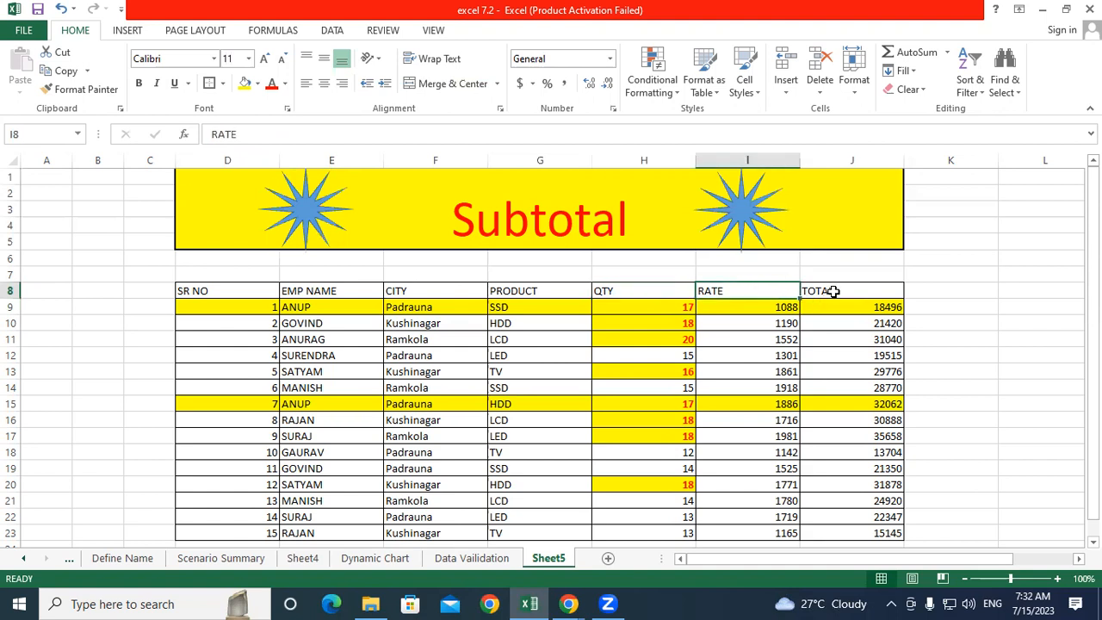
click(834, 292)
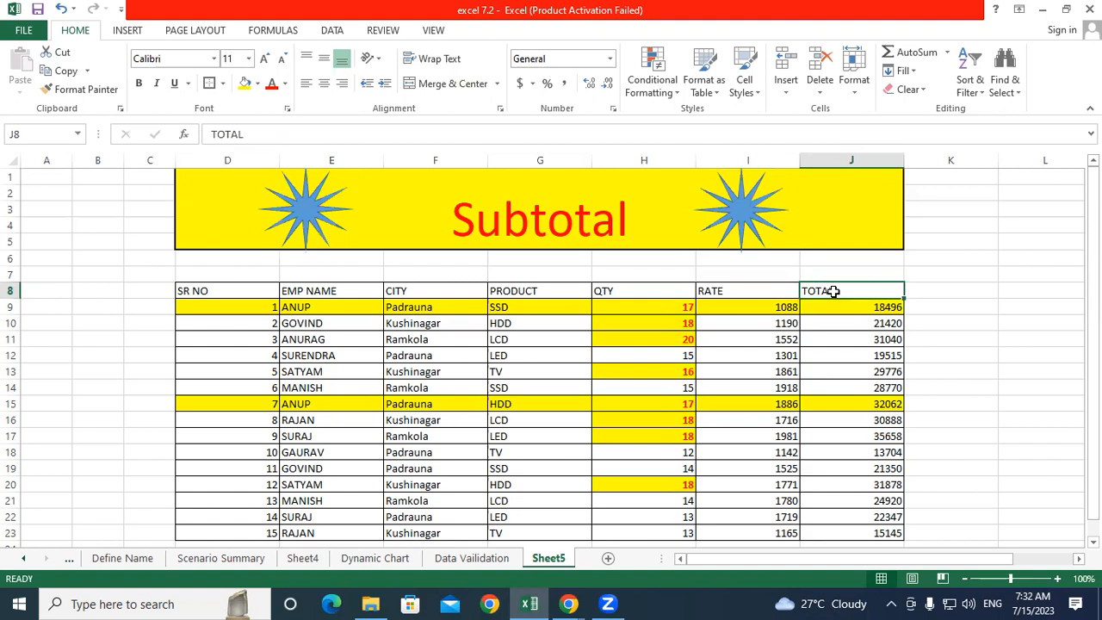
click(512, 306)
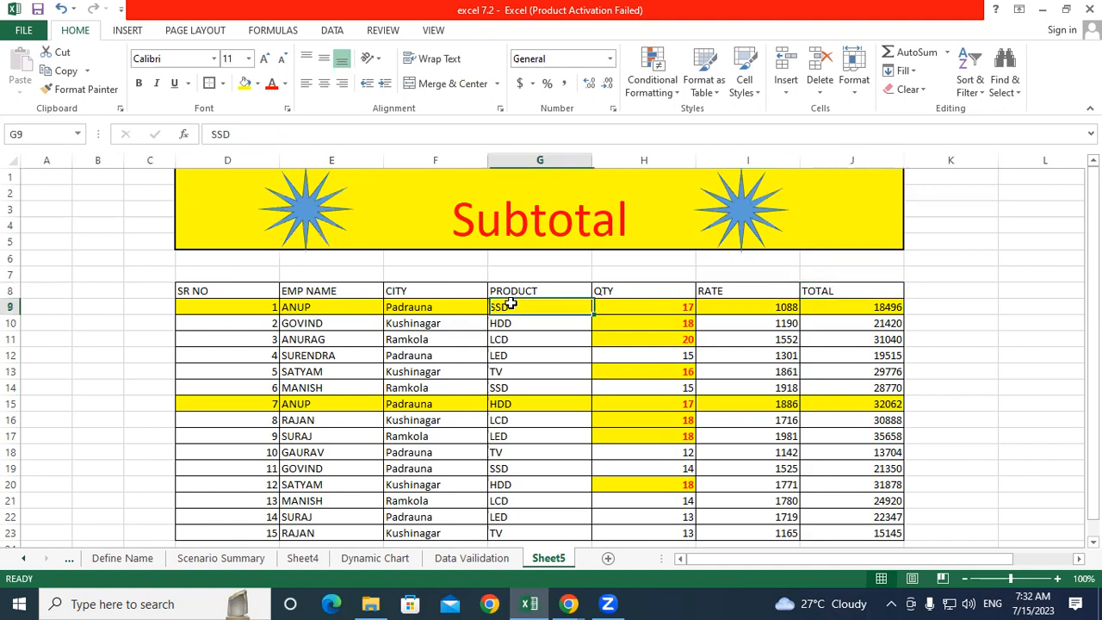
click(517, 388)
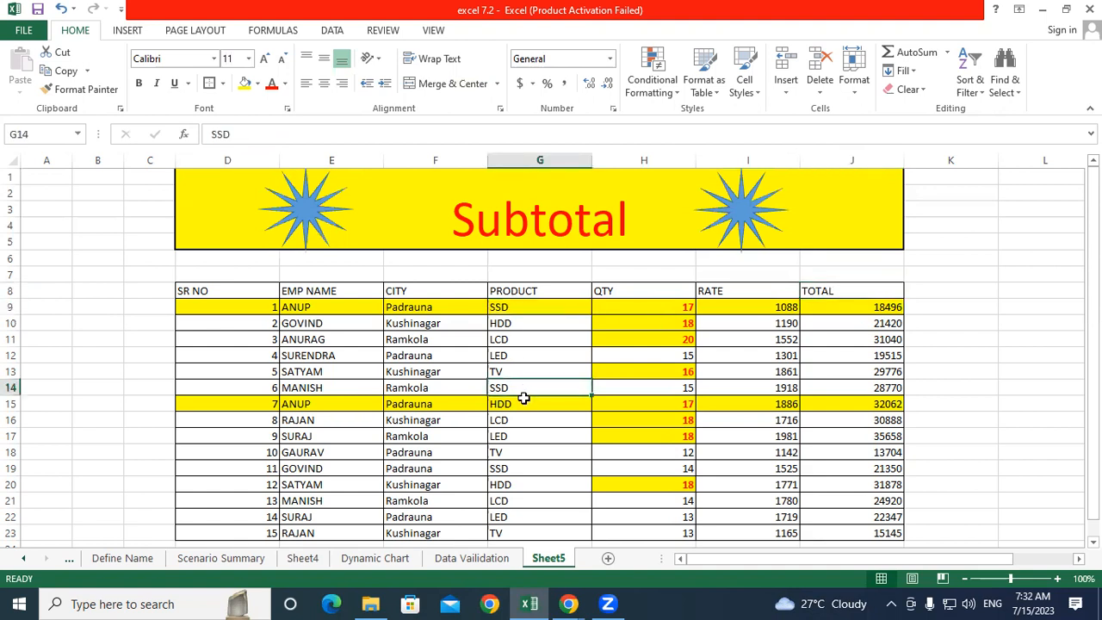
click(521, 466)
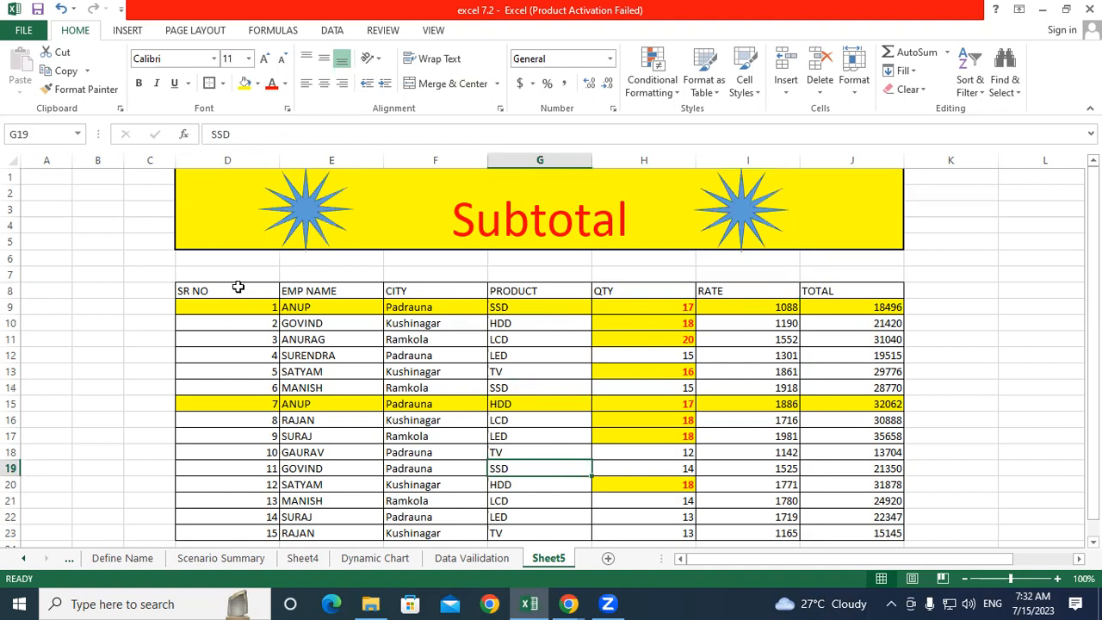
Step: Remove the cell fill from the whole sales table, D8:J23
drag(237, 287, 851, 534)
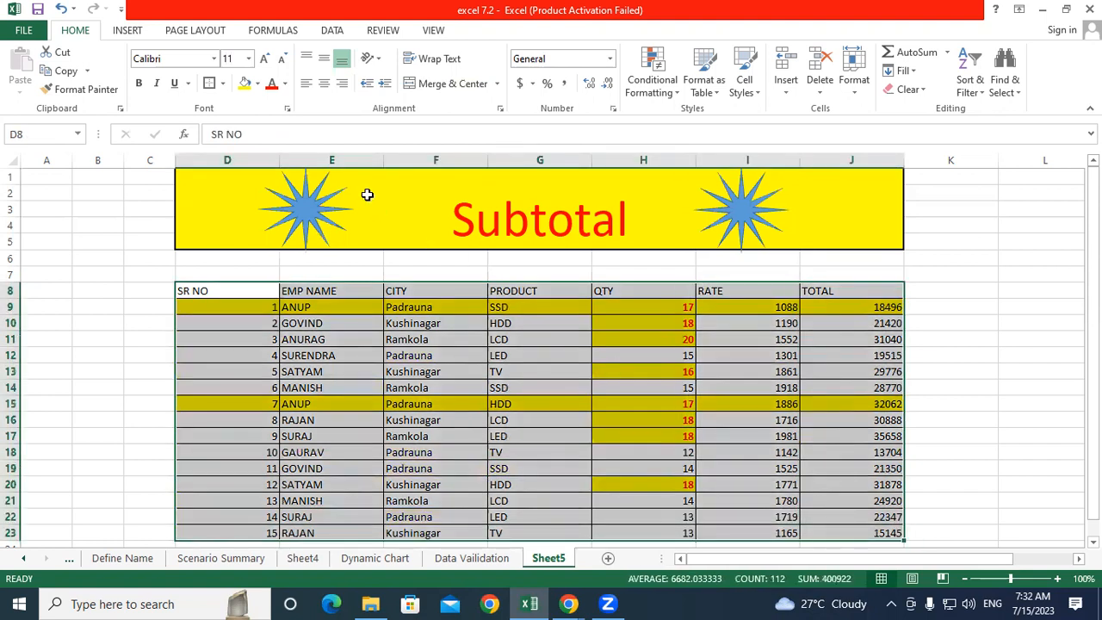
click(257, 84)
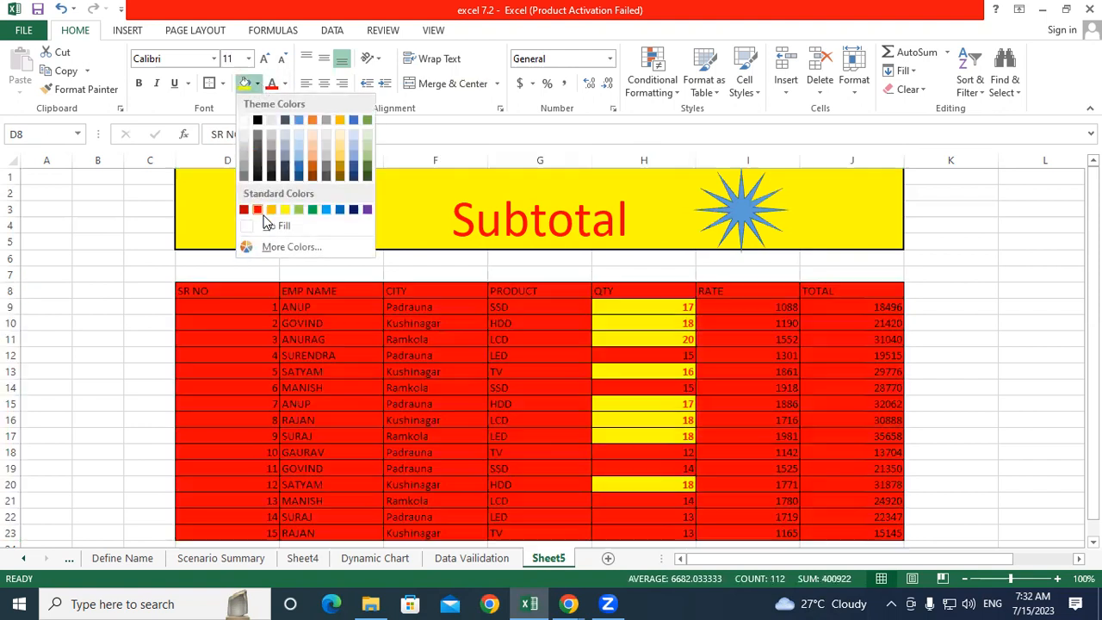
click(598, 455)
click(598, 456)
Step: Clear the conditional formatting rules from the entire sheet to remove the QTY column's highlighting
drag(646, 308, 657, 527)
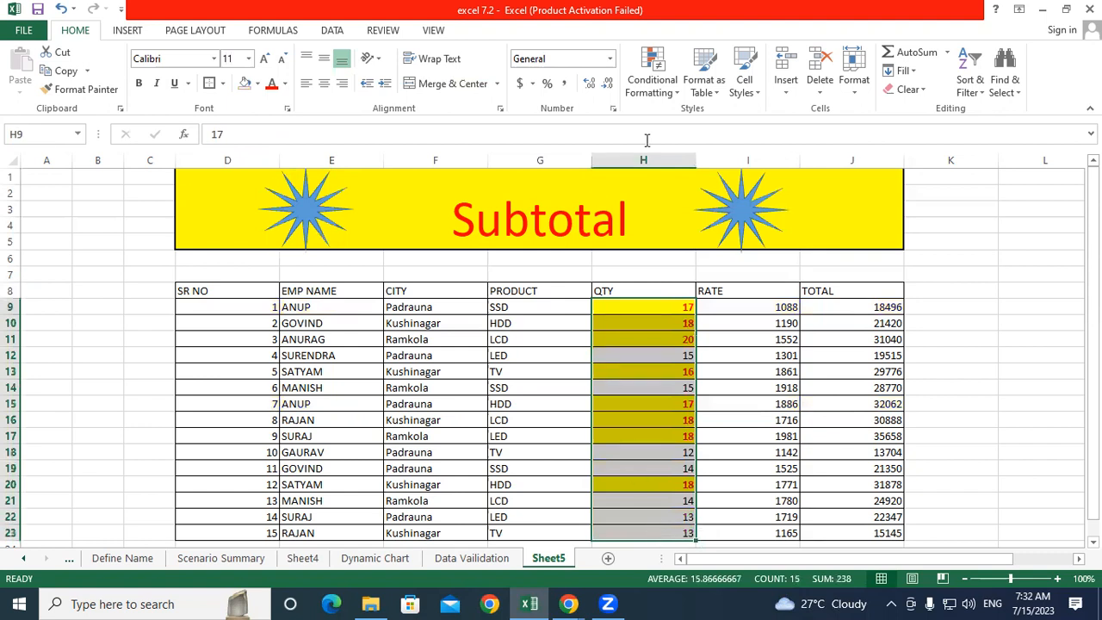
click(655, 82)
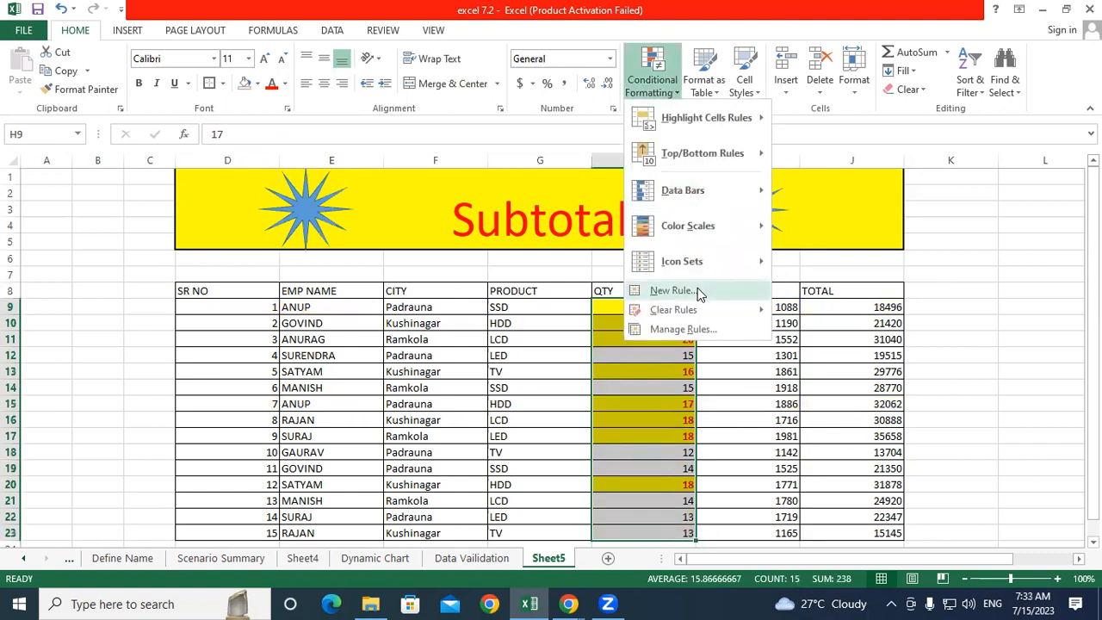
mouse_move(680, 310)
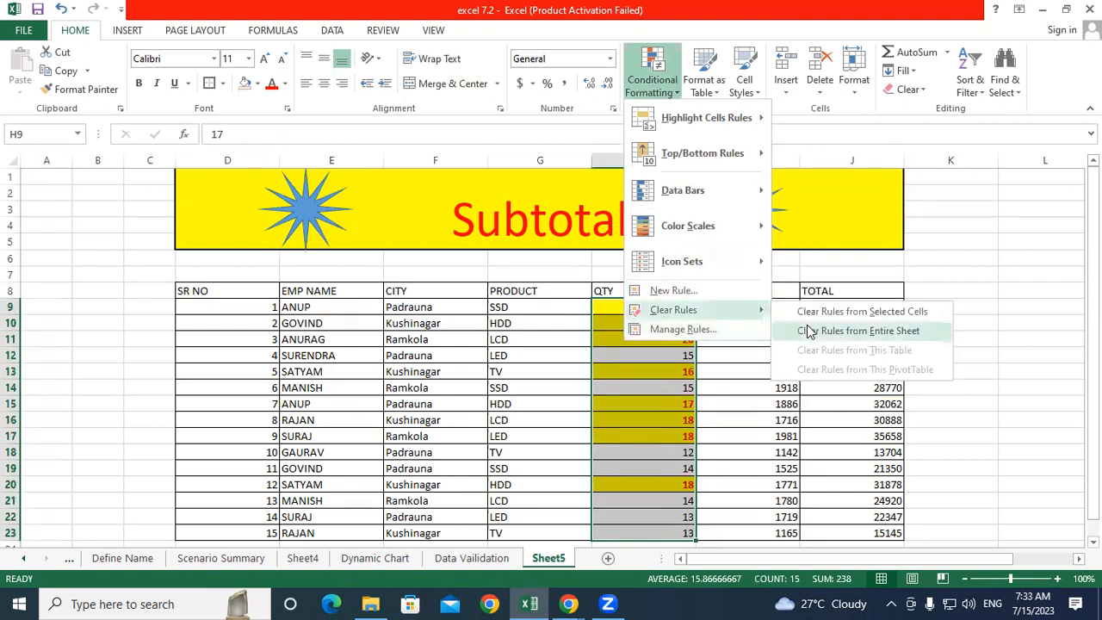
click(808, 330)
click(660, 389)
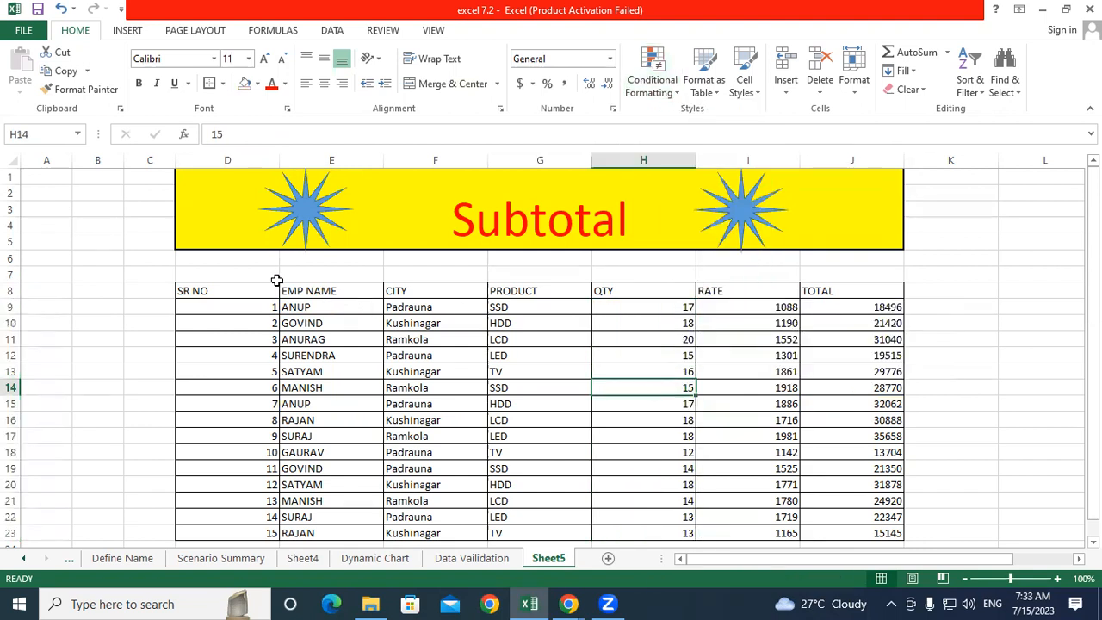
Step: Format the table's header row D8:J8 with red bold text at font size 12
drag(216, 290, 834, 290)
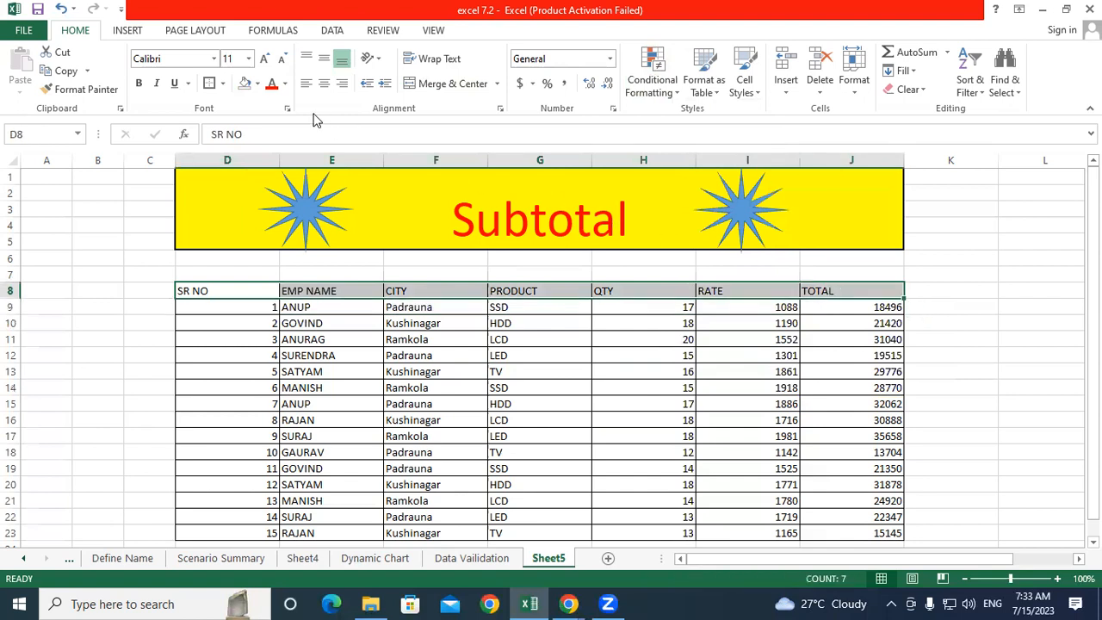
click(272, 86)
click(138, 84)
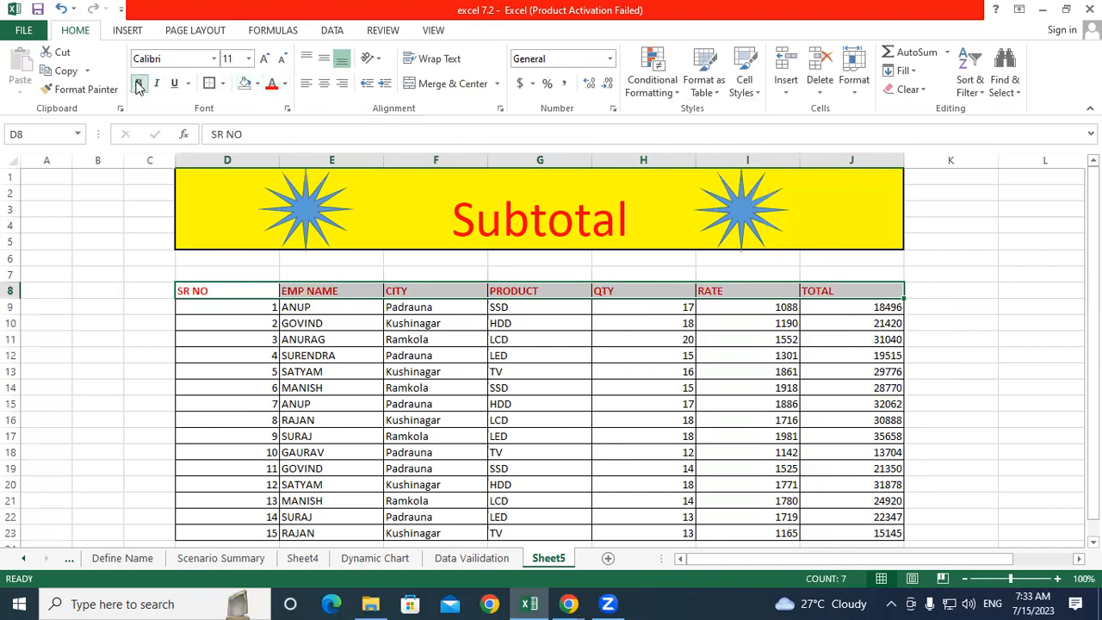
click(265, 59)
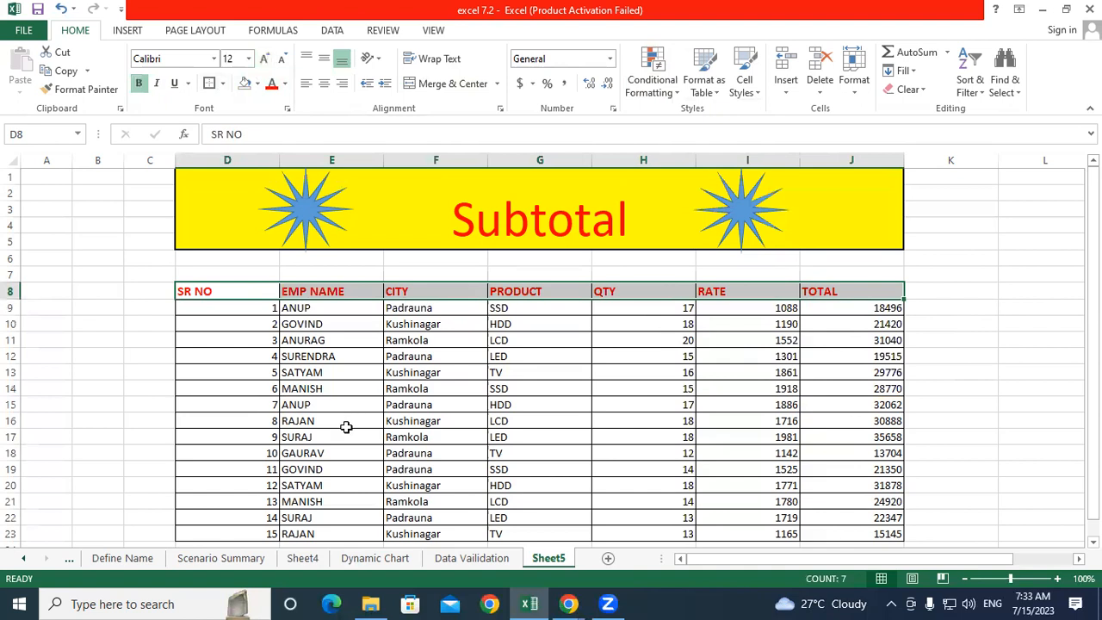
click(353, 422)
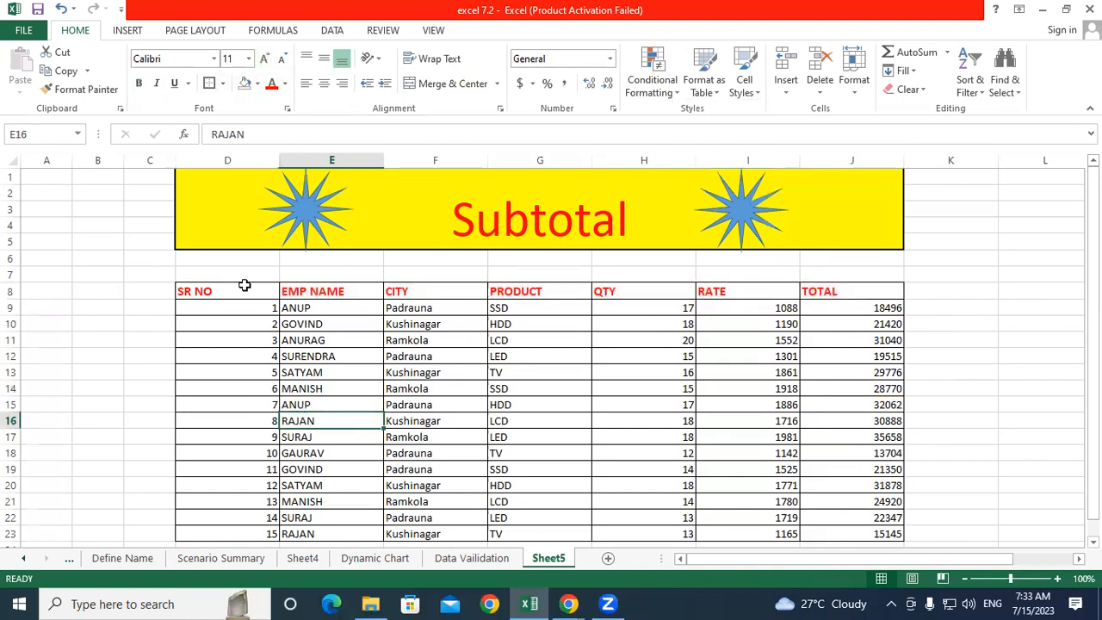
Step: Fill the table's header row D8:J8 with yellow
drag(258, 293, 849, 290)
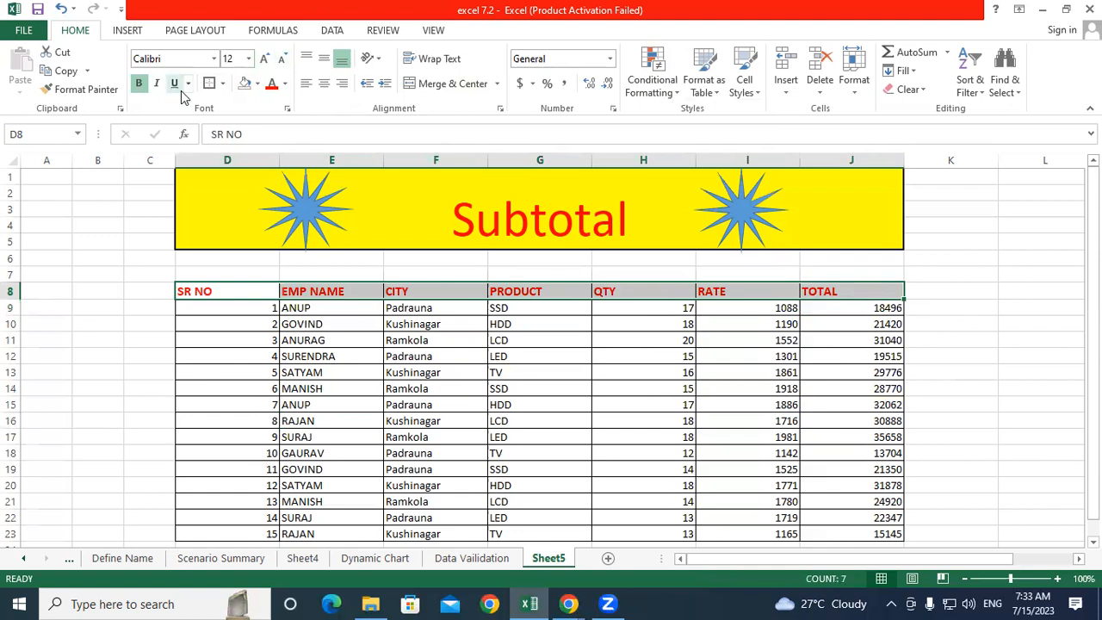
click(256, 86)
click(287, 212)
click(286, 389)
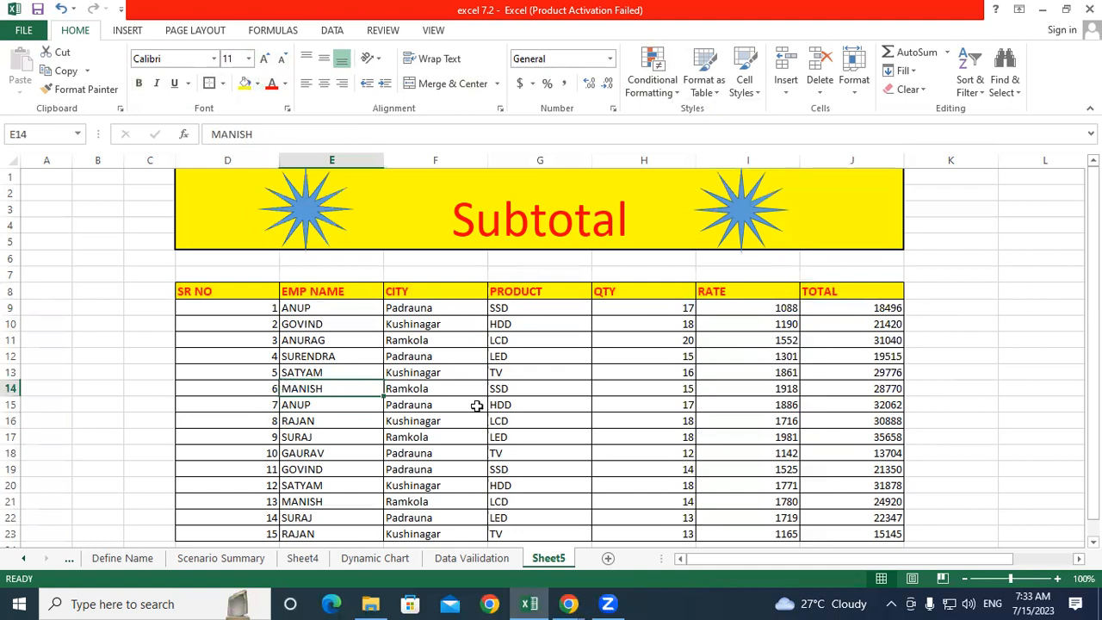
click(958, 90)
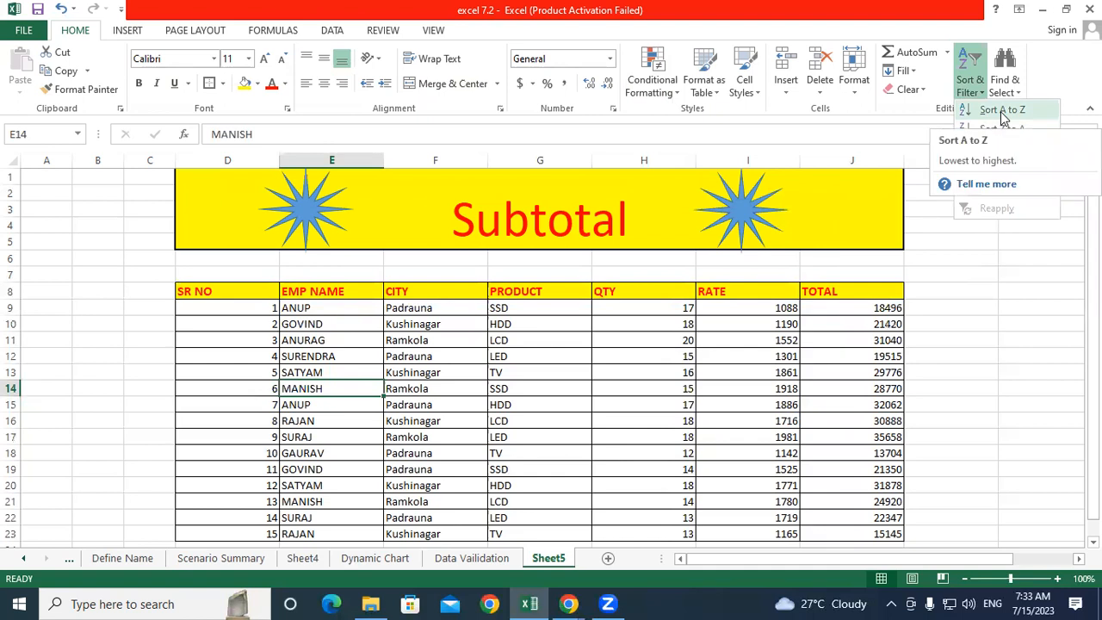
click(153, 343)
click(144, 328)
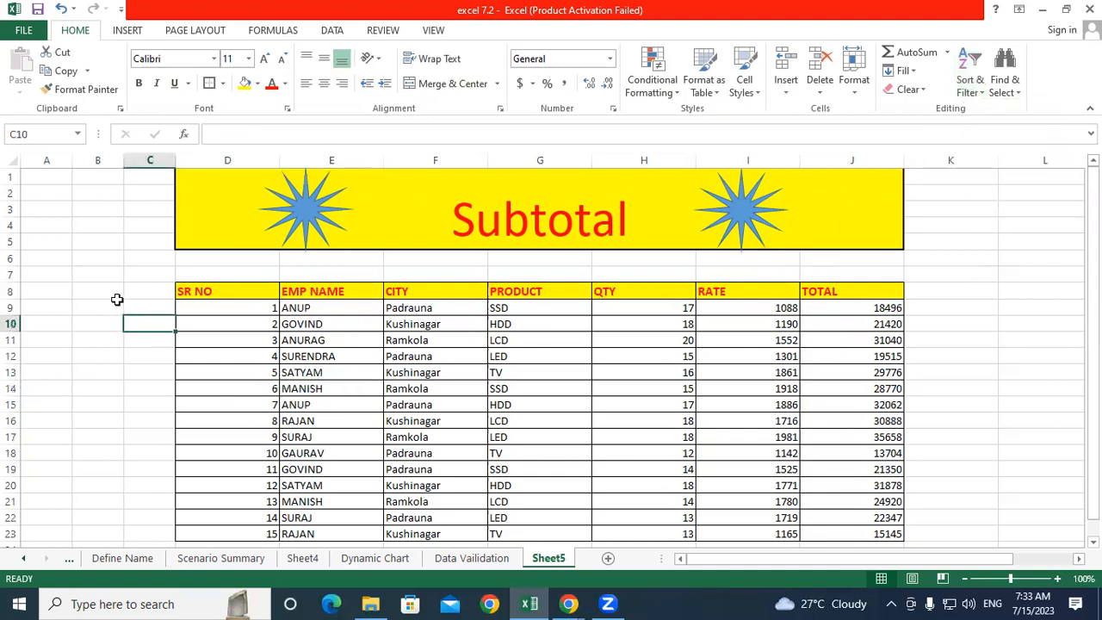
click(95, 256)
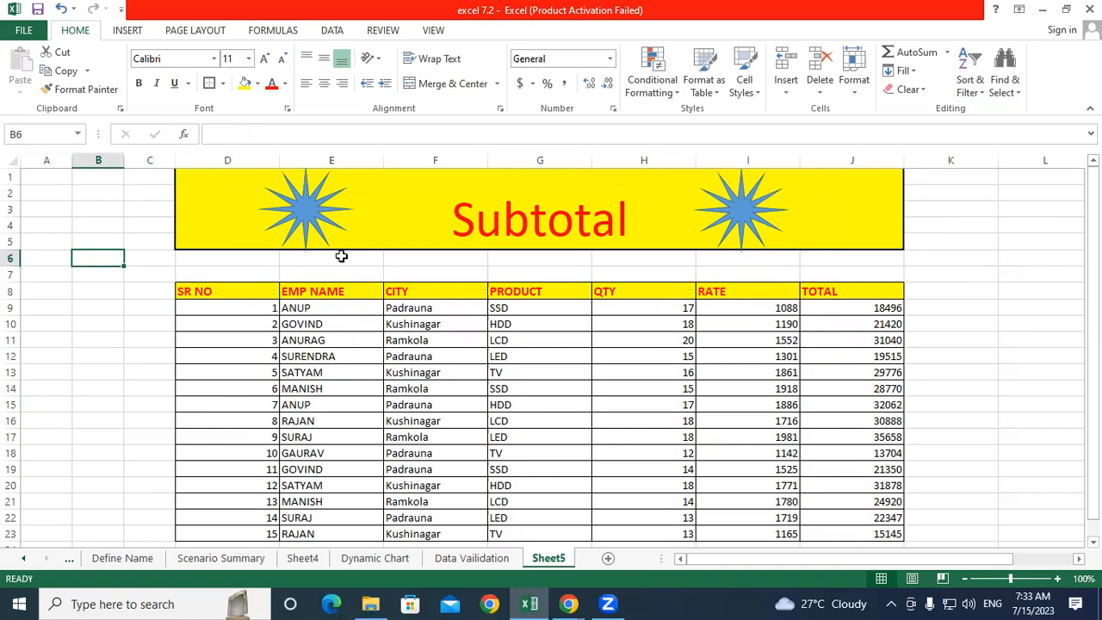
click(982, 94)
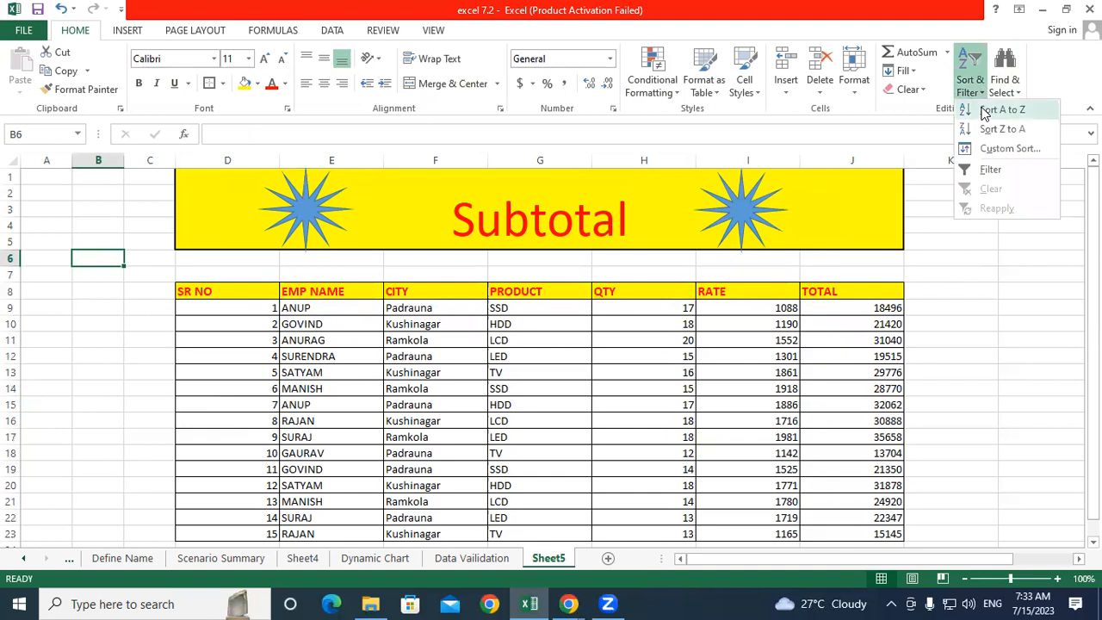
click(503, 272)
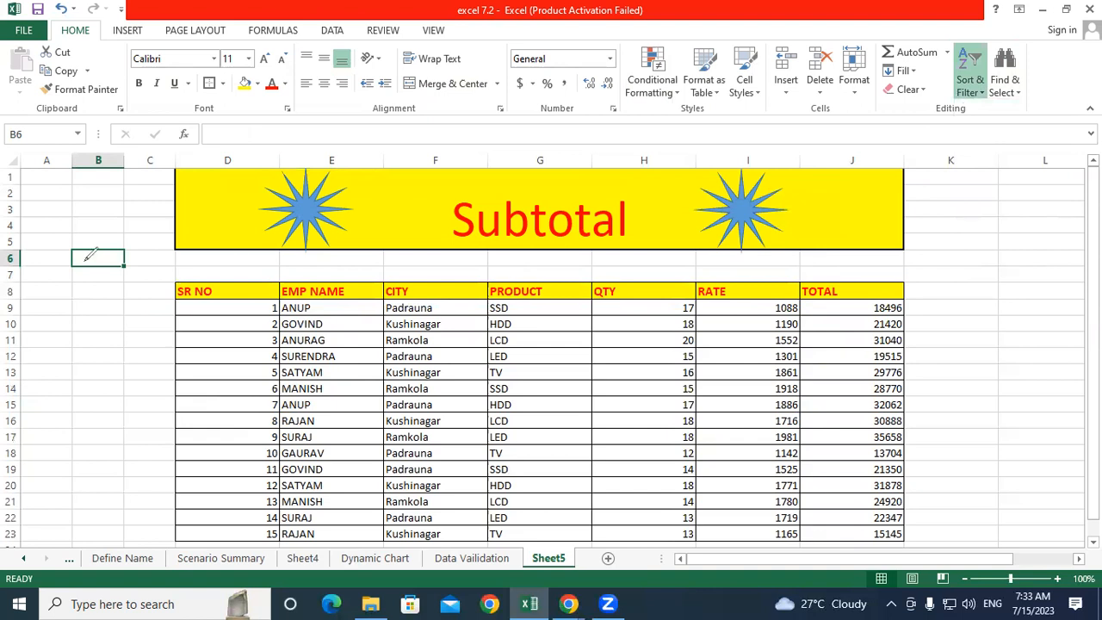
mouse_move(89, 256)
mouse_down()
mouse_move(92, 234)
mouse_move(102, 258)
mouse_up()
mouse_move(91, 337)
mouse_down()
mouse_move(96, 312)
mouse_move(112, 315)
mouse_move(98, 337)
mouse_up()
mouse_move(95, 392)
mouse_down()
mouse_move(123, 431)
mouse_move(143, 425)
mouse_up()
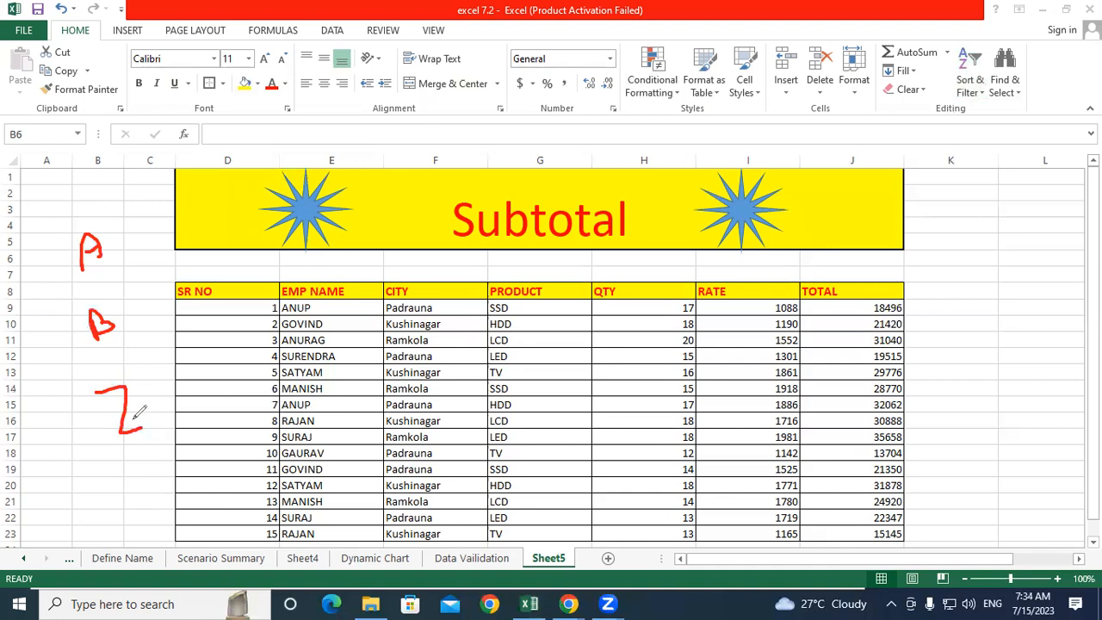
mouse_move(166, 208)
mouse_down()
mouse_move(220, 223)
mouse_move(213, 276)
mouse_move(214, 264)
mouse_up()
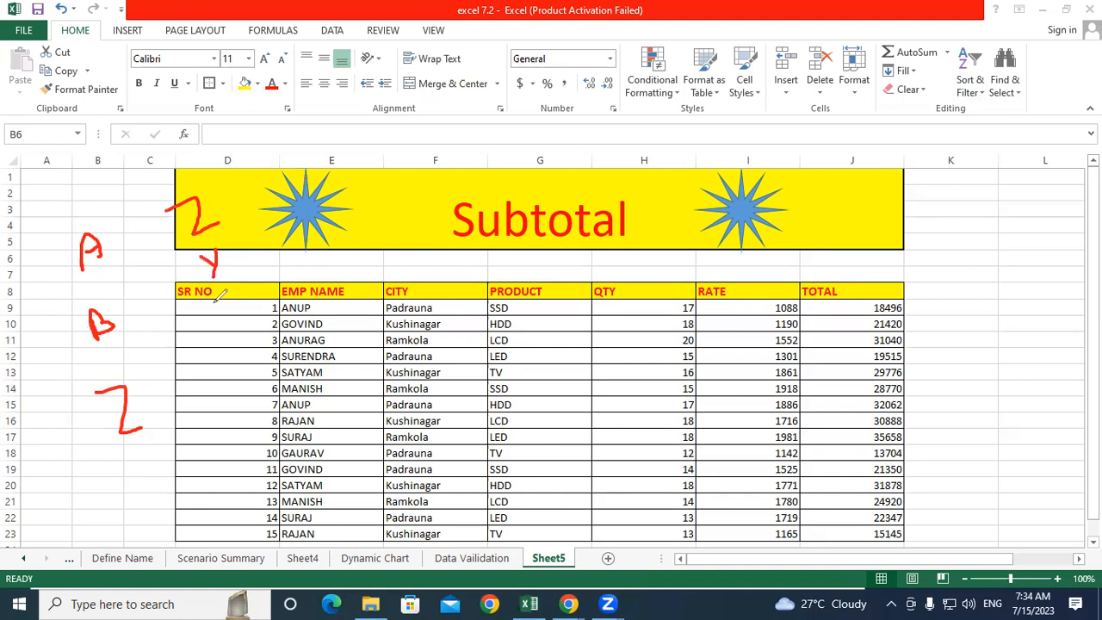
mouse_move(235, 341)
mouse_down()
mouse_move(267, 371)
mouse_move(249, 357)
mouse_up()
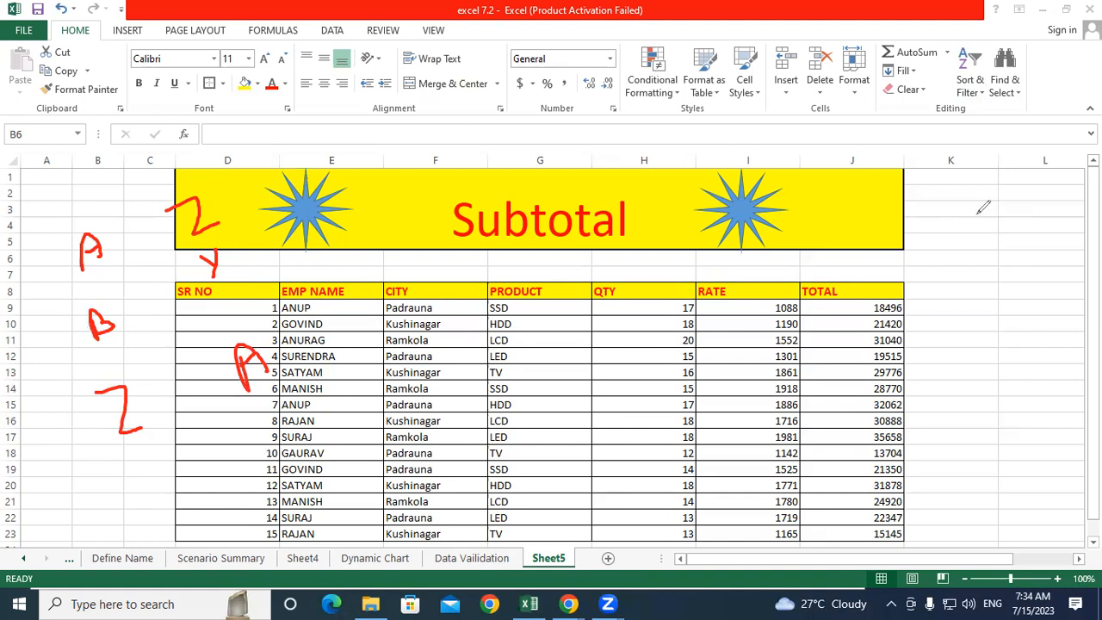
mouse_move(946, 222)
mouse_down()
mouse_move(940, 260)
mouse_move(965, 257)
mouse_move(953, 312)
mouse_move(973, 291)
mouse_move(973, 334)
mouse_move(959, 351)
mouse_move(967, 396)
mouse_move(958, 419)
mouse_move(969, 426)
mouse_move(955, 442)
mouse_move(964, 485)
mouse_move(975, 484)
mouse_move(967, 521)
mouse_up()
click(963, 508)
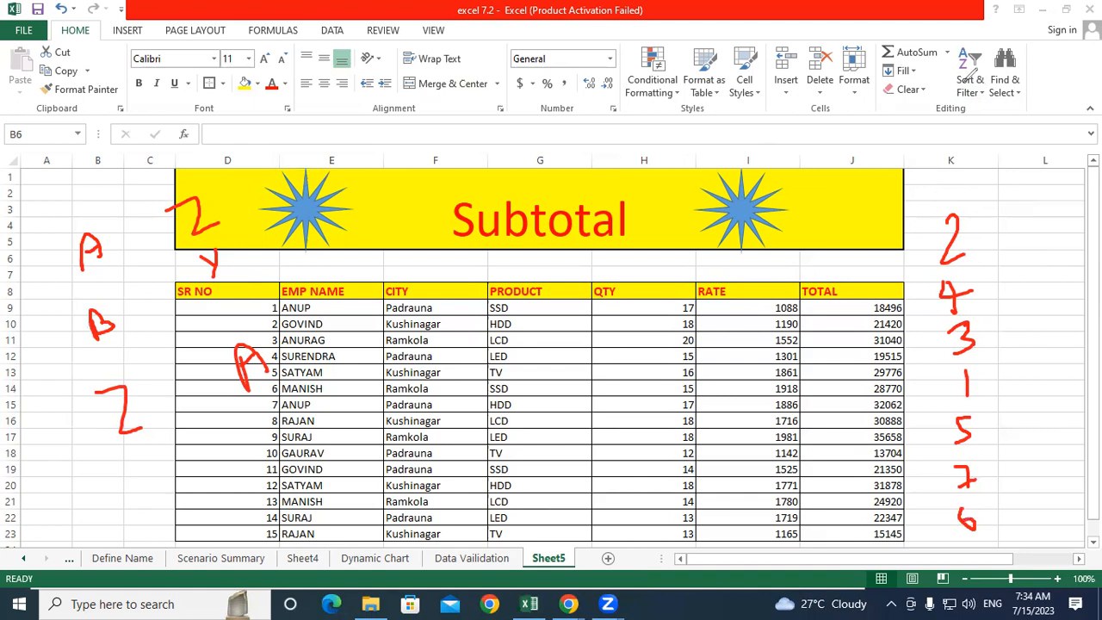
mouse_move(783, 206)
mouse_down()
mouse_move(794, 178)
mouse_move(809, 222)
mouse_move(790, 204)
mouse_move(842, 225)
mouse_move(867, 183)
mouse_move(903, 173)
mouse_move(892, 202)
mouse_move(910, 195)
mouse_up()
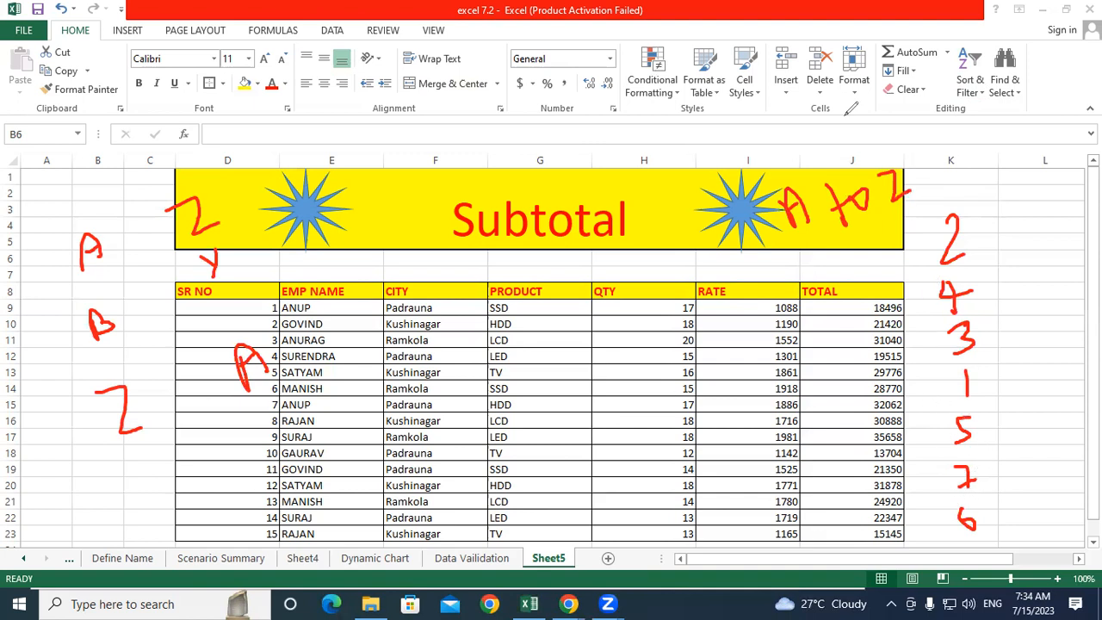
key(Escape)
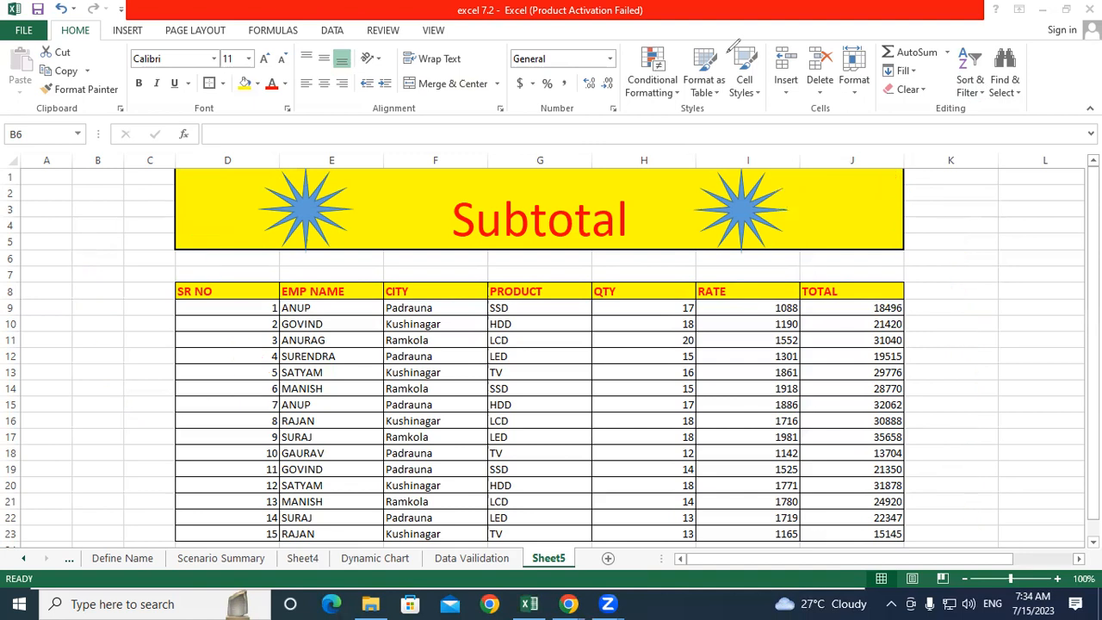
Step: Enter the unsorted sample numbers 2, 5, 3, 4, 1, 7, 6, 8, 10 and 9 down cells A6:A15
click(54, 251)
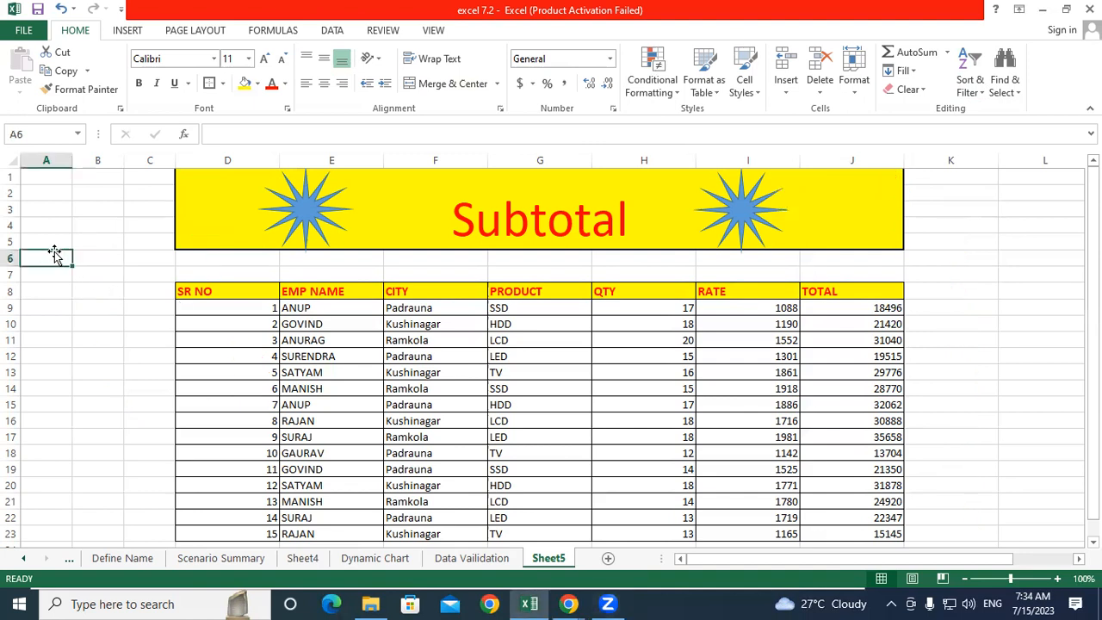
text(2)
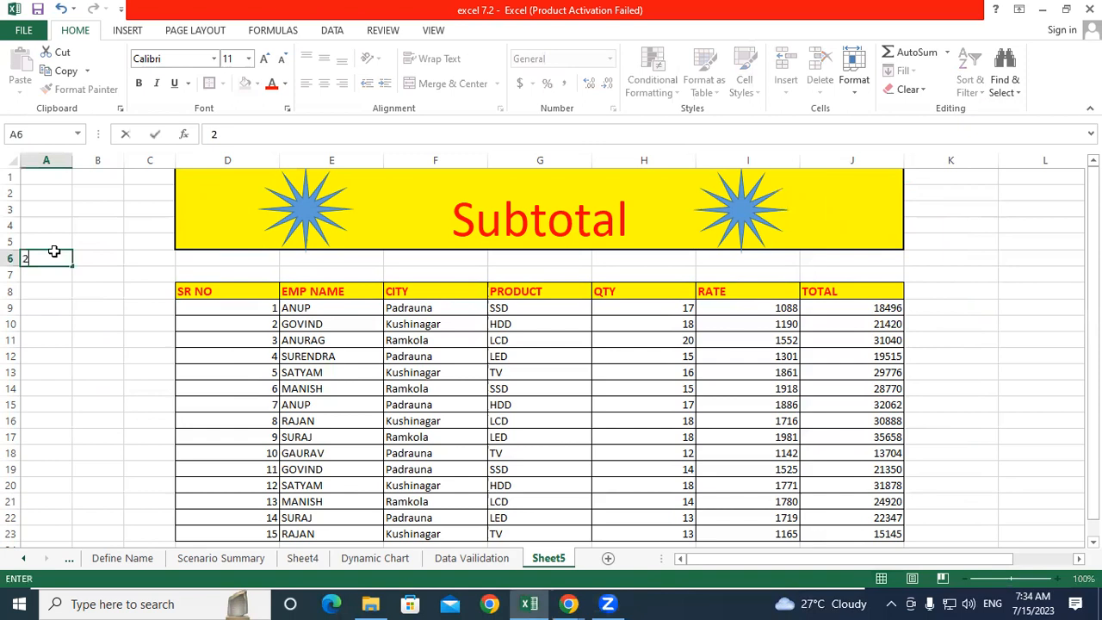
key(Return)
text(5)
key(Return)
text(3)
key(Return)
text(4)
key(Return)
text(1)
key(Return)
text(7)
key(Return)
text(6)
key(Return)
text(8)
key(Return)
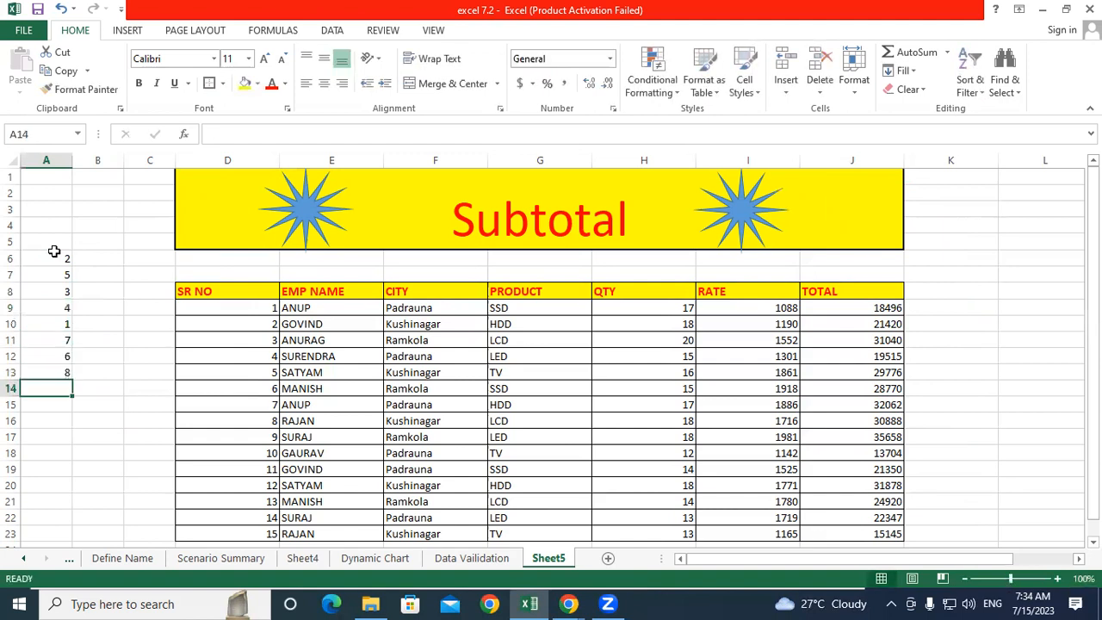
text(10)
key(Return)
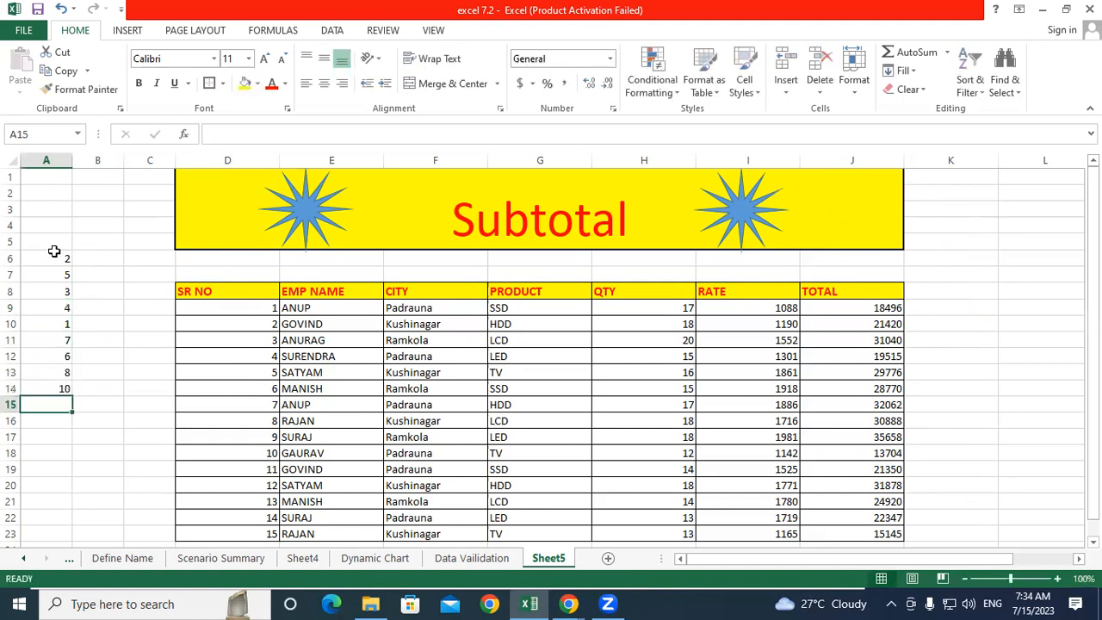
text(9)
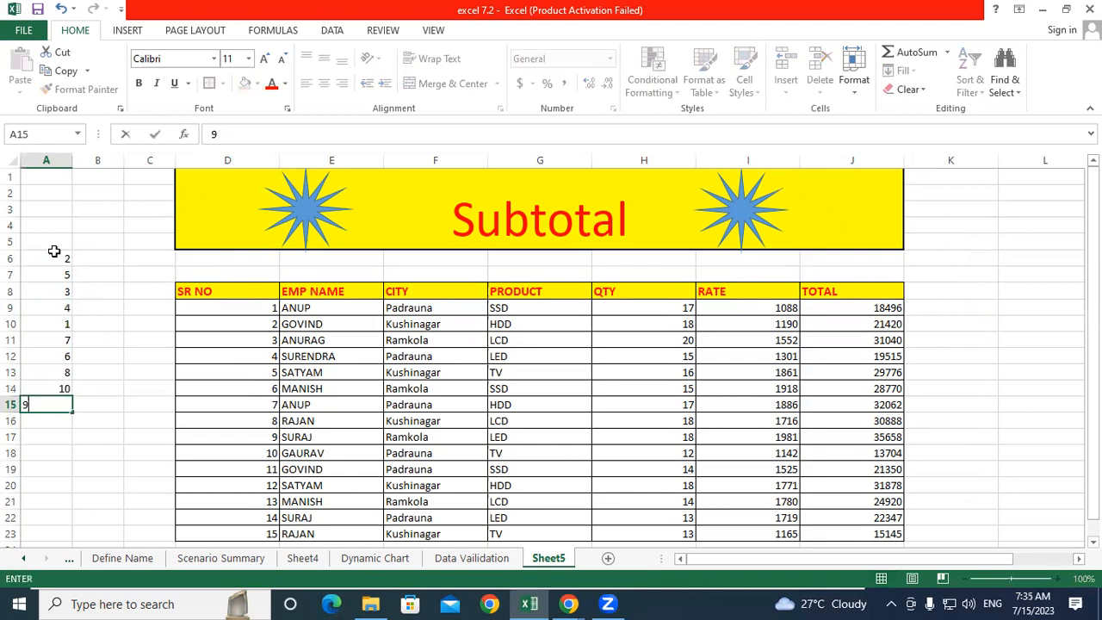
key(Return)
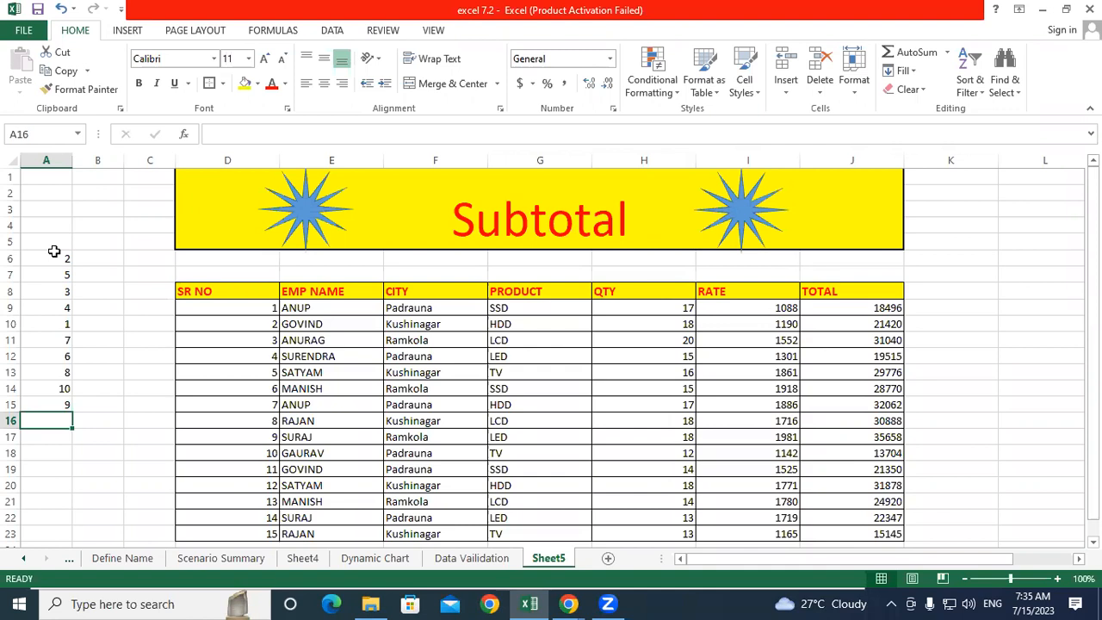
Step: Sort the sample numbers in A6:A15 from smallest to largest
click(77, 370)
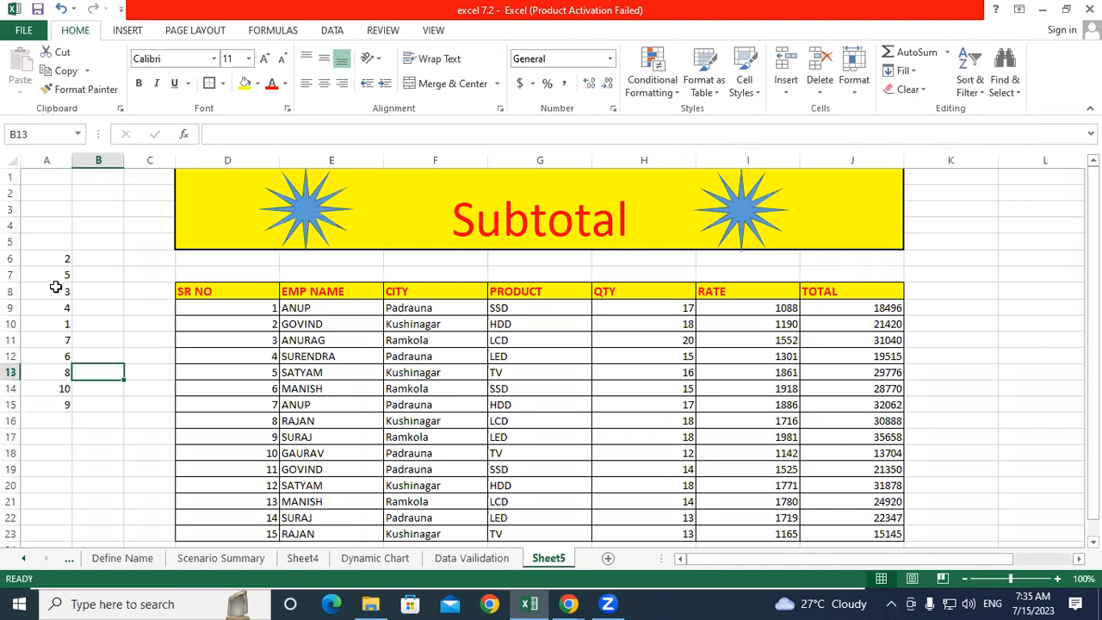
drag(57, 258, 61, 401)
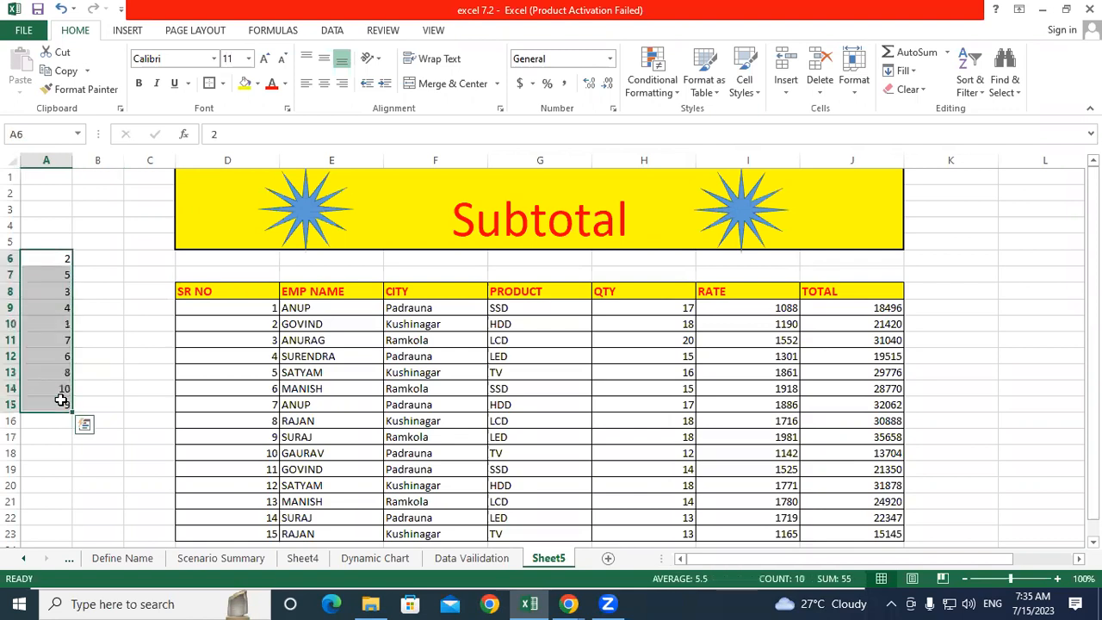
click(971, 88)
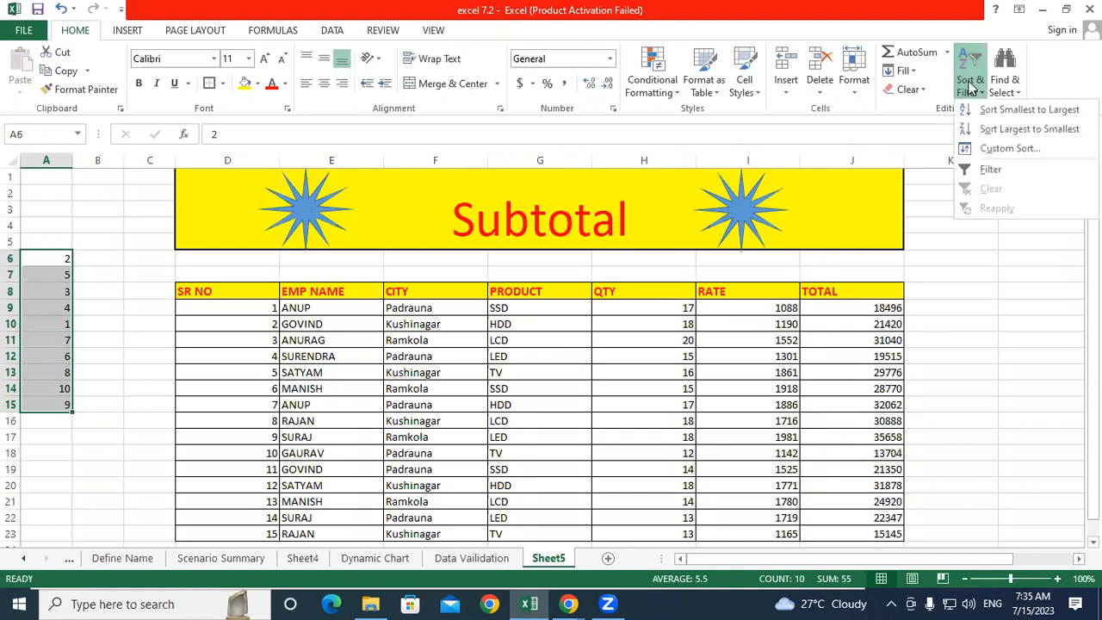
click(1025, 117)
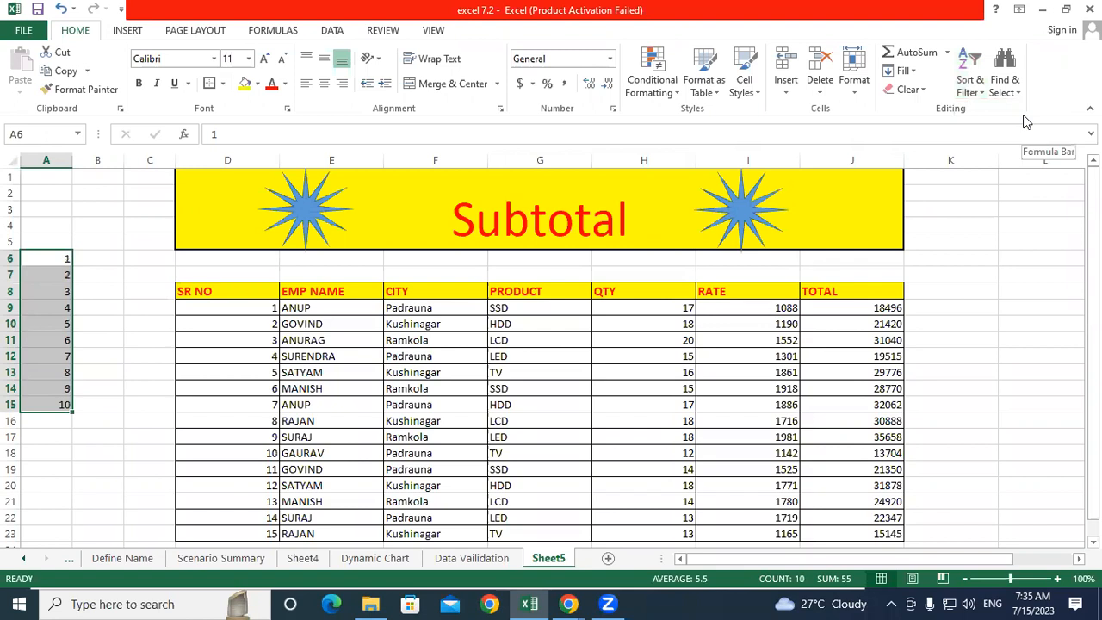
click(91, 337)
drag(56, 258, 54, 389)
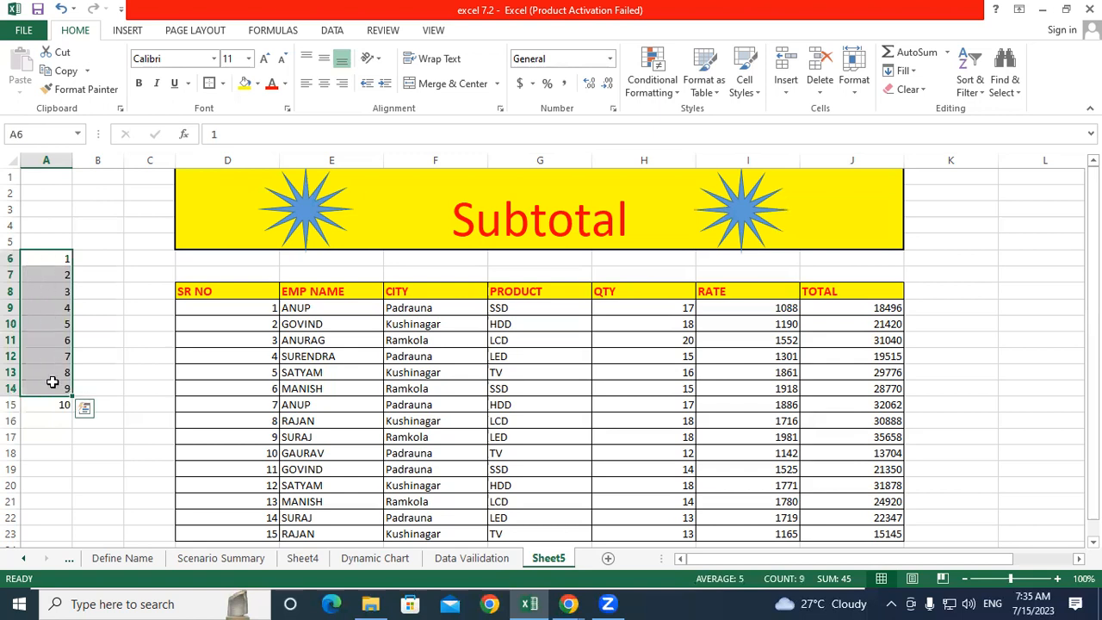
click(52, 383)
click(127, 209)
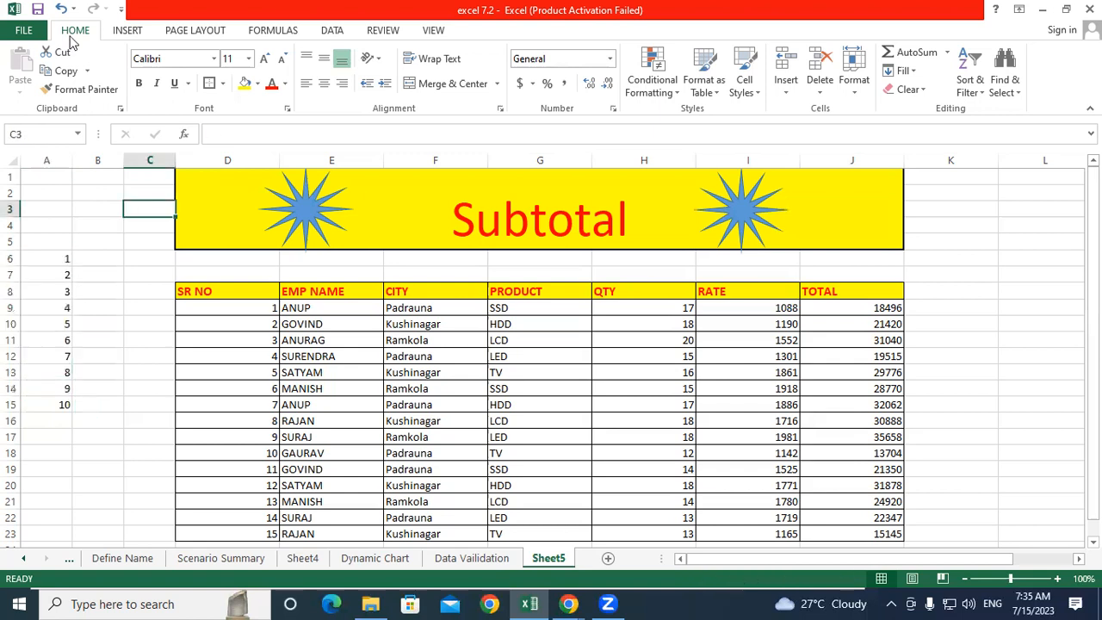
Step: Undo the ascending sort of the sample number list
click(62, 11)
click(62, 10)
click(97, 310)
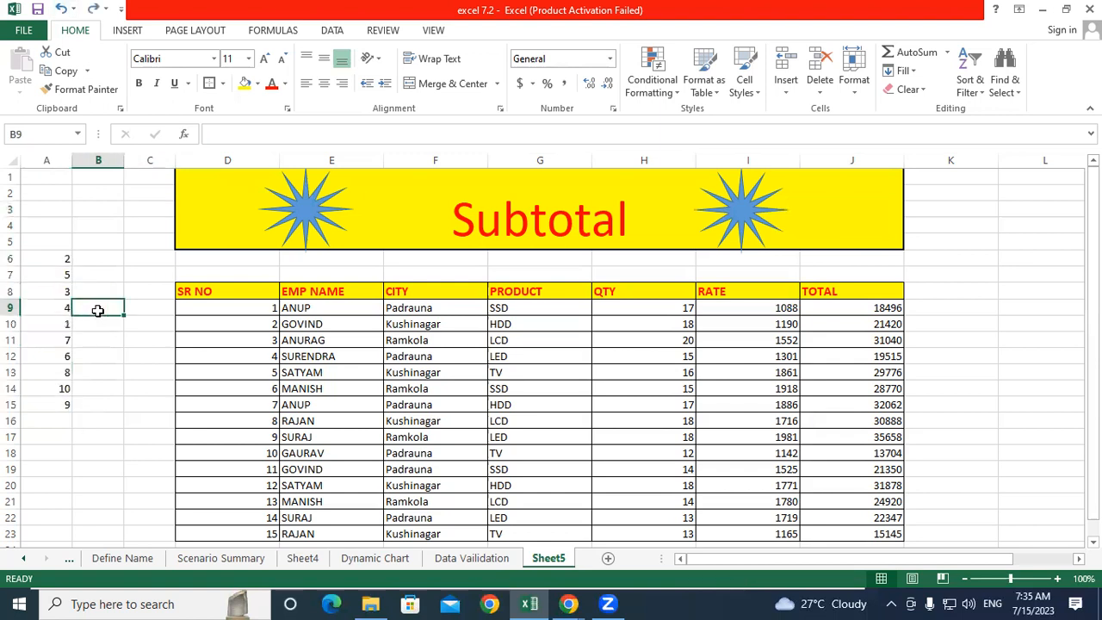
Step: Sort the sample numbers in A6:A15 from largest to smallest
drag(49, 261, 67, 407)
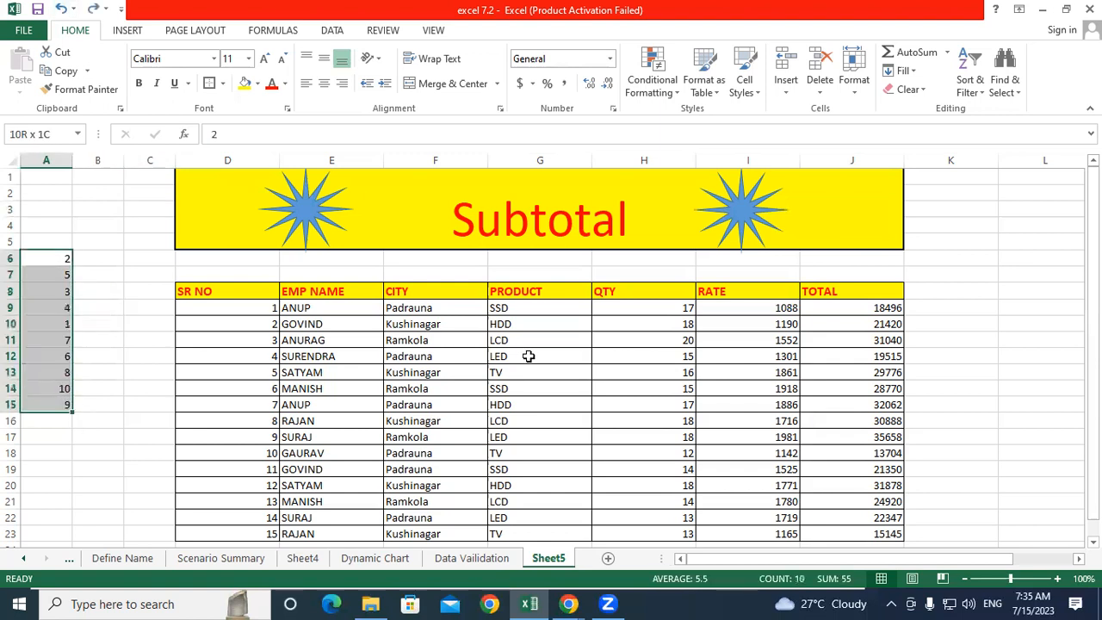
click(970, 82)
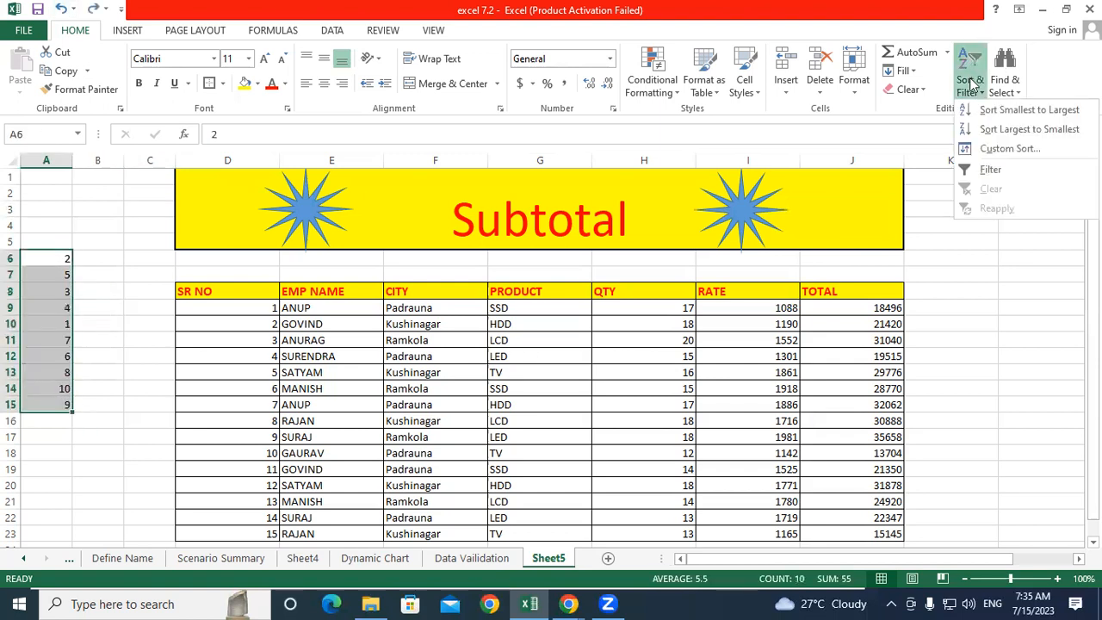
click(987, 135)
click(236, 421)
drag(57, 259, 53, 386)
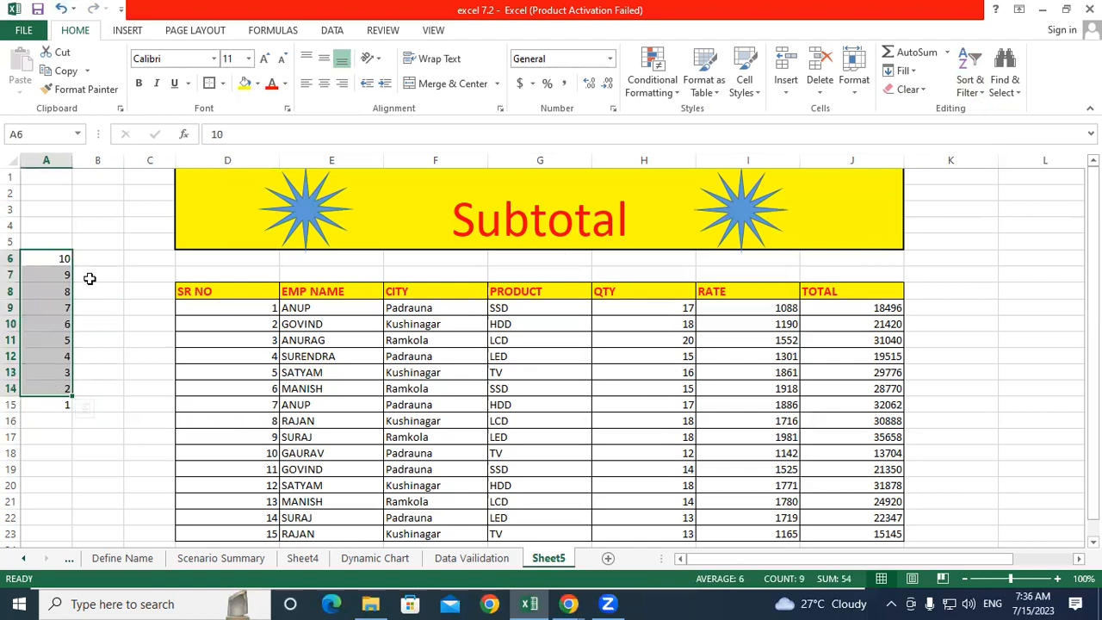
drag(49, 320, 53, 391)
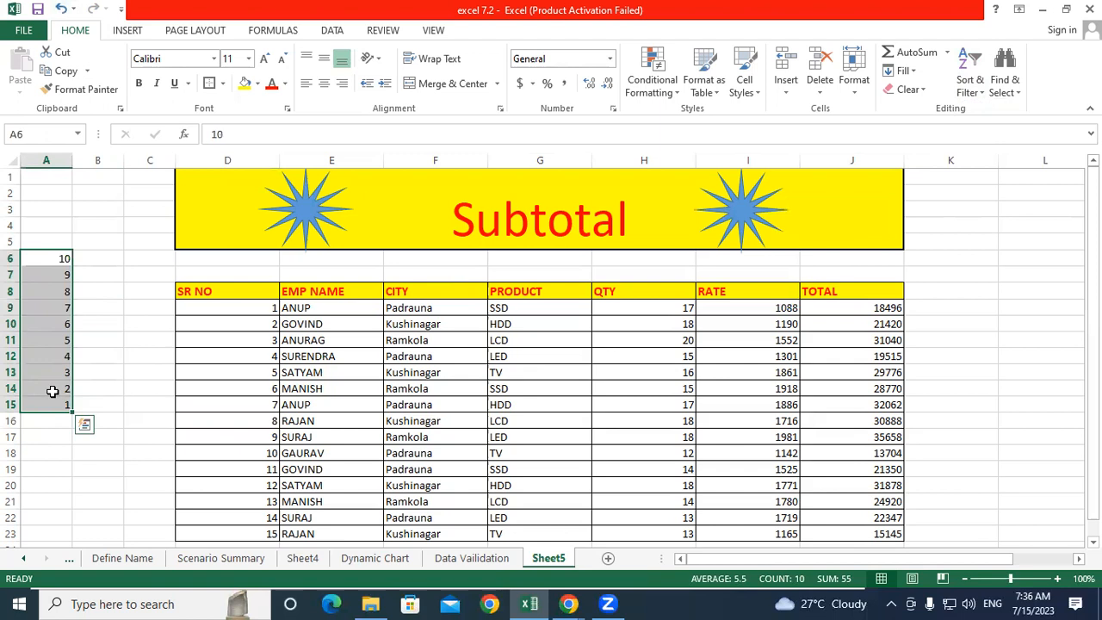
Step: Sort the PRODUCT values in G9:G23 from A to Z, continuing with the current selection only
drag(517, 307, 508, 470)
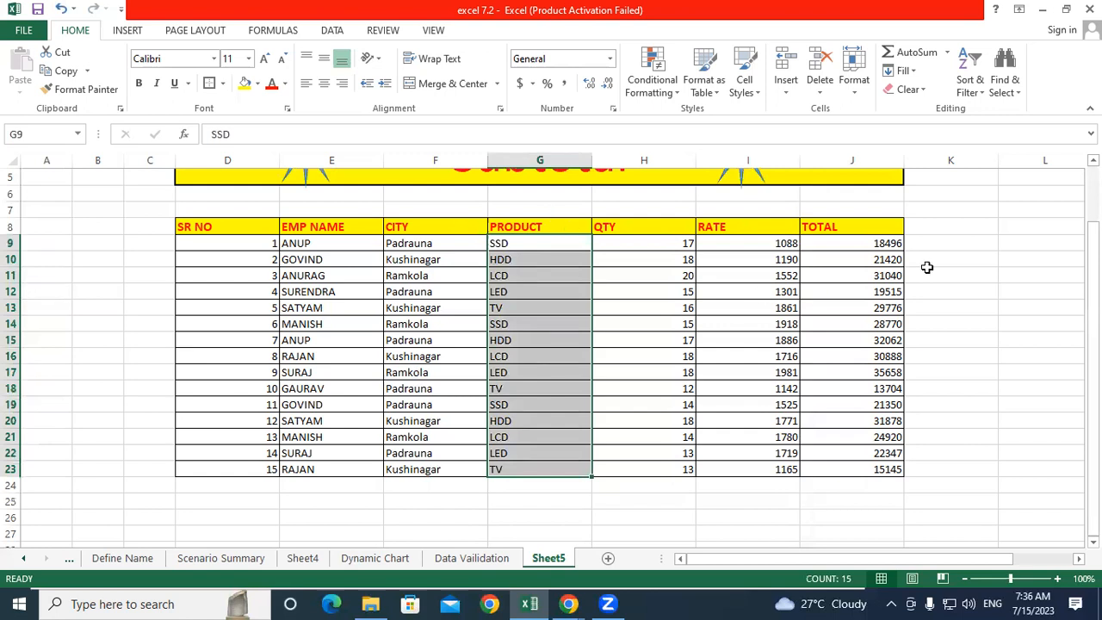
click(970, 101)
click(978, 109)
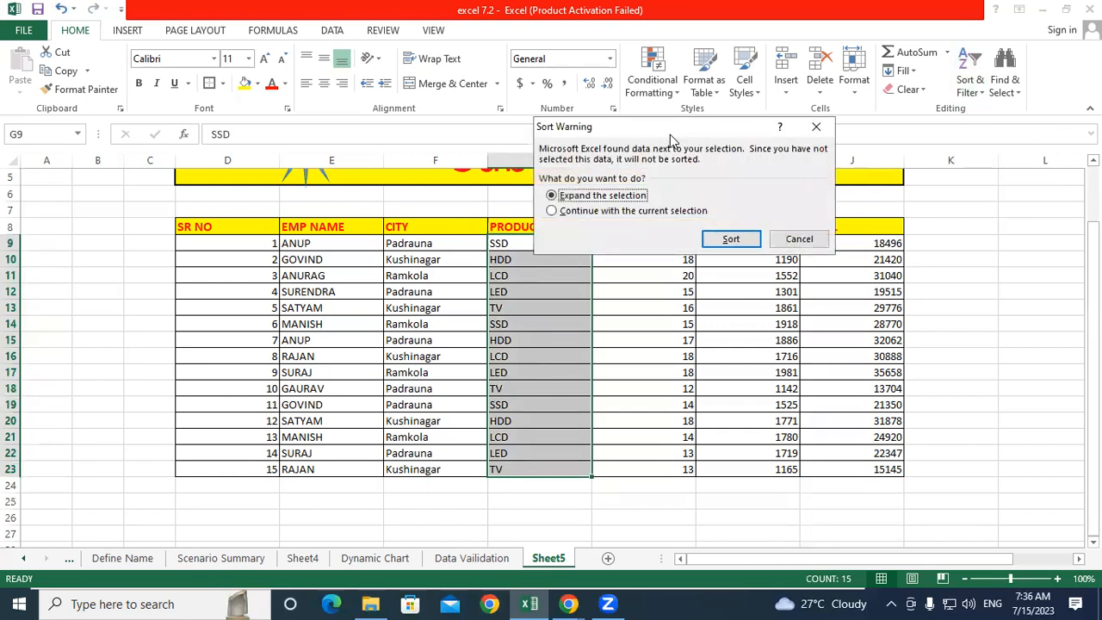
drag(672, 139, 212, 224)
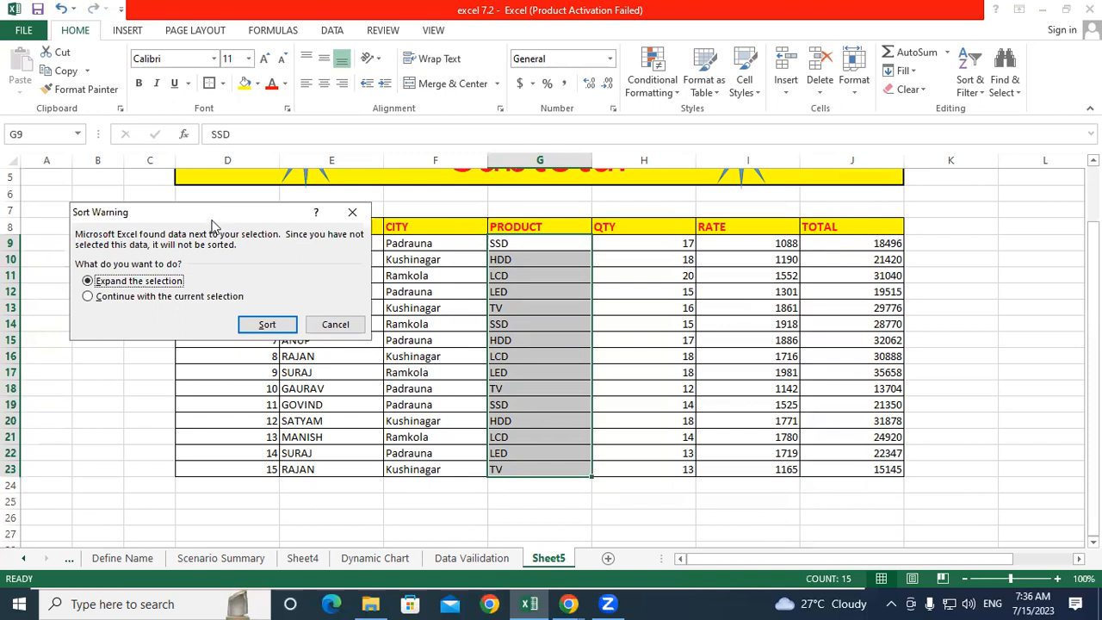
drag(212, 221, 530, 19)
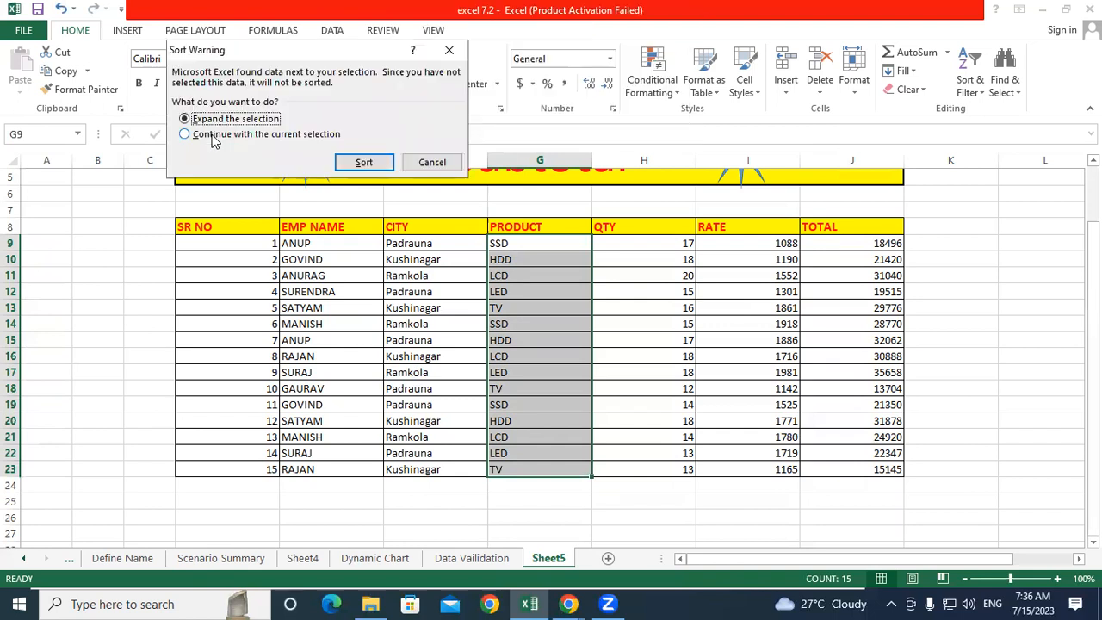
click(215, 138)
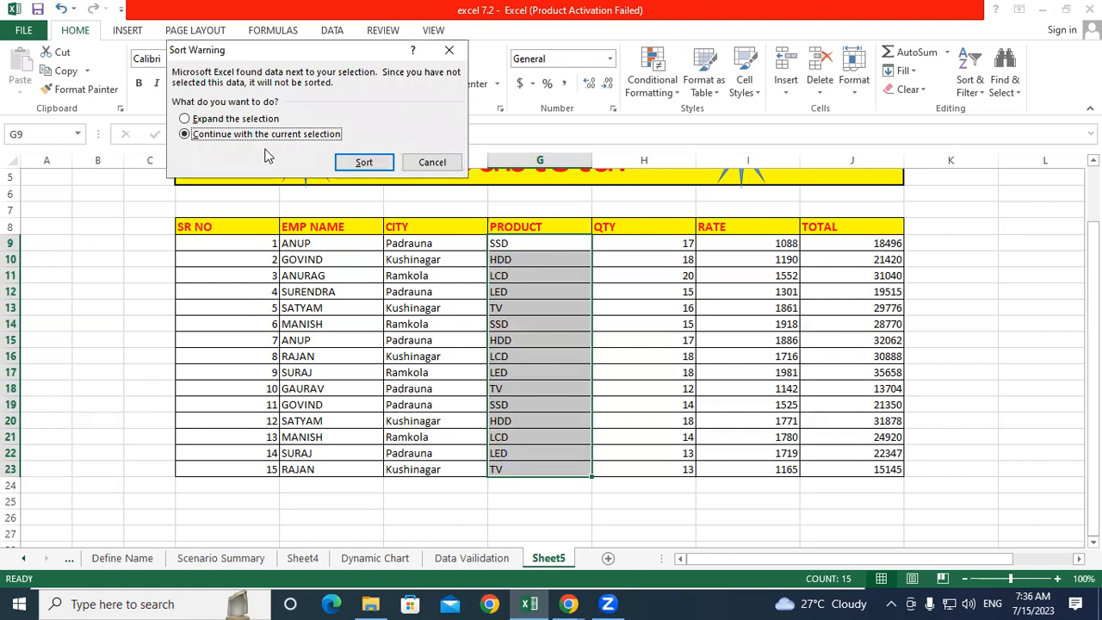
click(365, 162)
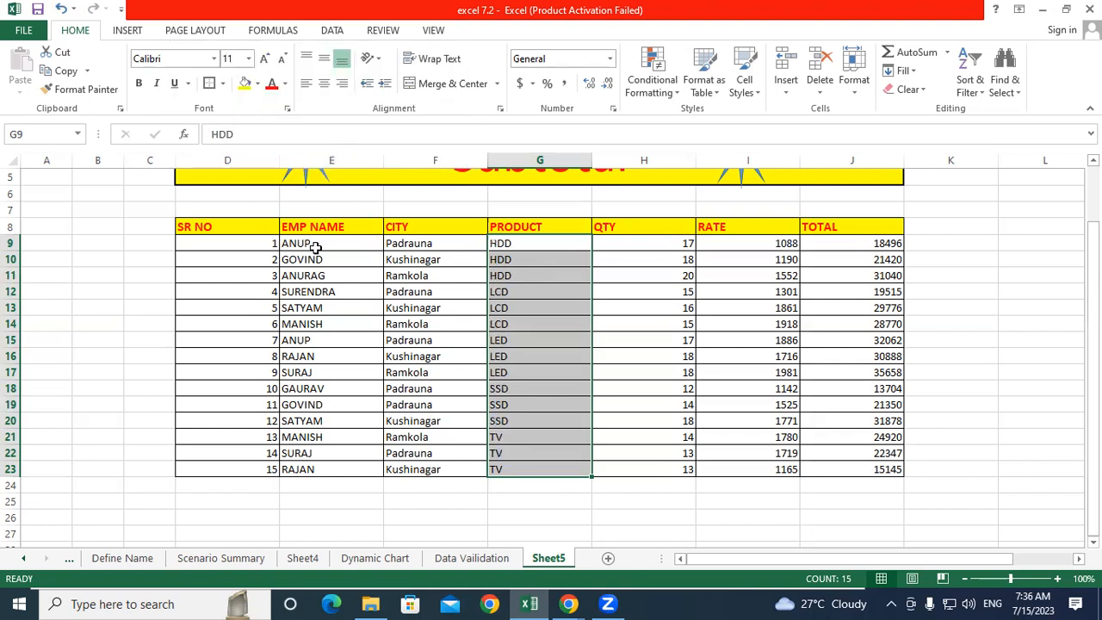
Step: Check the first record's cells against its product and undo the sort of the PRODUCT column alone
click(361, 248)
click(410, 243)
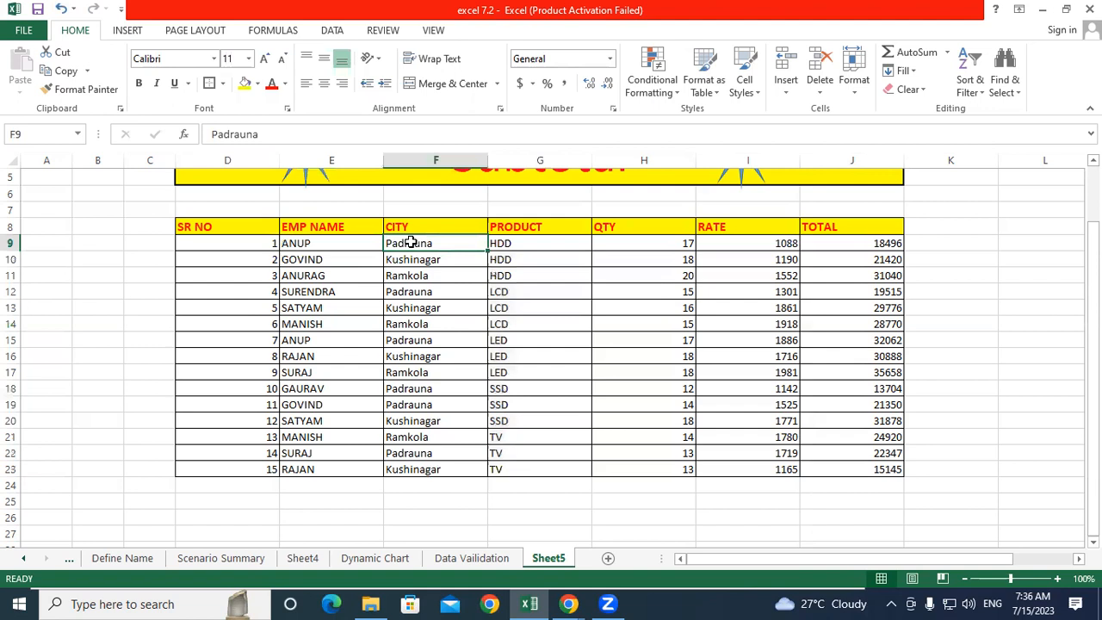
click(506, 241)
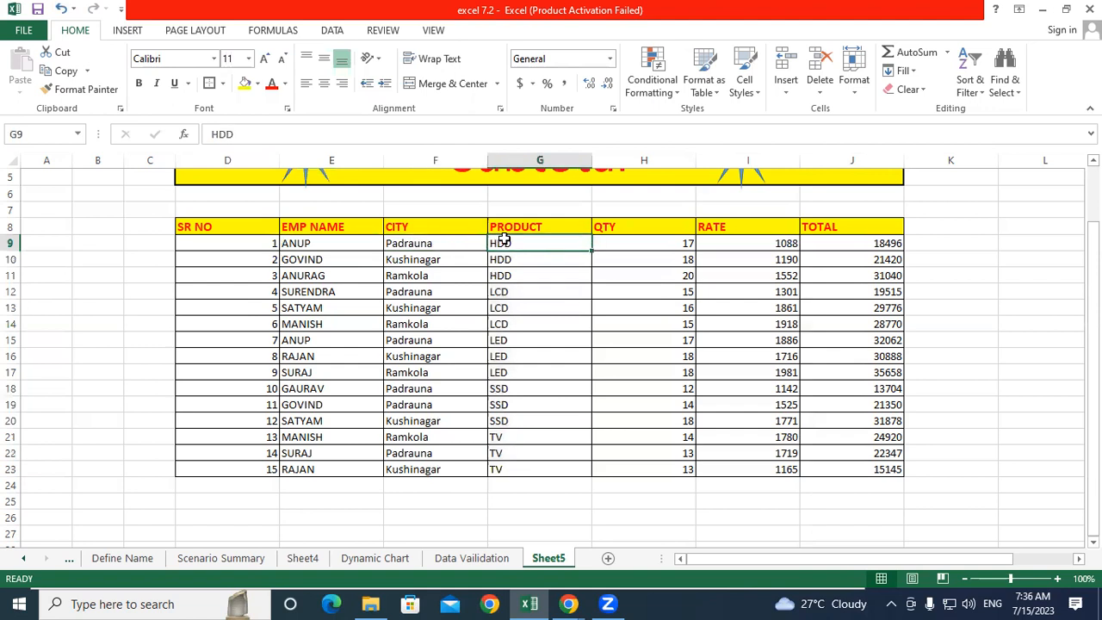
key(Down)
text(0.)
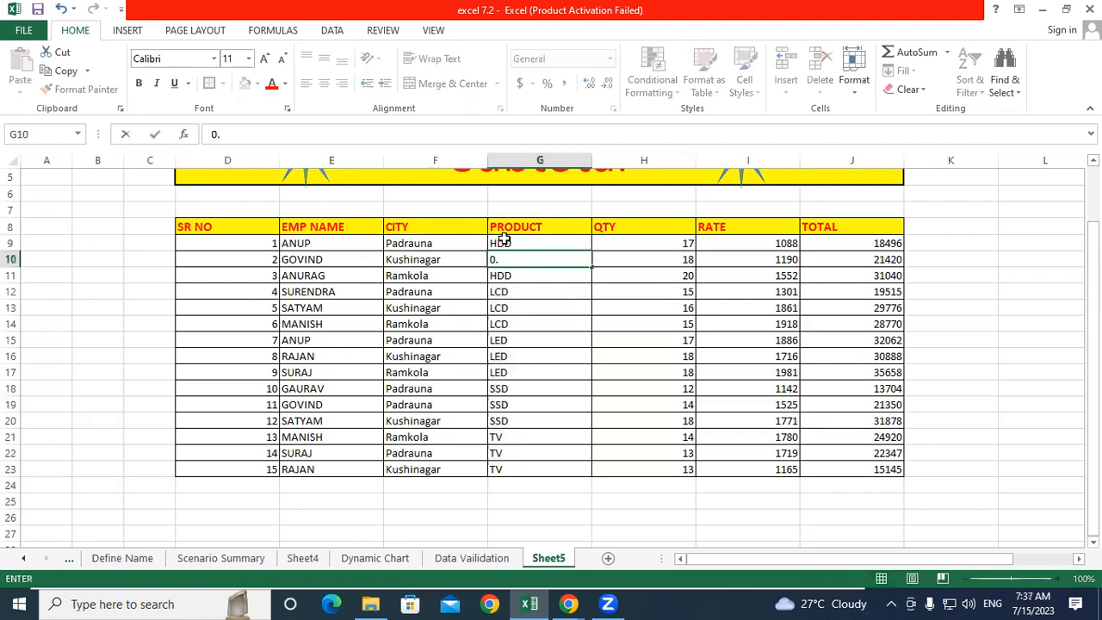
key(Escape)
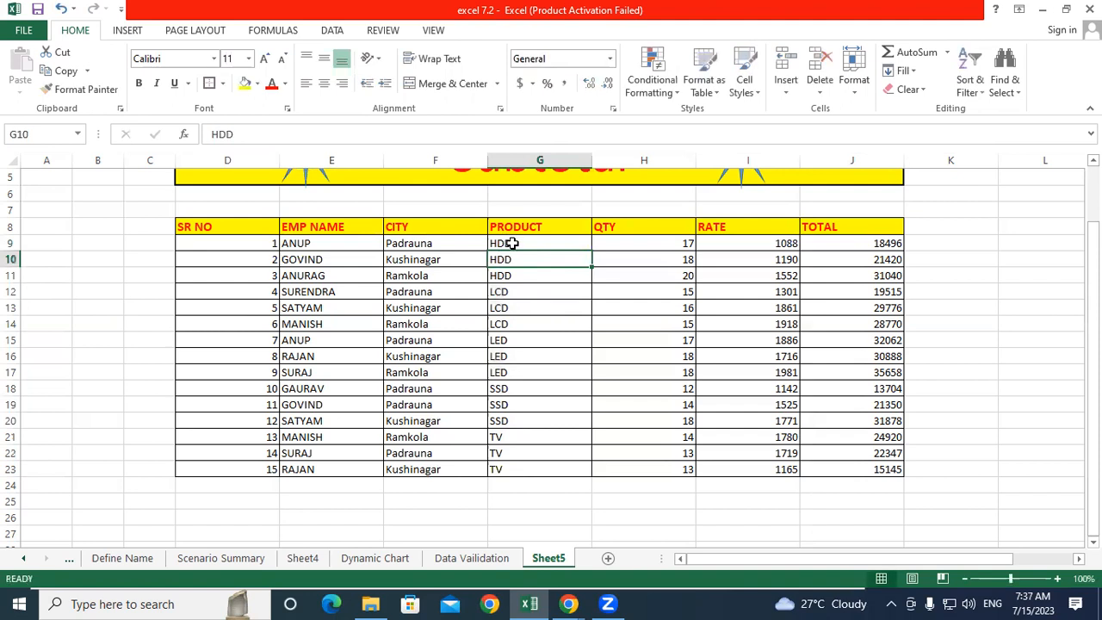
click(62, 10)
Step: Sort the sales table by PRODUCT G9:G23 from A to Z, expanding the selection so whole records move together
drag(536, 246, 548, 469)
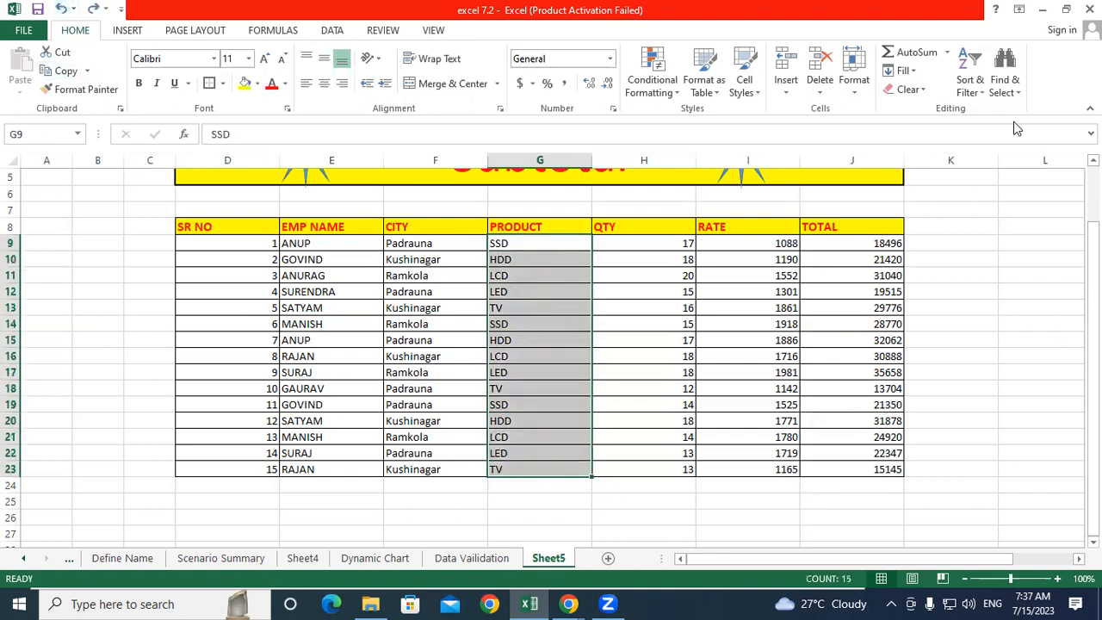
click(970, 70)
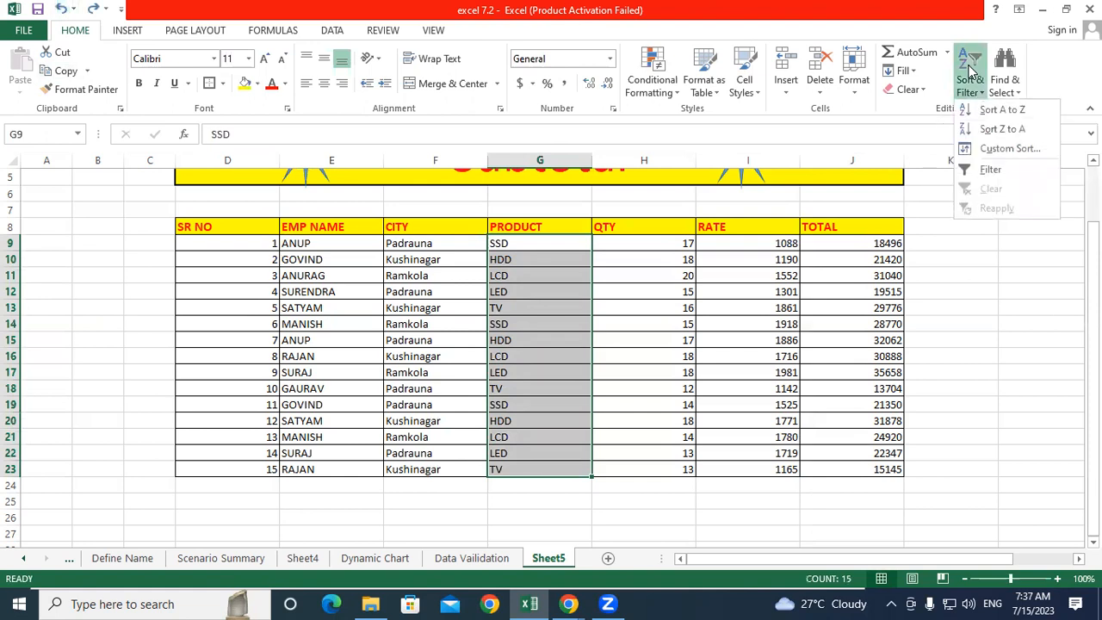
click(982, 110)
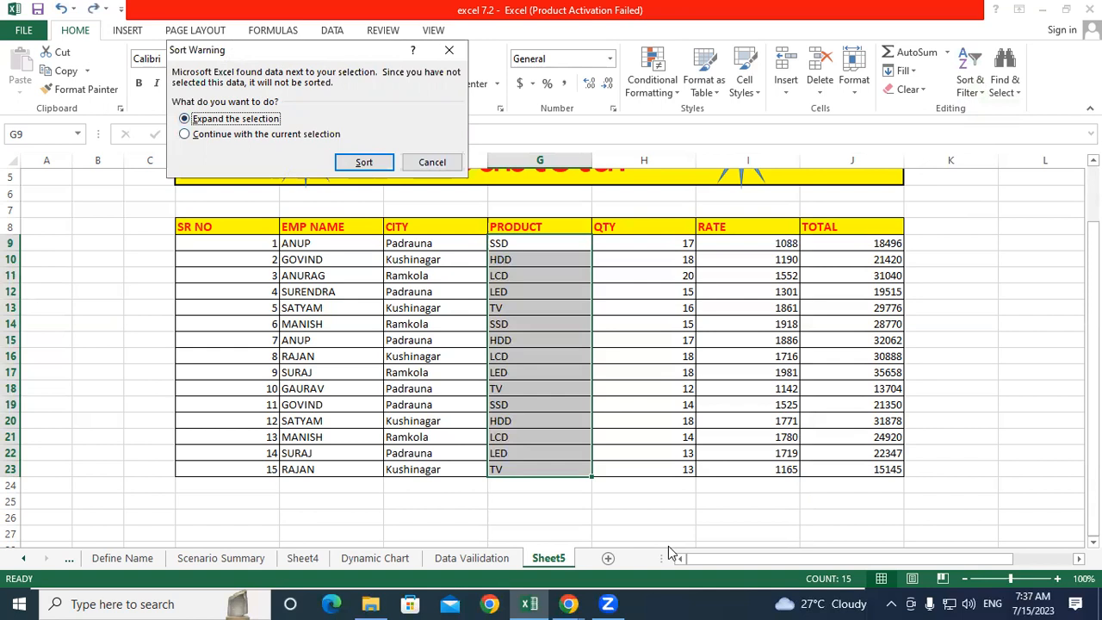
click(564, 245)
drag(174, 252, 443, 250)
drag(516, 248, 894, 247)
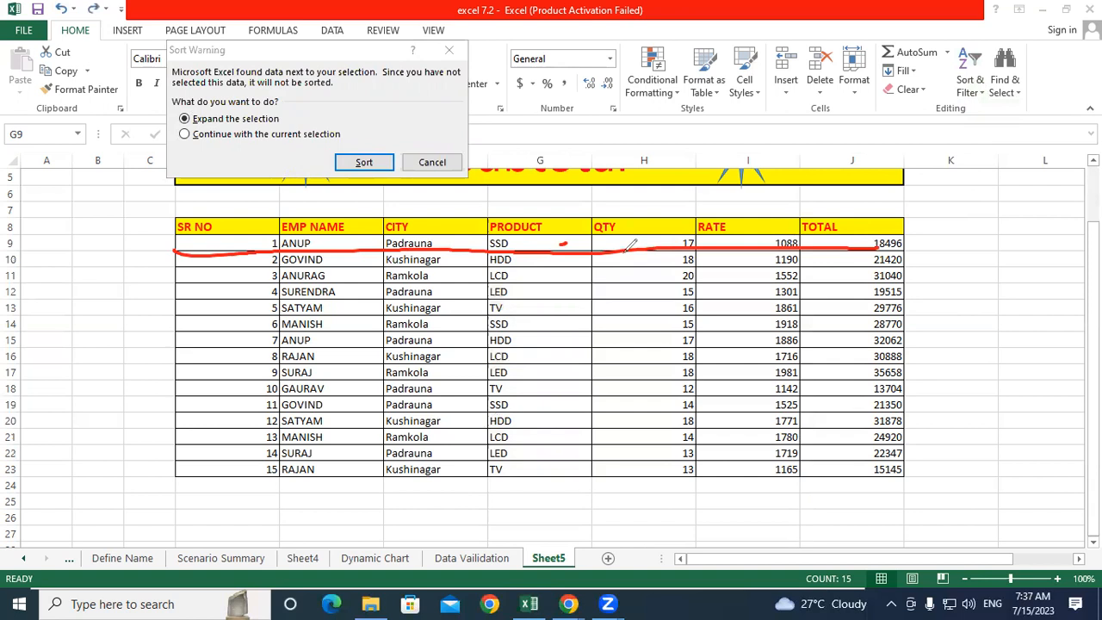
key(Escape)
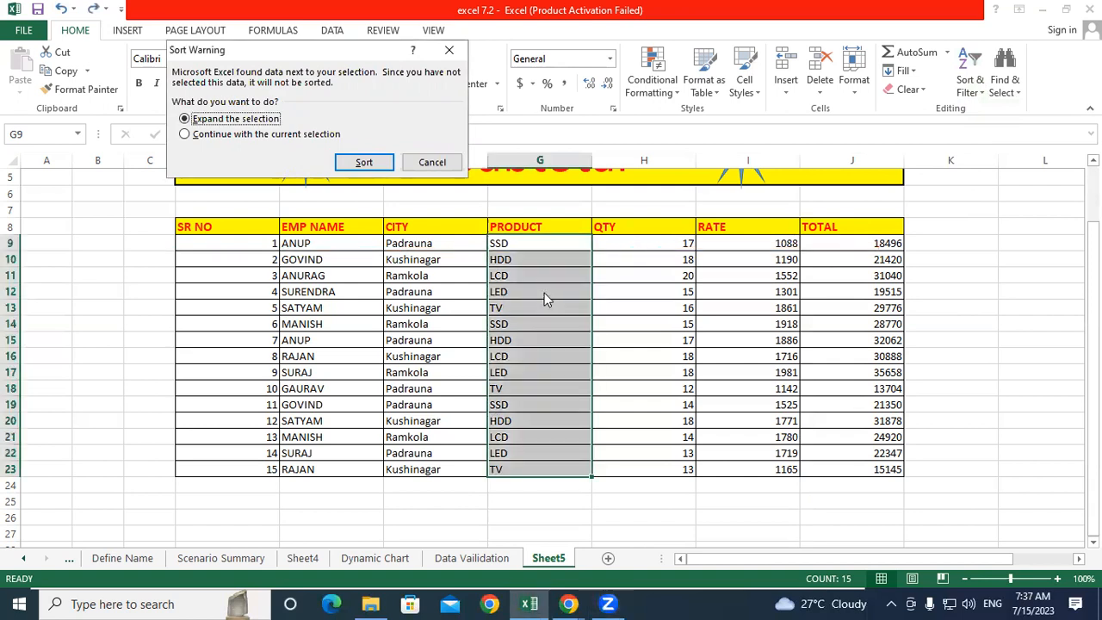
click(362, 163)
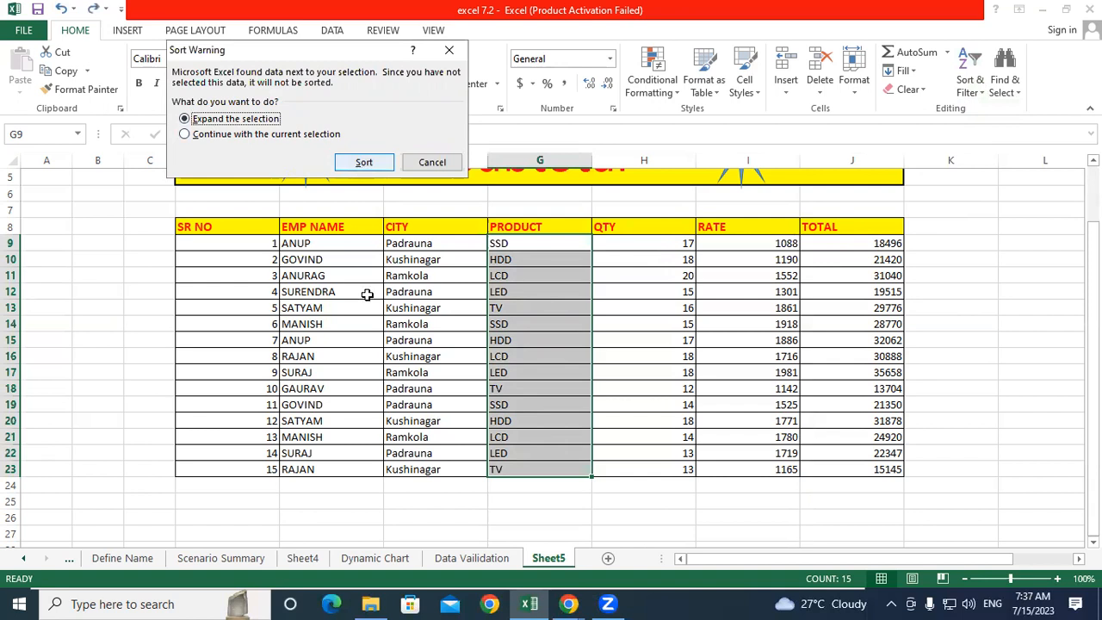
click(367, 295)
click(543, 245)
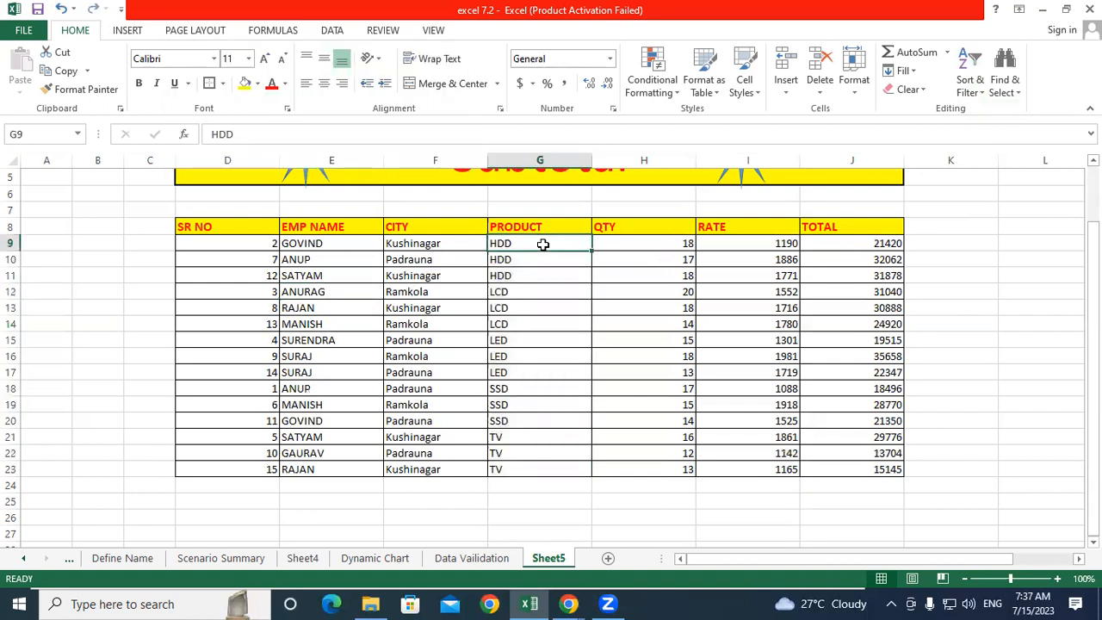
drag(266, 242, 534, 240)
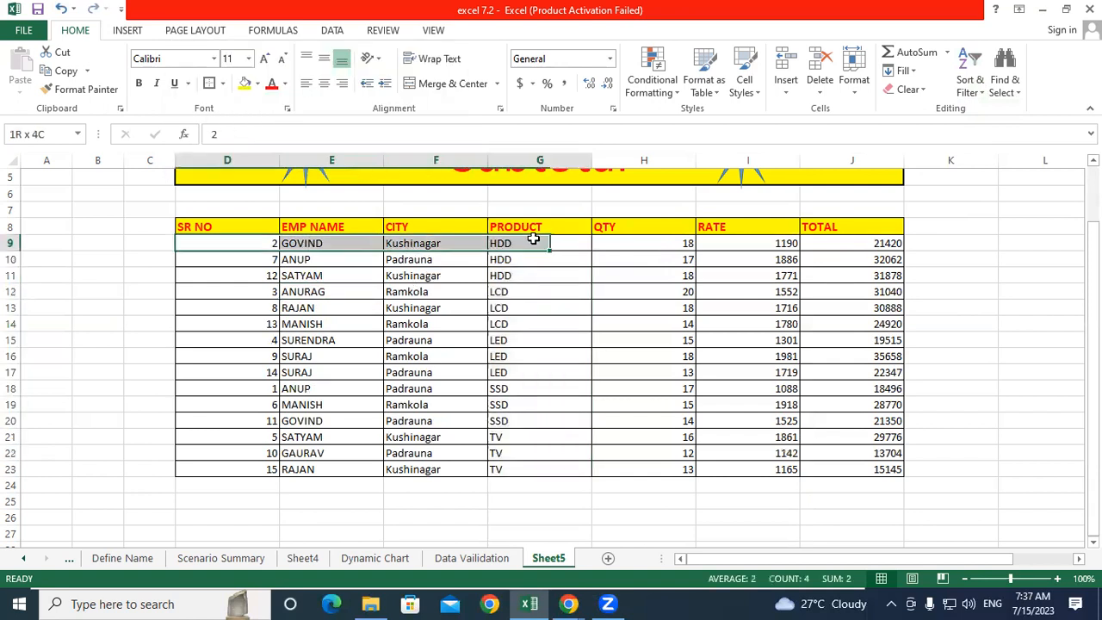
Step: Check the sorted records in rows 9 to 11 and undo the expanded sort of the sales table
drag(274, 259, 544, 259)
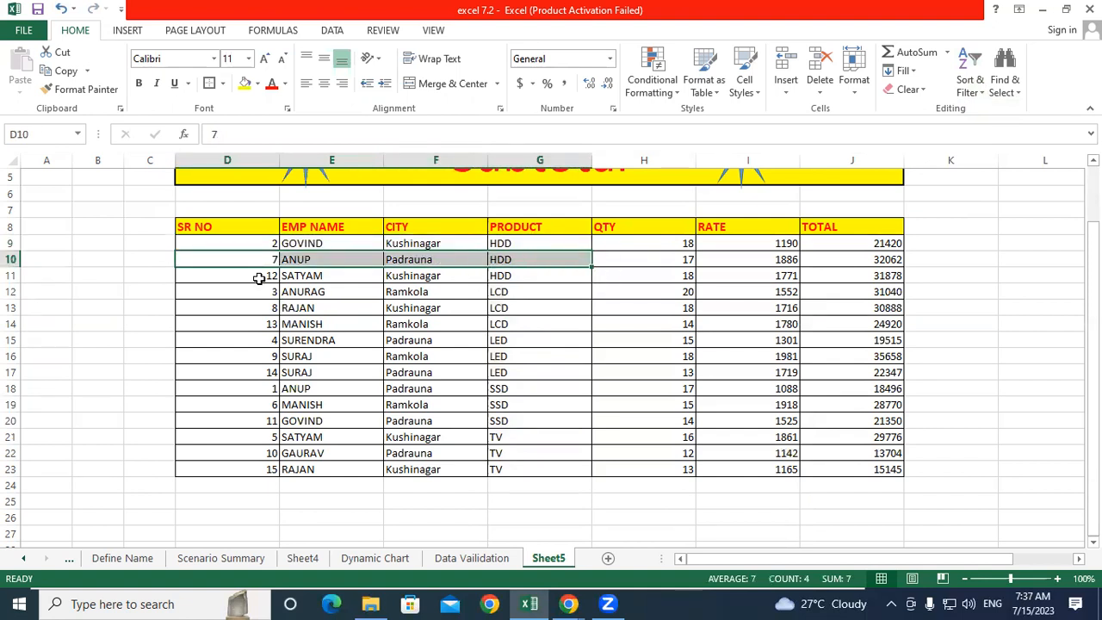
drag(263, 275, 526, 274)
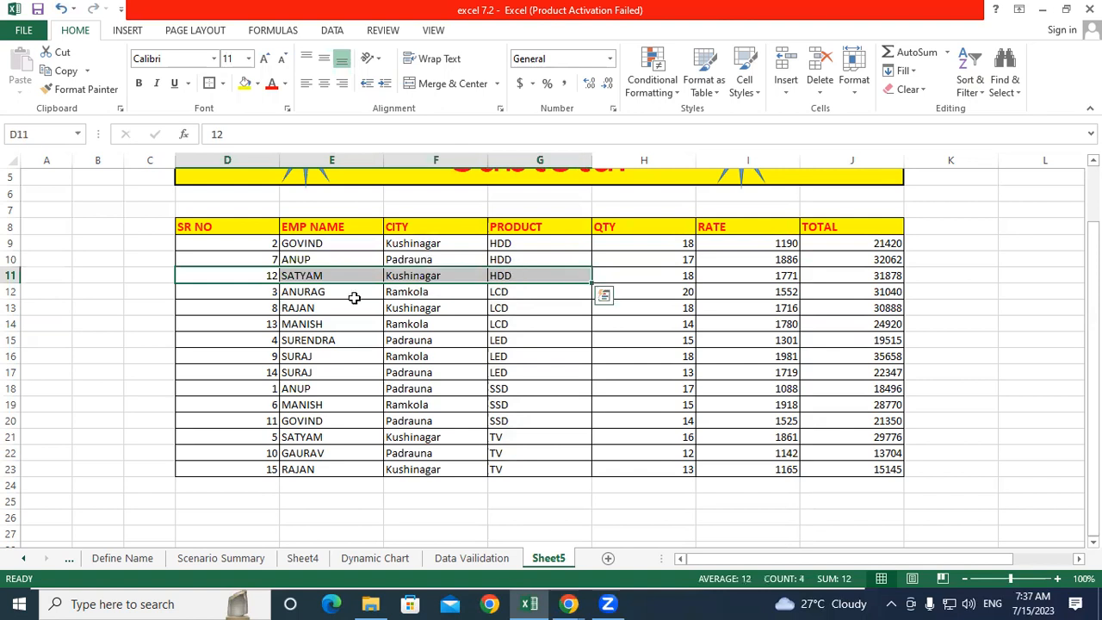
click(358, 307)
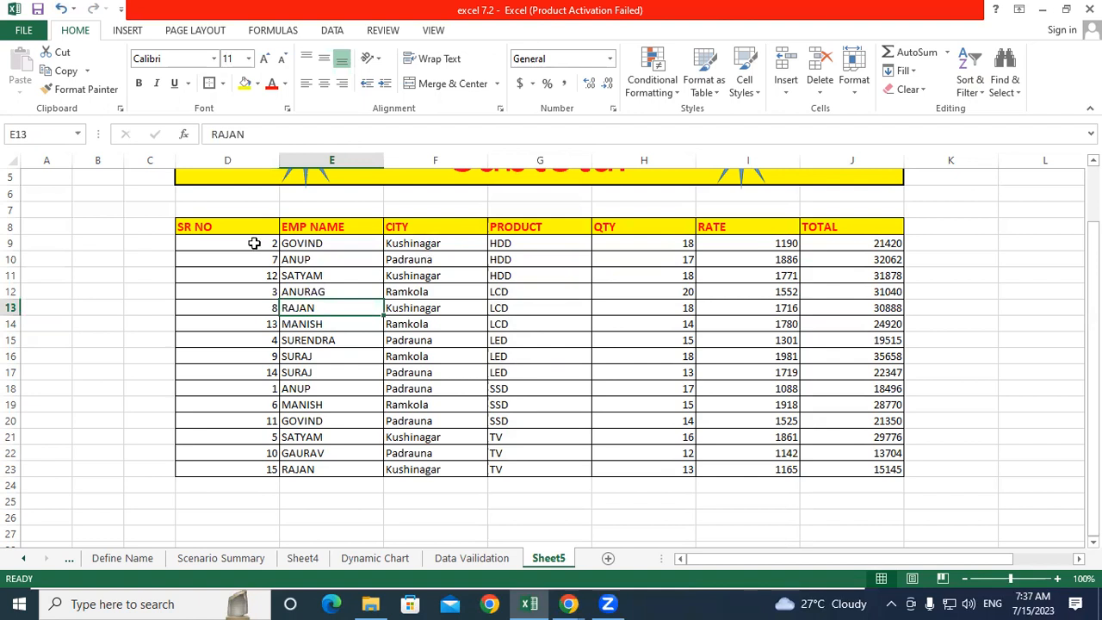
click(12, 243)
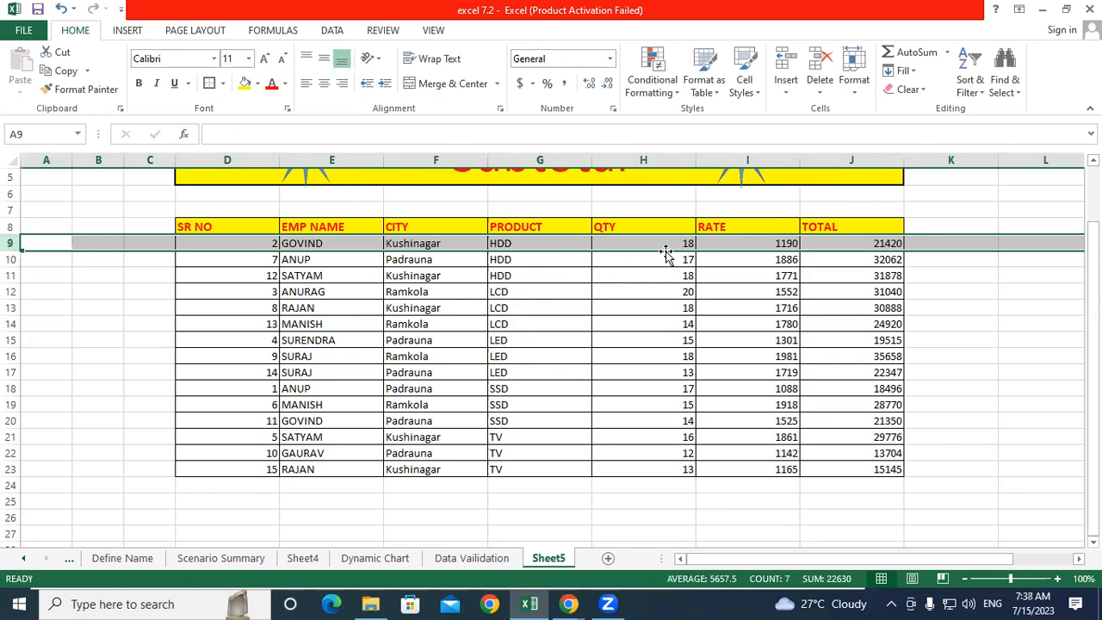
key(ctrl+z)
click(621, 309)
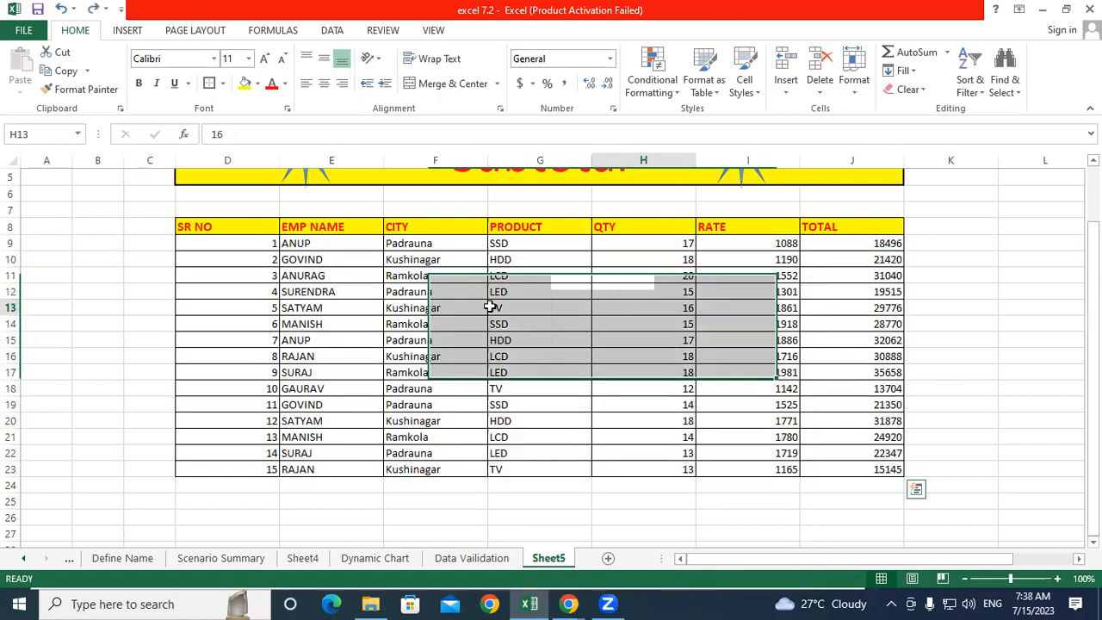
Step: Sort only the PRODUCT values in G9:G23 from A to Z, continuing with the current selection
drag(253, 243, 252, 467)
click(302, 310)
drag(308, 243, 574, 242)
click(560, 244)
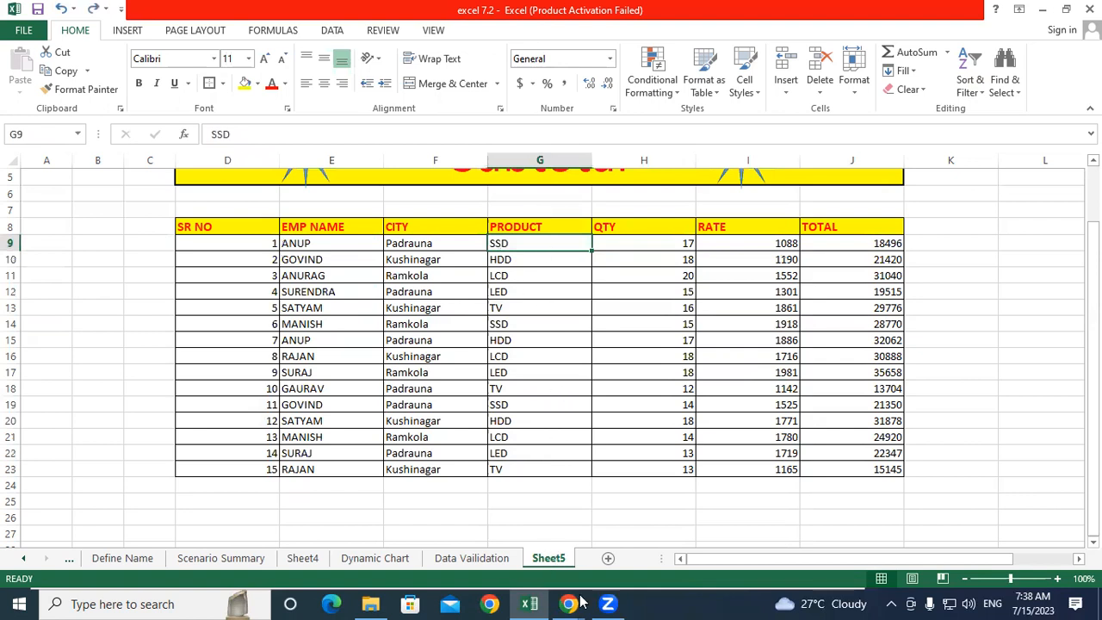
drag(552, 366, 557, 468)
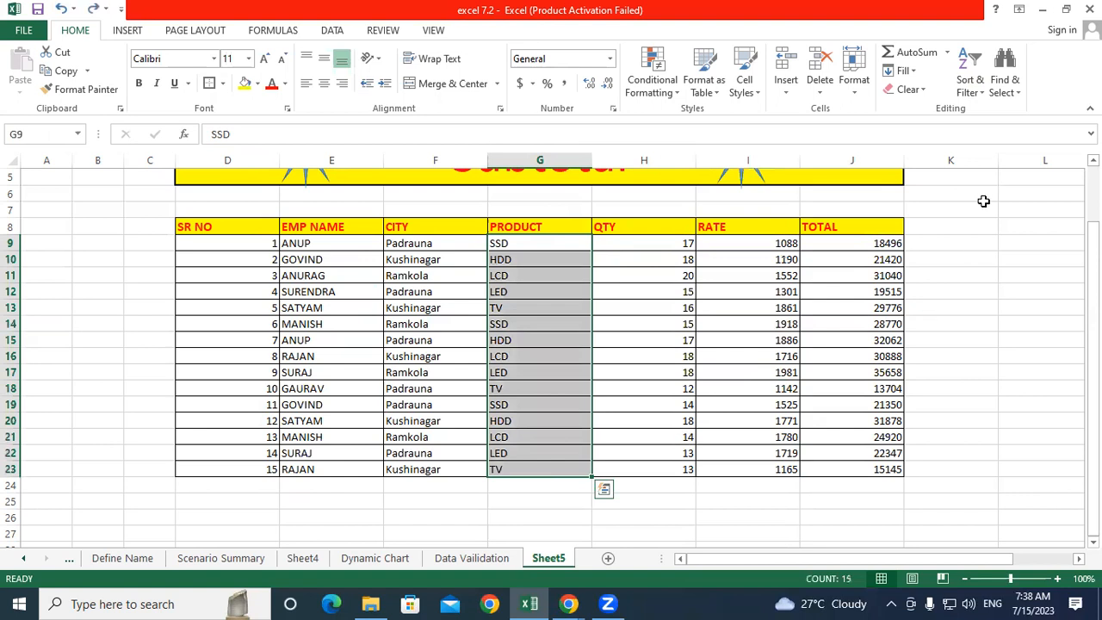
click(969, 86)
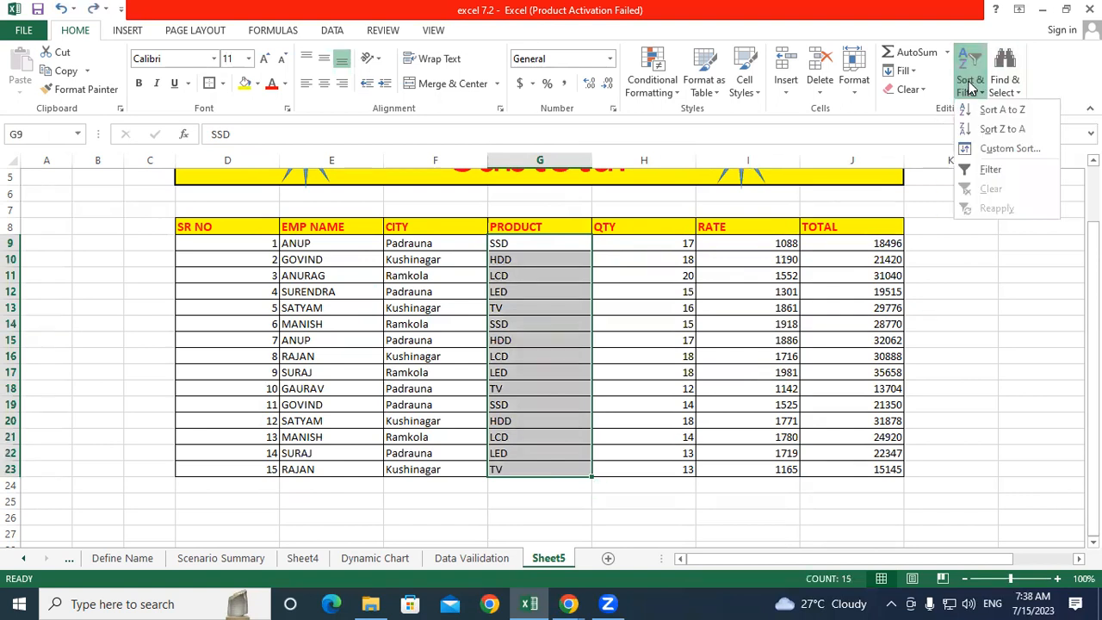
click(987, 108)
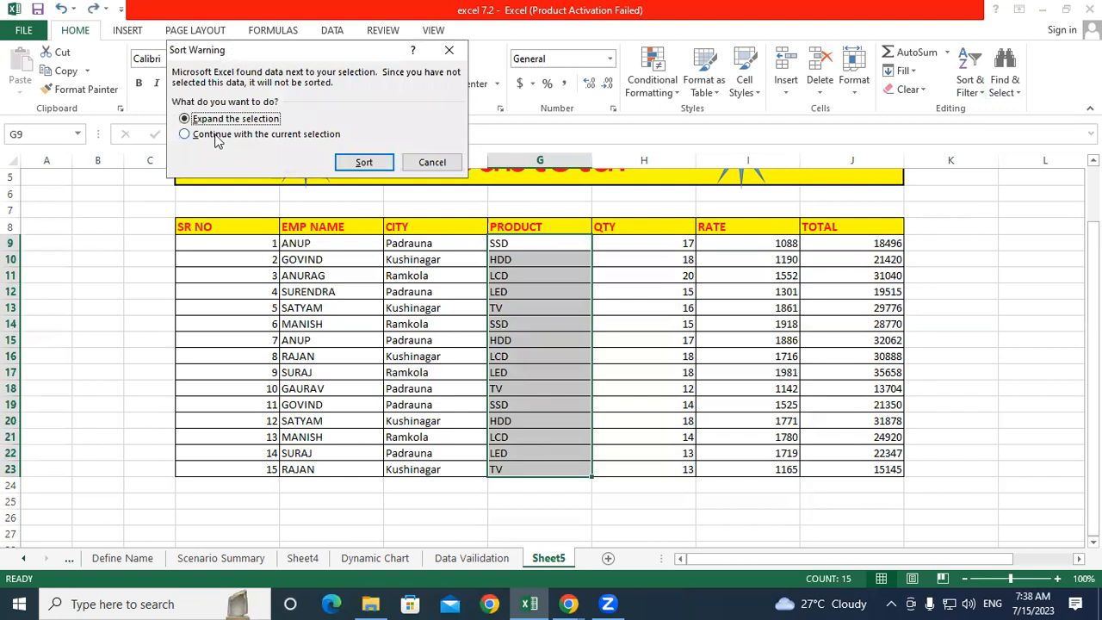
click(217, 136)
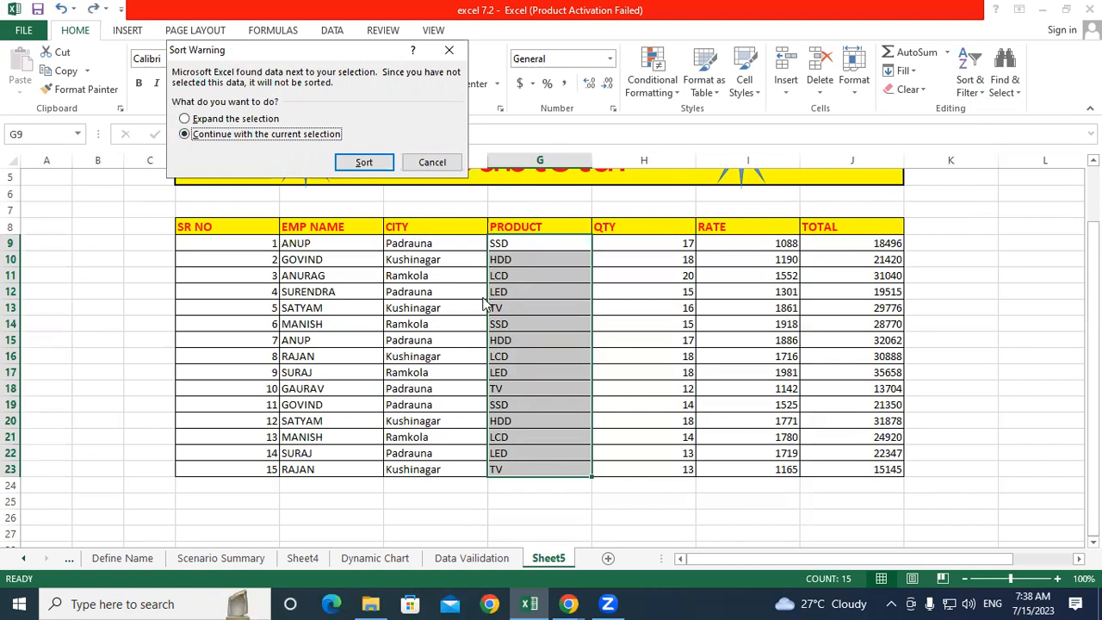
click(366, 162)
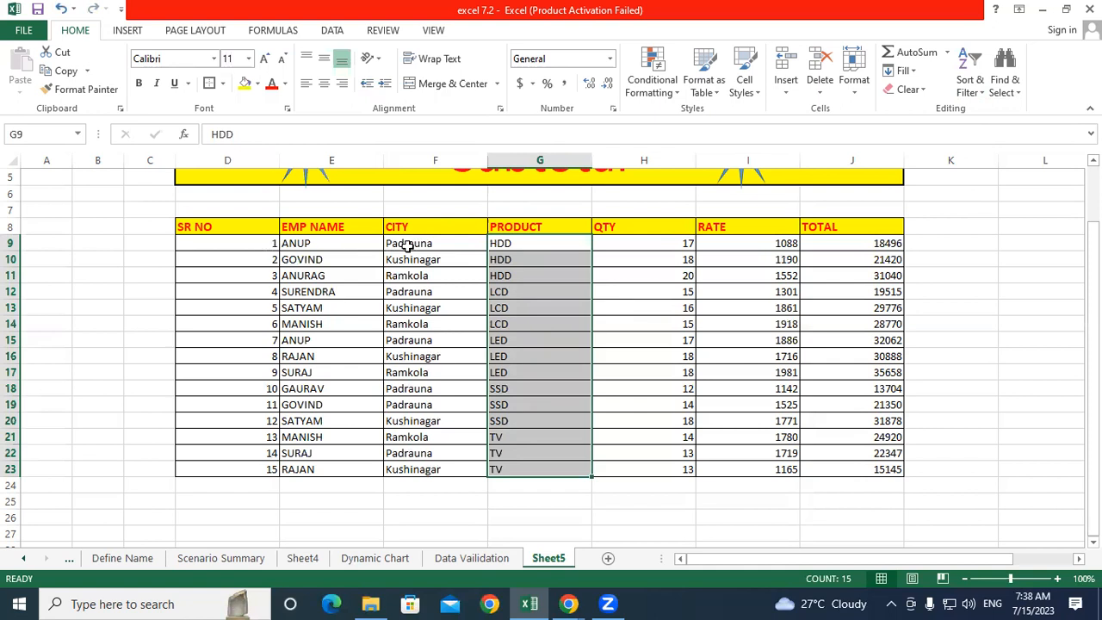
Step: Check the first record from SR NO to PRODUCT and undo the sort of the PRODUCT column alone
drag(266, 243, 522, 244)
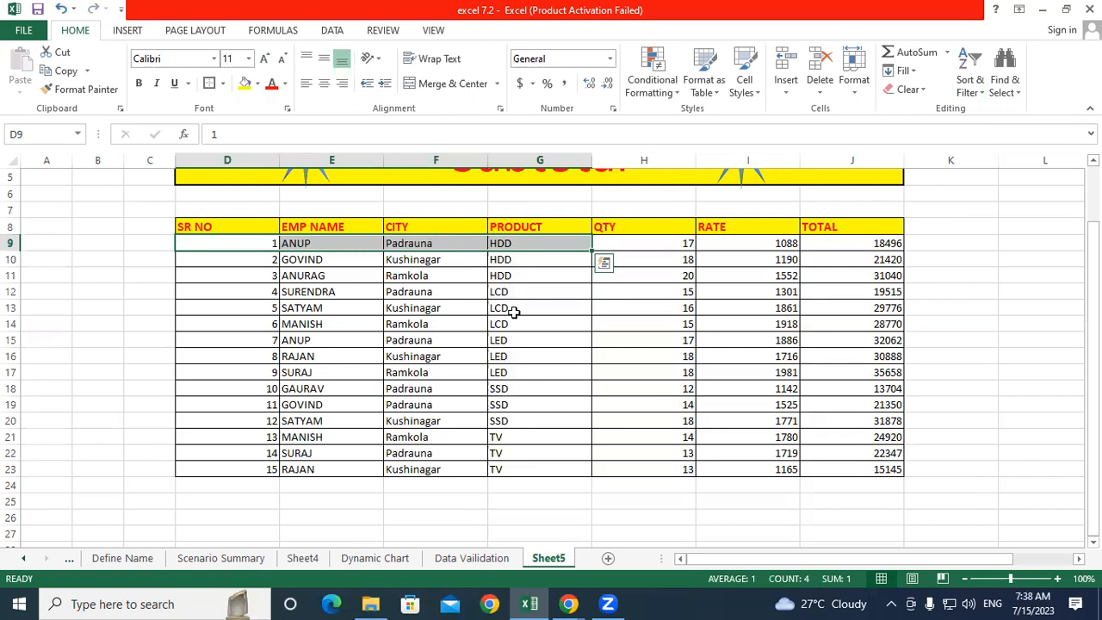
click(61, 9)
click(502, 241)
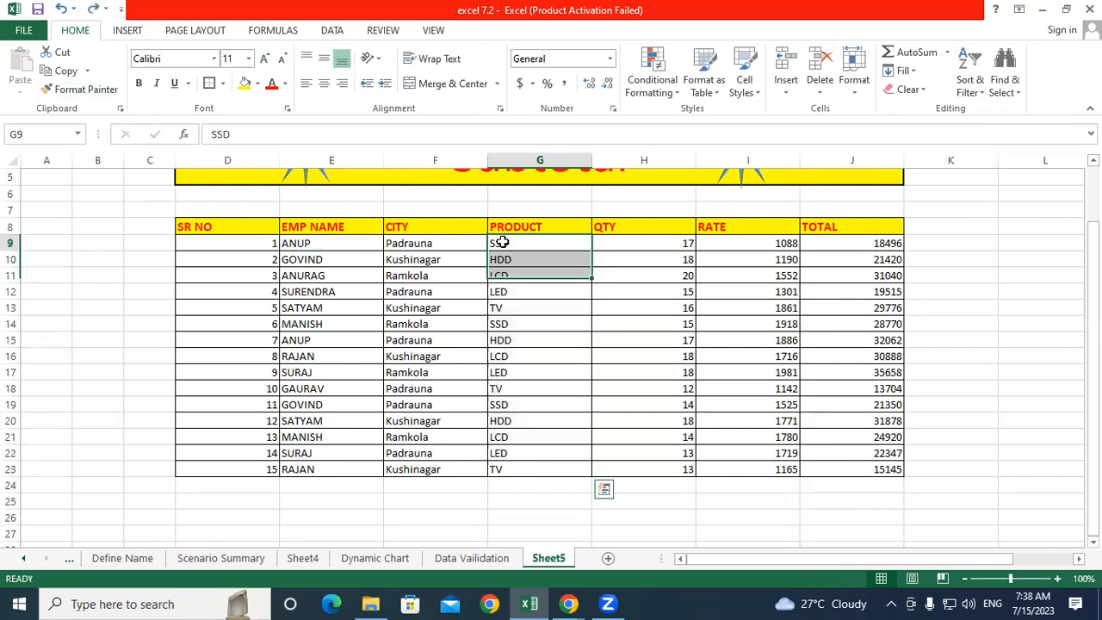
Step: Sort the sales table by PRODUCT G9:G23 from A to Z, expanding the selection to the neighbouring columns
click(7, 246)
click(560, 390)
drag(538, 242, 552, 462)
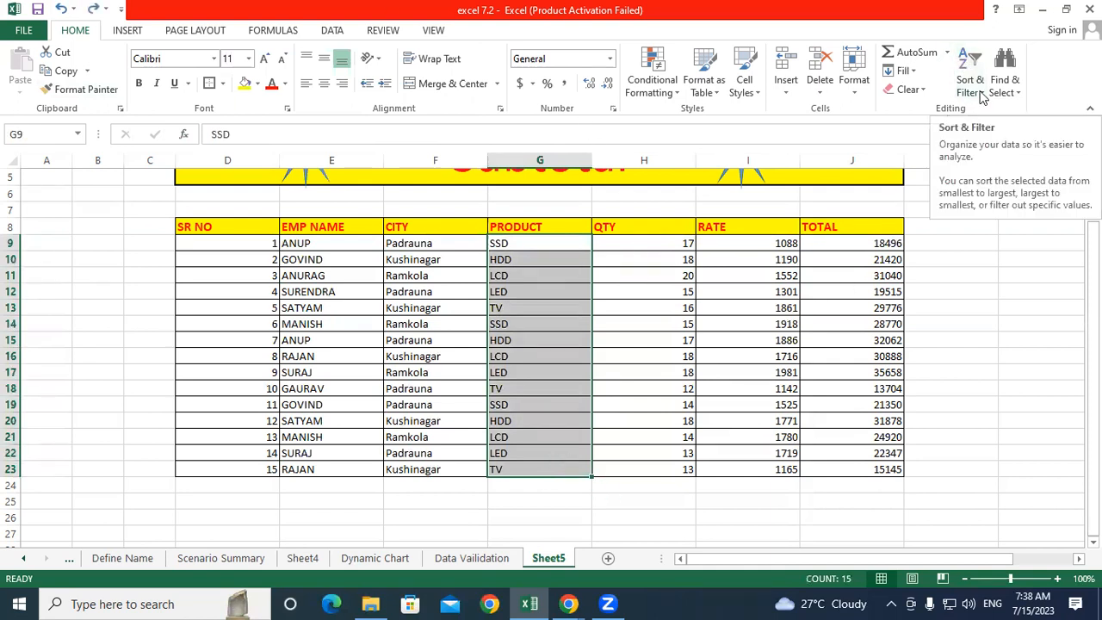
click(285, 32)
click(337, 31)
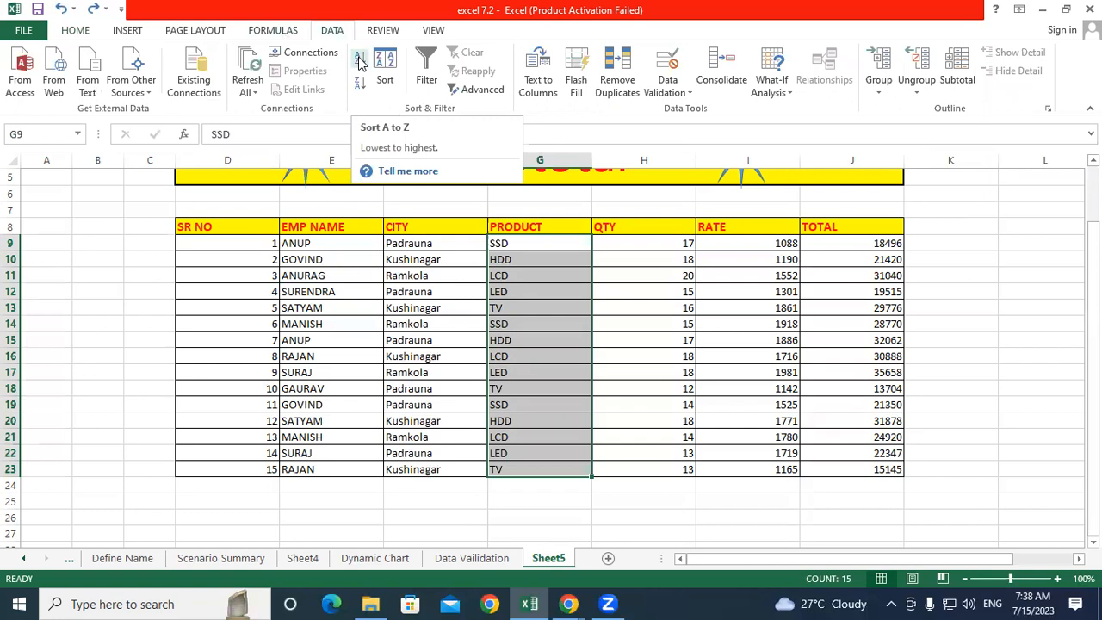
click(360, 60)
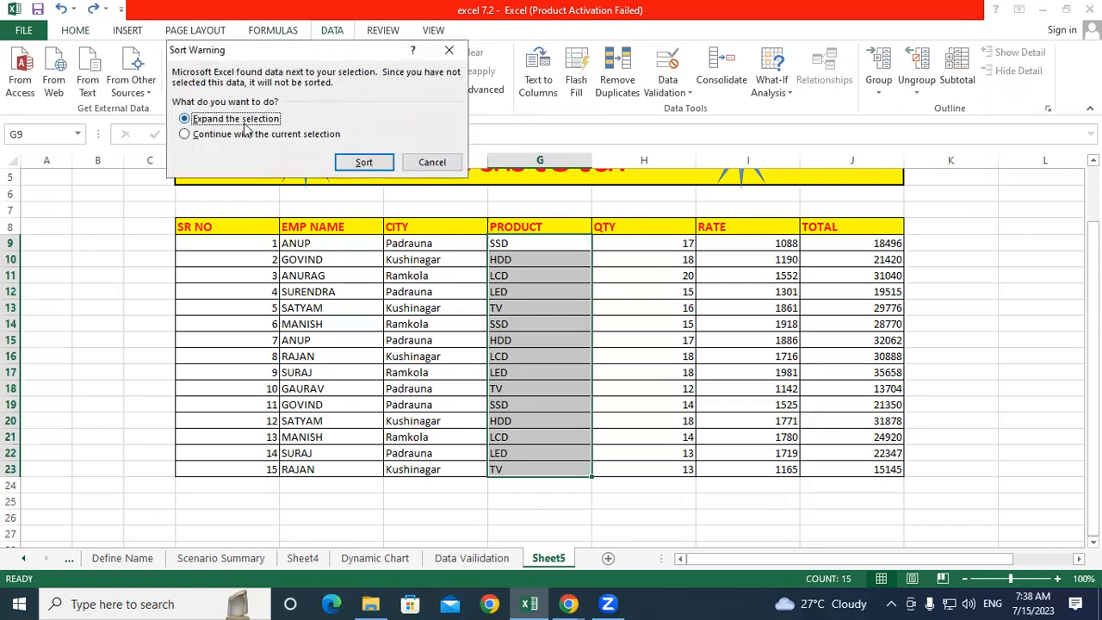
click(348, 167)
Step: Examine the sorted table, checking the product groups and whether each SR NO record stayed together across its row
click(470, 345)
click(516, 247)
drag(517, 257, 509, 422)
drag(509, 437, 513, 474)
drag(273, 469, 524, 470)
drag(240, 451, 540, 447)
click(265, 276)
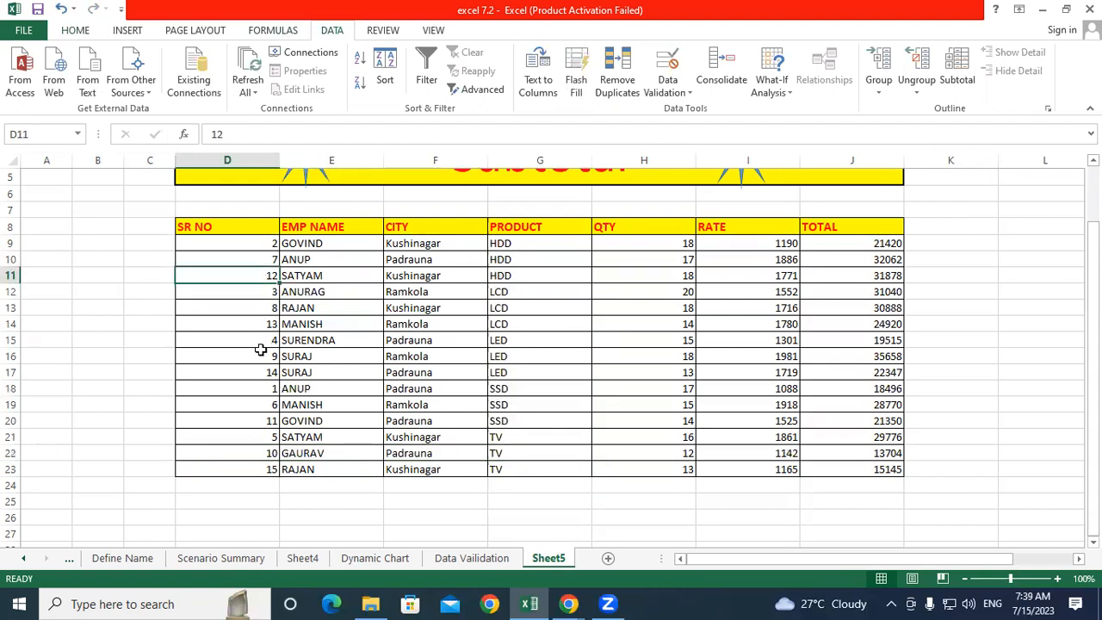
click(256, 388)
drag(154, 387, 888, 391)
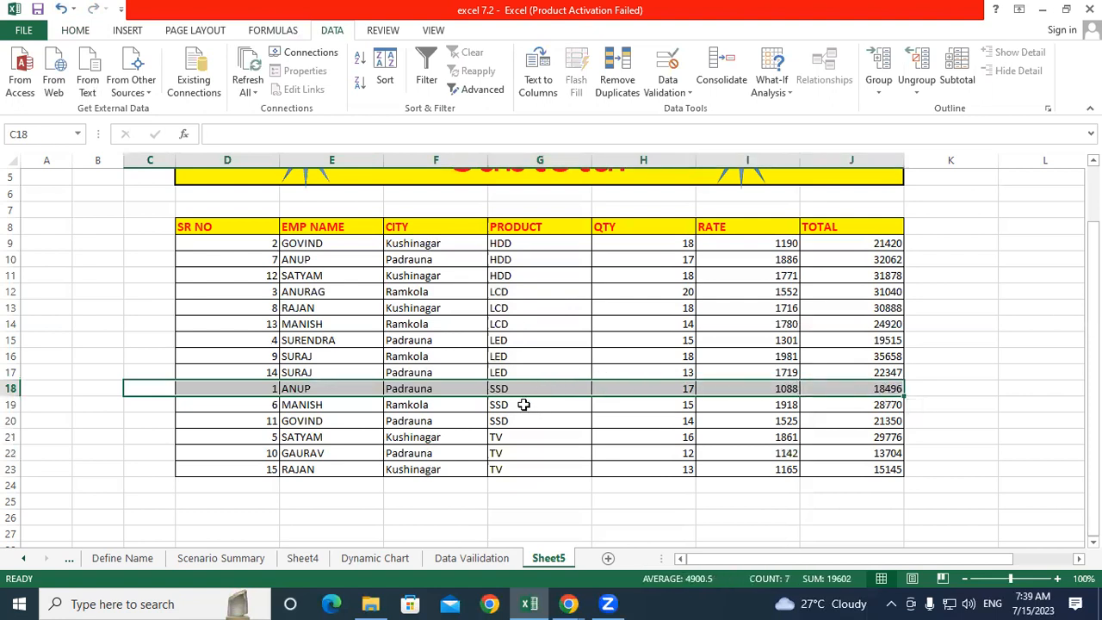
click(511, 341)
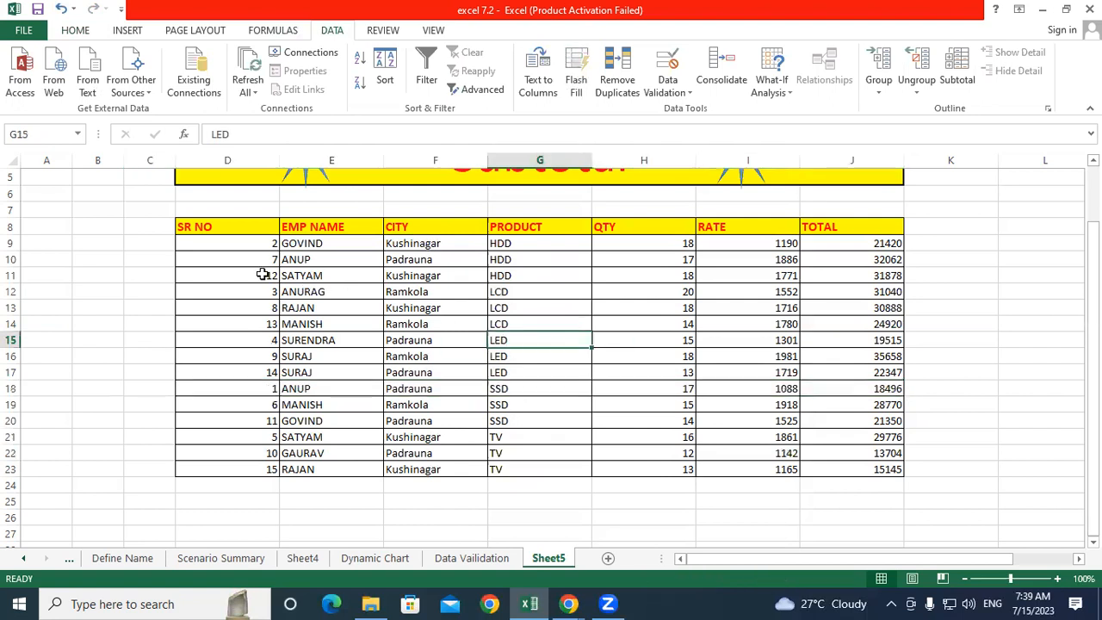
drag(521, 246, 511, 321)
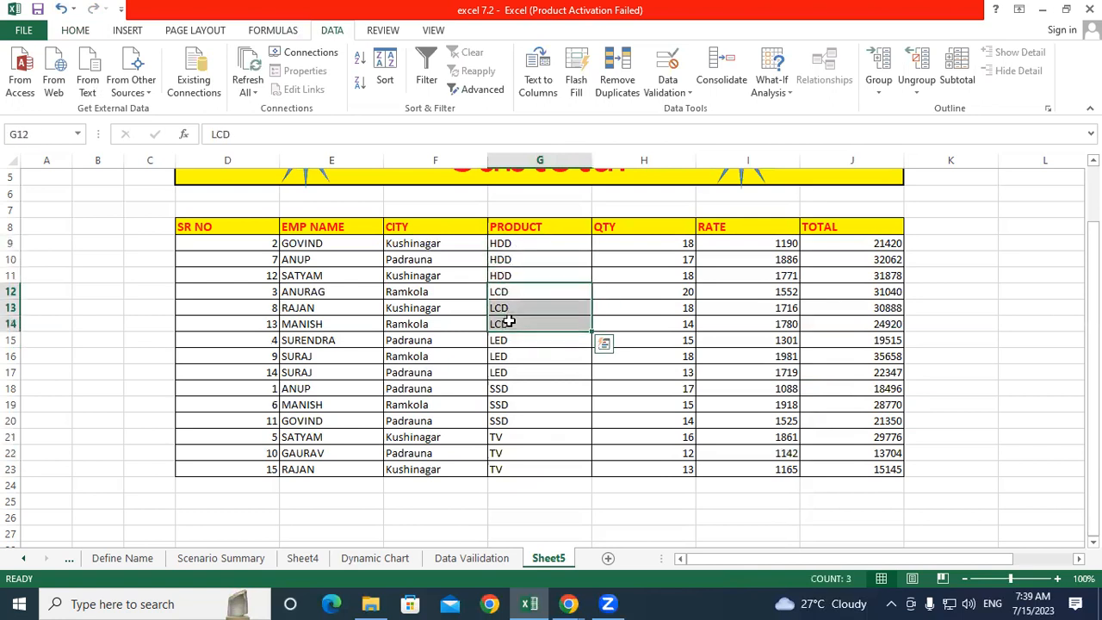
Step: Start a subtotal on the sales table D8:J23 including its headers, grouping at each change in PRODUCT
drag(243, 231, 838, 469)
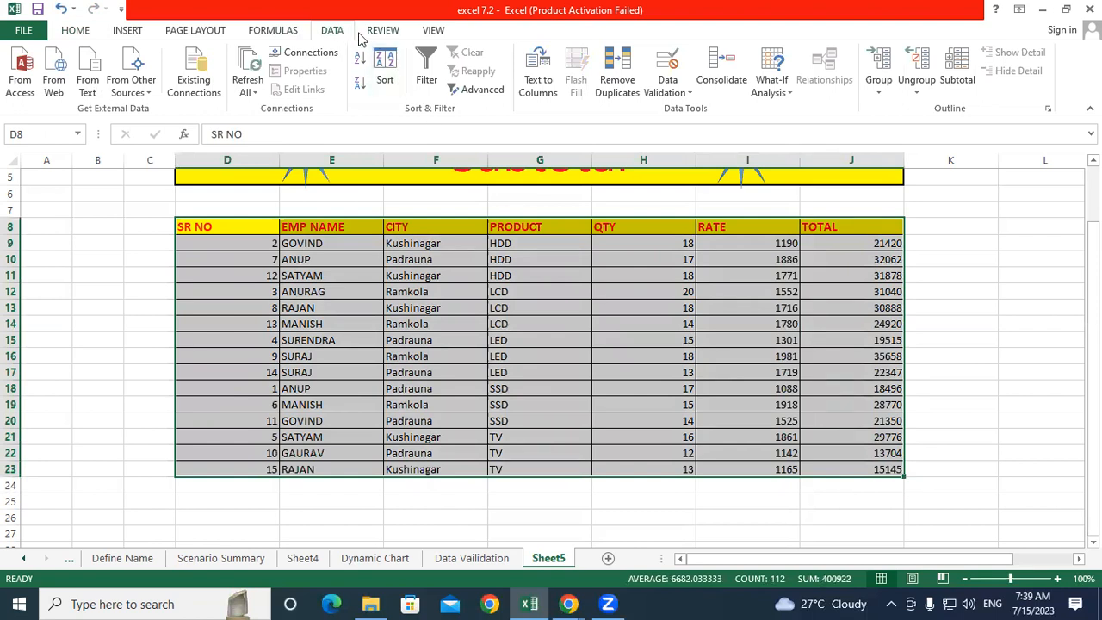
click(959, 86)
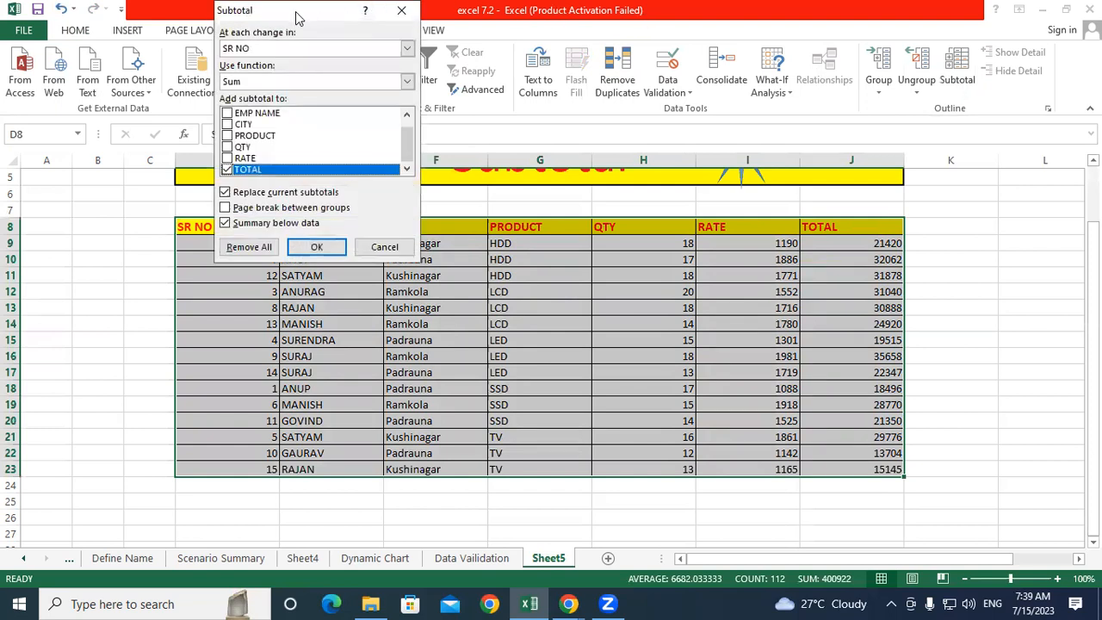
drag(295, 16, 350, 141)
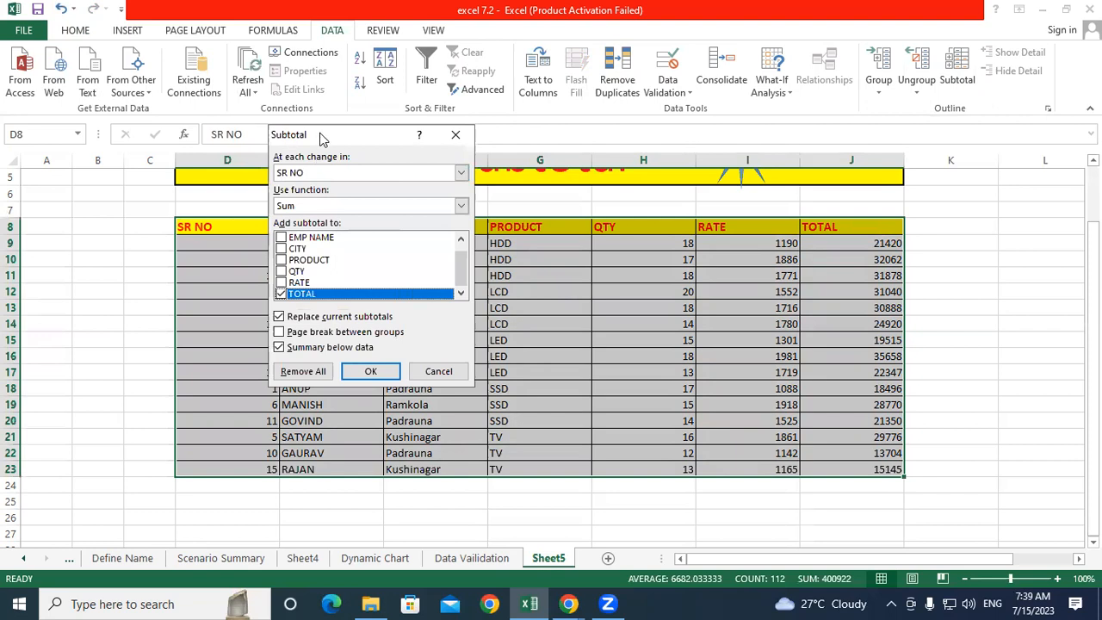
drag(321, 138, 220, 81)
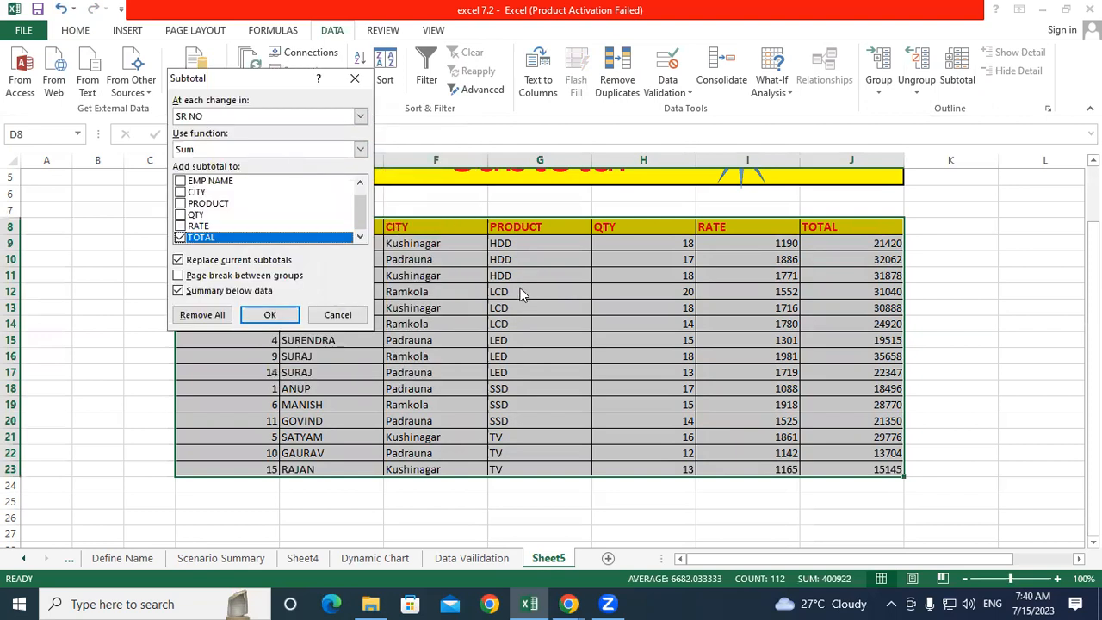
click(360, 116)
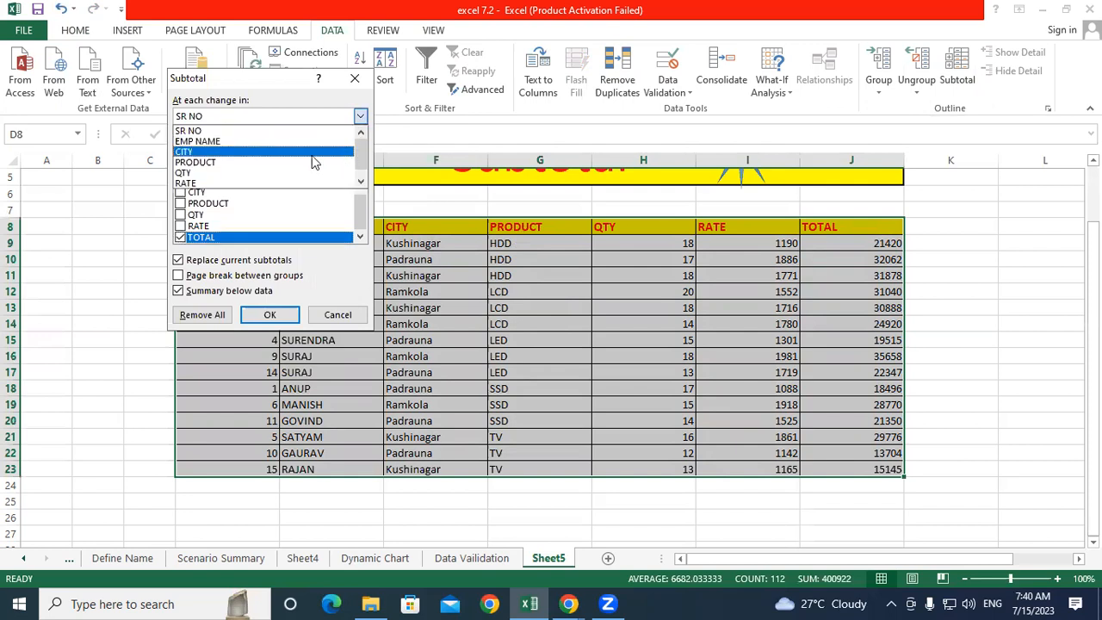
click(264, 162)
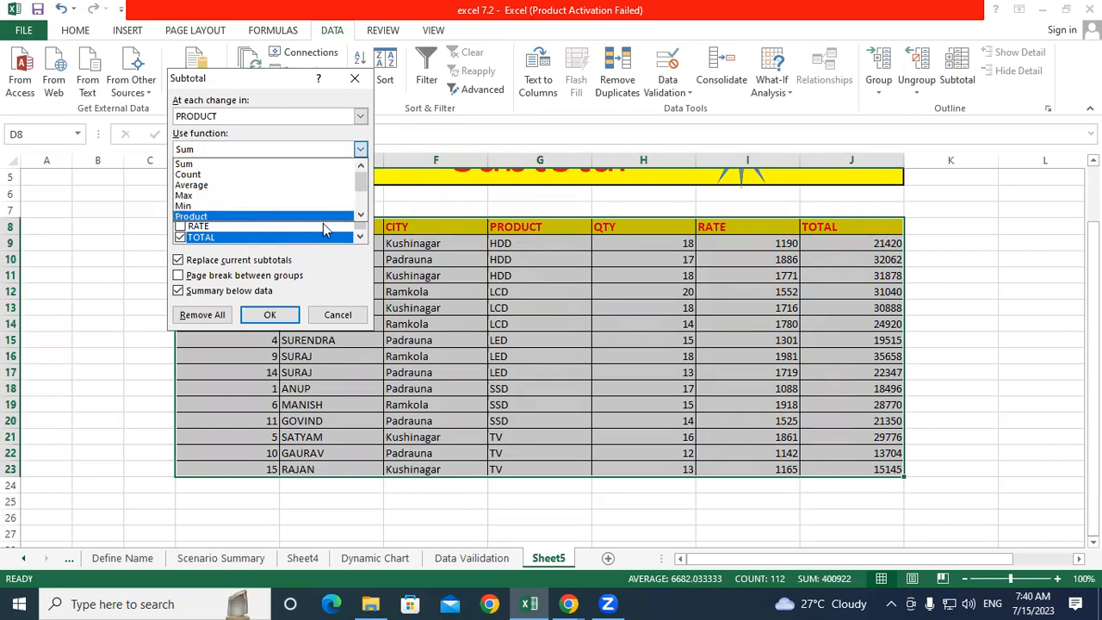
Step: Browse the subtotal functions, keep Sum, include QTY along with TOTAL, and apply the subtotals
click(360, 215)
click(361, 214)
click(361, 214)
click(361, 216)
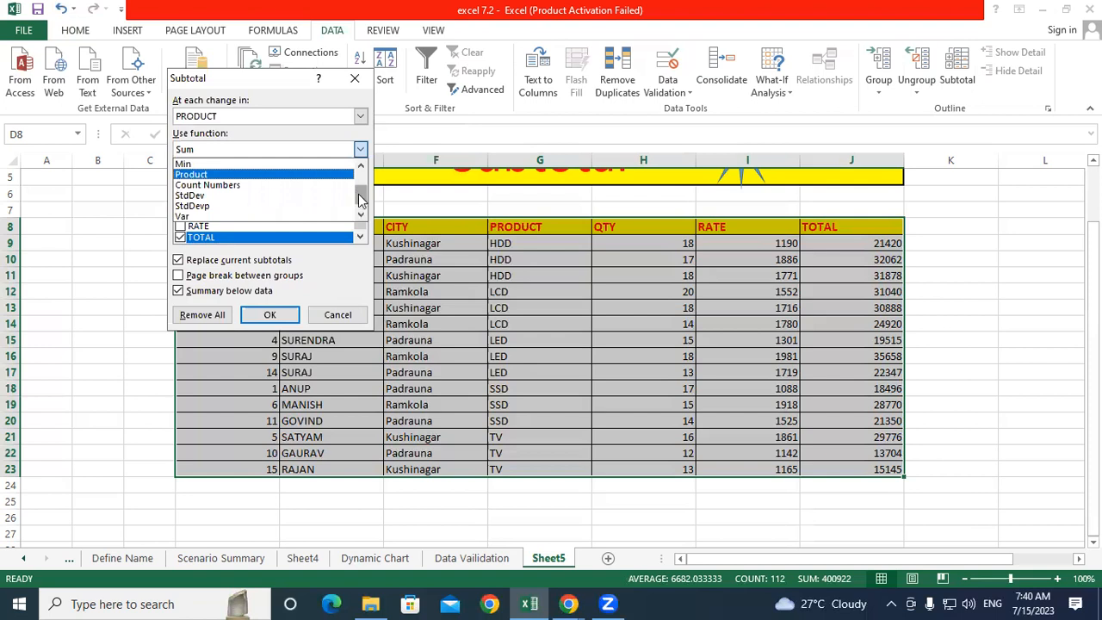
drag(360, 207, 361, 157)
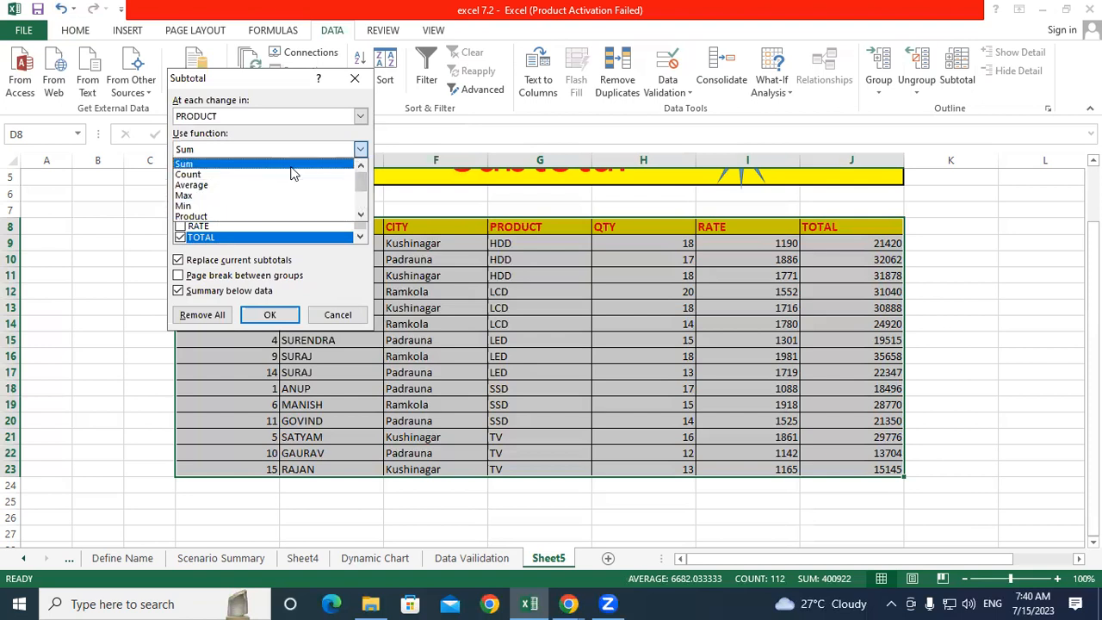
key(Escape)
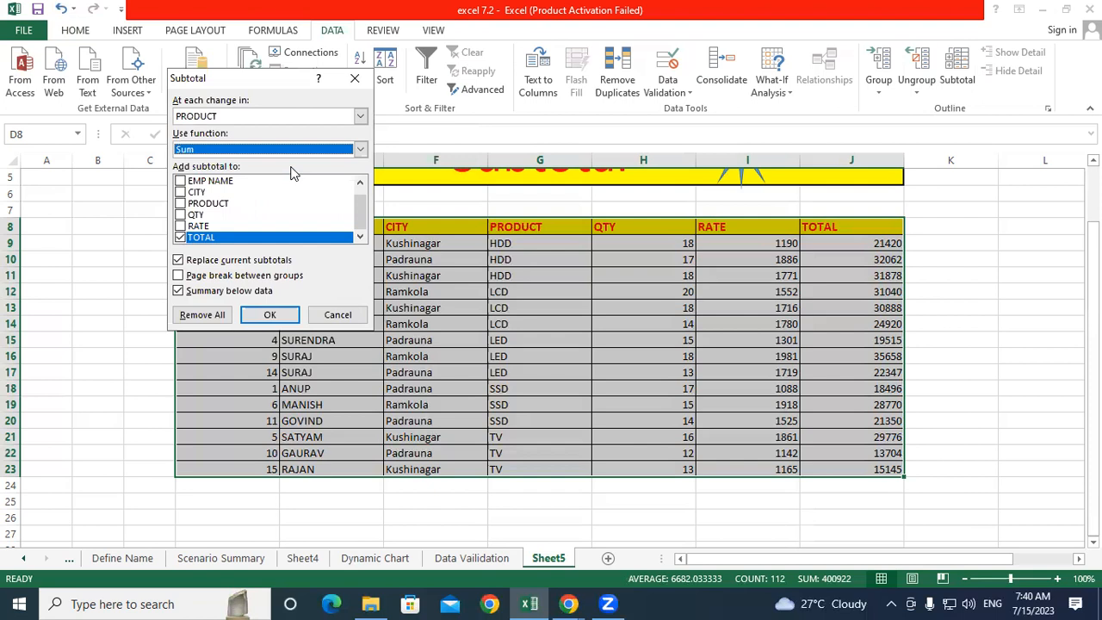
click(179, 215)
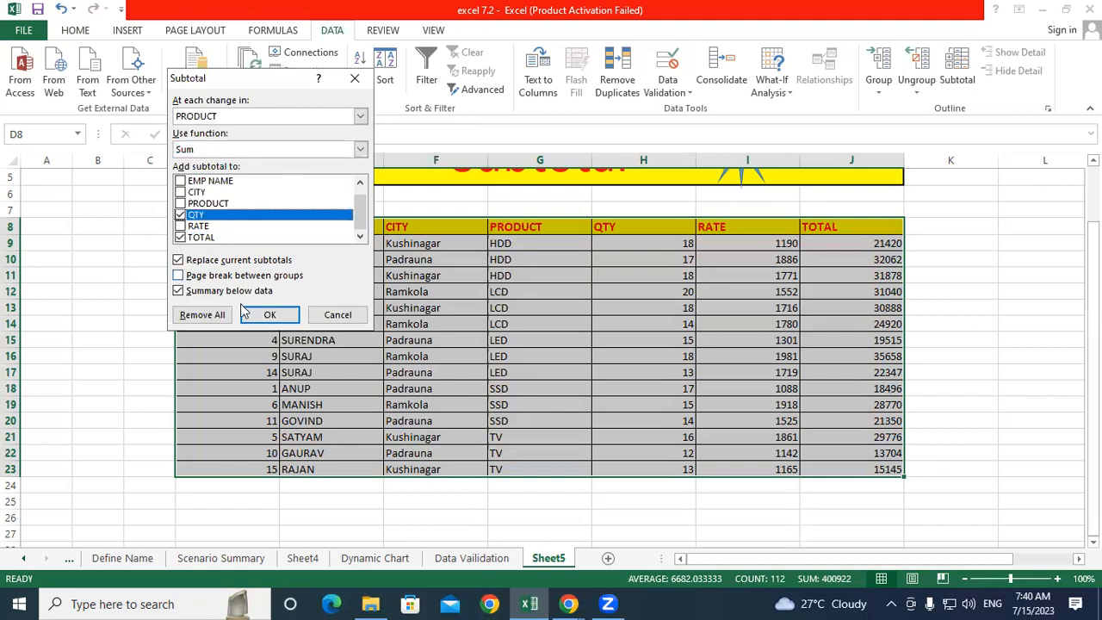
click(269, 315)
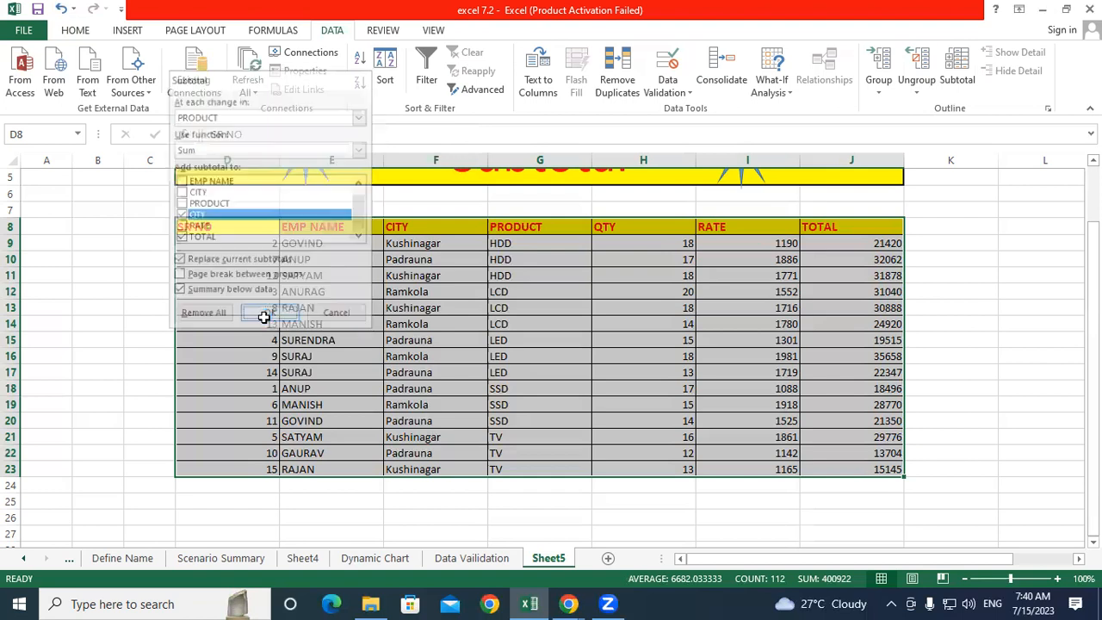
Step: Examine the new subtotal rows, comparing the HDD records in G9:G11 with the HDD Total label and its QTY subtotal in H12
drag(759, 559, 789, 560)
drag(1093, 316, 1094, 343)
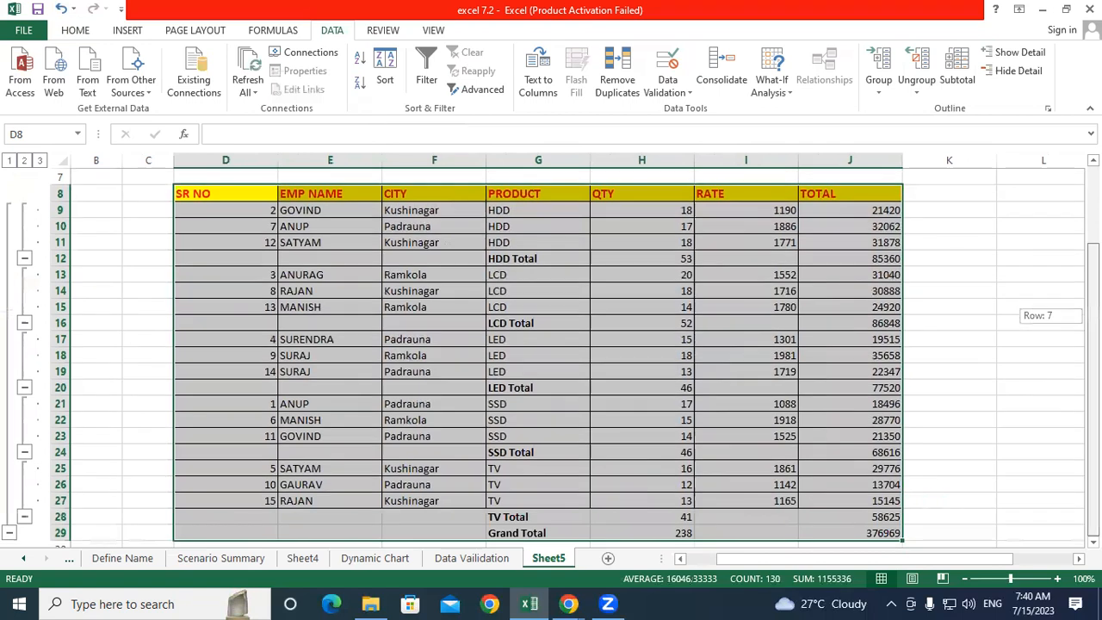
click(576, 352)
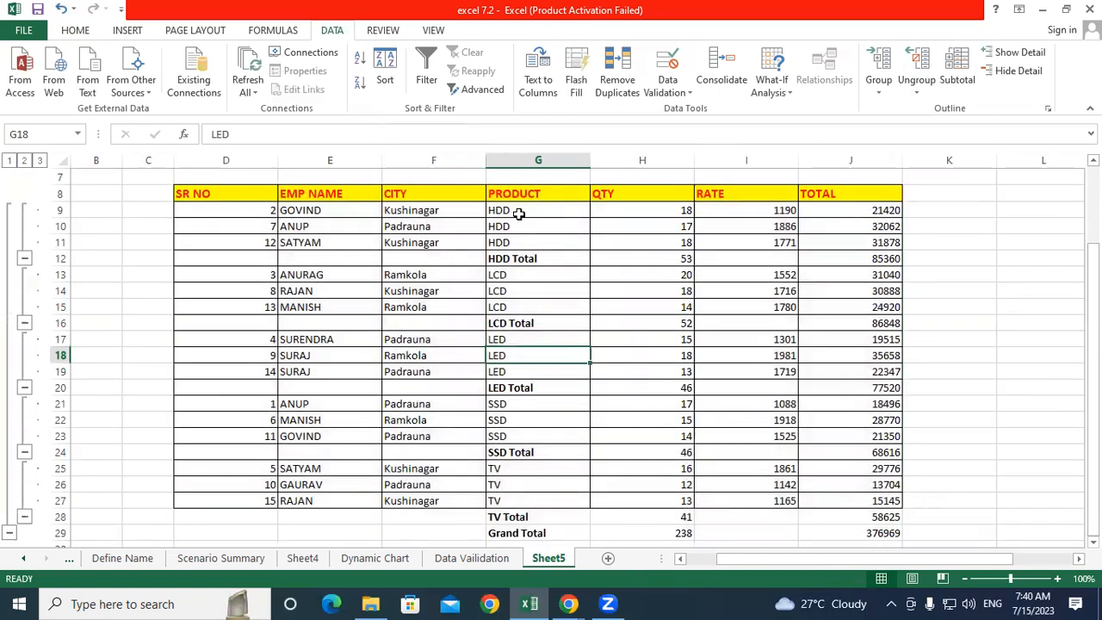
drag(515, 215, 509, 251)
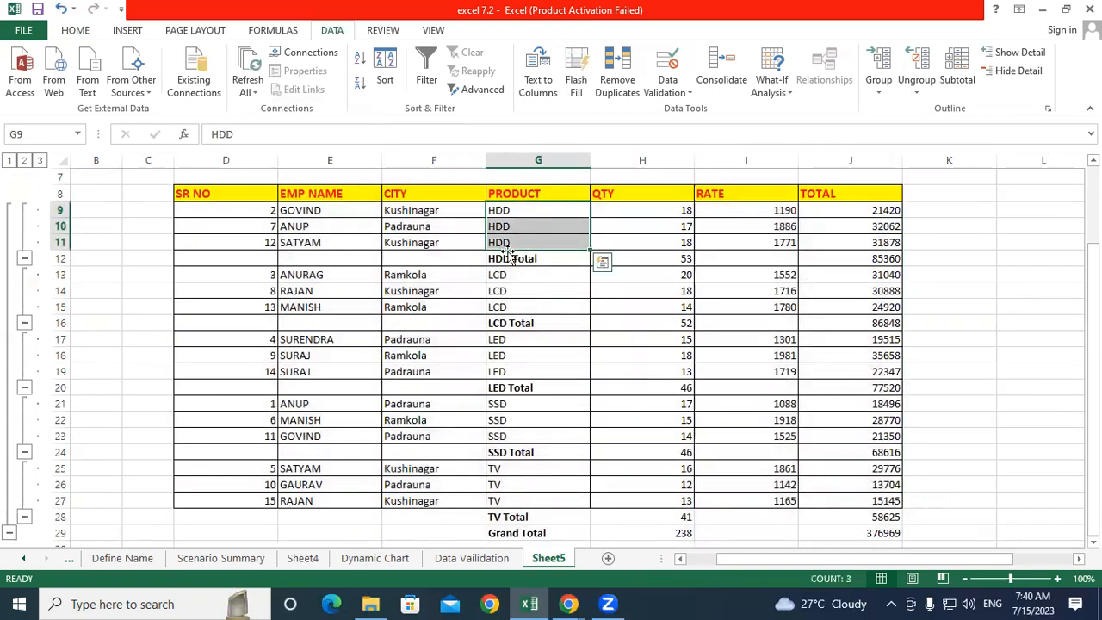
click(510, 257)
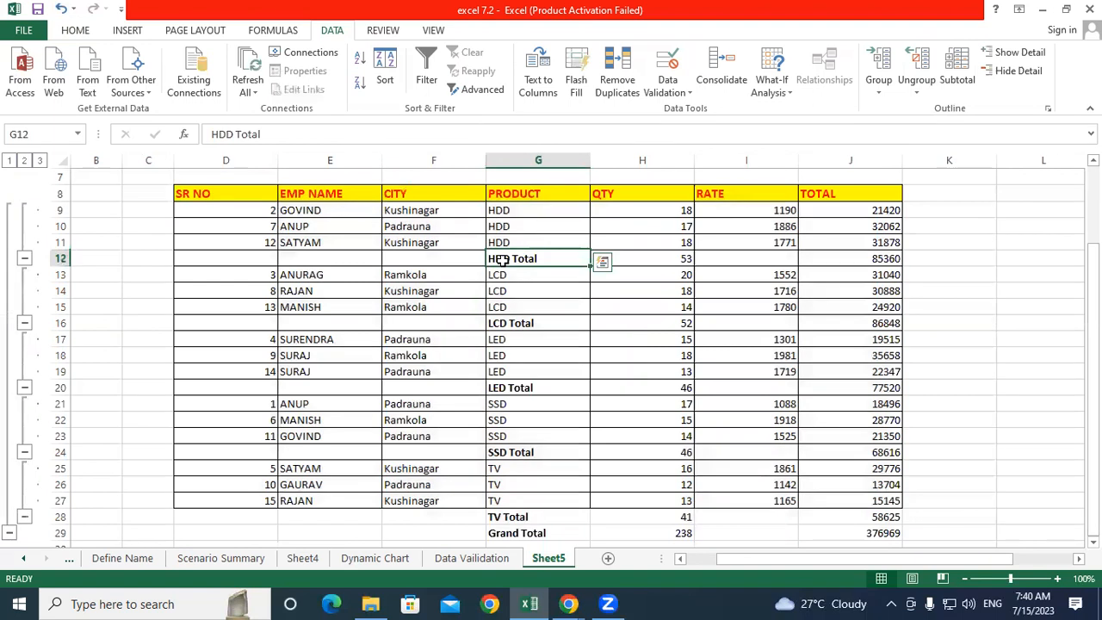
click(617, 262)
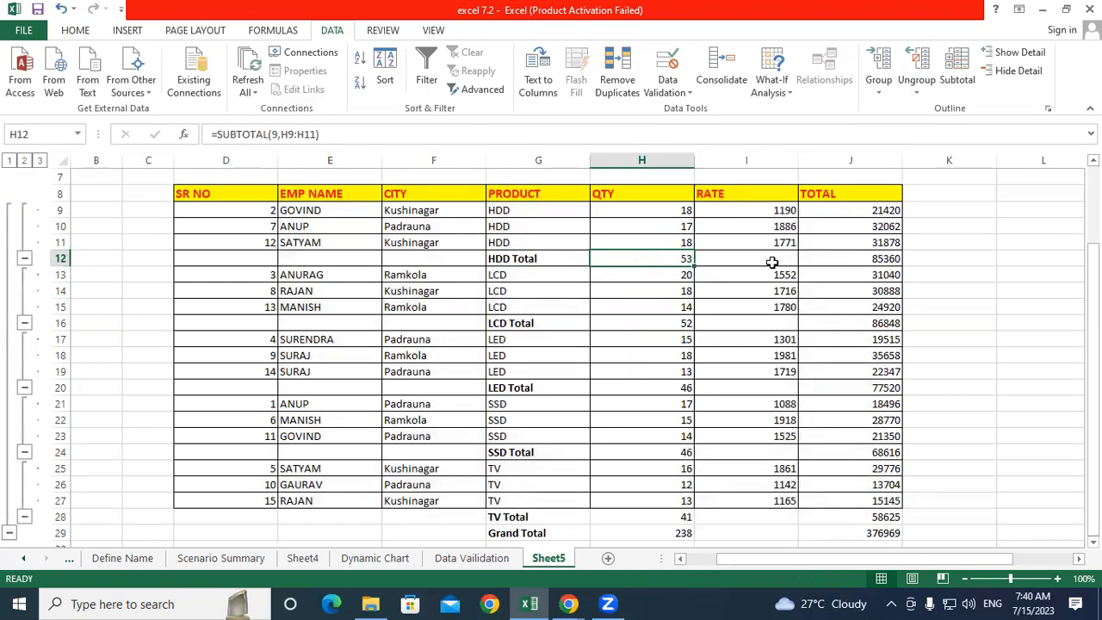
Step: Read the HDD Total row through to its TOTAL subtotal in J12, and check the HDD, LCD and LED product groups
click(1058, 579)
click(1057, 579)
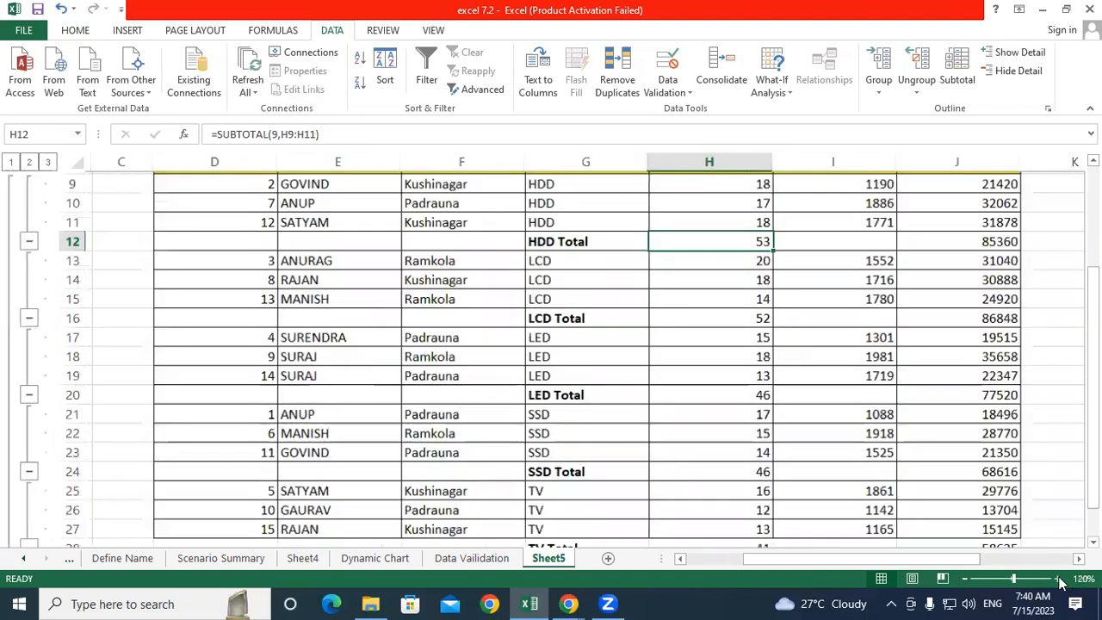
click(1059, 581)
drag(875, 563, 938, 564)
drag(1093, 387, 1092, 335)
drag(297, 325, 572, 312)
click(693, 316)
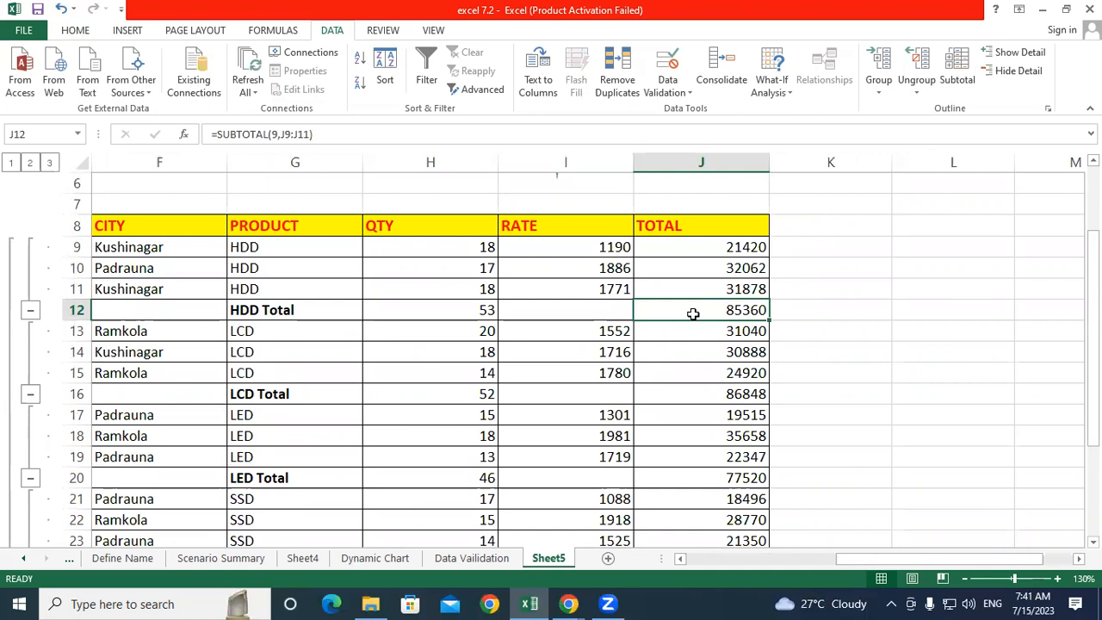
drag(251, 245, 254, 269)
drag(256, 328, 255, 371)
drag(243, 415, 257, 459)
scroll(257, 459, down, 1)
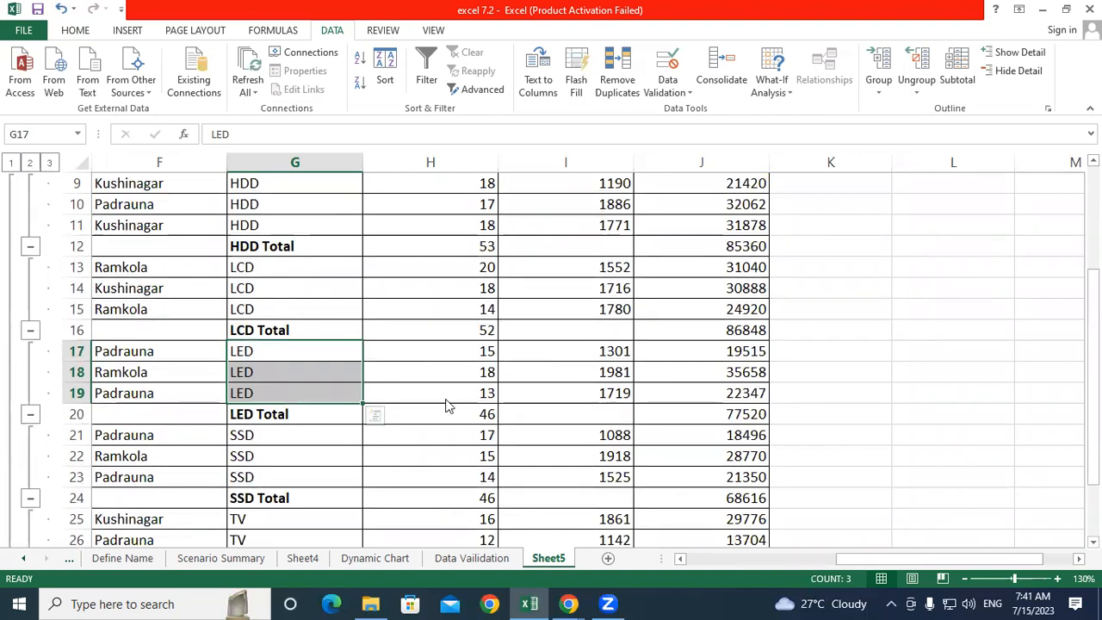
Step: Undo the QTY and TOTAL subtotals and review the HDD rows in the sorted PRODUCT column
key(ctrl+z)
key(ctrl+z)
key(ctrl+z)
key(ctrl+z)
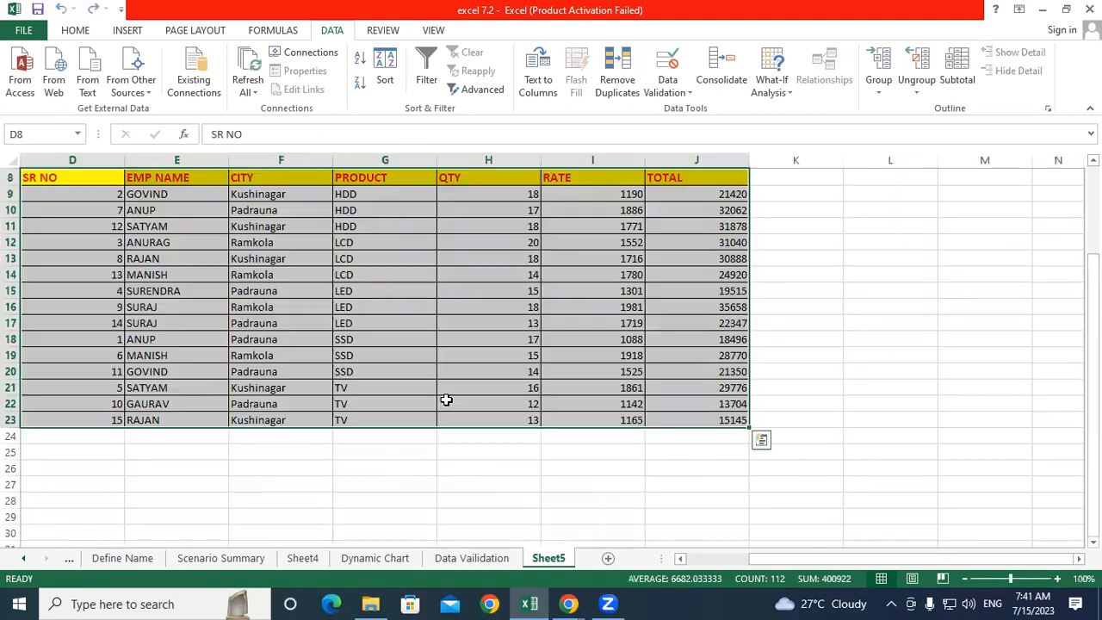
drag(928, 559, 858, 560)
click(683, 480)
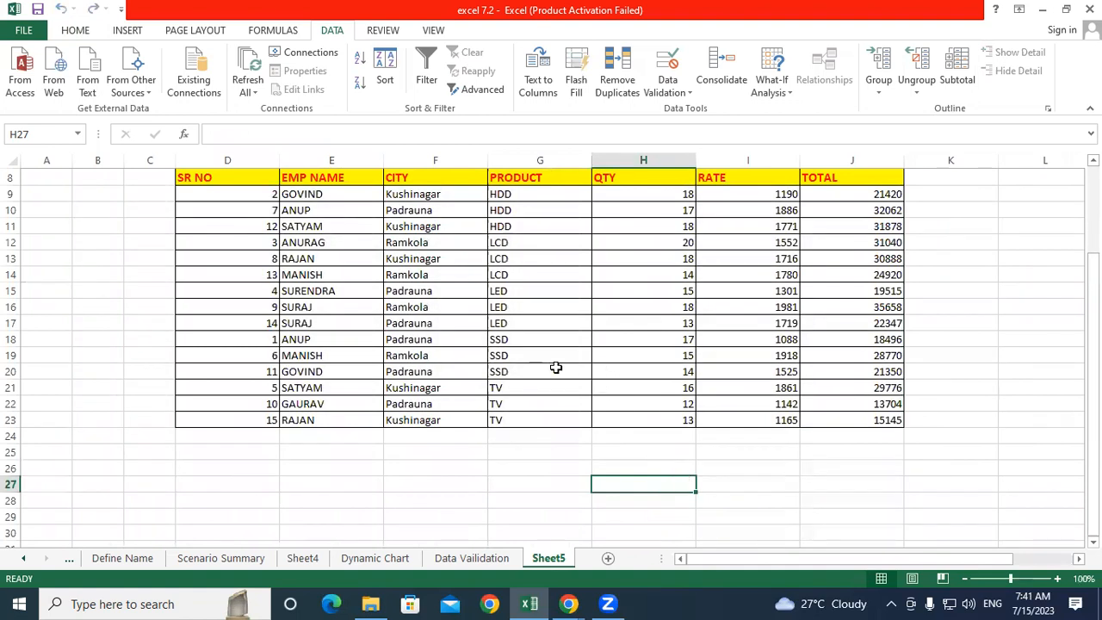
click(557, 368)
drag(536, 181, 543, 310)
click(527, 215)
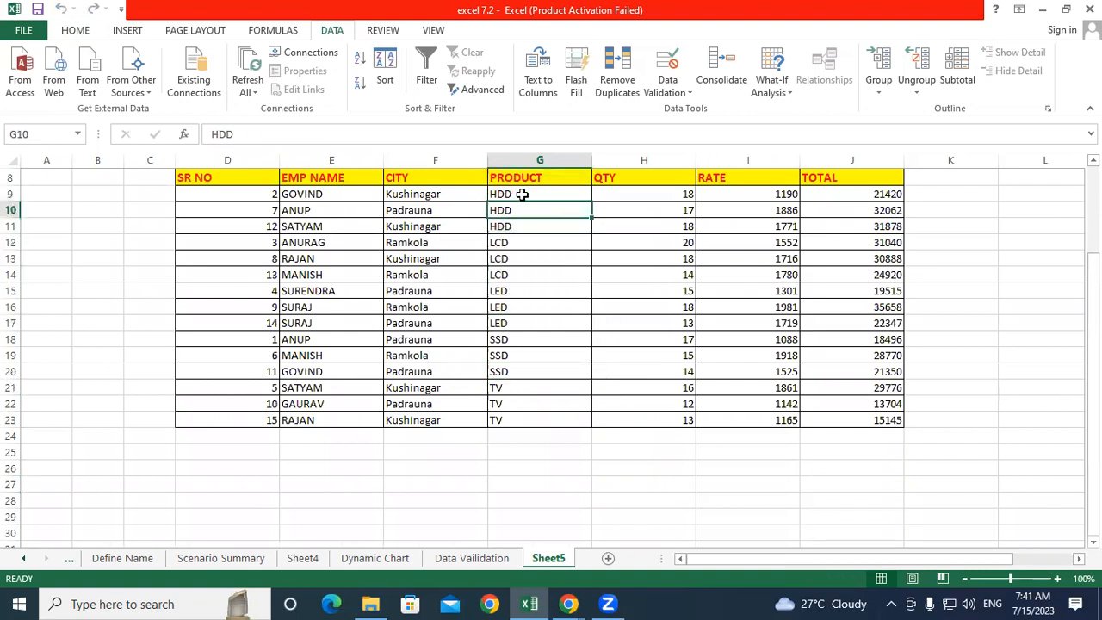
Step: Subtotal the sales table D8:J23 at each change in PRODUCT using Sum, adding subtotals to QTY only and excluding TOTAL
scroll(542, 215, up, 2)
scroll(333, 253, down, 1)
drag(223, 229, 852, 472)
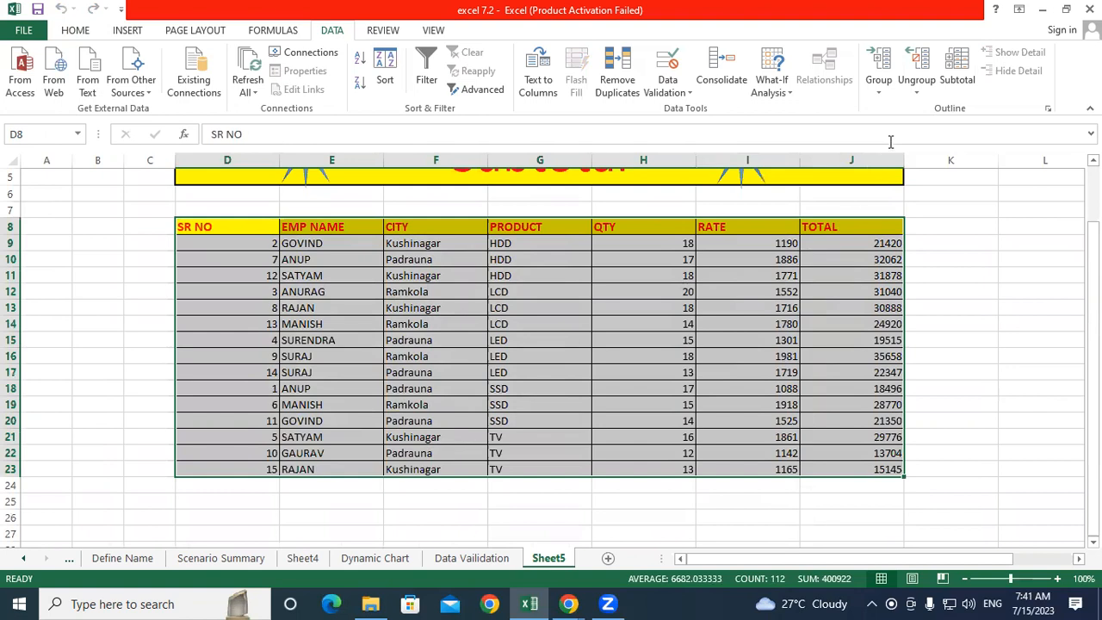
click(952, 73)
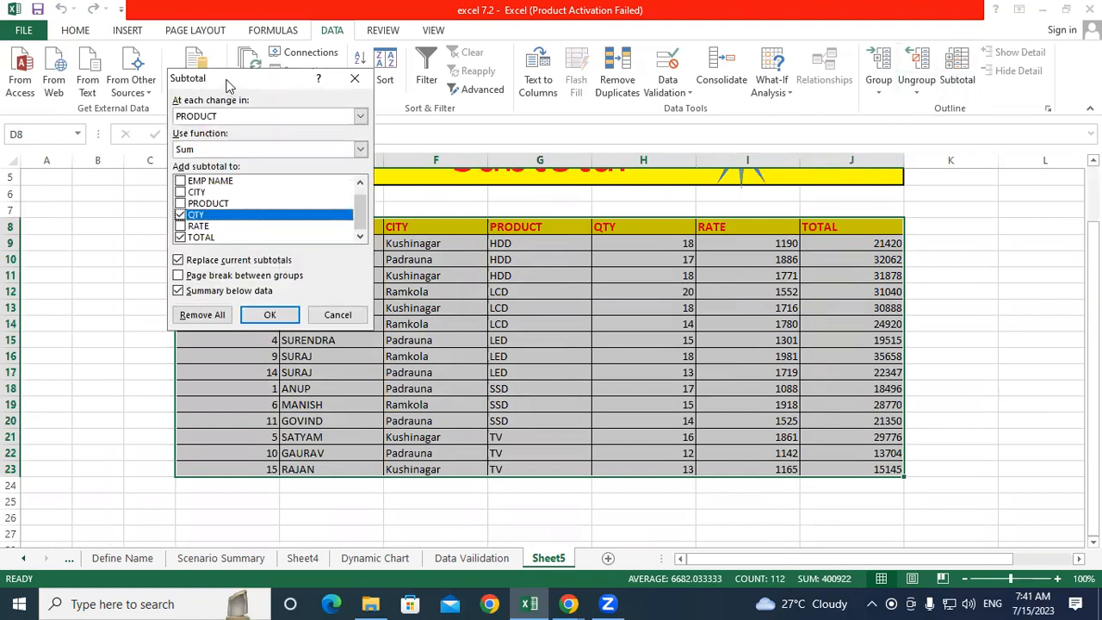
drag(244, 90, 478, 140)
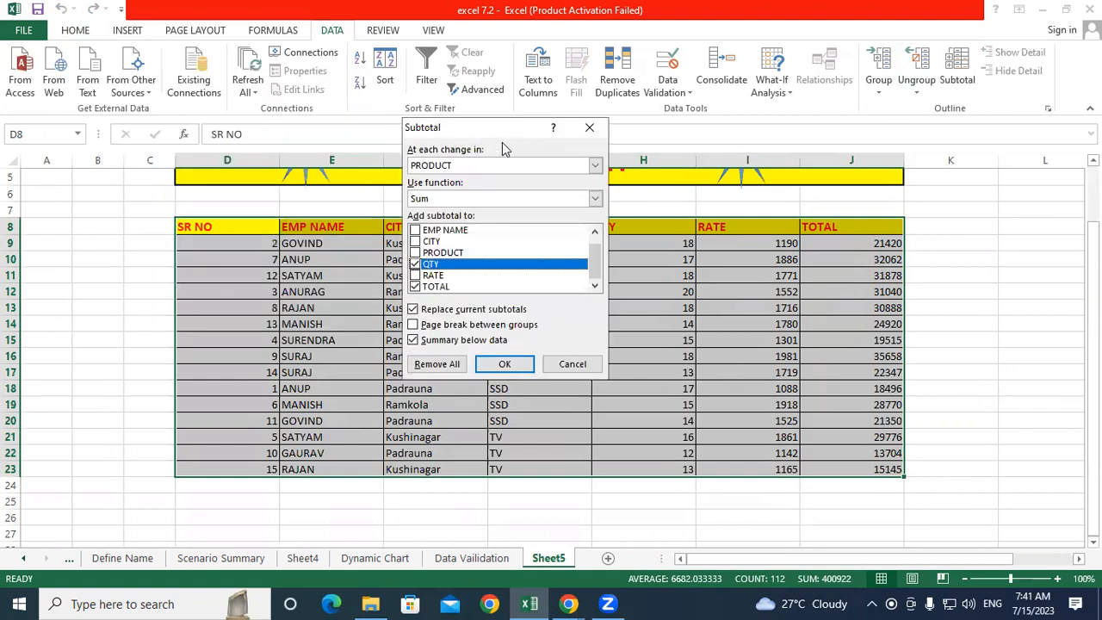
click(594, 165)
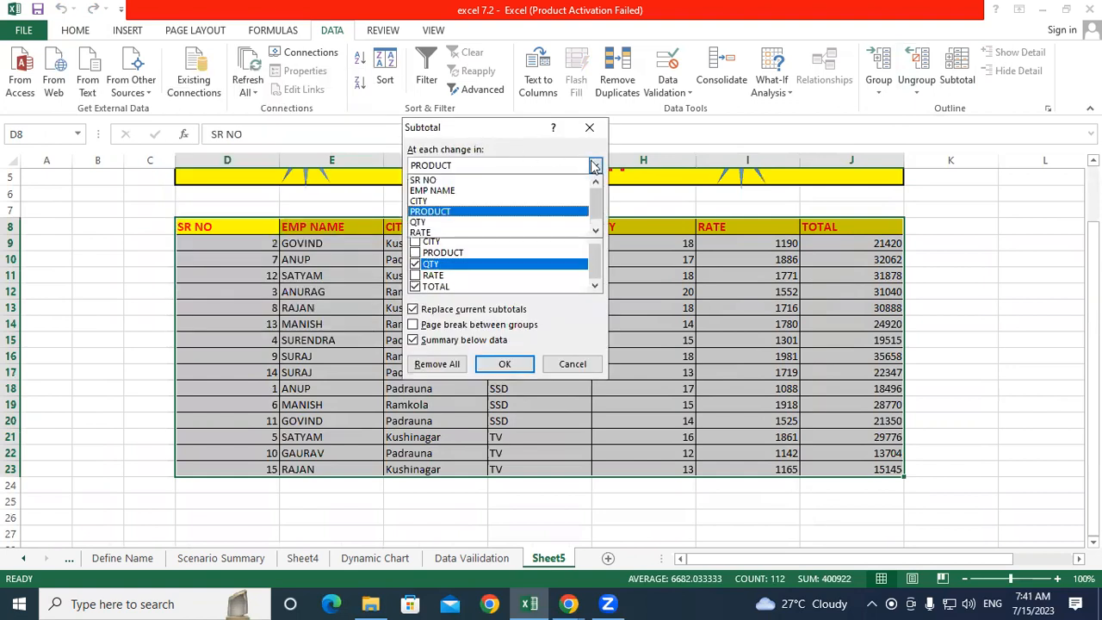
click(441, 212)
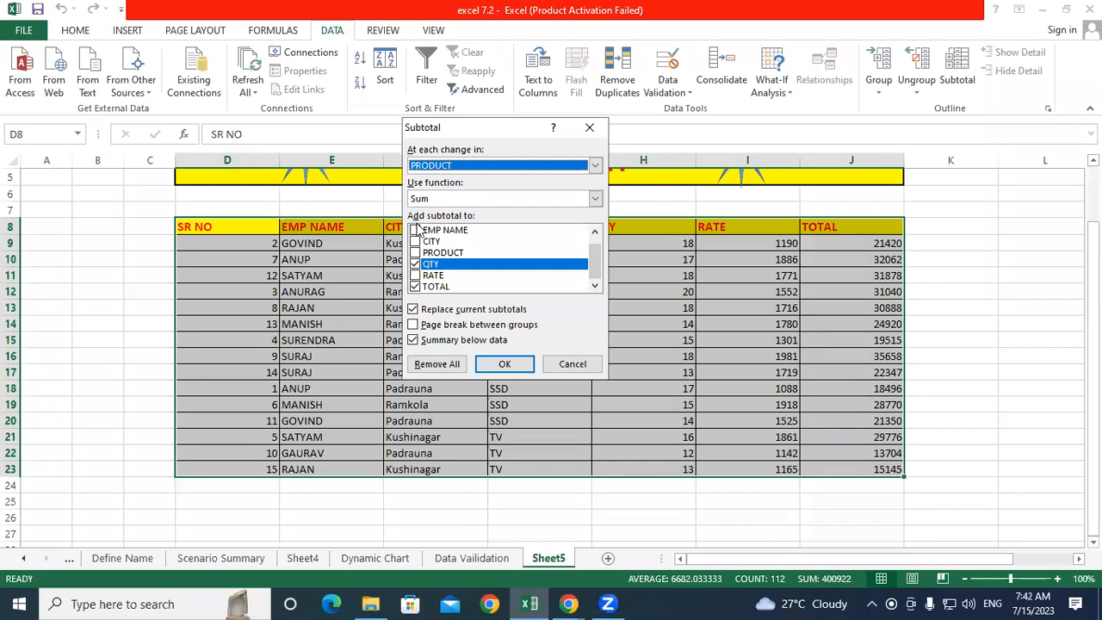
click(415, 288)
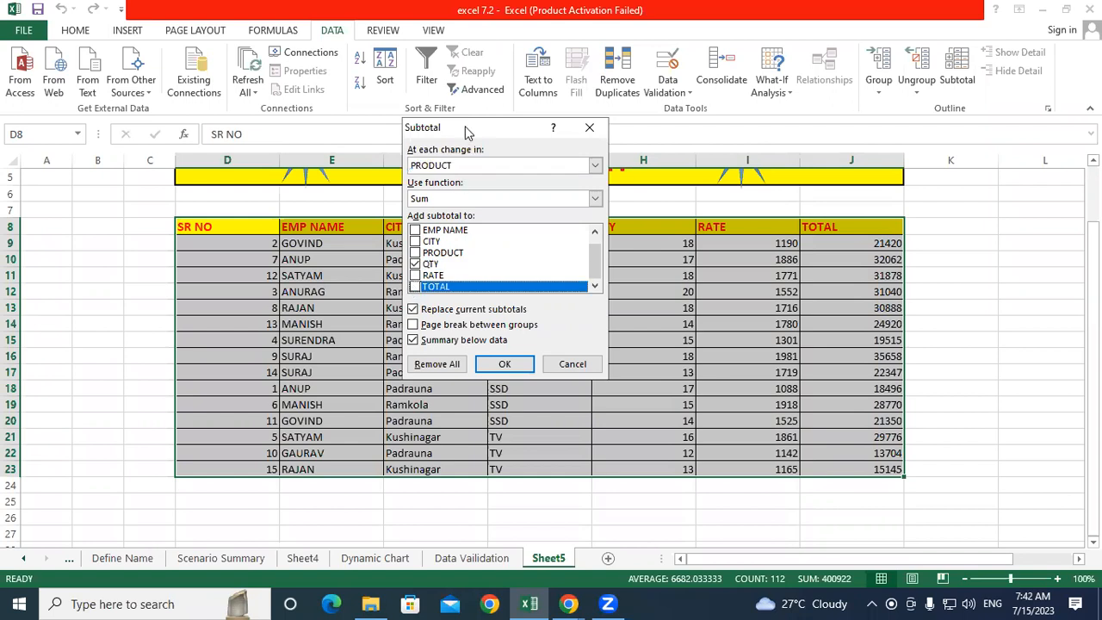
drag(470, 130, 277, 88)
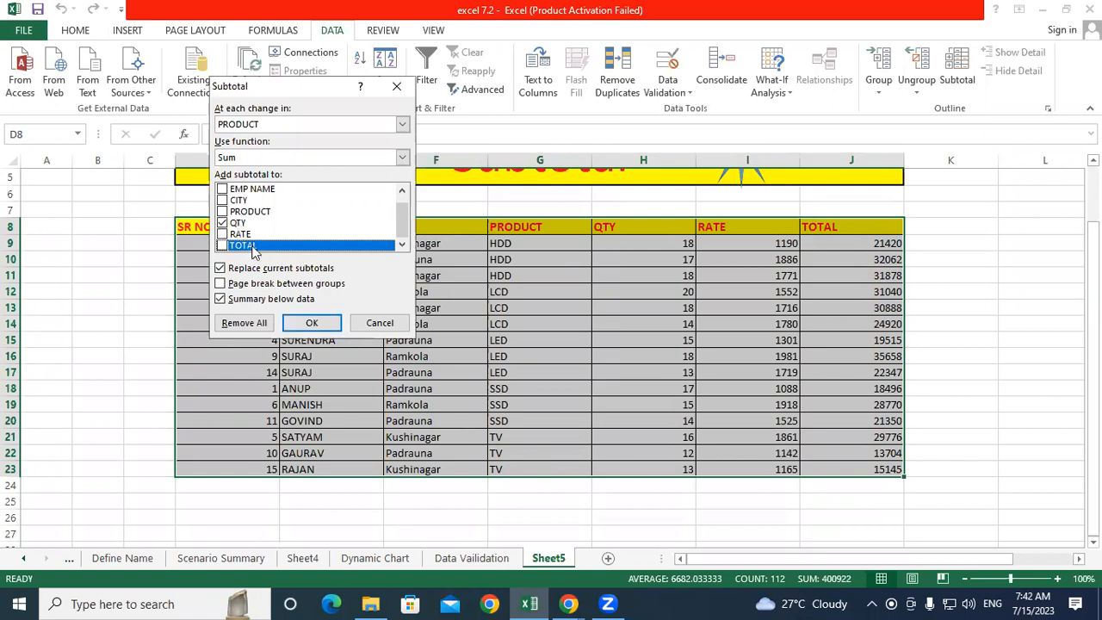
click(312, 324)
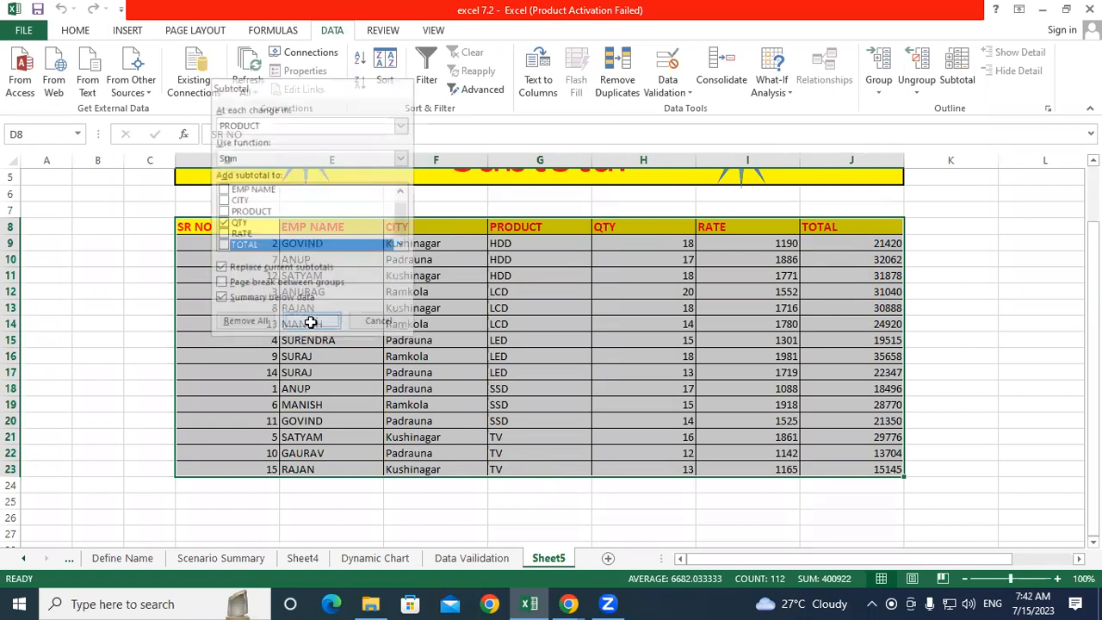
Step: Check the QTY and TOTAL cells of the HDD Total row, then undo the QTY-only subtotals
drag(552, 291, 713, 291)
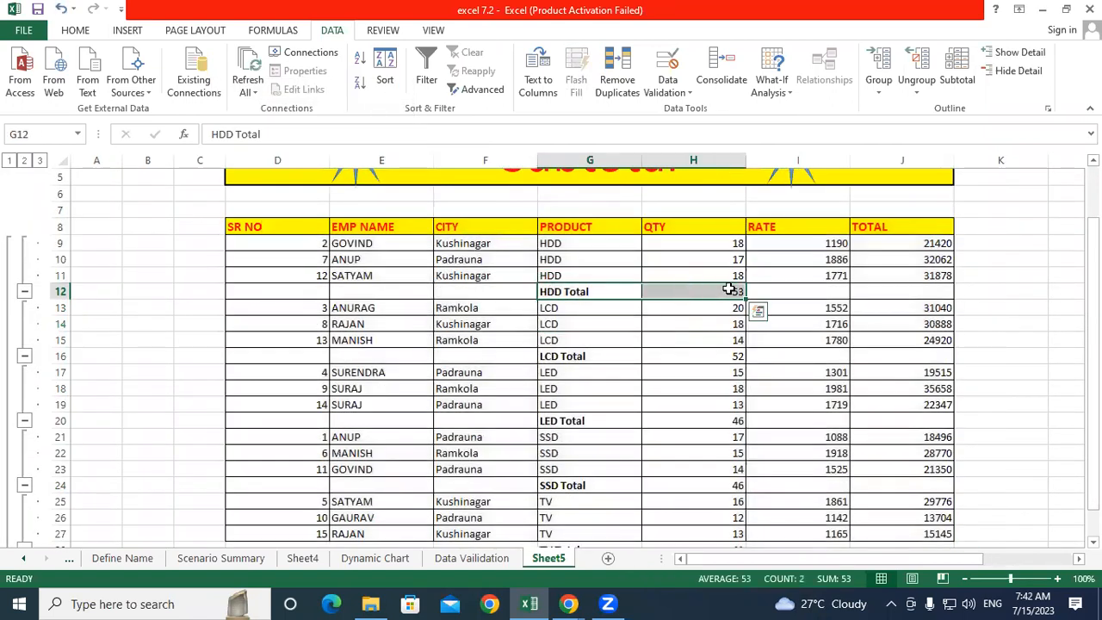
click(728, 290)
click(877, 290)
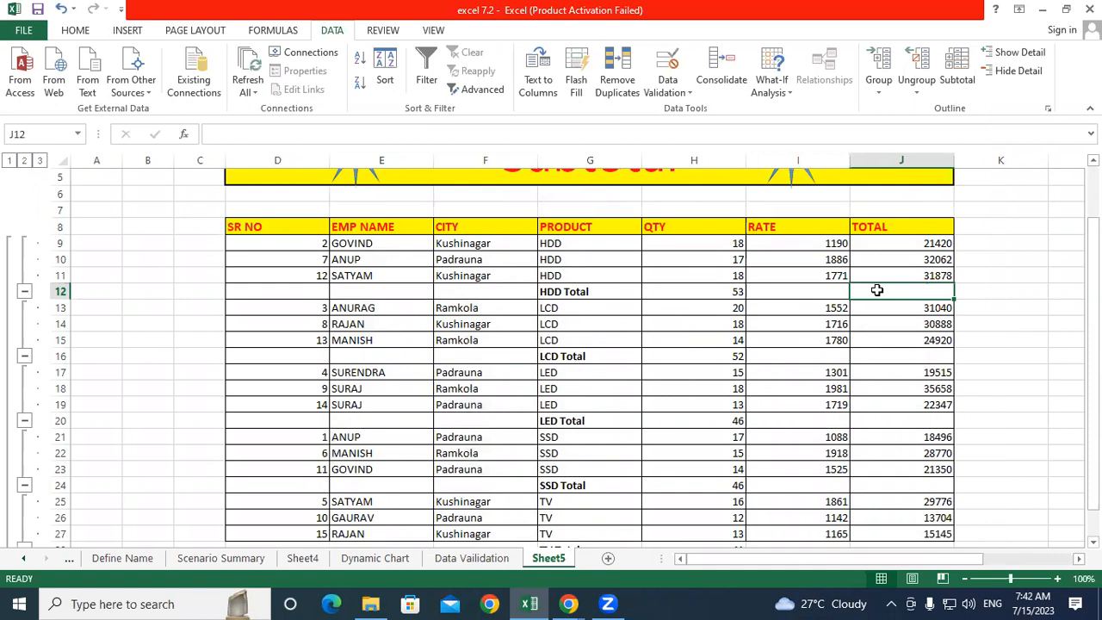
key(ctrl+z)
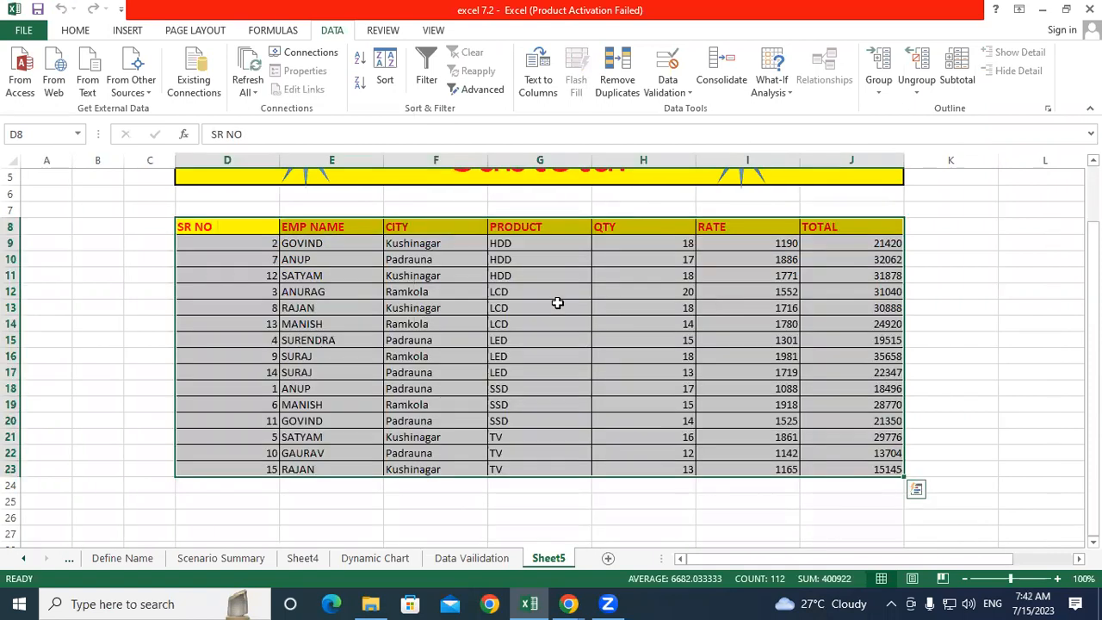
Step: Subtotal the selected sales table at each change in PRODUCT with Sum, adding subtotals to both QTY and TOTAL
click(958, 71)
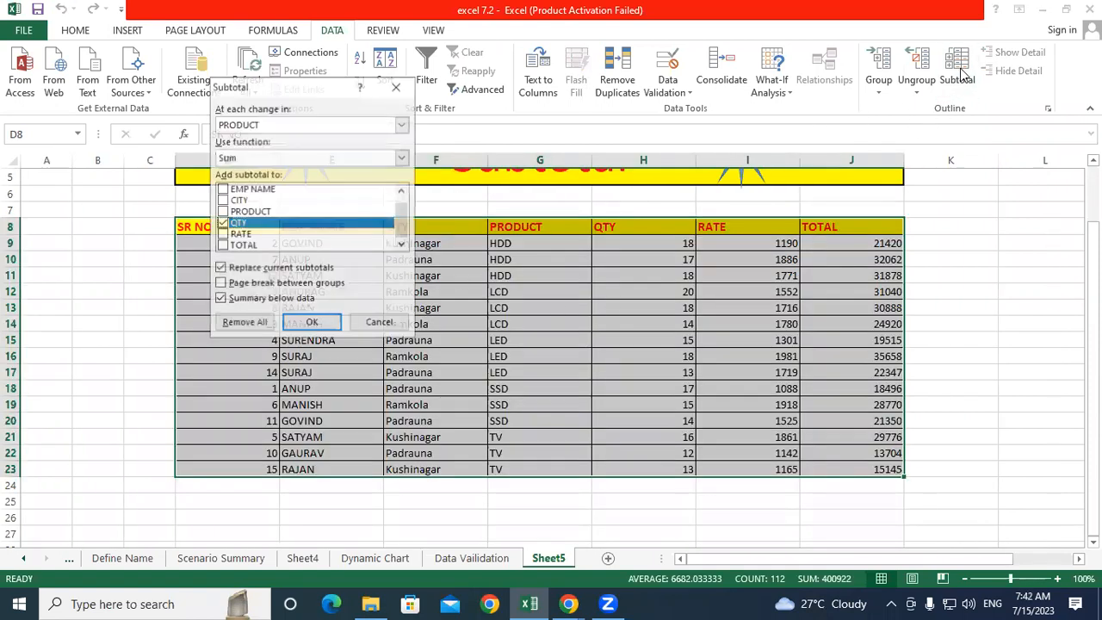
click(221, 246)
click(221, 245)
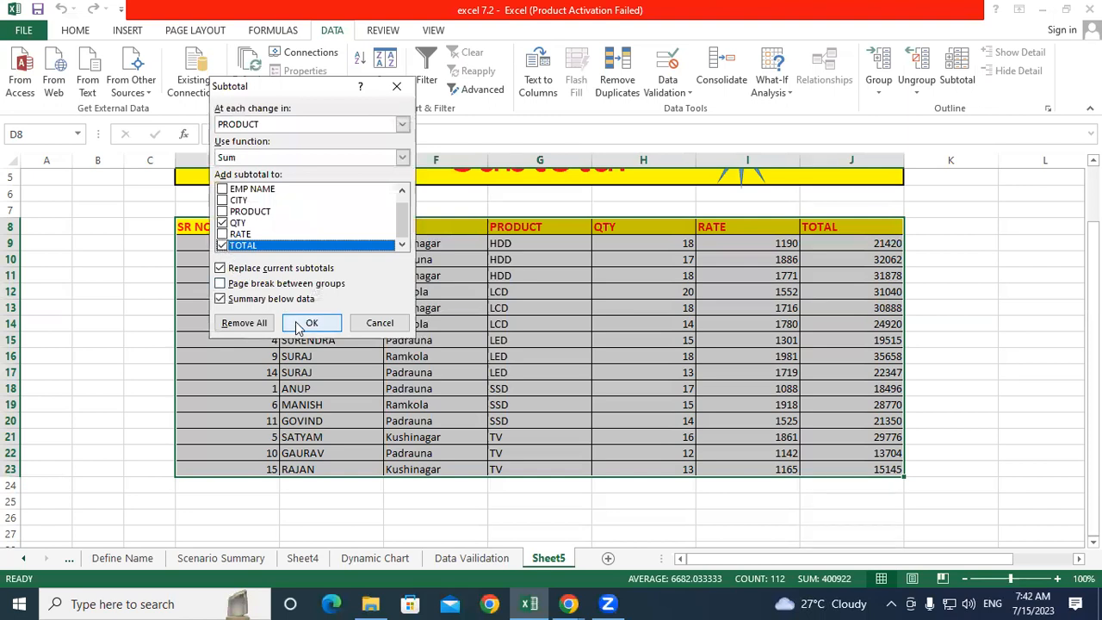
click(298, 328)
Step: Examine the QTY and TOTAL subtotal formulas in the HDD Total and LCD Total rows
drag(1092, 274, 1092, 288)
drag(593, 229, 593, 259)
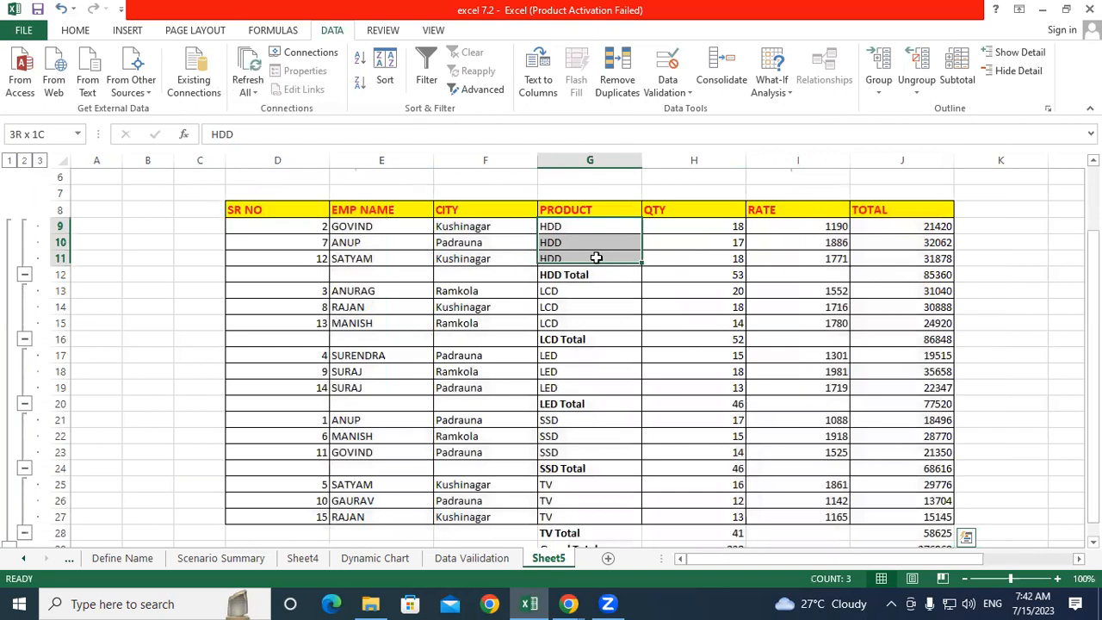
click(728, 275)
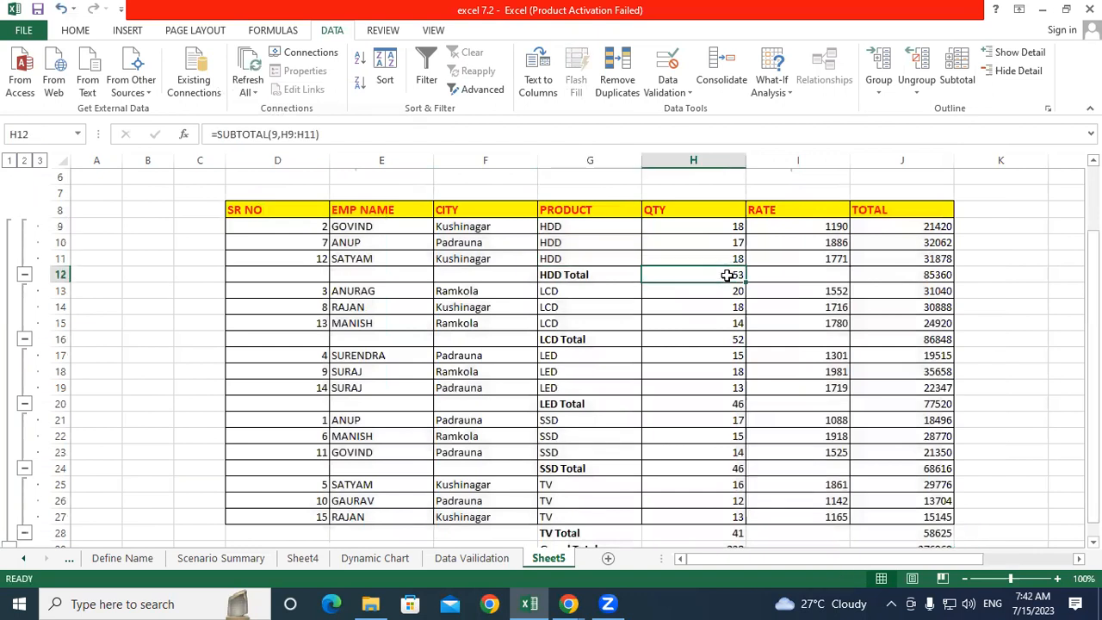
click(894, 275)
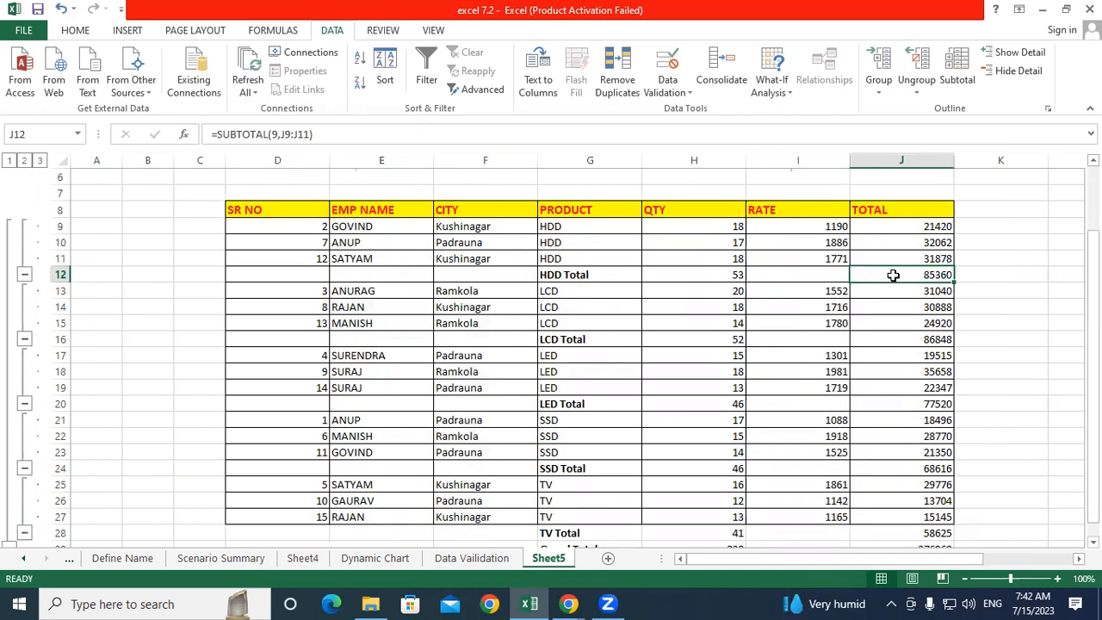
click(575, 340)
click(693, 335)
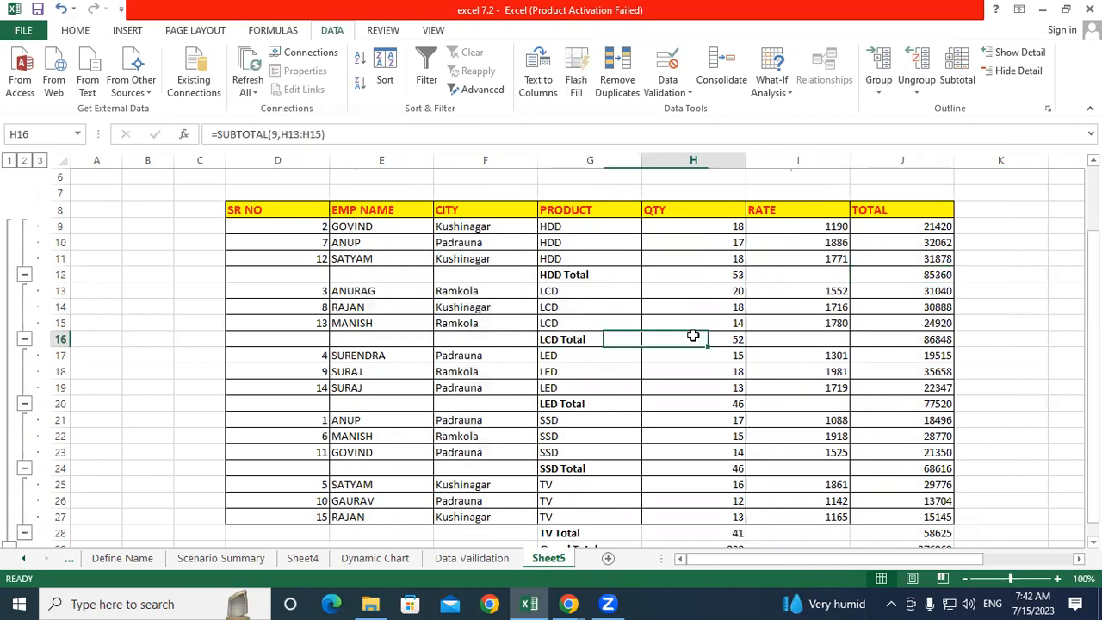
click(892, 335)
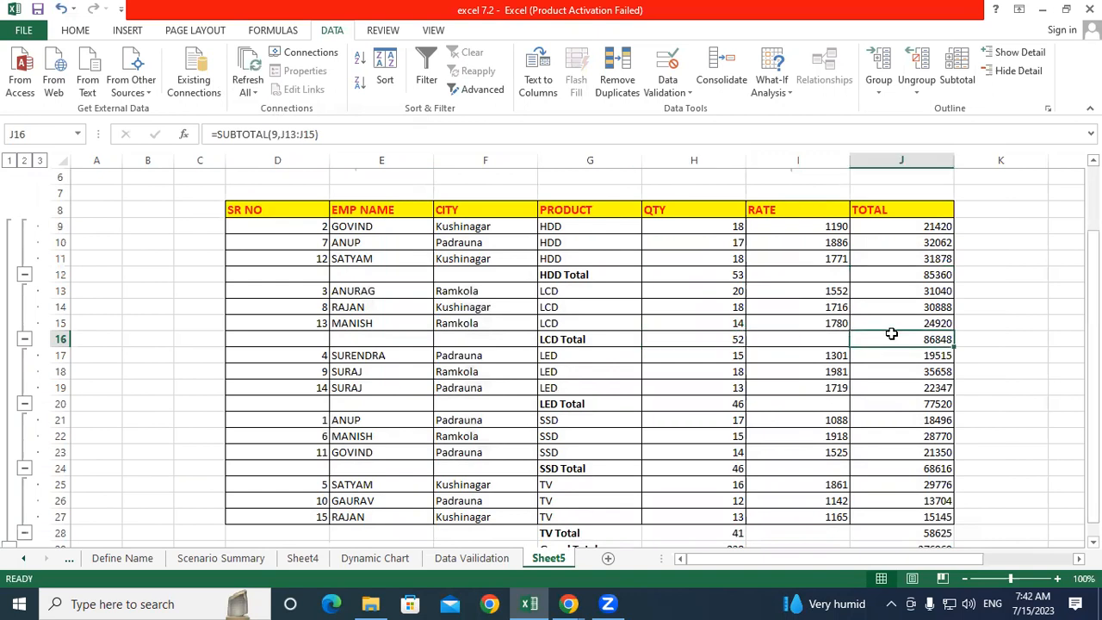
Step: Examine the QTY and TOTAL subtotals in the LED Total, SSD Total and TV Total rows
scroll(892, 335, down, 1)
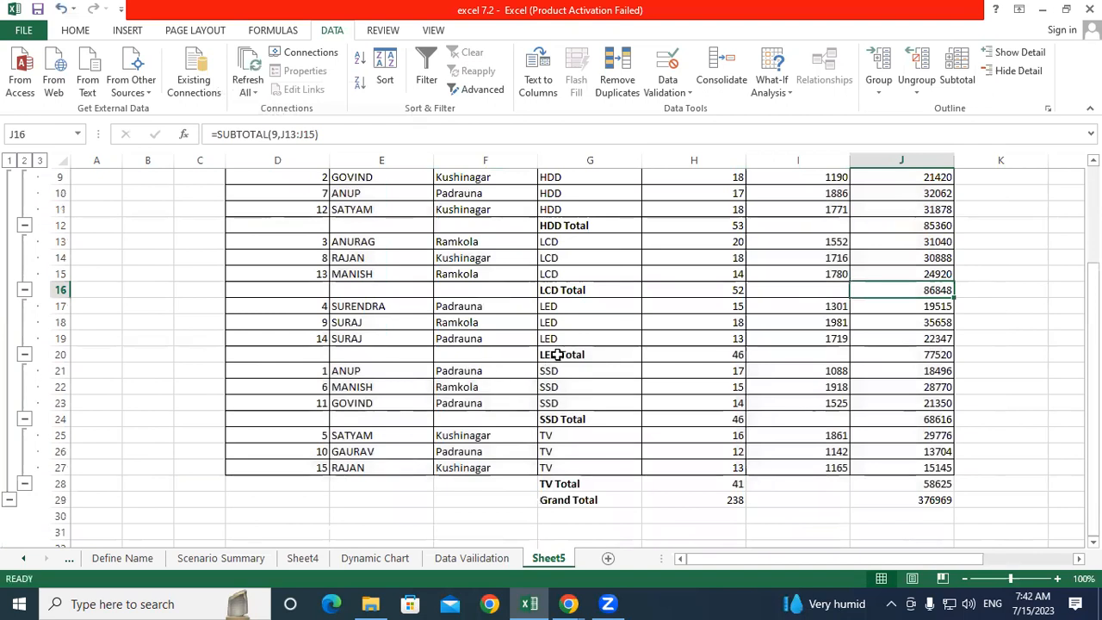
click(567, 355)
drag(567, 355, 704, 353)
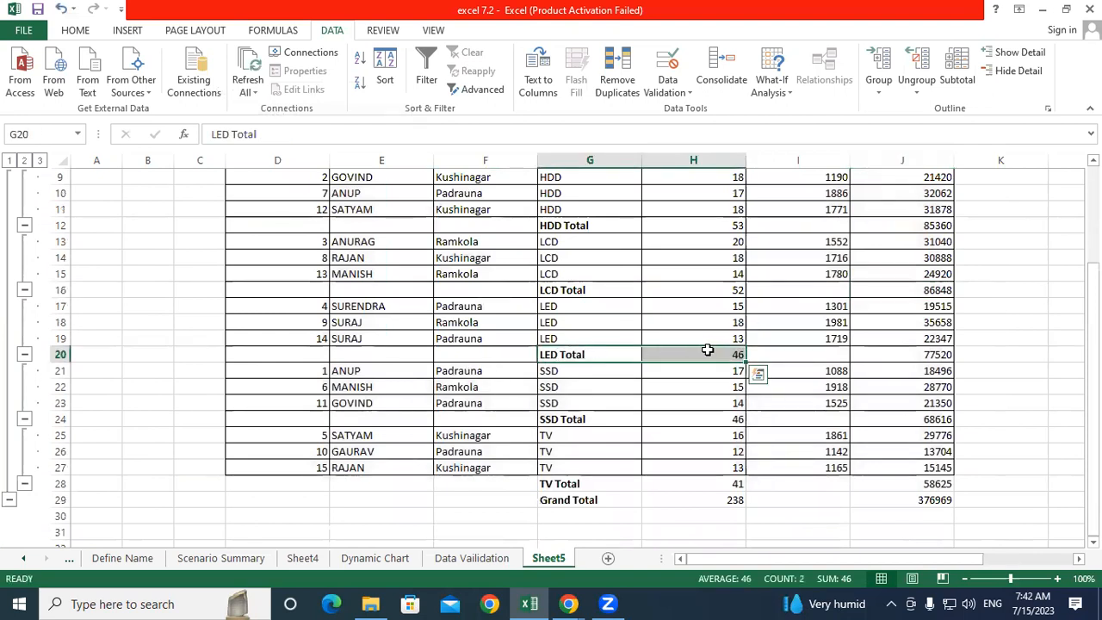
click(743, 360)
click(894, 354)
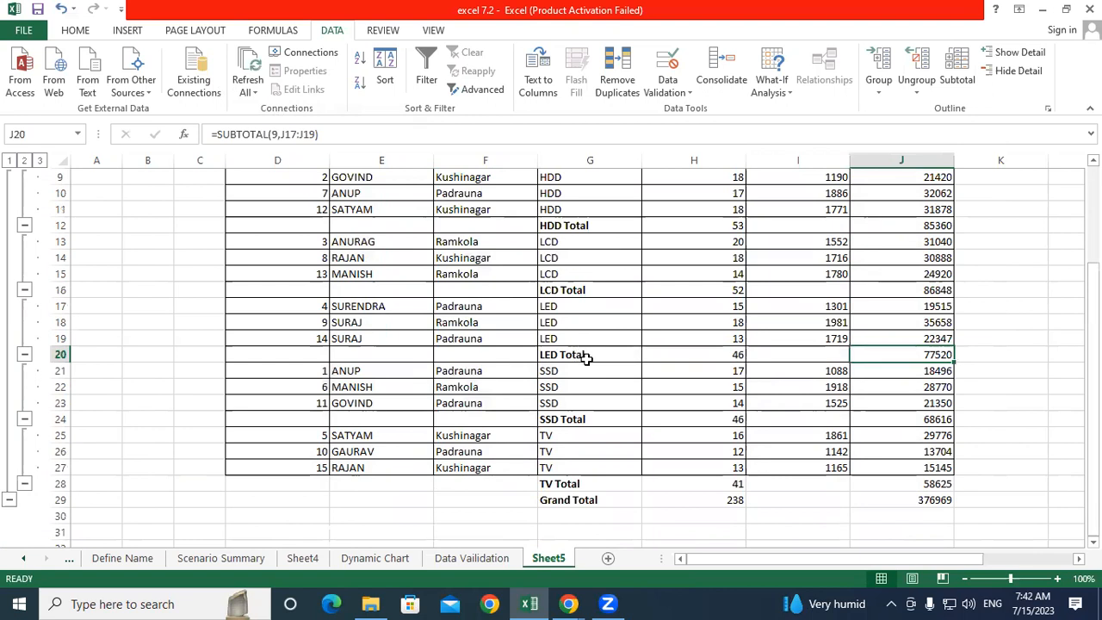
drag(573, 420, 709, 419)
click(708, 419)
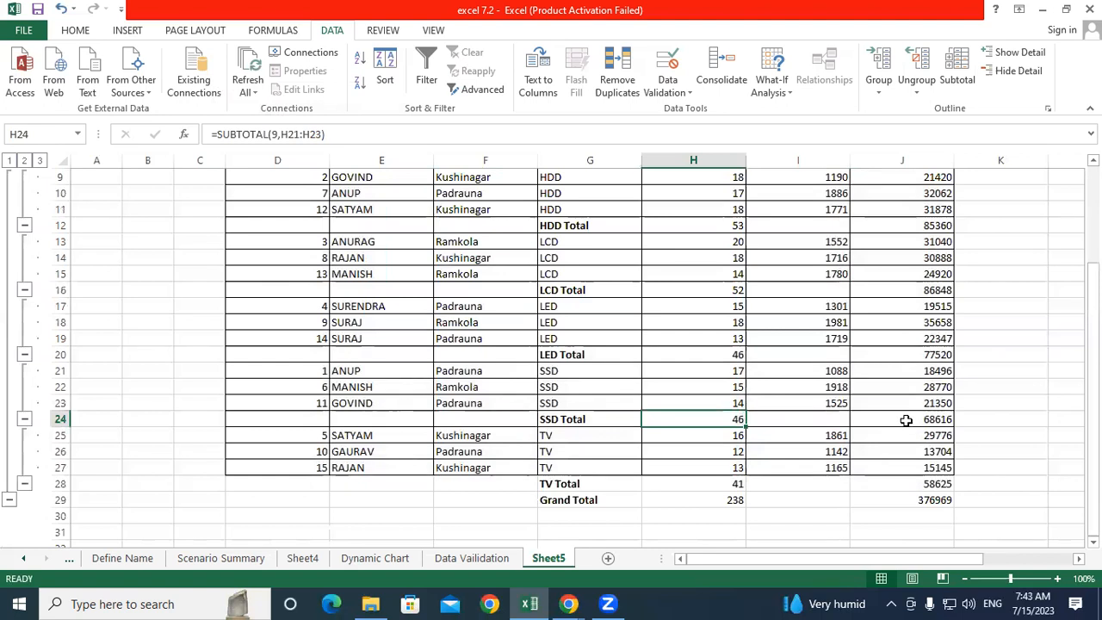
click(909, 420)
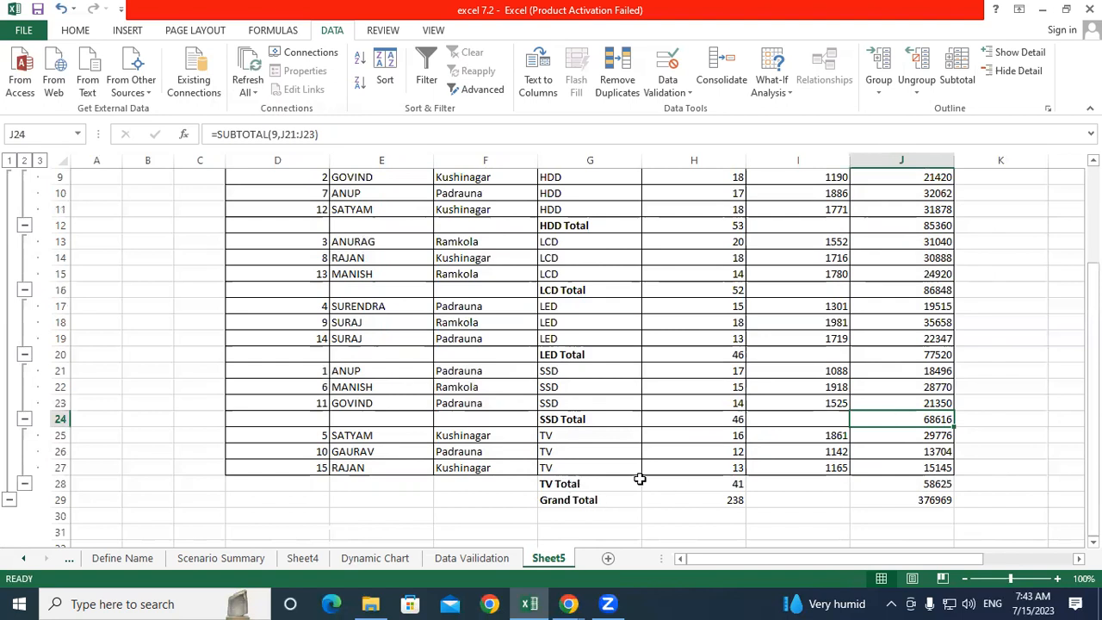
click(739, 485)
click(934, 483)
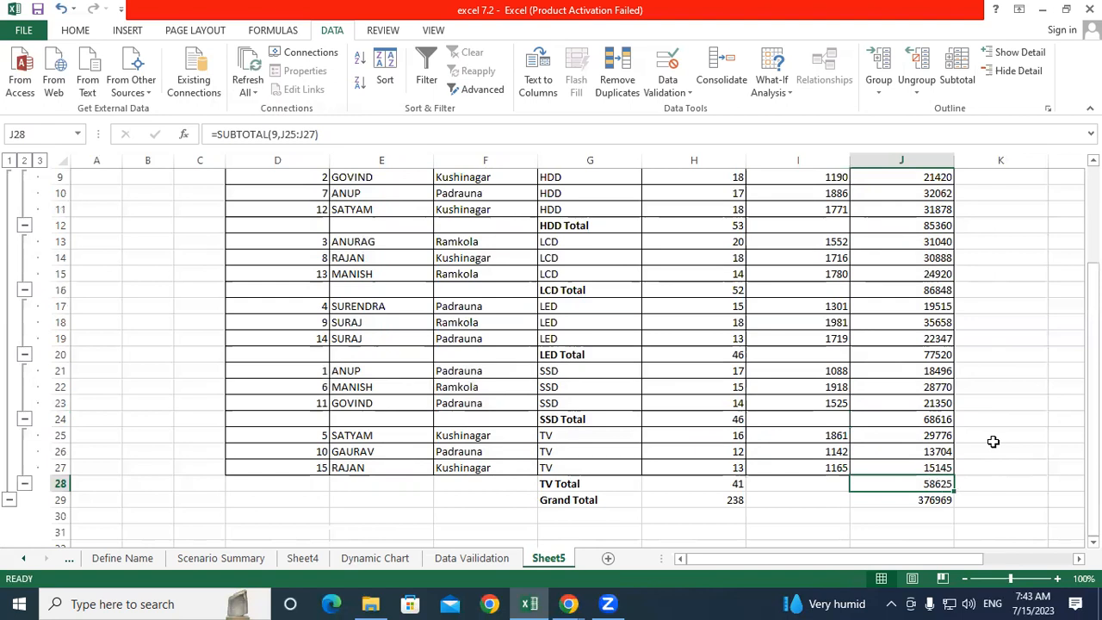
Step: Examine the QTY and TOTAL values in the Grand Total row and look over the whole subtotaled table
click(574, 500)
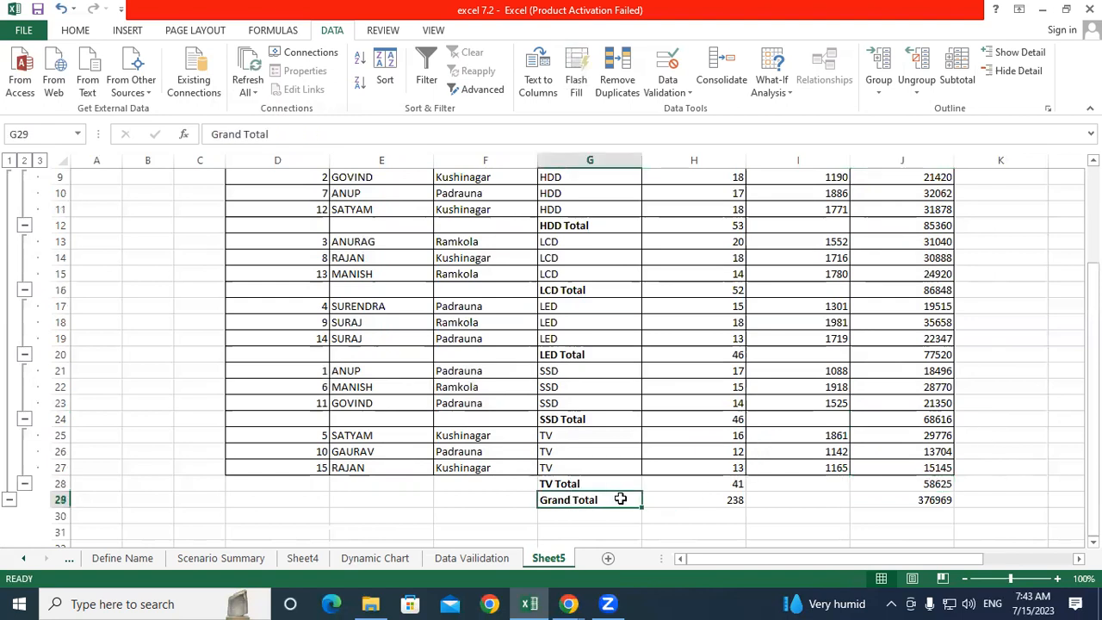
click(723, 498)
click(744, 515)
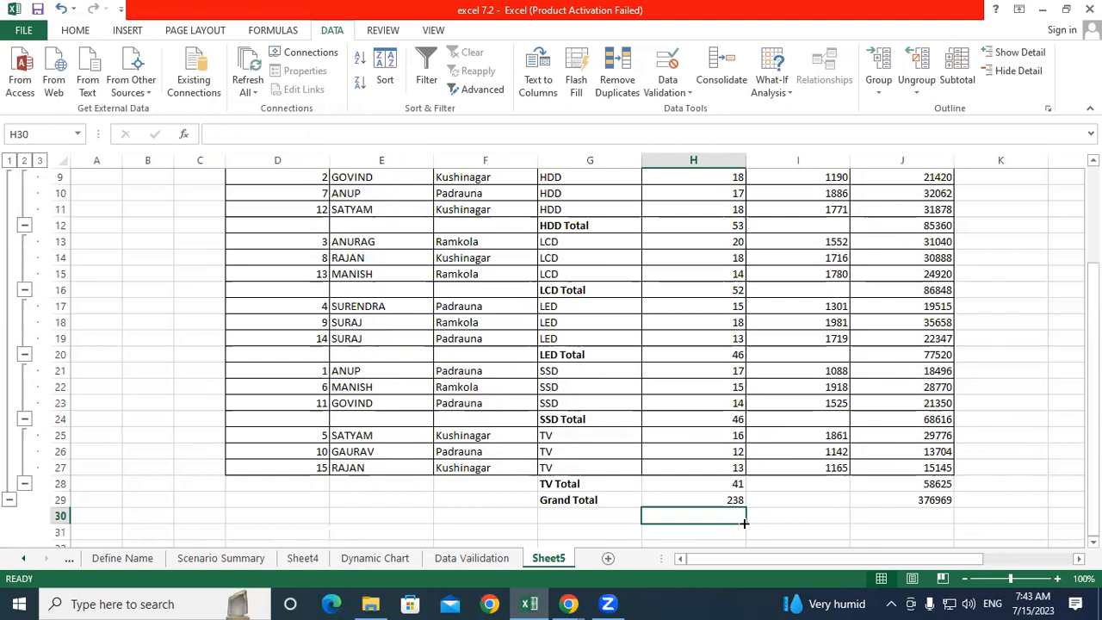
click(915, 501)
click(918, 514)
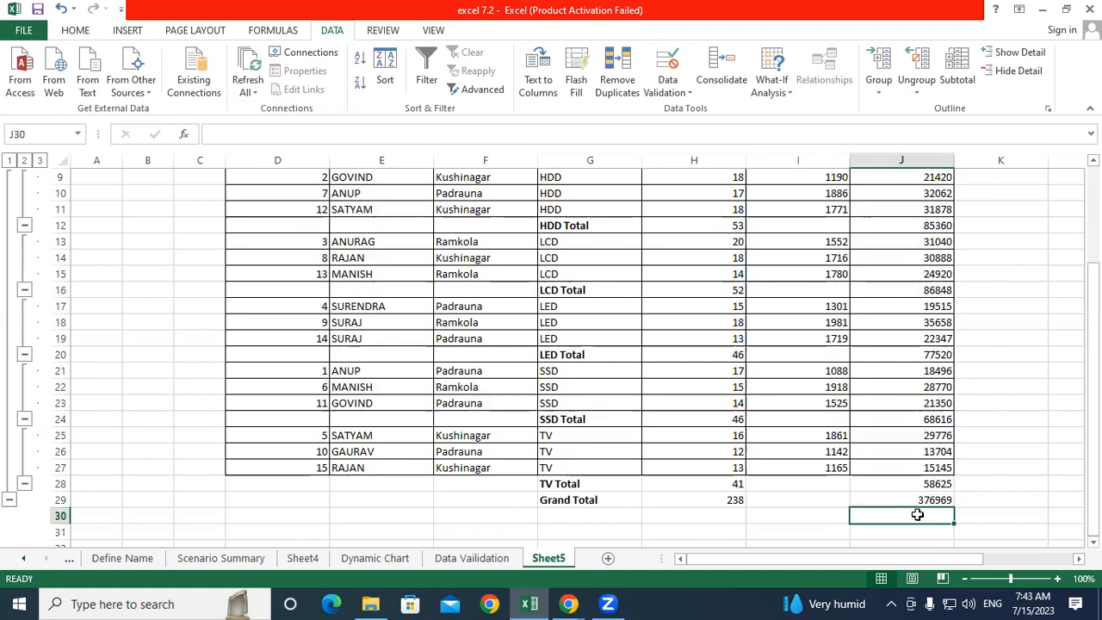
scroll(918, 514, up, 3)
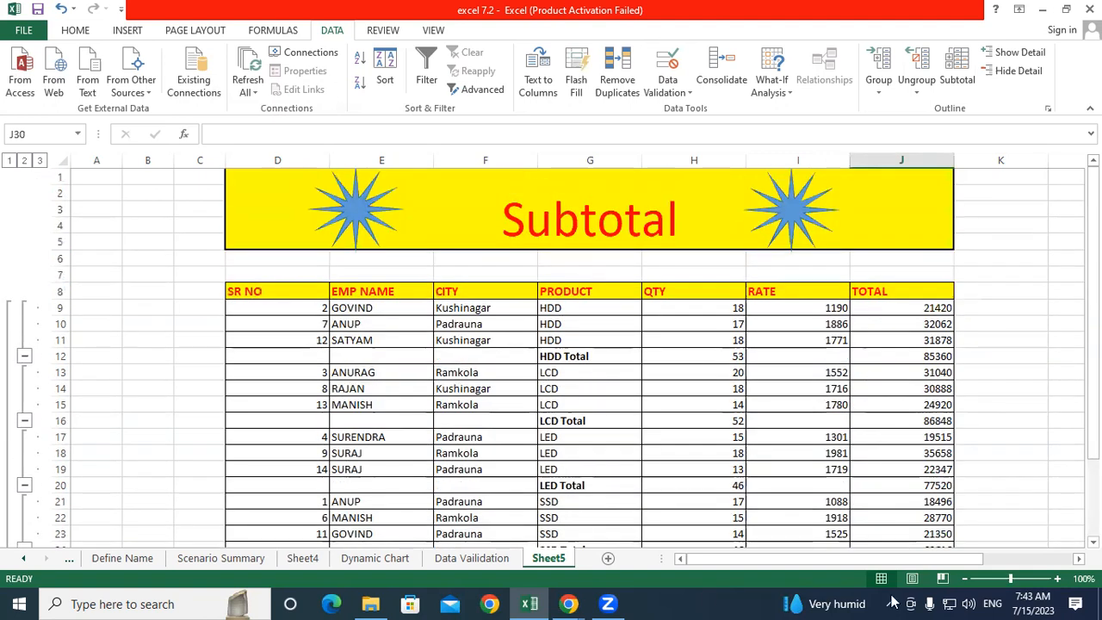
scroll(635, 394, down, 1)
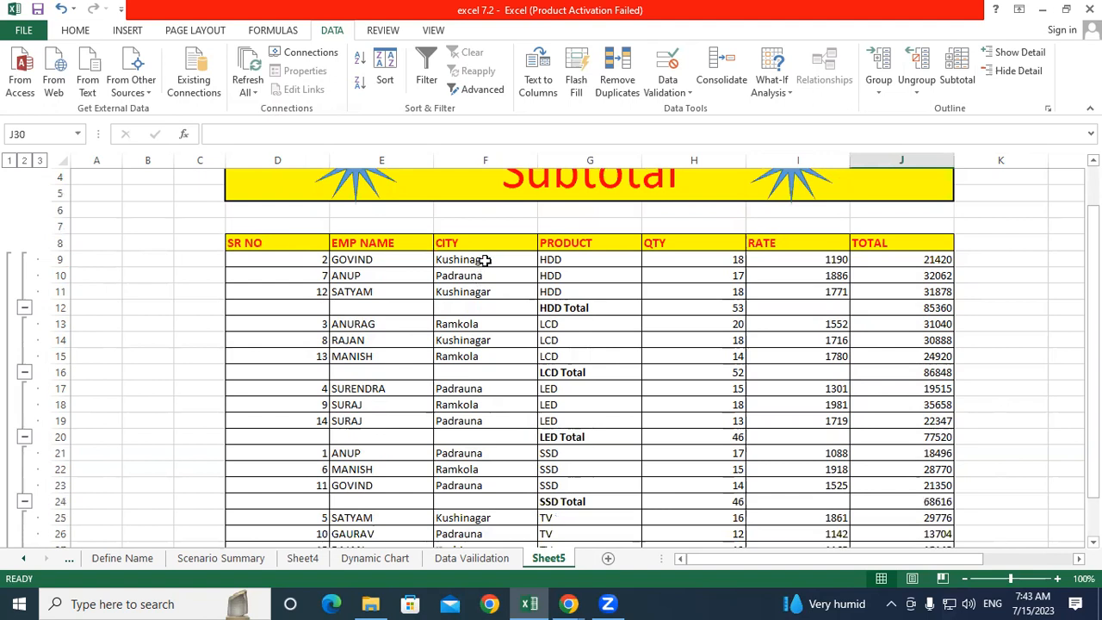
scroll(553, 318, down, 9)
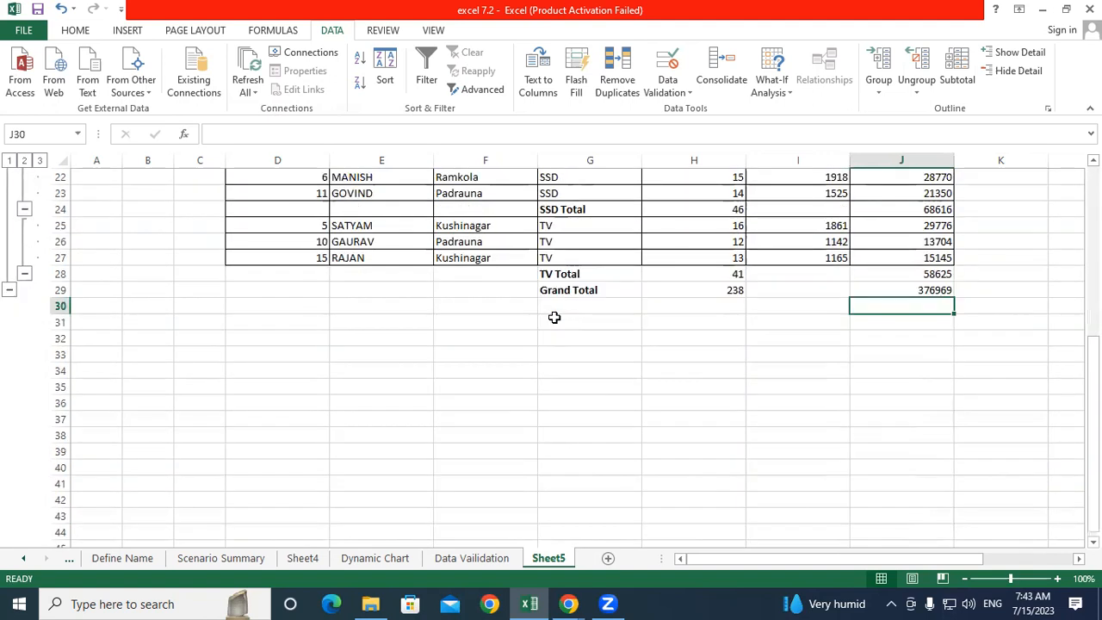
scroll(553, 318, down, 1)
scroll(553, 318, up, 2)
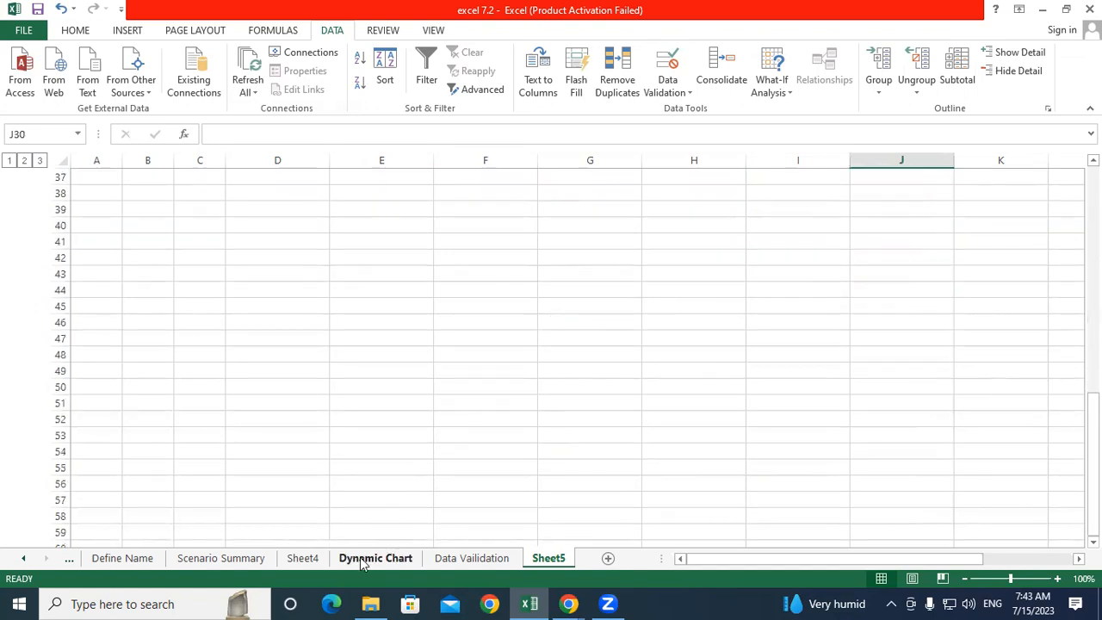
Step: Copy the sales table in F7:L22, headers included, from the Dynamic Chart sheet
click(365, 559)
drag(306, 225, 674, 469)
right_click(544, 336)
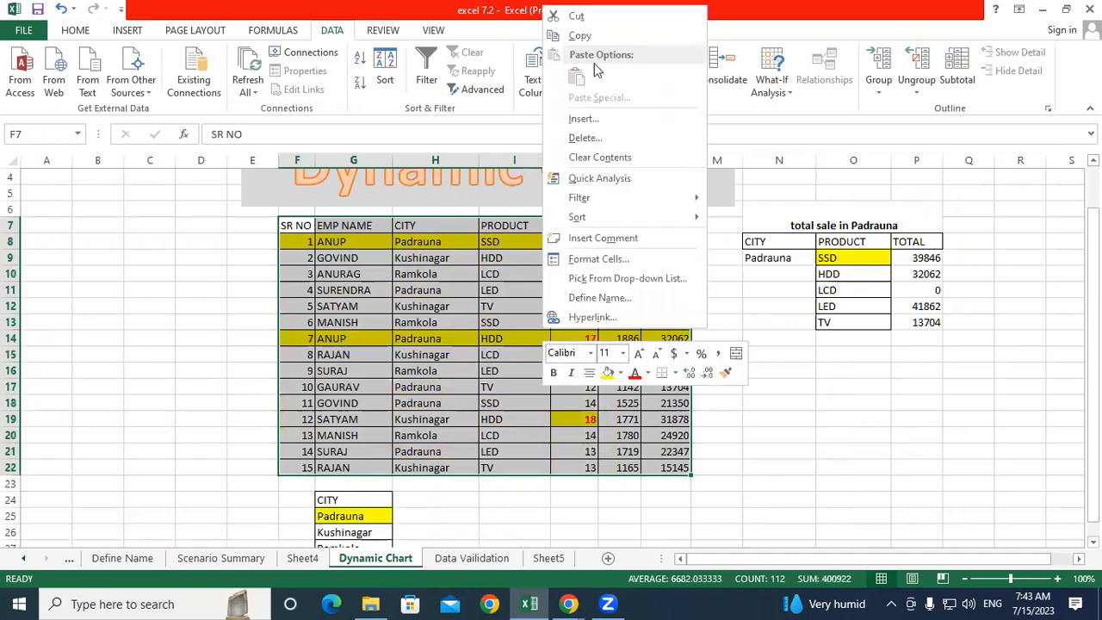
click(581, 39)
Step: Add a new worksheet, paste the copied sales table at cell E4 and widen columns E to K
click(549, 558)
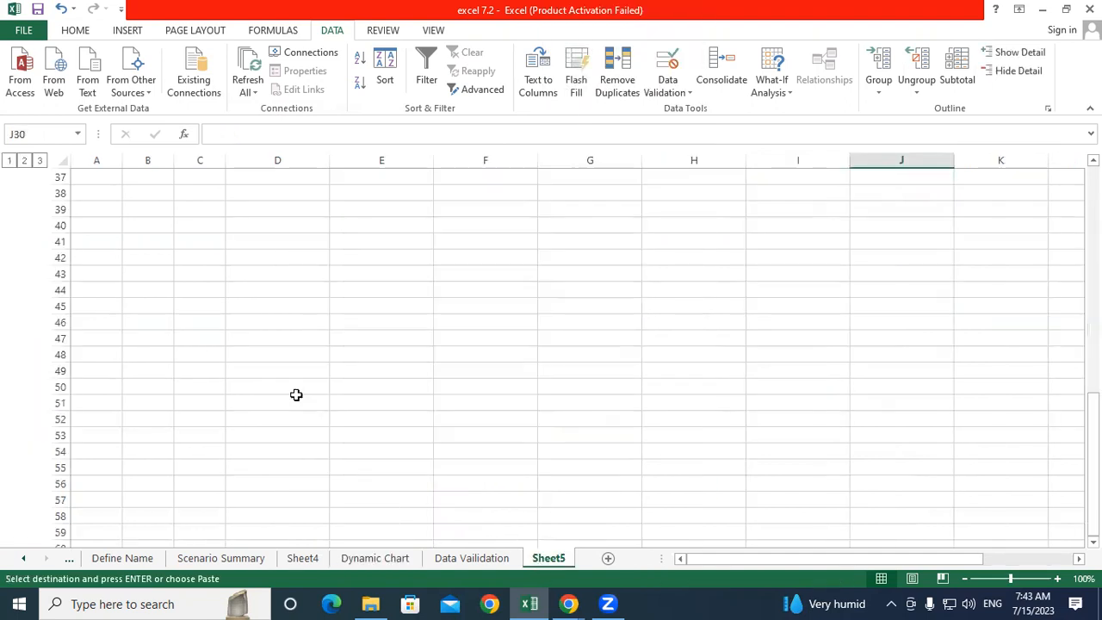
click(379, 293)
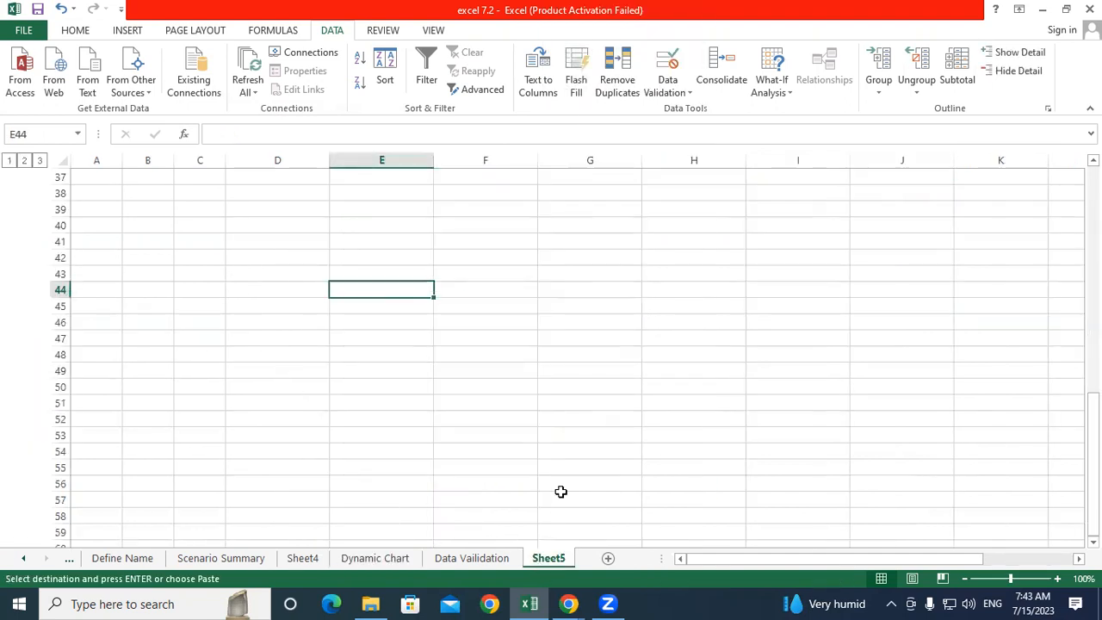
click(607, 559)
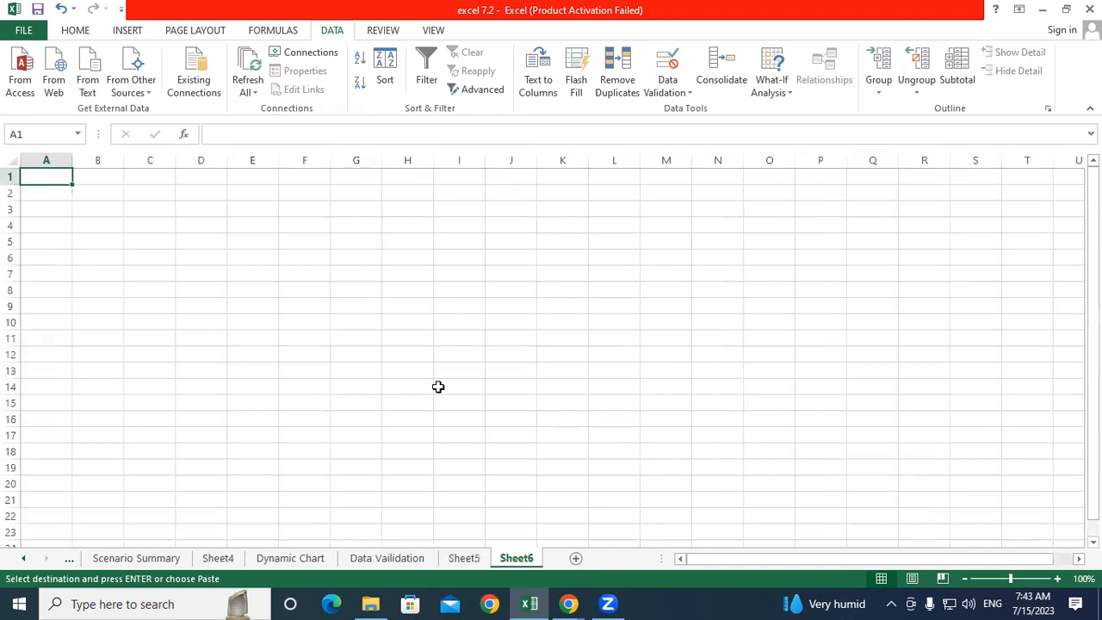
click(250, 223)
click(75, 31)
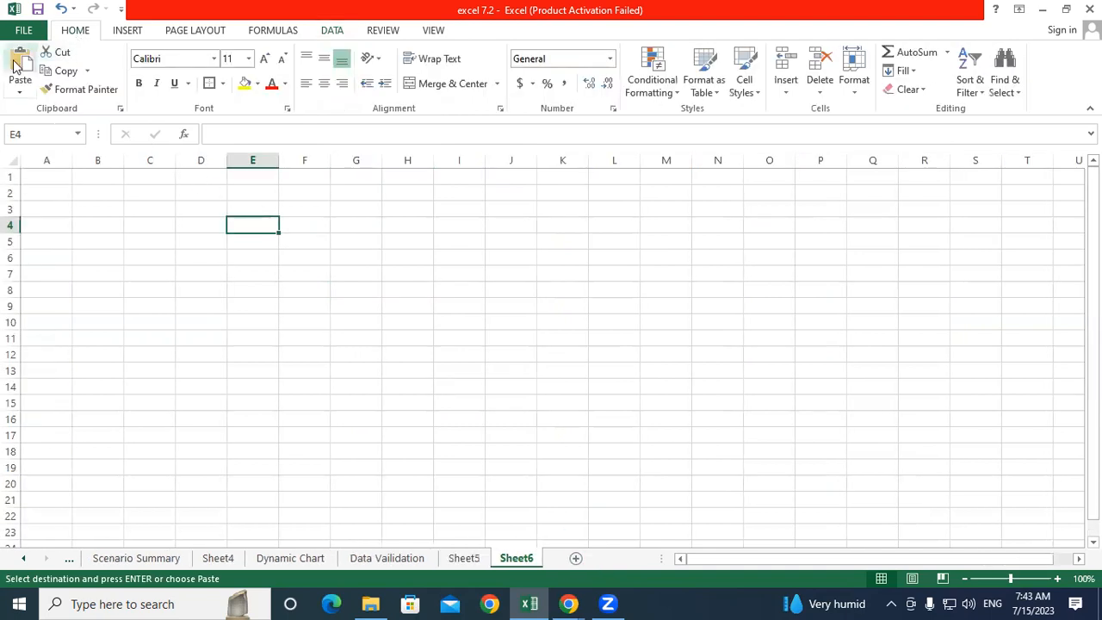
click(21, 68)
drag(258, 160, 718, 161)
Step: Sort the pasted table by the CITY column from A to Z, expanding the selection to the neighbouring data
drag(465, 243, 457, 435)
click(410, 257)
drag(404, 241, 398, 464)
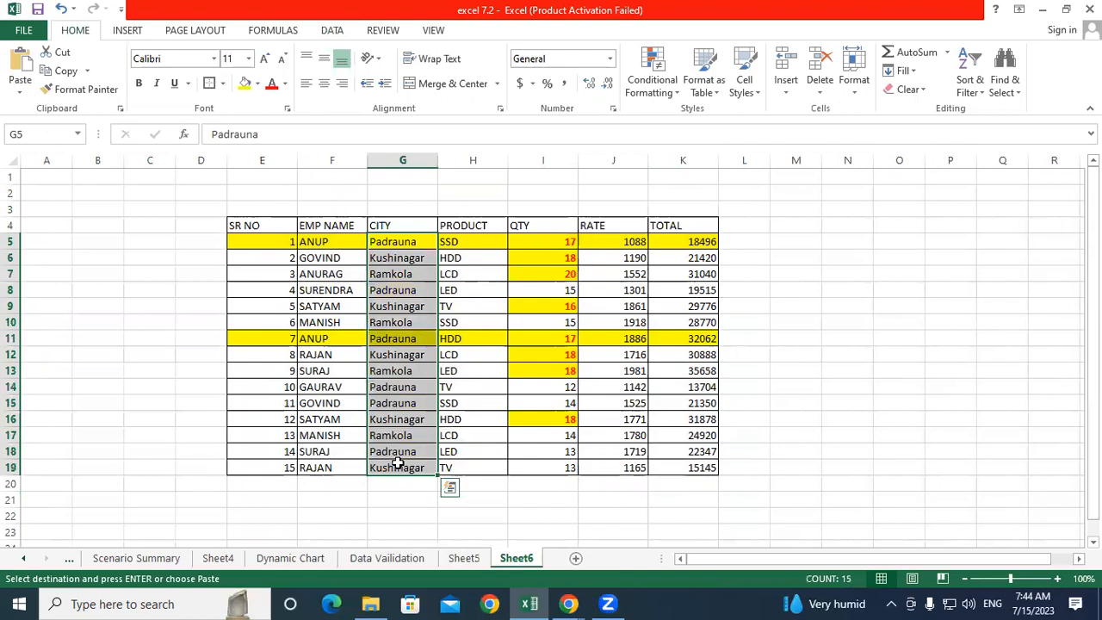
click(403, 352)
drag(396, 243, 414, 470)
click(971, 86)
click(990, 109)
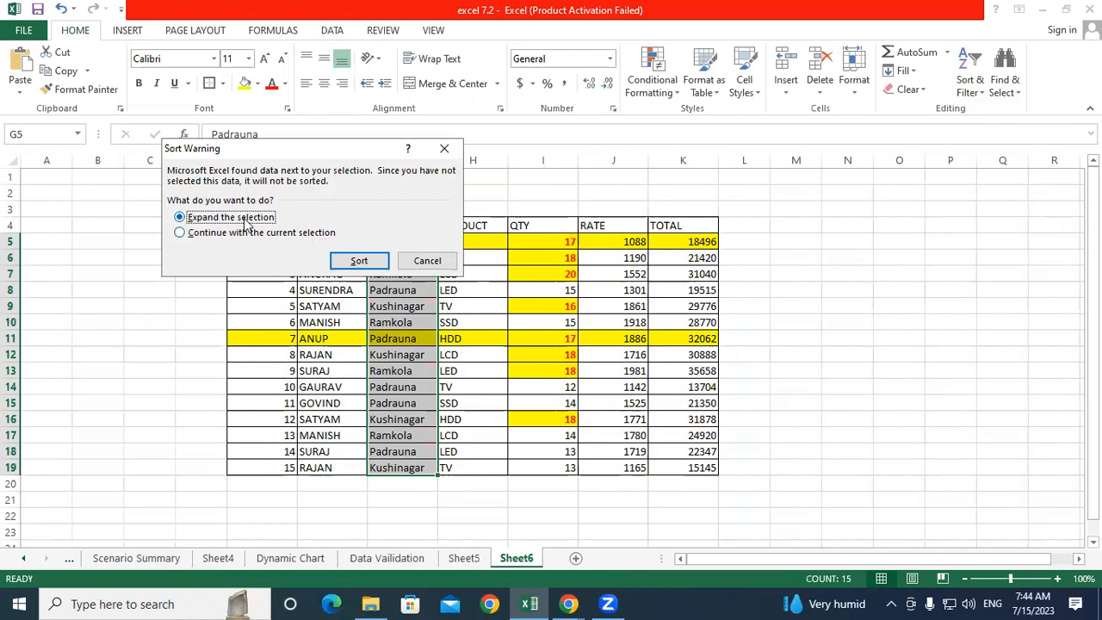
drag(275, 152, 317, 81)
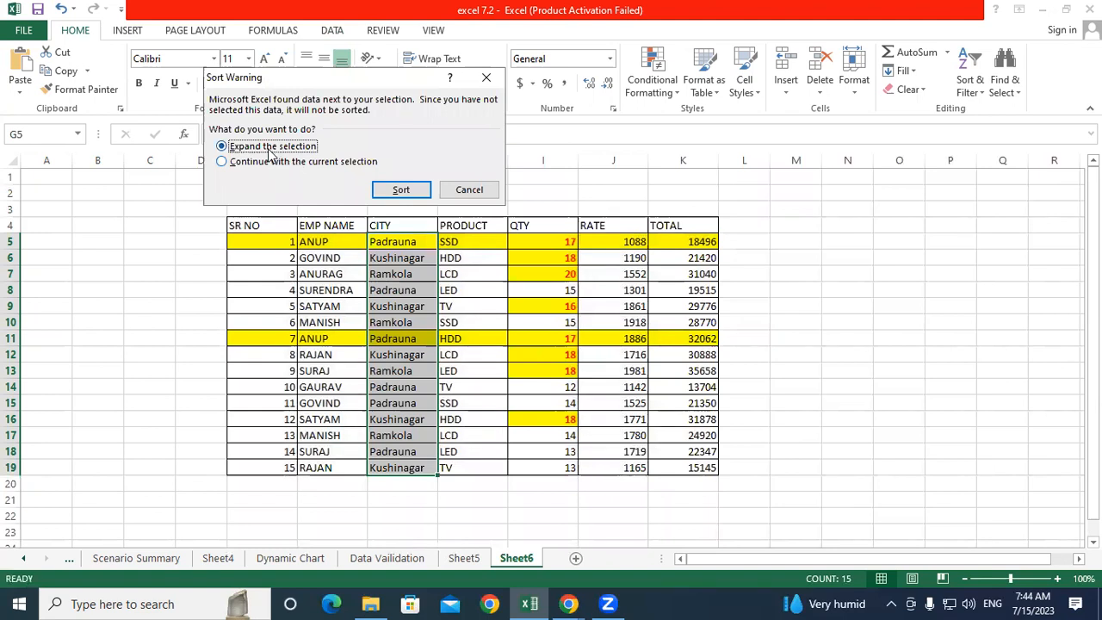
click(389, 191)
click(392, 288)
drag(396, 242, 389, 468)
Step: Remove the fill colour from the sorted table and clear the conditional formatting rules from the entire sheet
drag(269, 227, 684, 468)
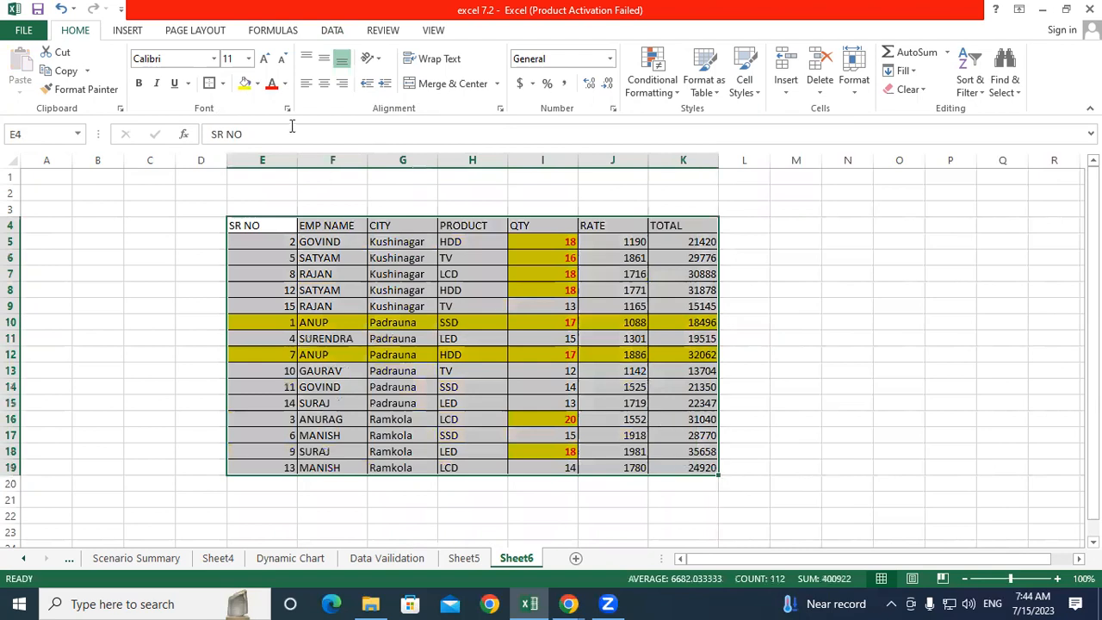
click(256, 83)
click(274, 226)
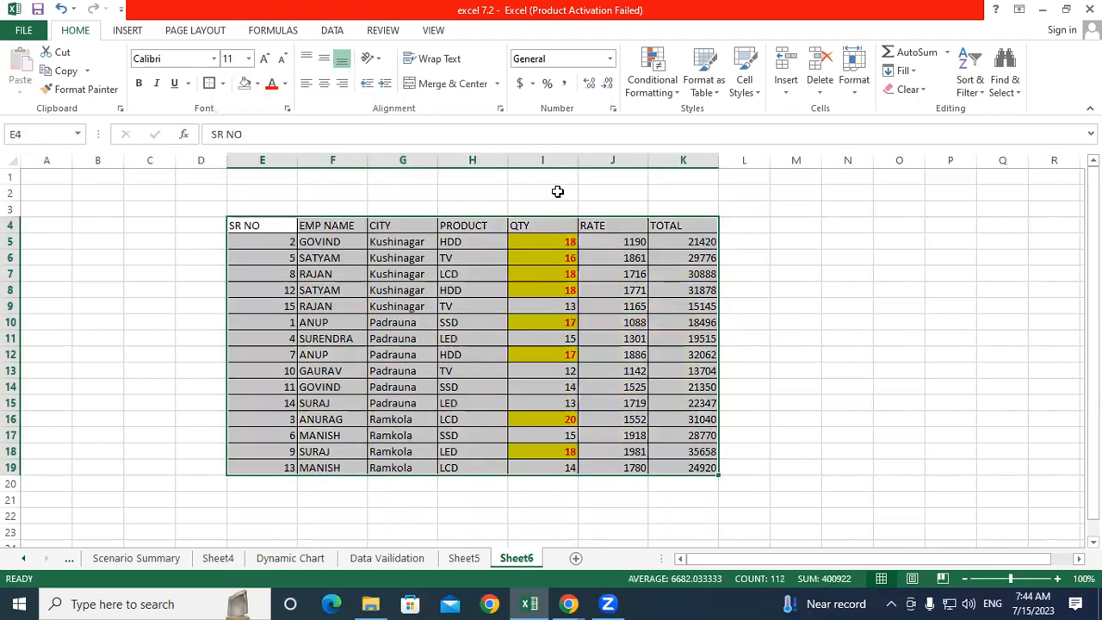
click(652, 74)
mouse_move(698, 312)
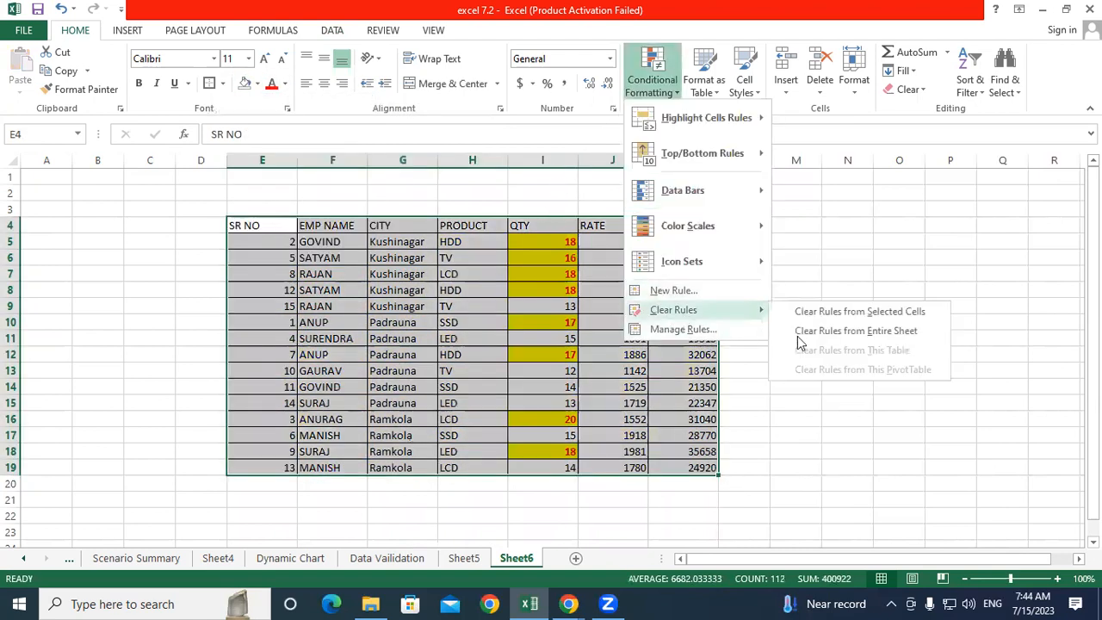
click(810, 330)
click(657, 348)
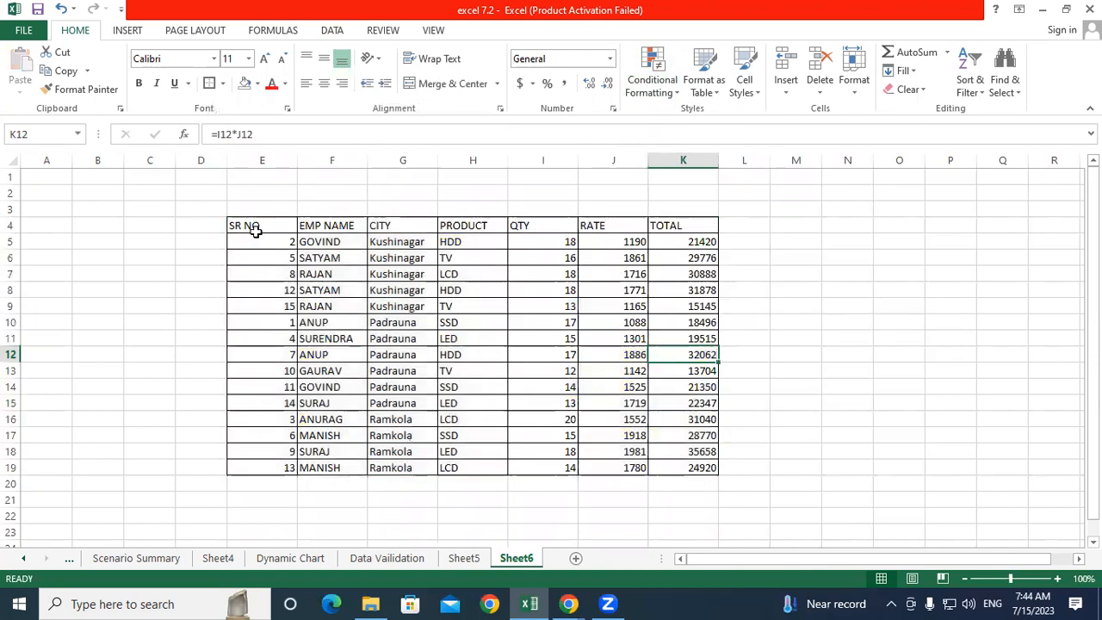
Step: Subtotal the whole table at each change in CITY with Sum, adding subtotals to QTY and TOTAL
click(255, 231)
drag(419, 242, 422, 303)
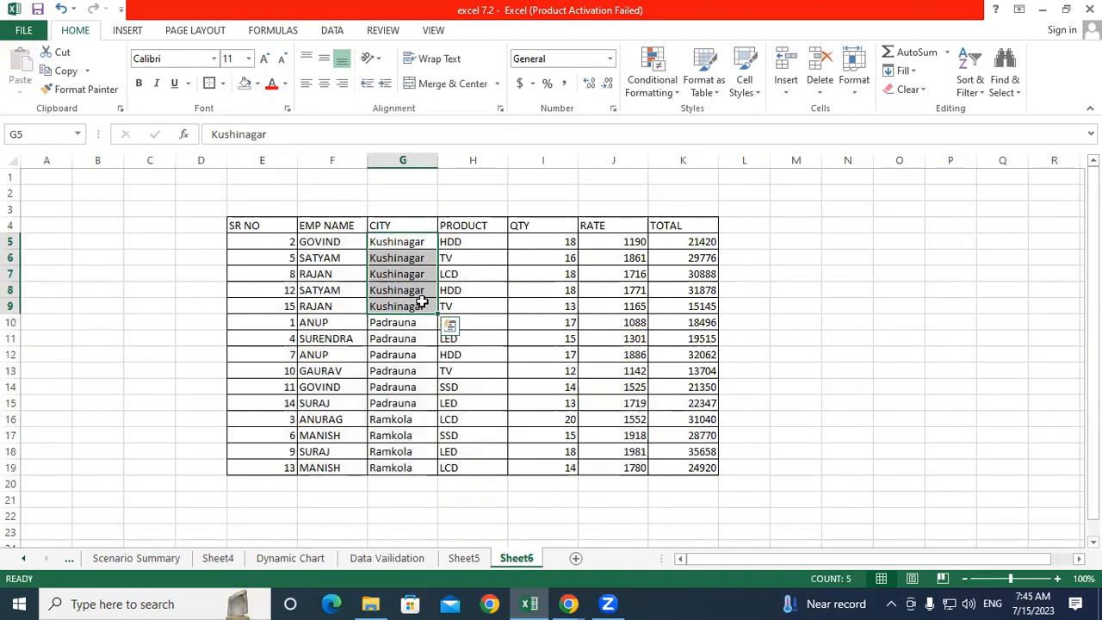
drag(263, 226, 658, 466)
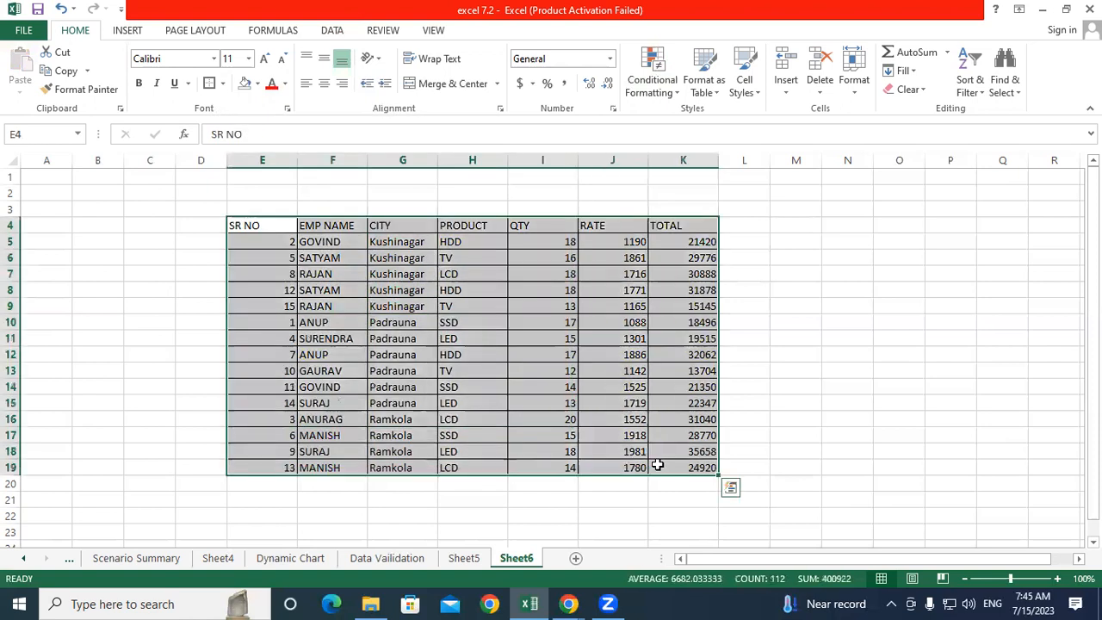
click(332, 30)
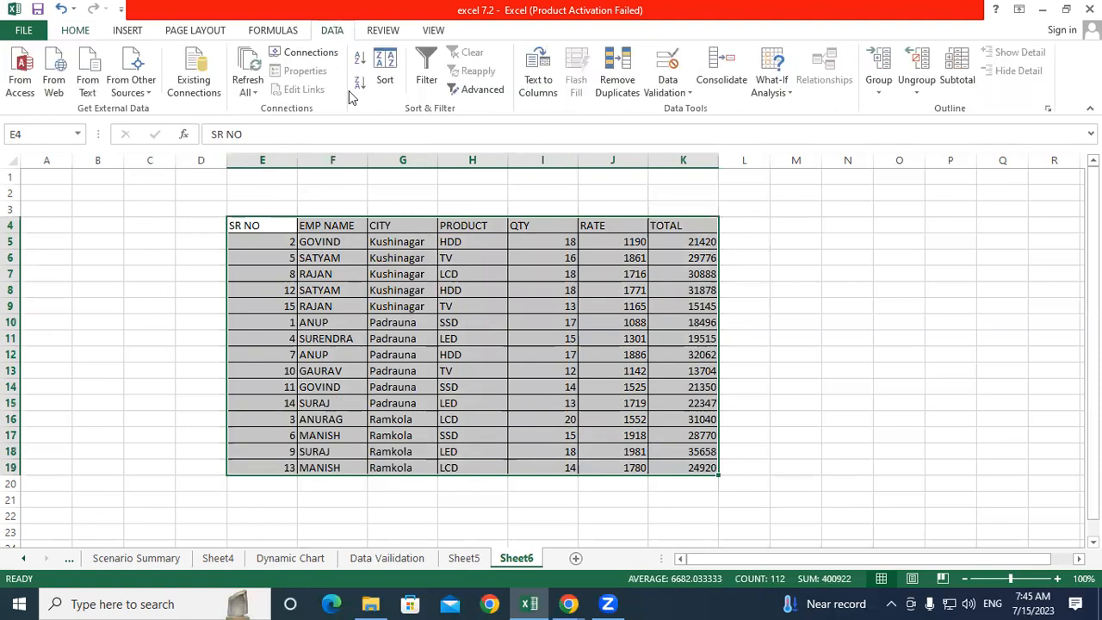
click(964, 78)
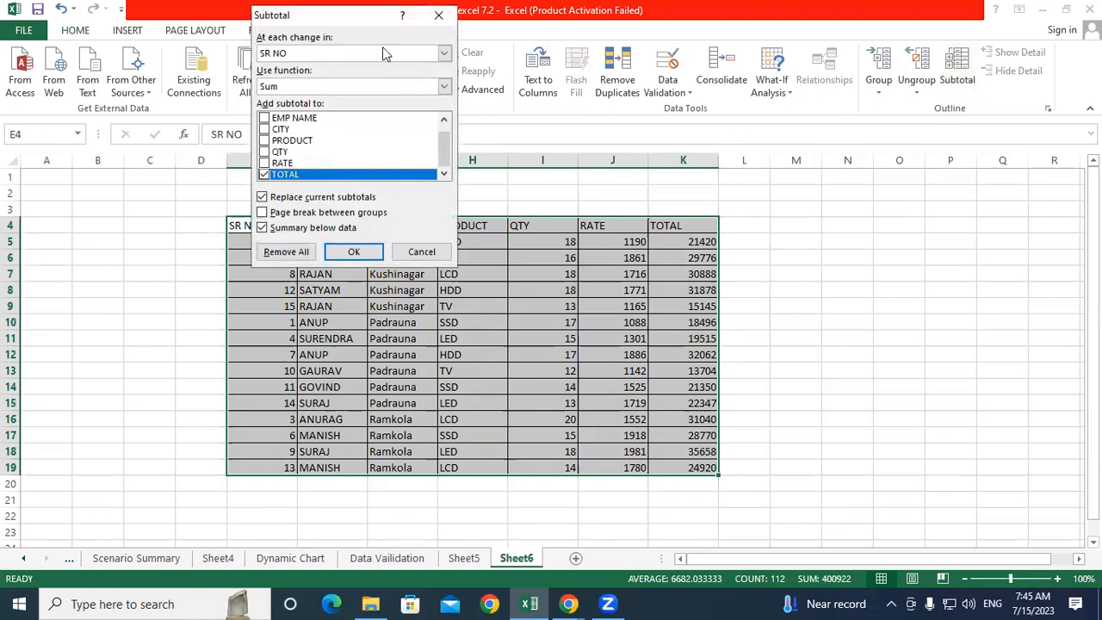
drag(335, 25, 360, 93)
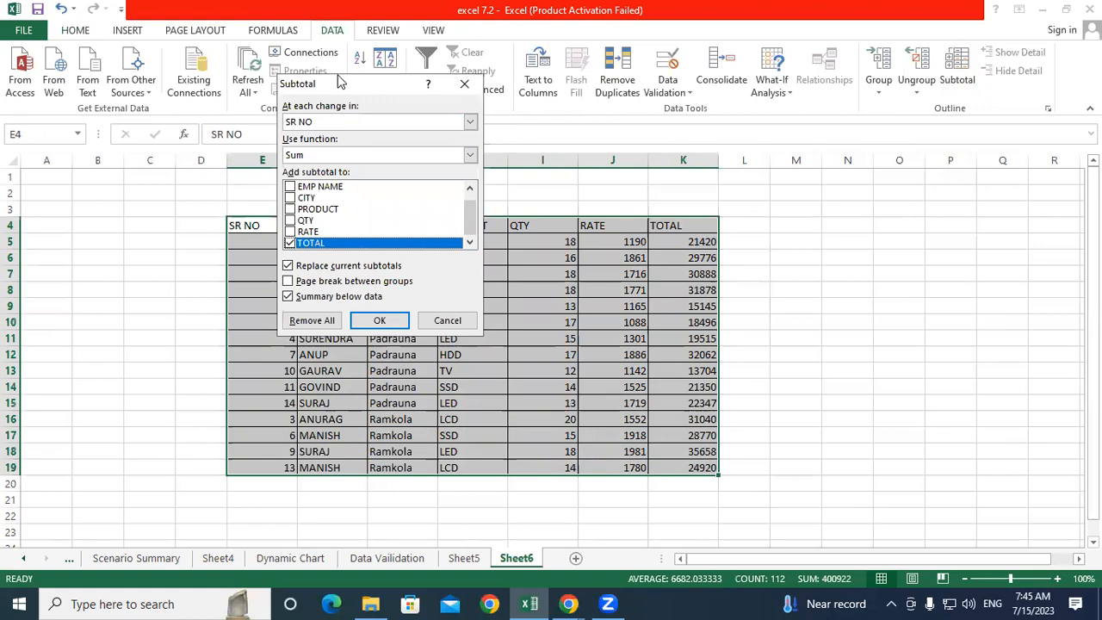
drag(343, 83, 725, 27)
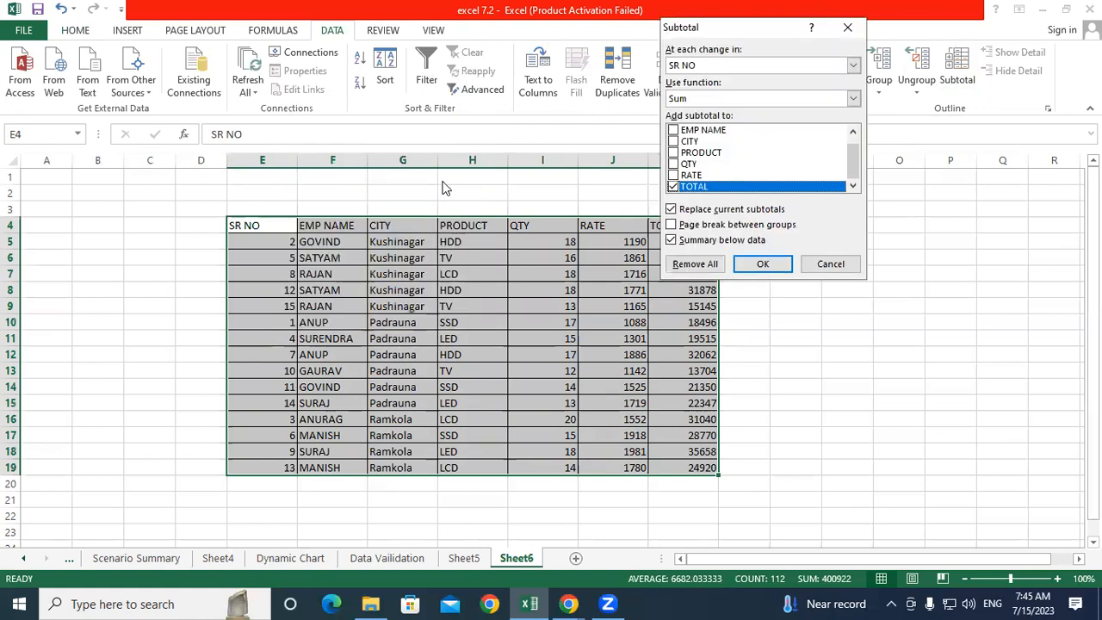
click(854, 65)
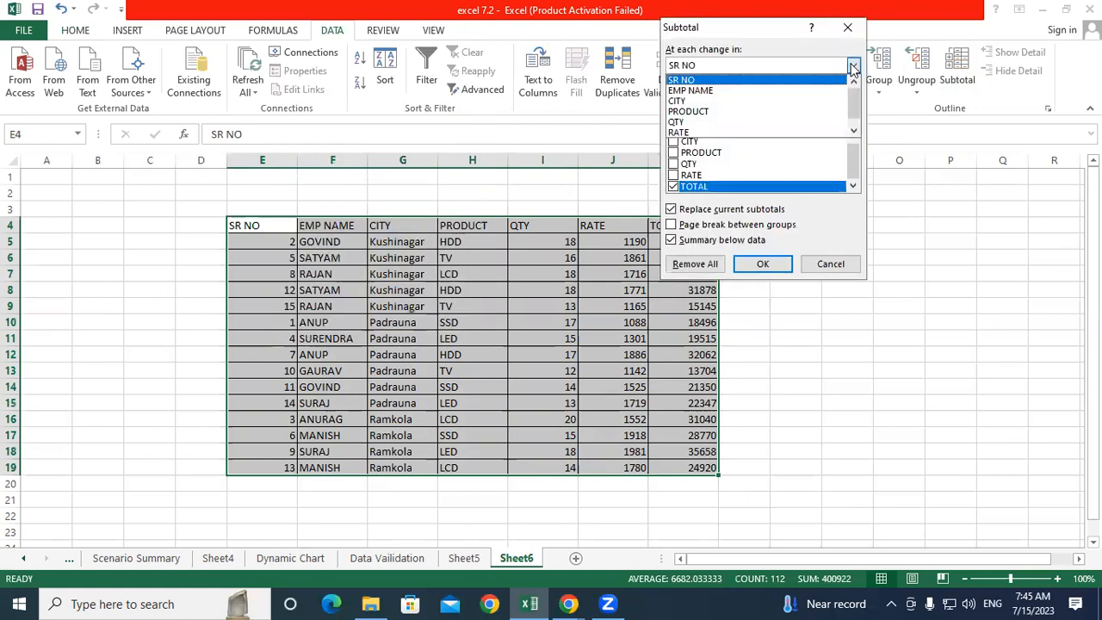
click(718, 100)
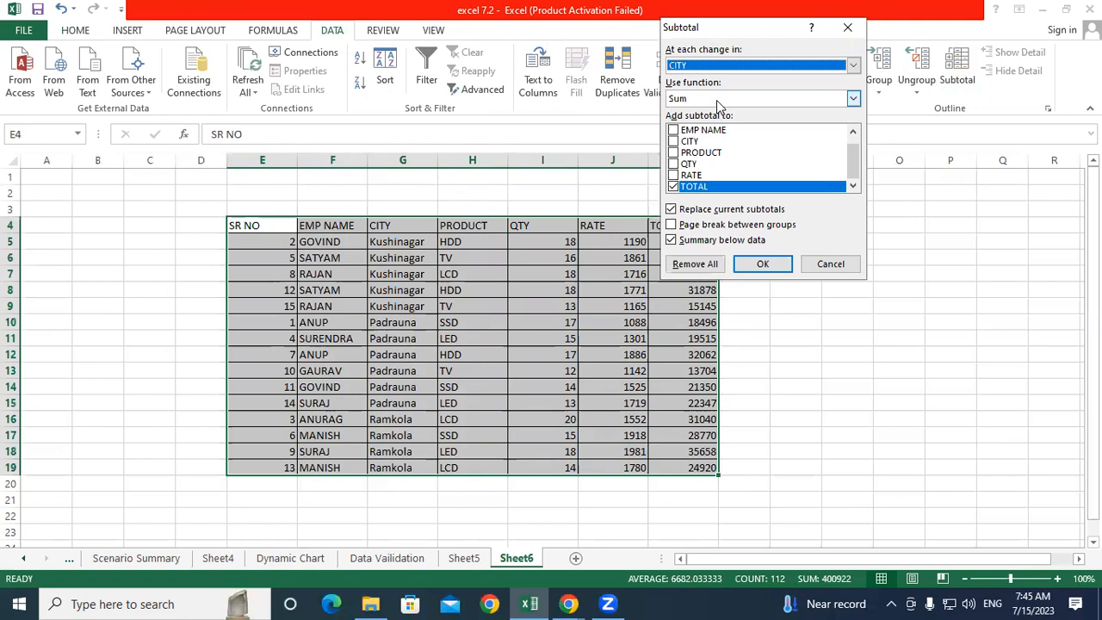
click(686, 164)
click(675, 163)
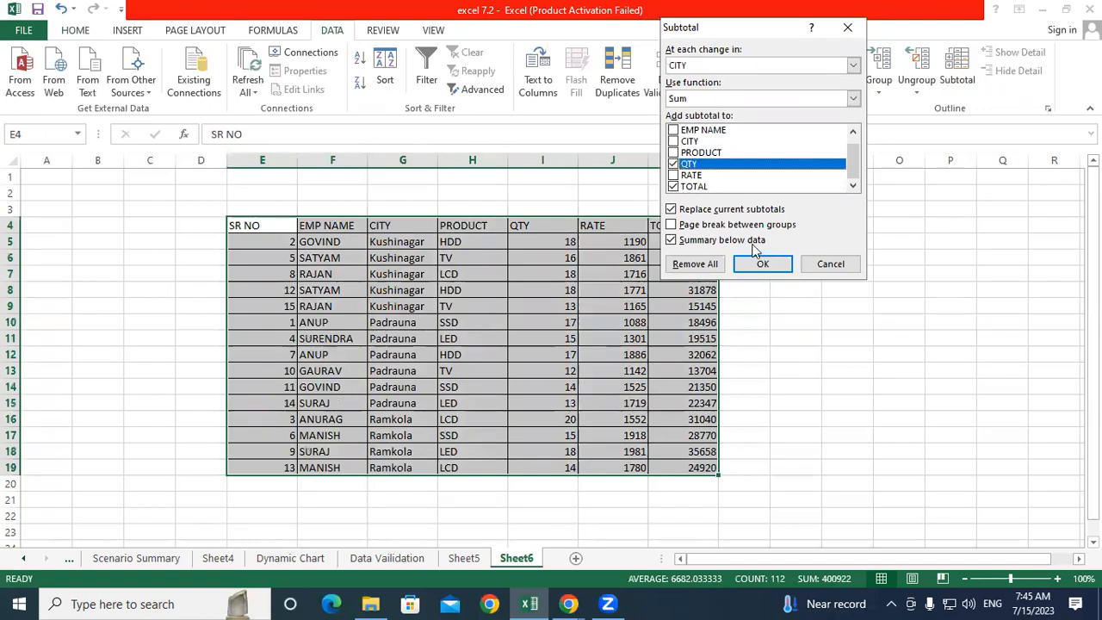
click(763, 265)
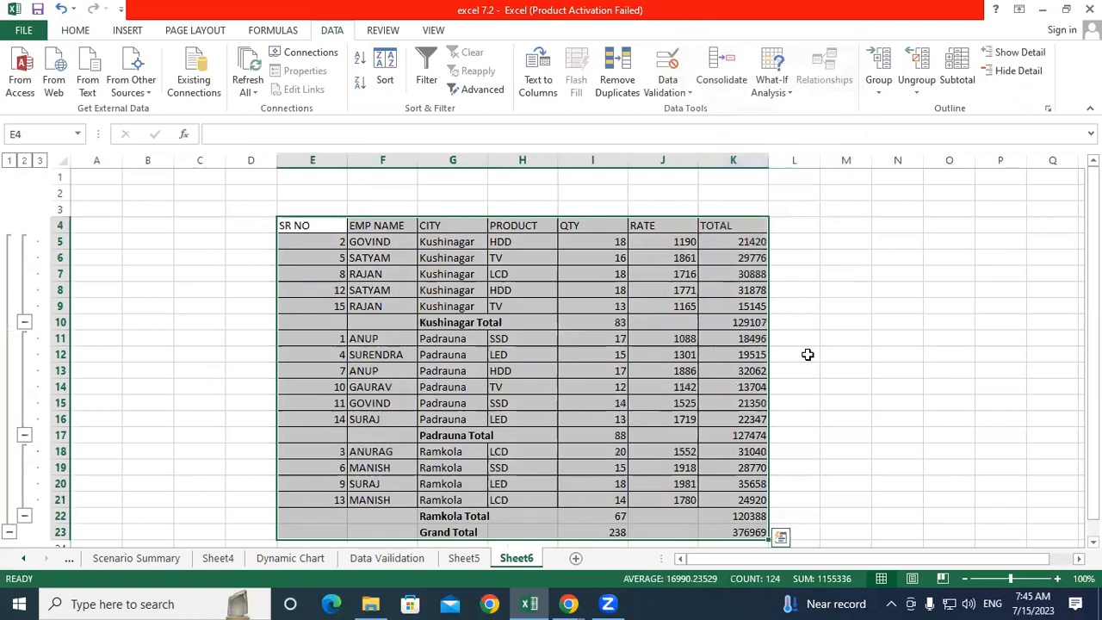
click(807, 356)
Step: Examine the QTY and TOTAL subtotal formulas in the Kushinagar Total and Padrauna Total rows
click(451, 323)
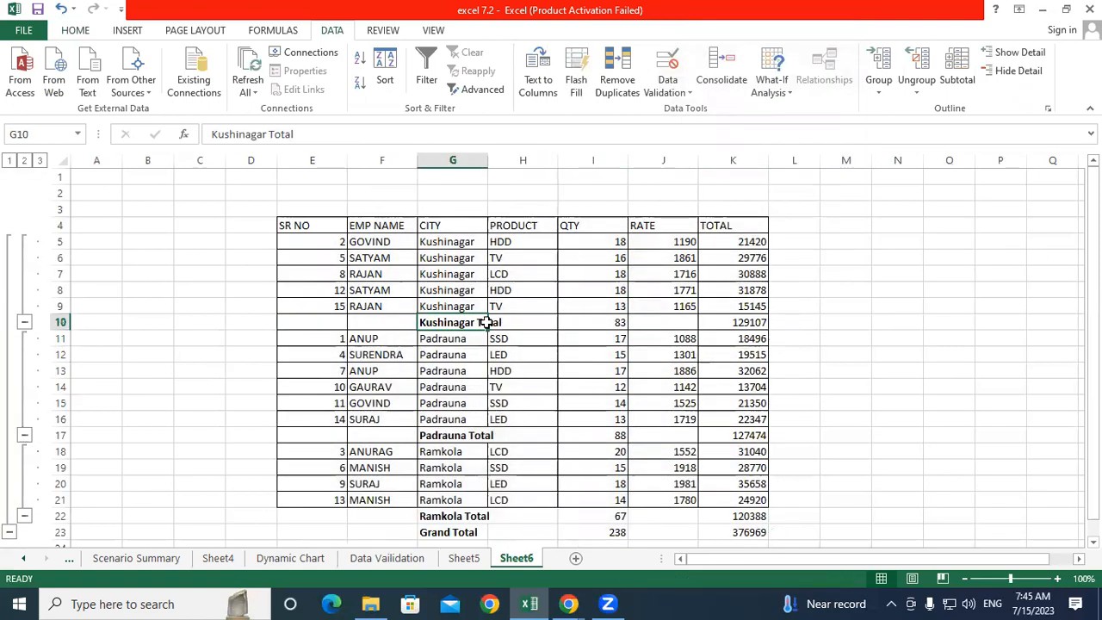
click(603, 324)
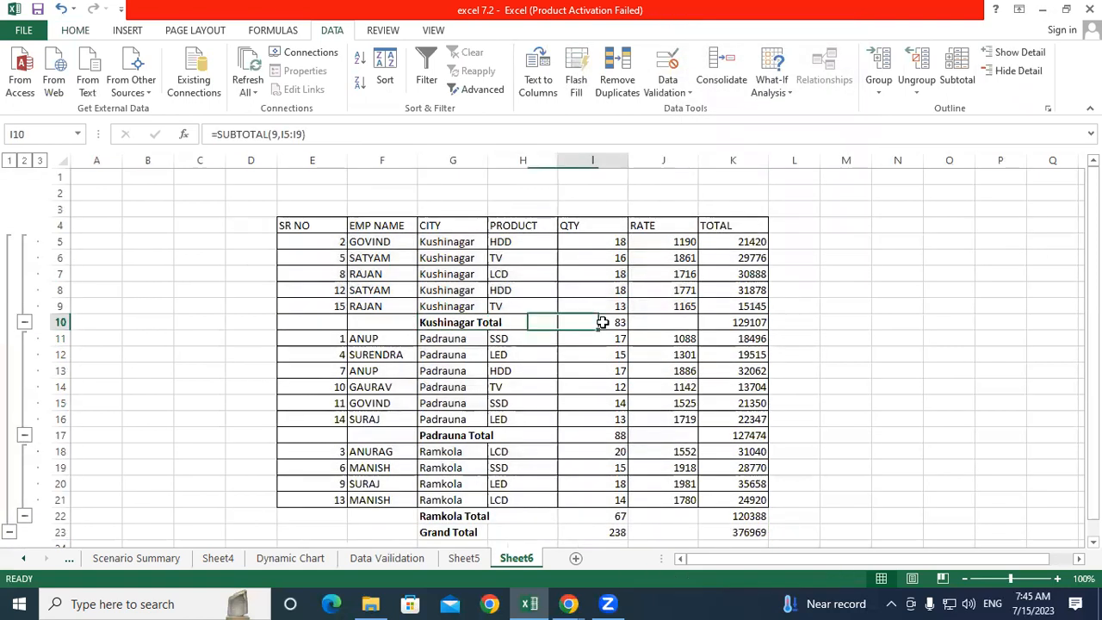
click(764, 327)
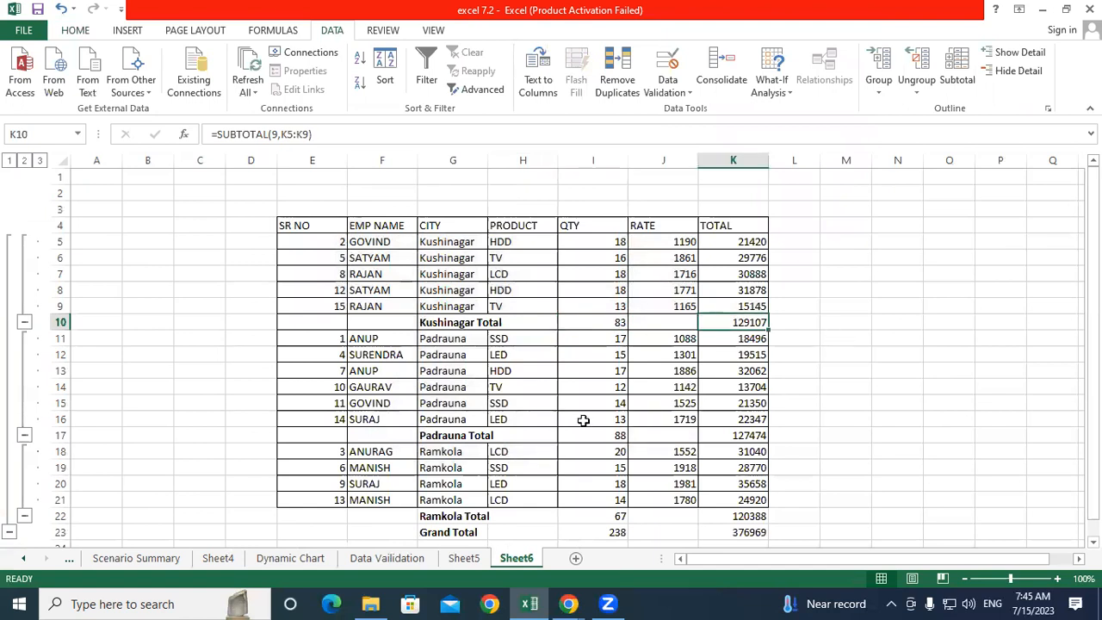
click(443, 436)
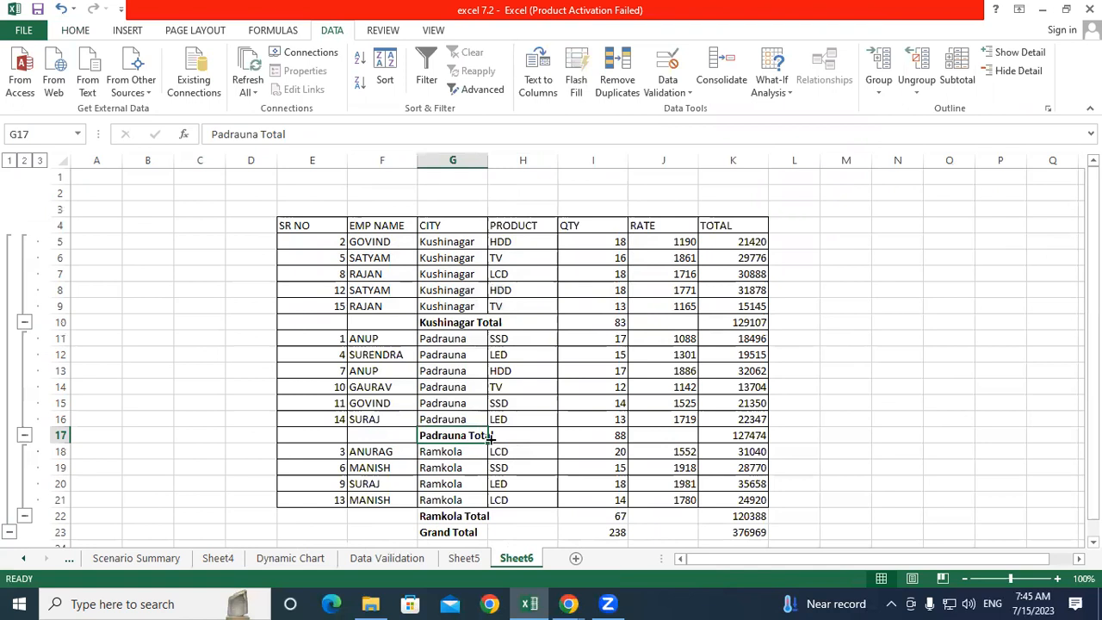
click(598, 435)
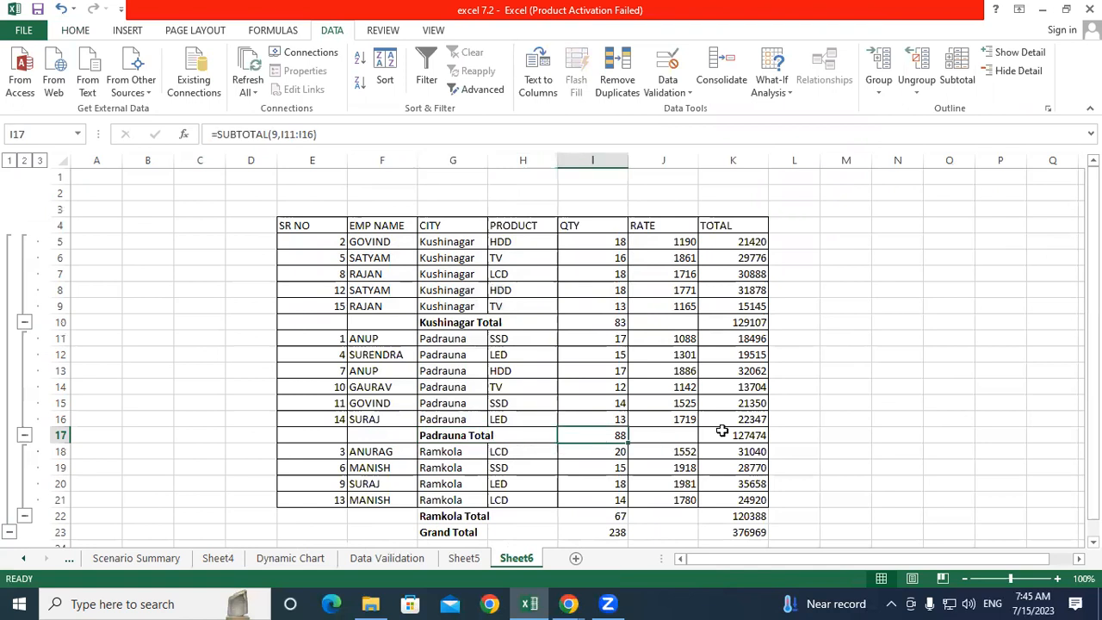
click(758, 433)
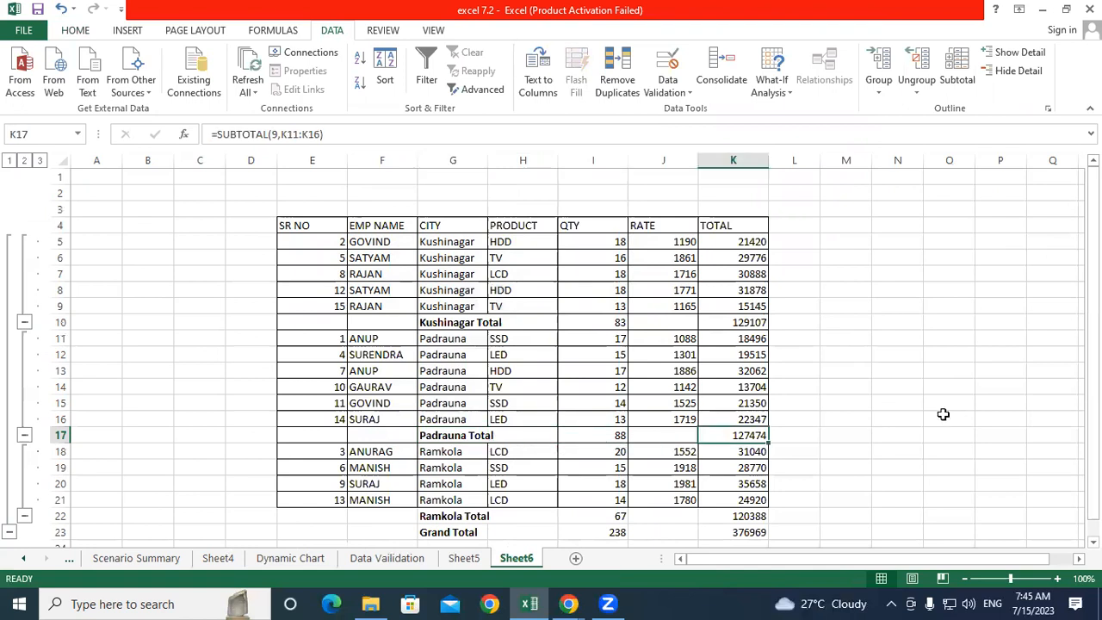
Step: Examine the QTY and TOTAL subtotal formulas in the Ramkola Total and Grand Total rows
scroll(676, 498, down, 1)
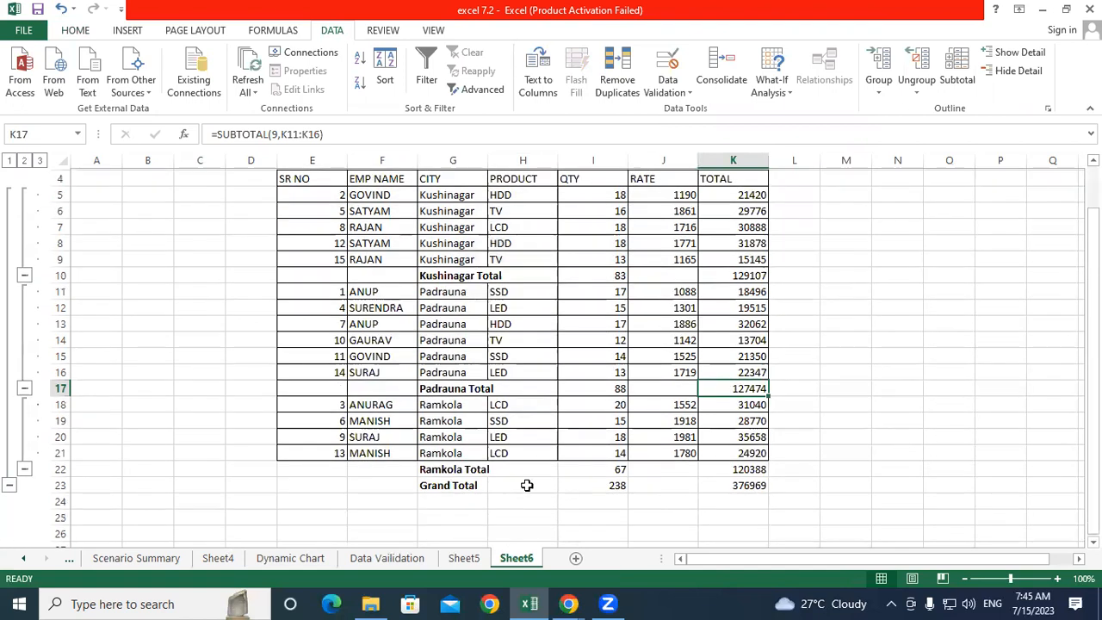
click(465, 470)
drag(540, 463, 583, 464)
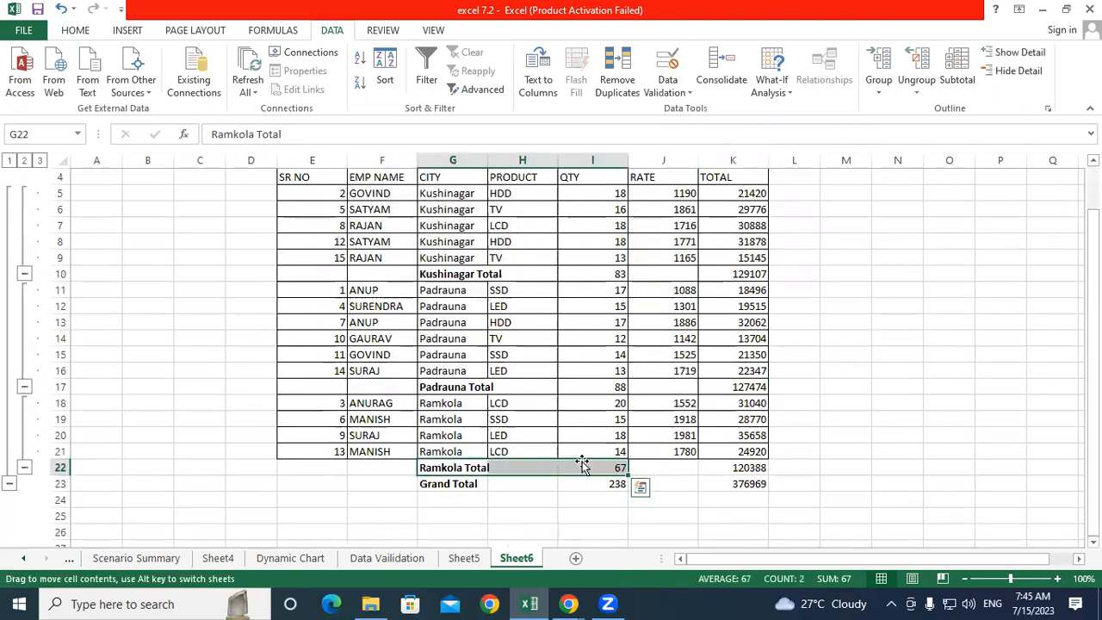
click(590, 466)
click(722, 470)
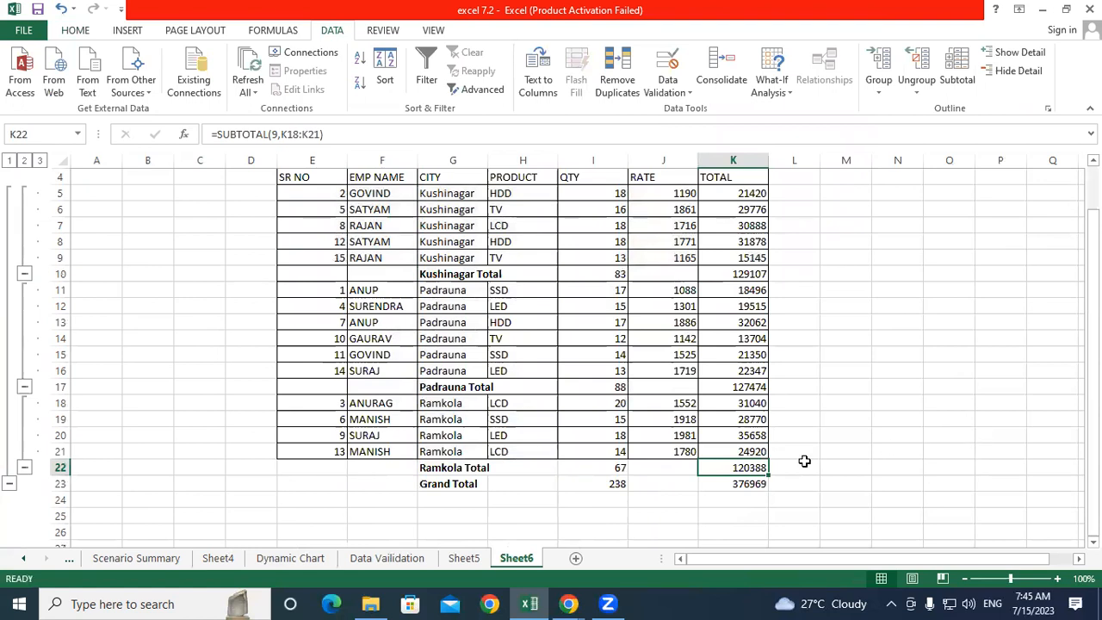
drag(458, 485, 454, 502)
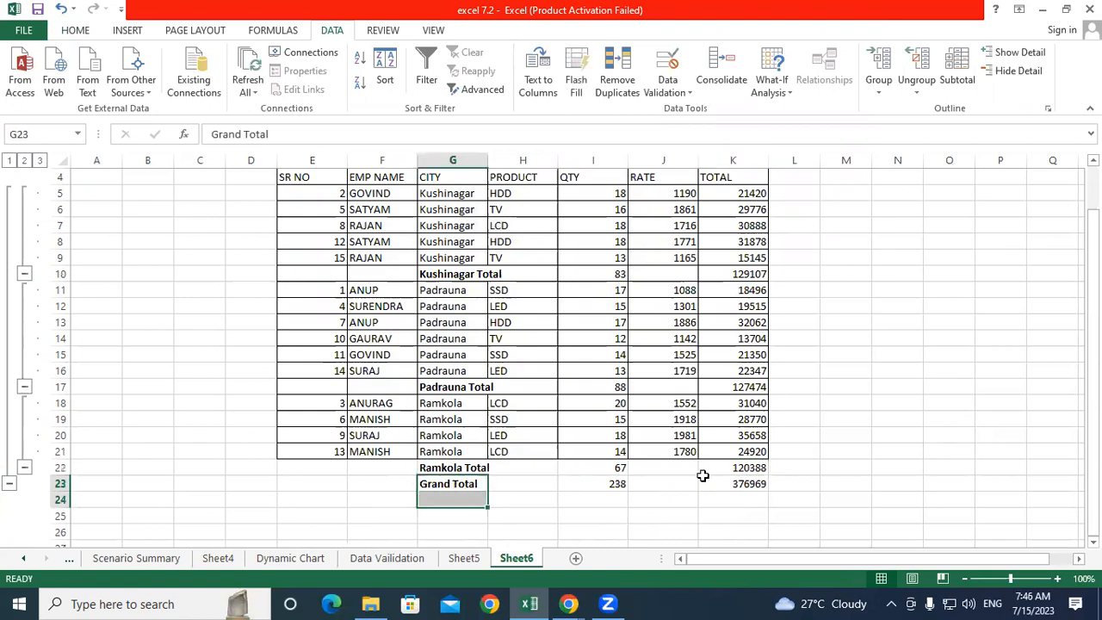
click(614, 485)
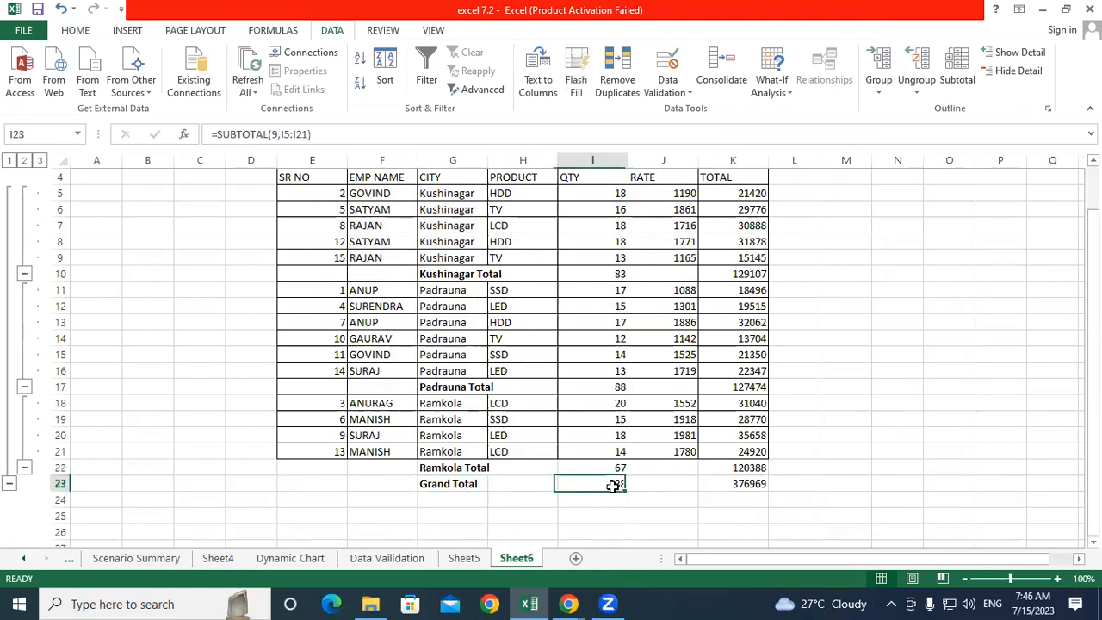
click(722, 481)
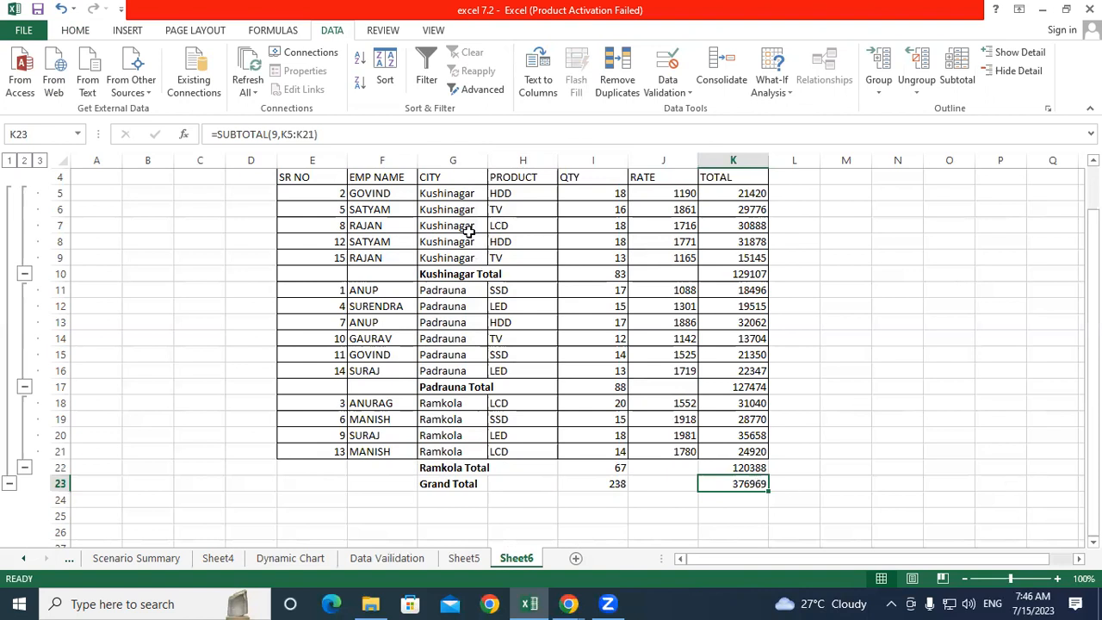
drag(392, 179, 380, 446)
scroll(380, 446, up, 1)
drag(376, 245, 394, 492)
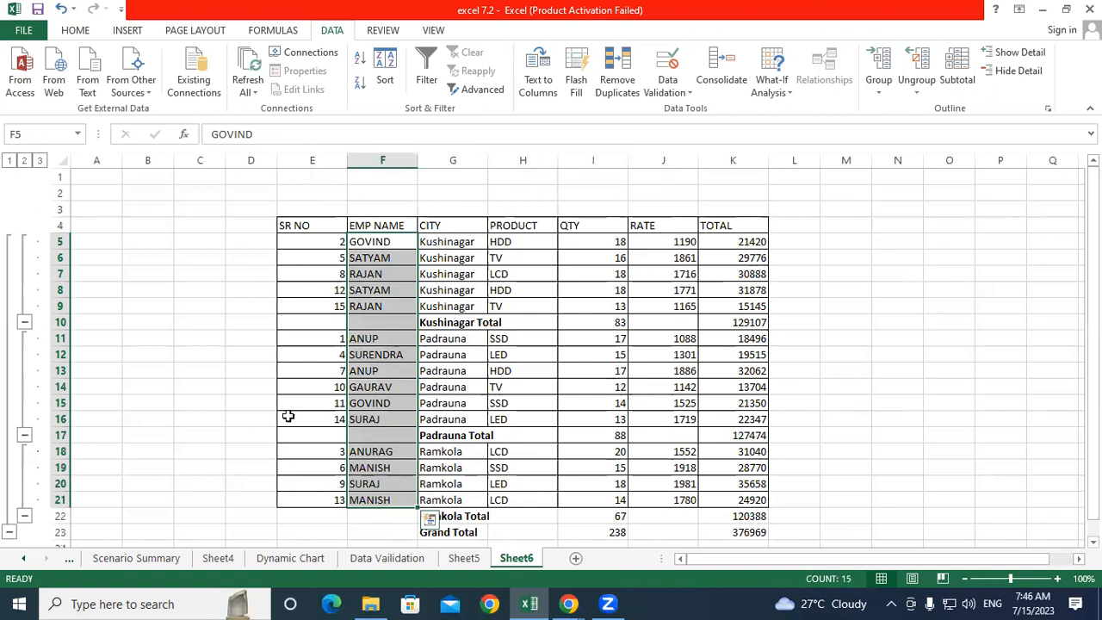
Step: Subtotal the table from the header through row 21 at each change in CITY with Min on QTY and TOTAL, replacing current subtotals
drag(297, 226, 739, 506)
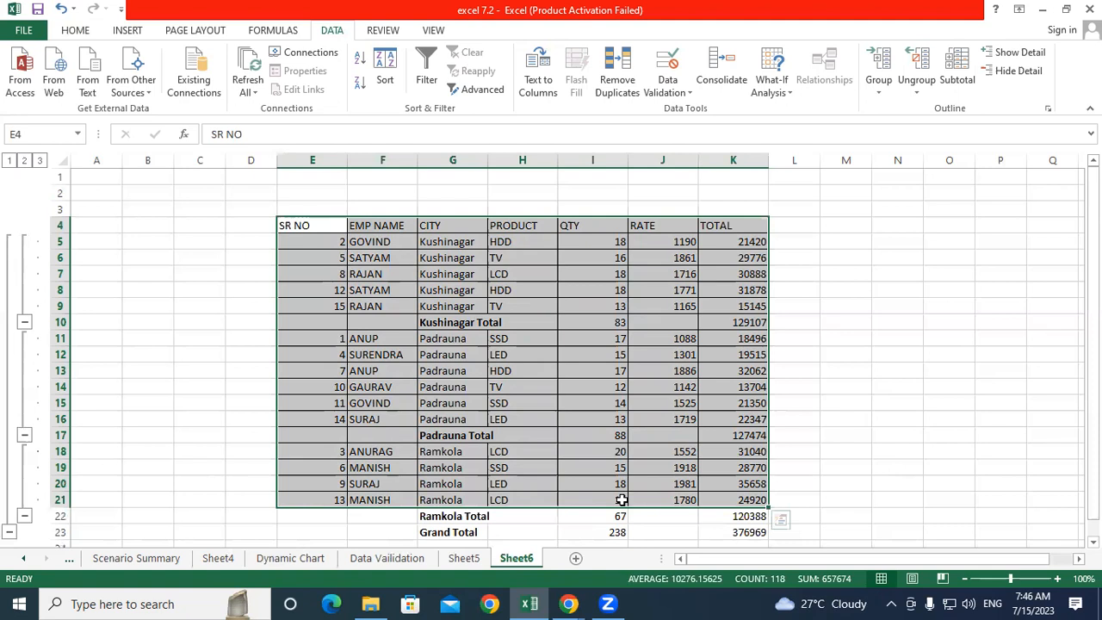
click(546, 436)
drag(315, 227, 750, 503)
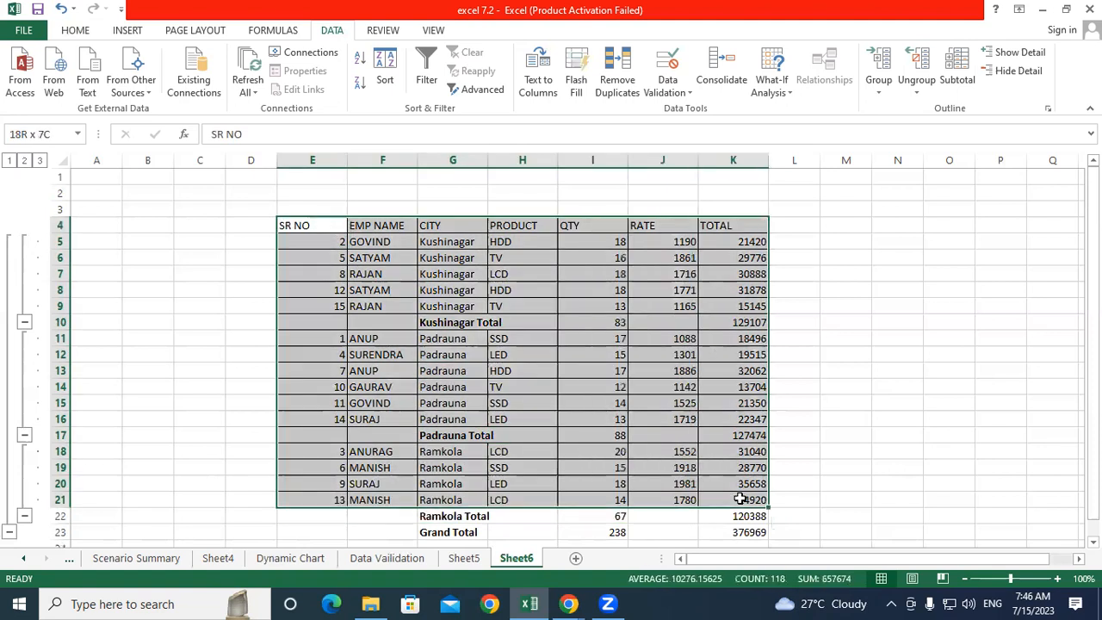
click(945, 75)
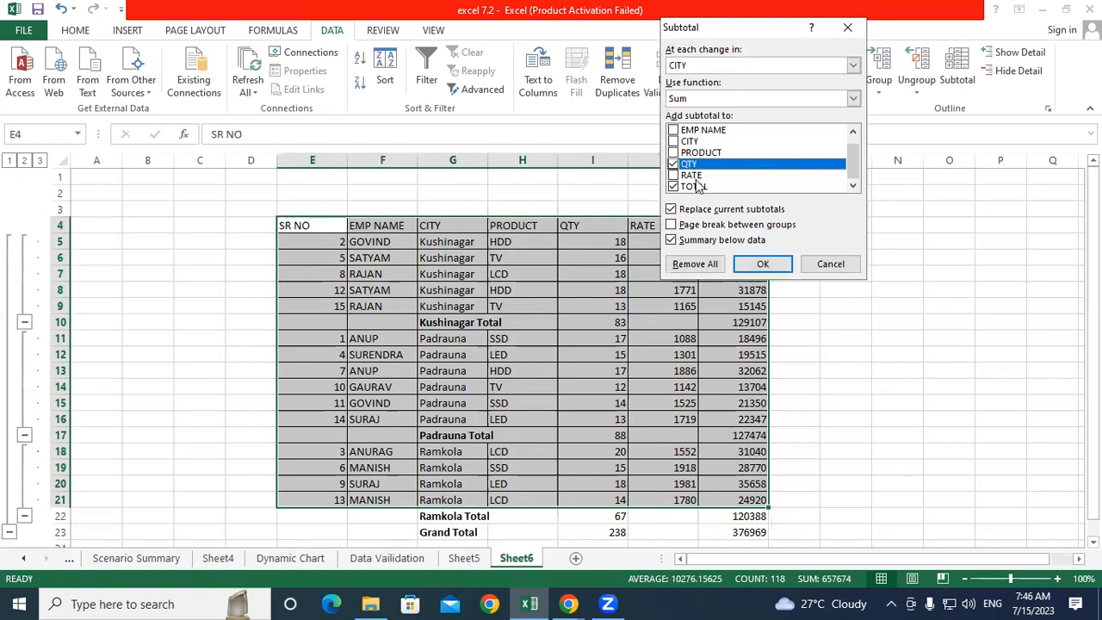
click(853, 98)
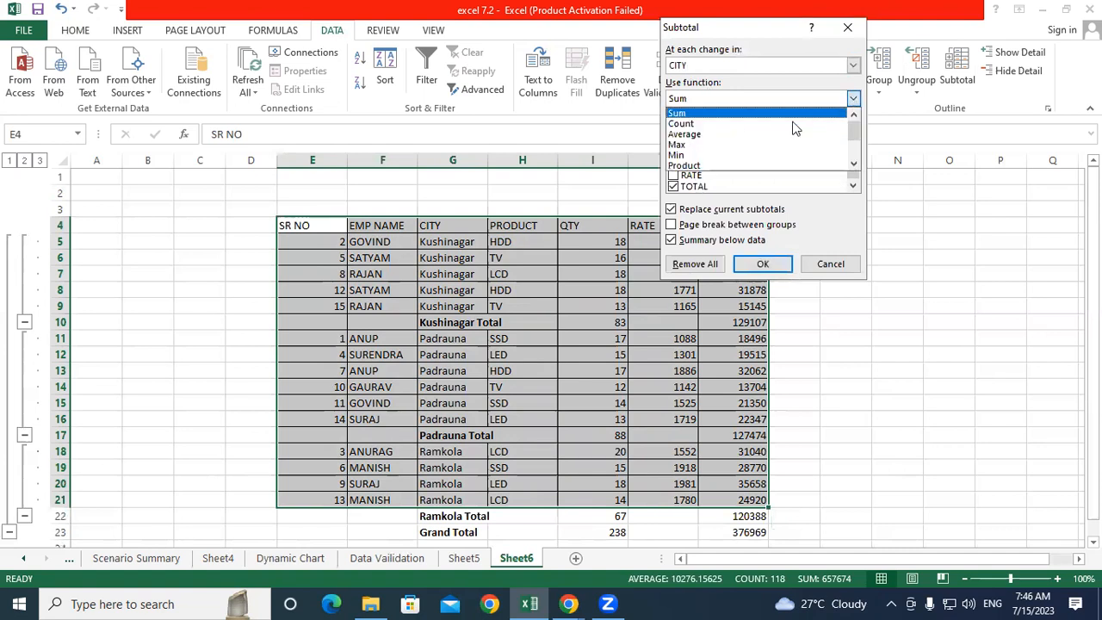
click(693, 156)
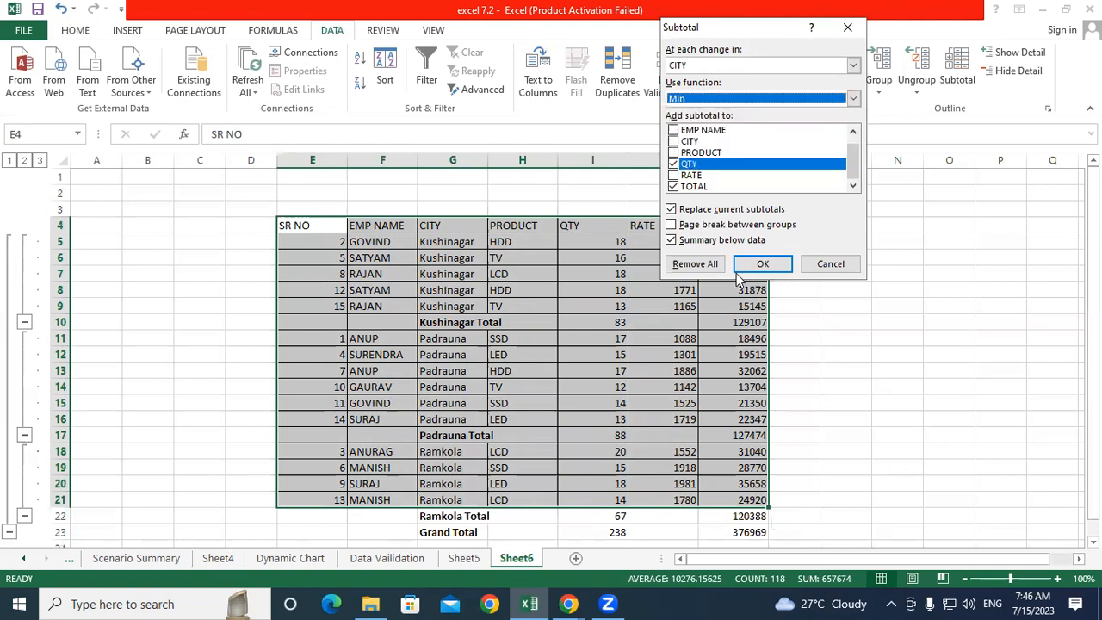
click(764, 263)
Step: Examine the QTY and TOTAL formulas in the Kushinagar Min and Padrauna Min rows
click(538, 370)
drag(478, 322, 555, 322)
click(587, 319)
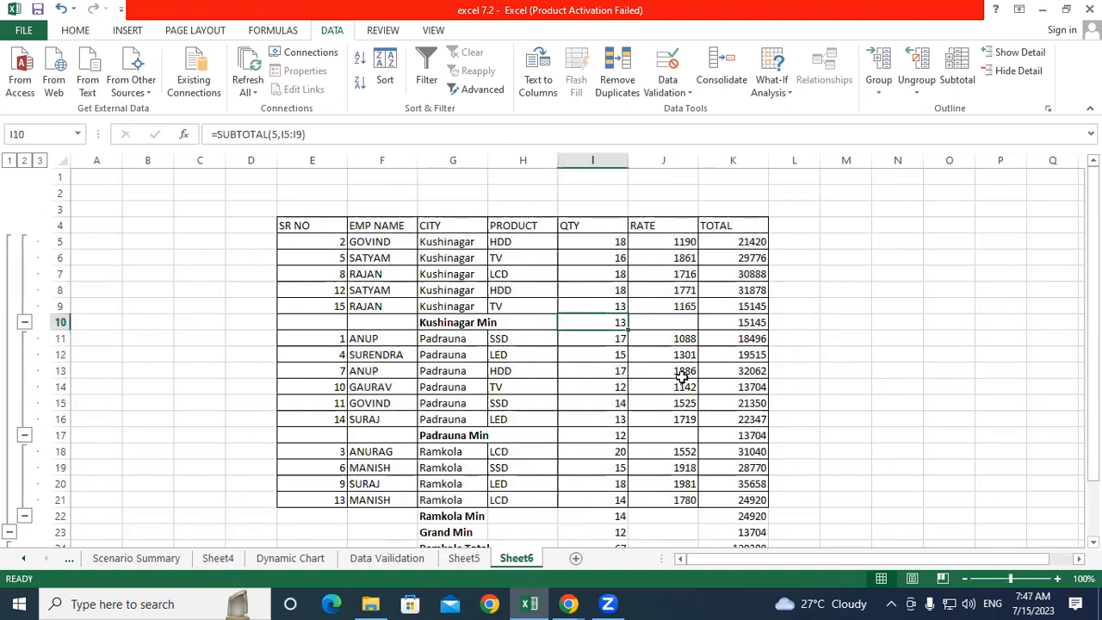
click(713, 321)
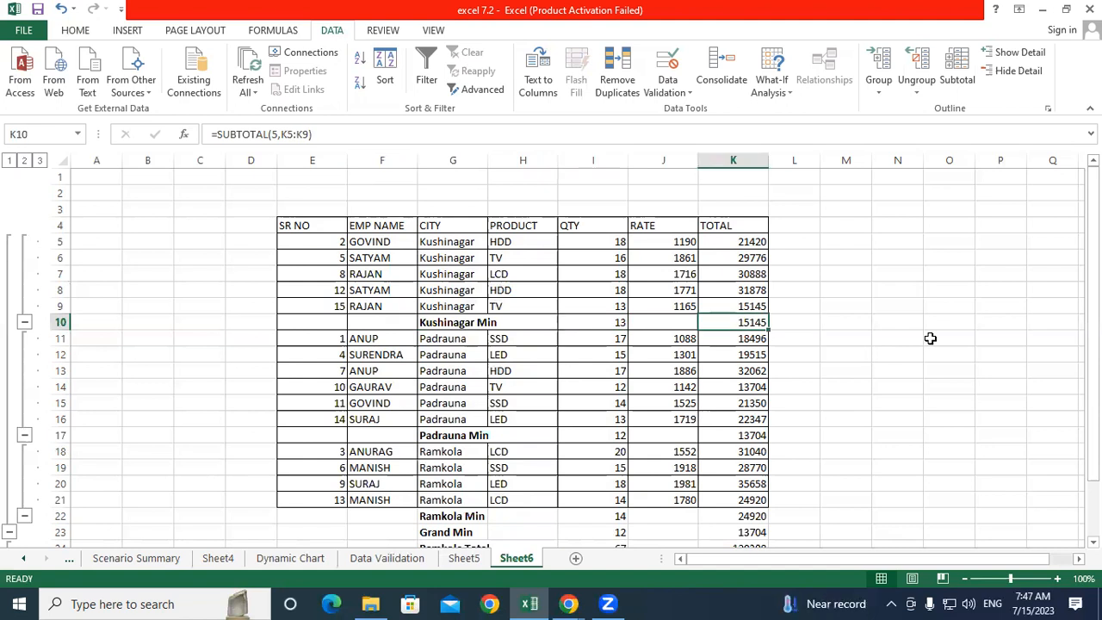
click(426, 436)
click(608, 436)
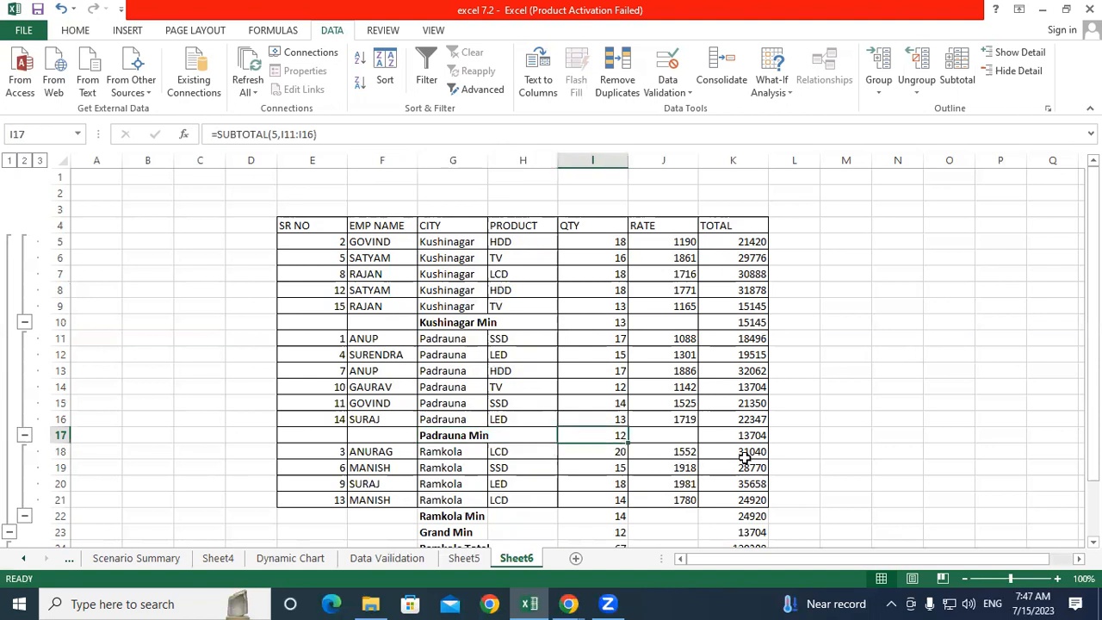
click(732, 435)
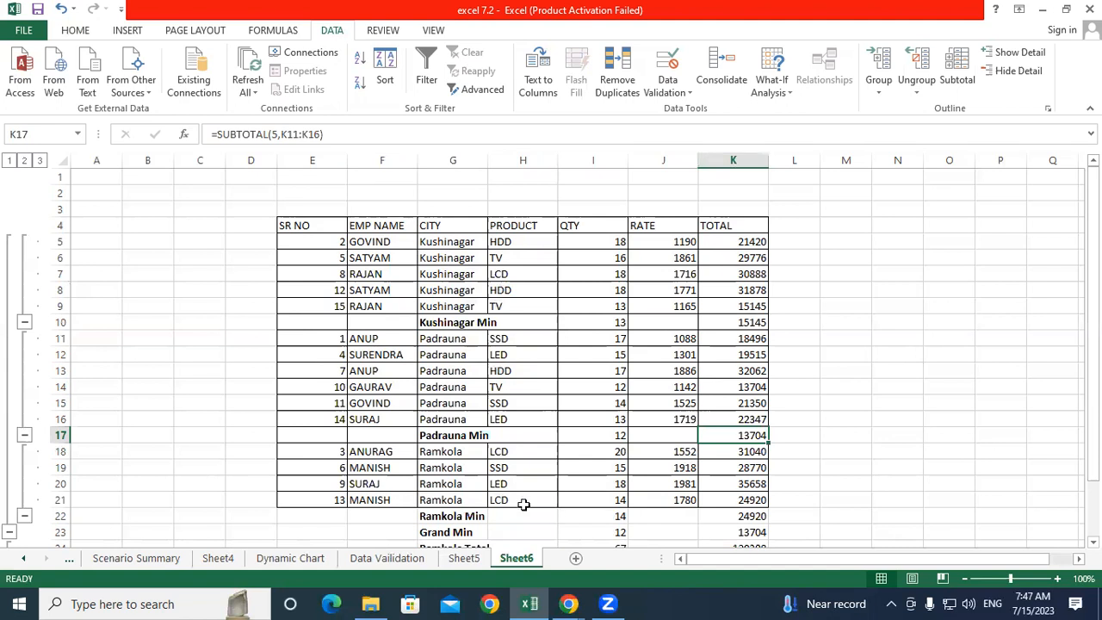
Step: Examine the Ramkola Min and Grand Min rows, comparing the grand minimum with the QTY column values
scroll(521, 506, down, 1)
drag(461, 466, 624, 482)
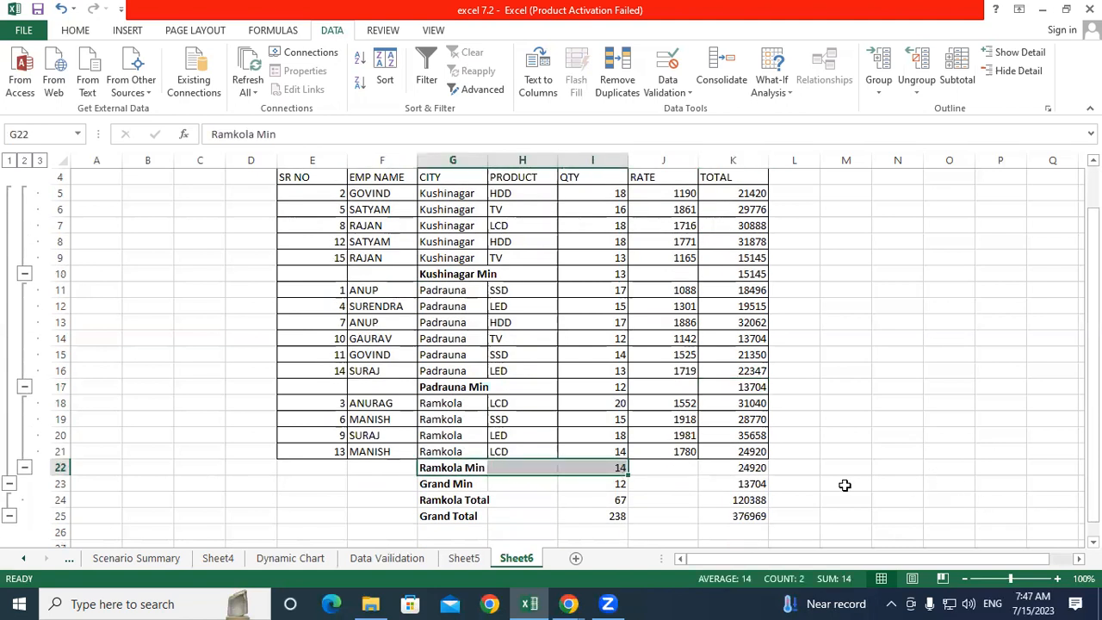
click(750, 469)
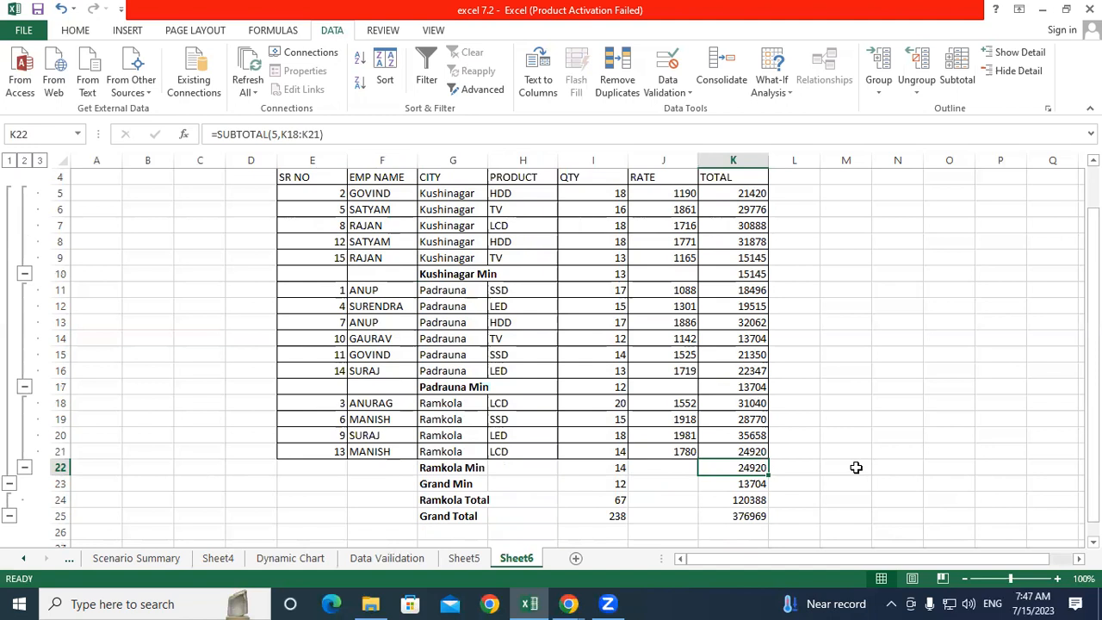
drag(478, 470, 733, 467)
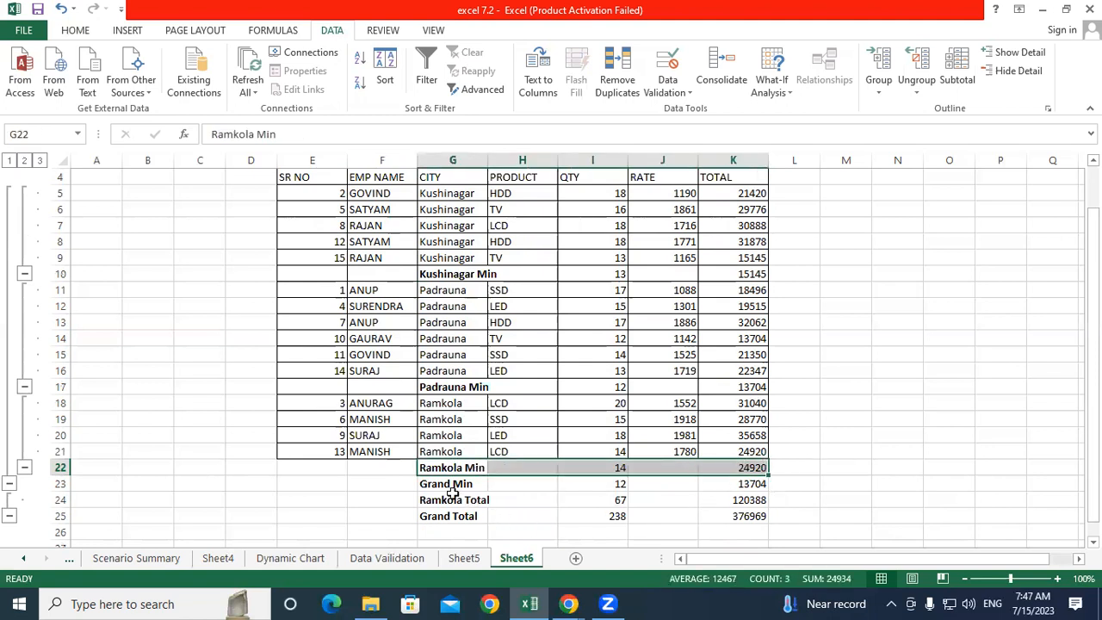
drag(448, 484, 510, 483)
drag(584, 191, 612, 455)
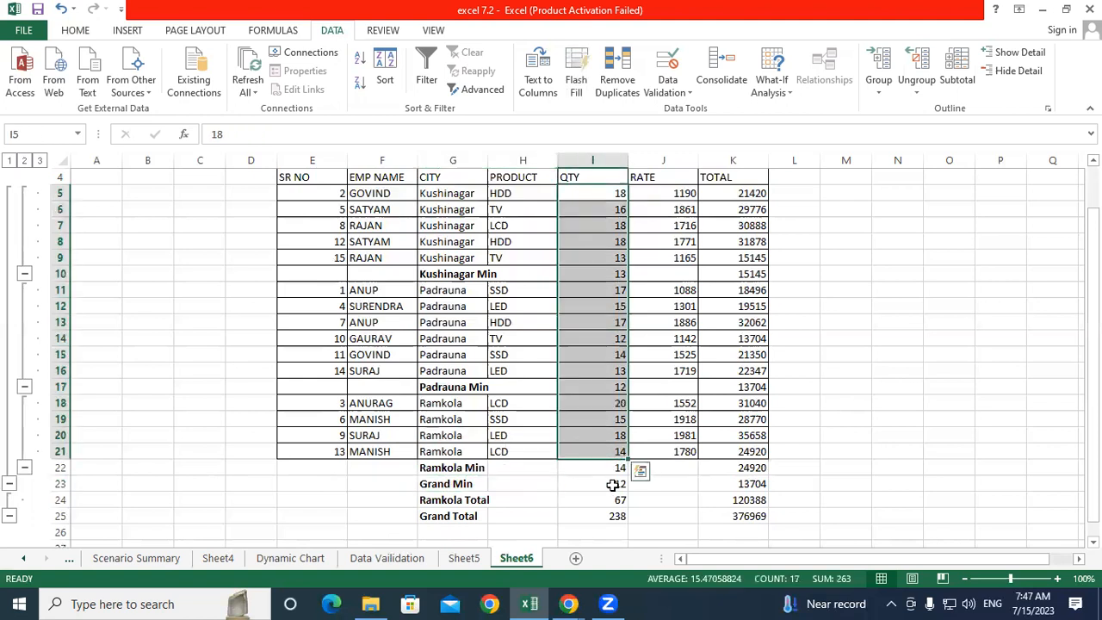
click(613, 485)
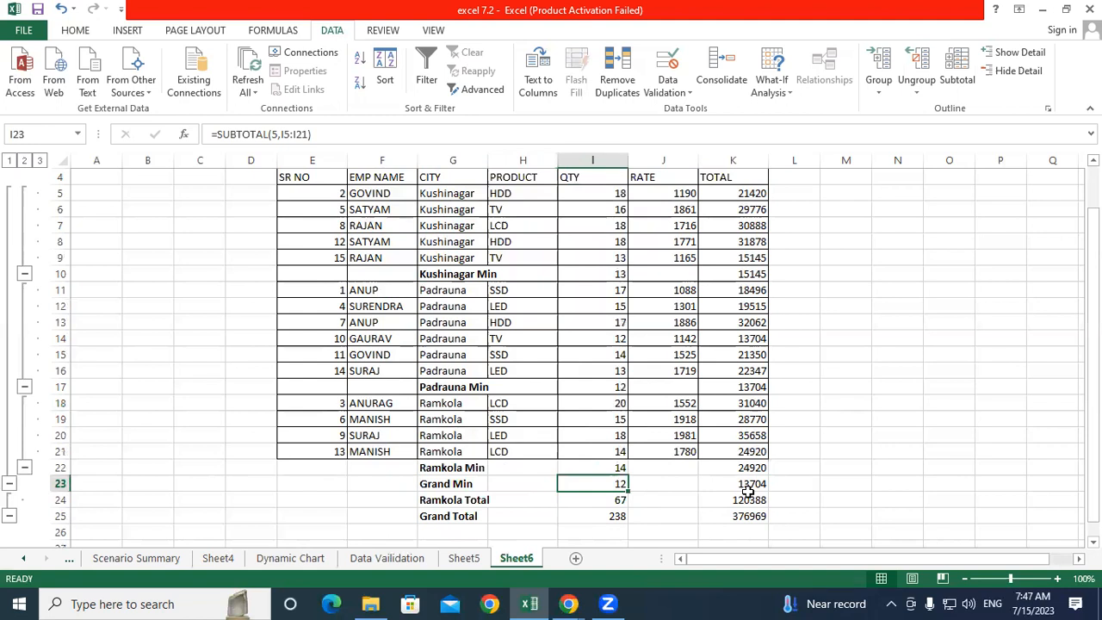
click(750, 485)
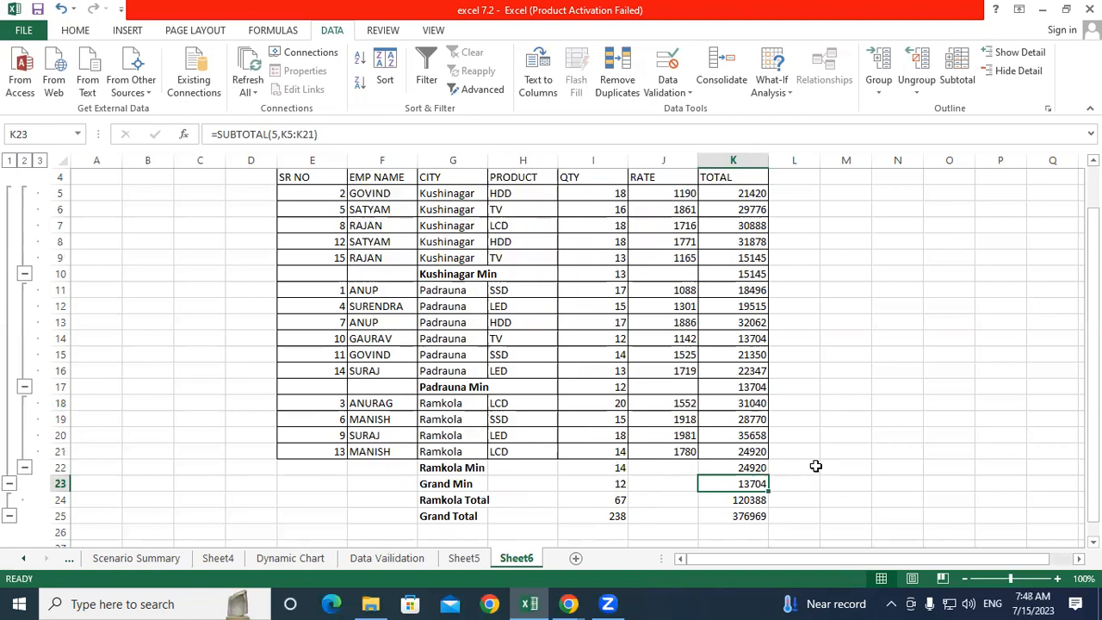
scroll(809, 463, up, 1)
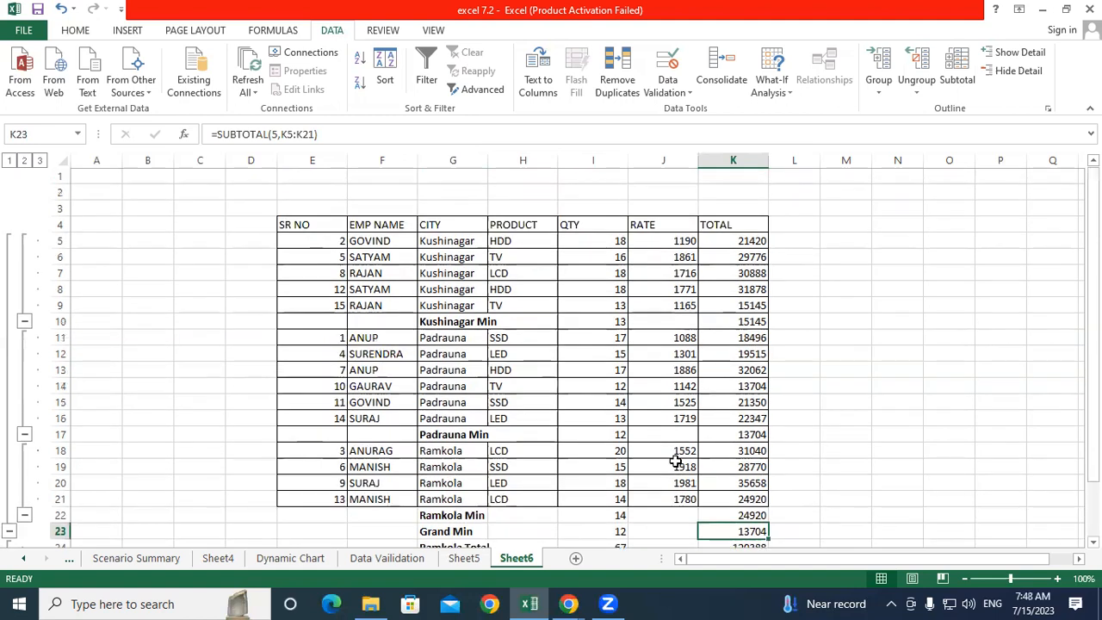
click(382, 245)
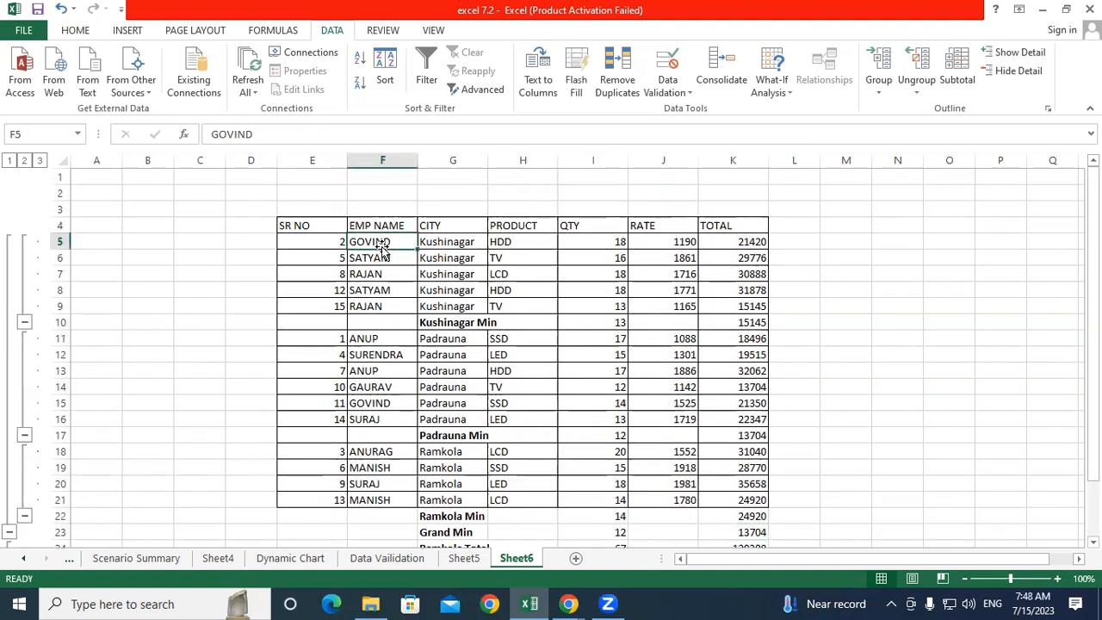
click(369, 405)
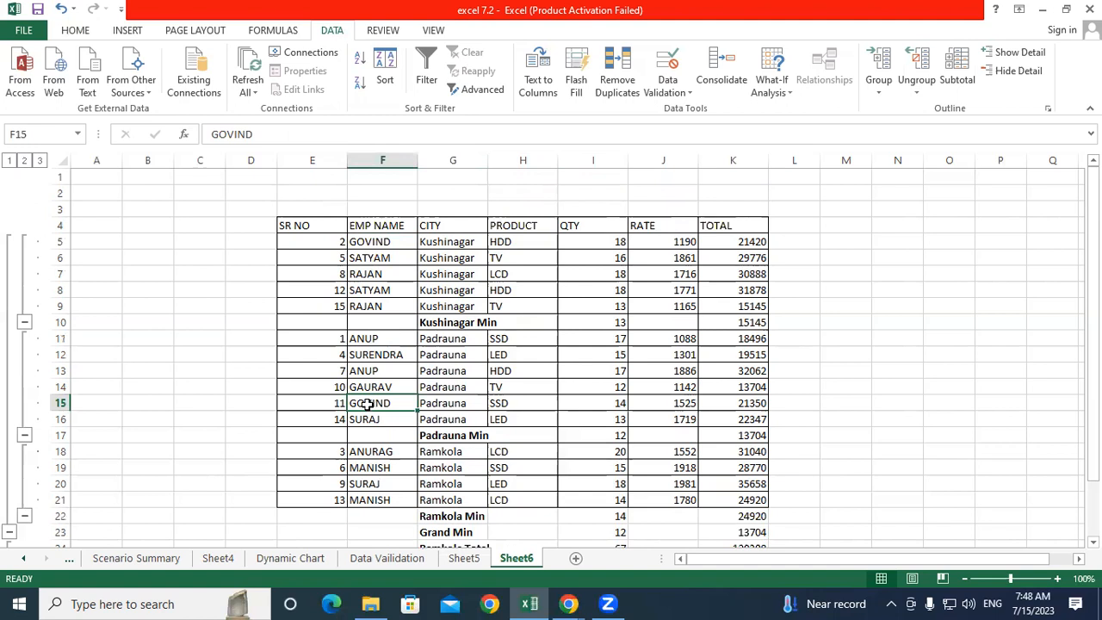
Step: Copy the sales table from the Dynamic Chart sheet to cell E4 of a new sheet and fit columns E to K to their contents
click(575, 560)
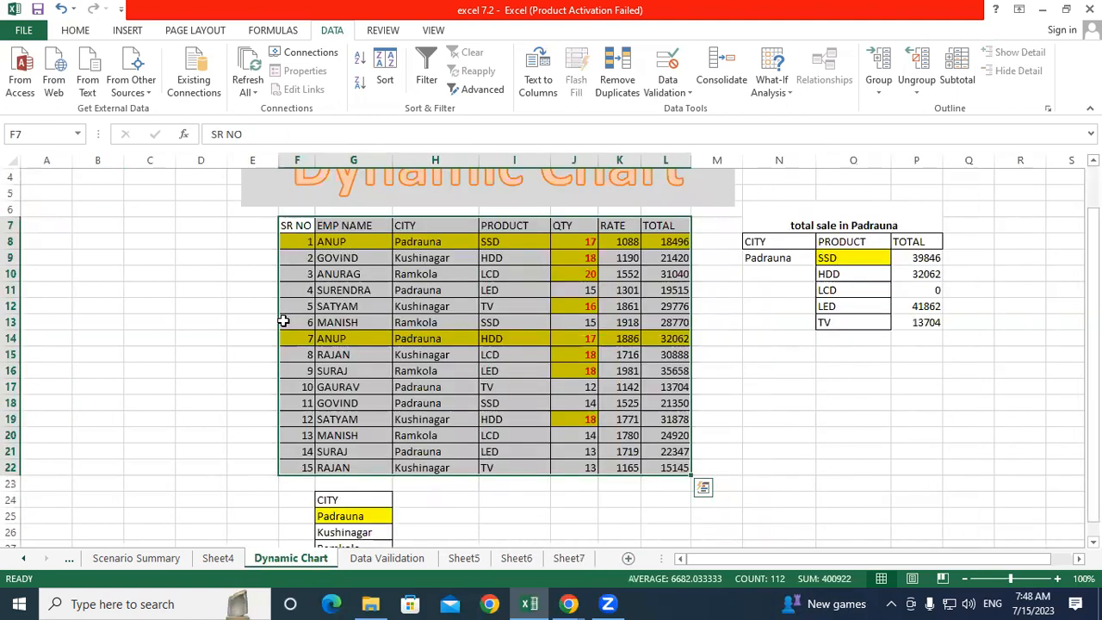
key(ctrl+c)
click(233, 229)
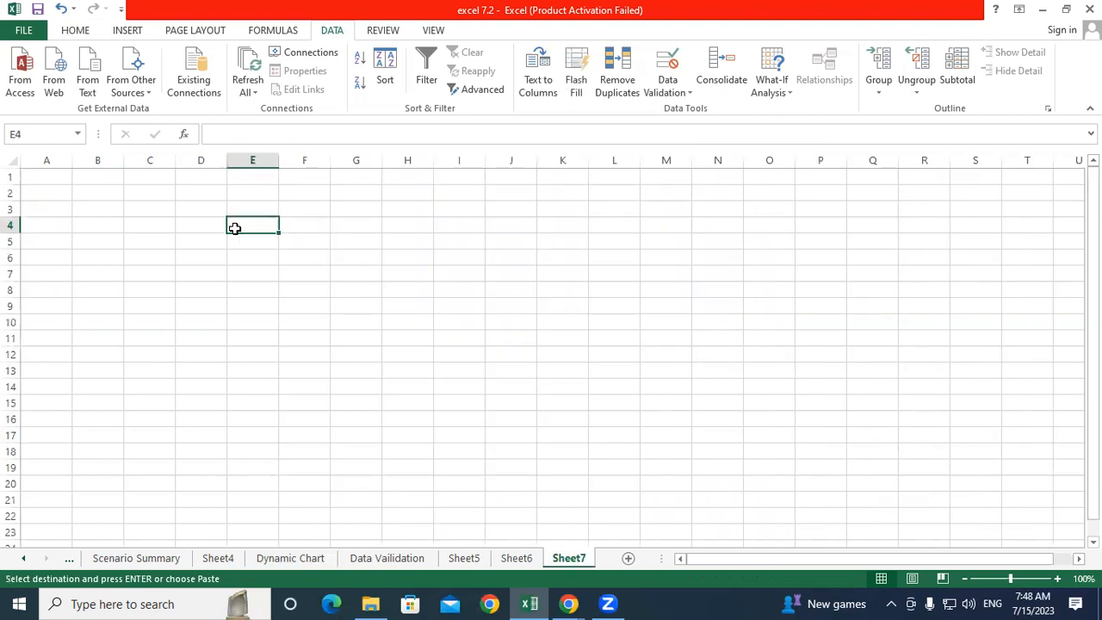
key(ctrl+v)
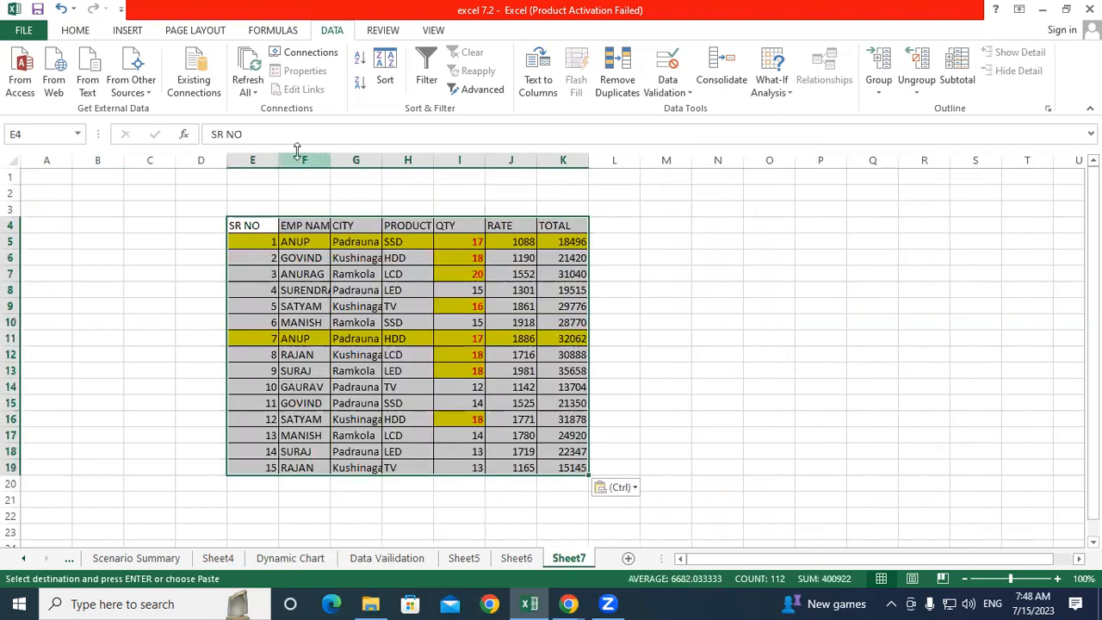
drag(259, 157, 598, 160)
click(365, 302)
Step: Sort the pasted table by the EMP NAME column from A to Z, expanding the selection to the neighbouring data
drag(319, 242, 323, 462)
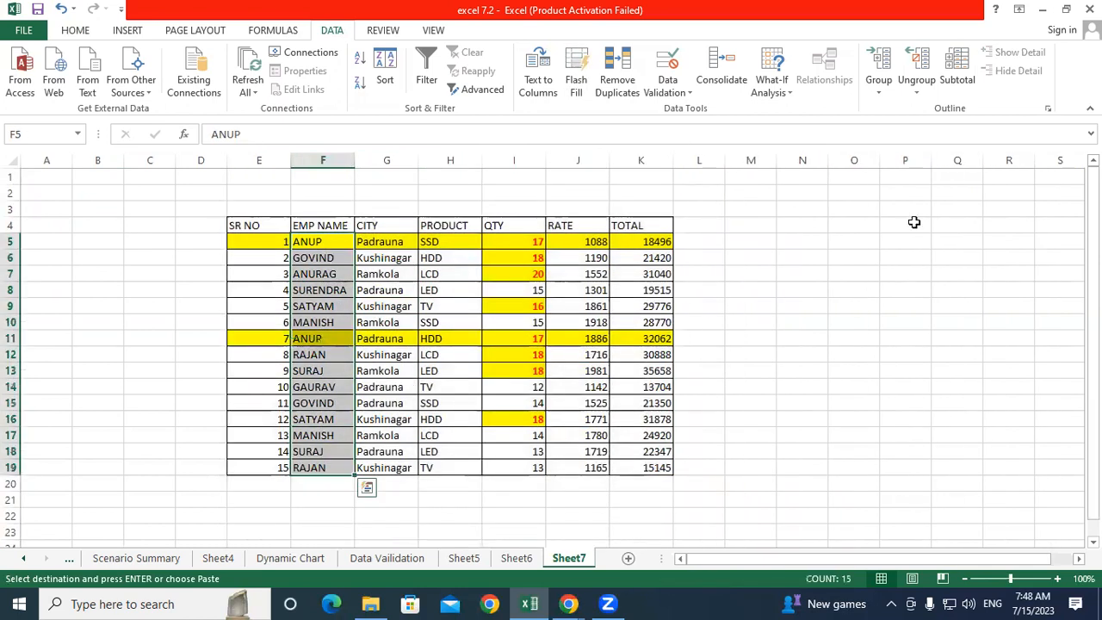
click(360, 62)
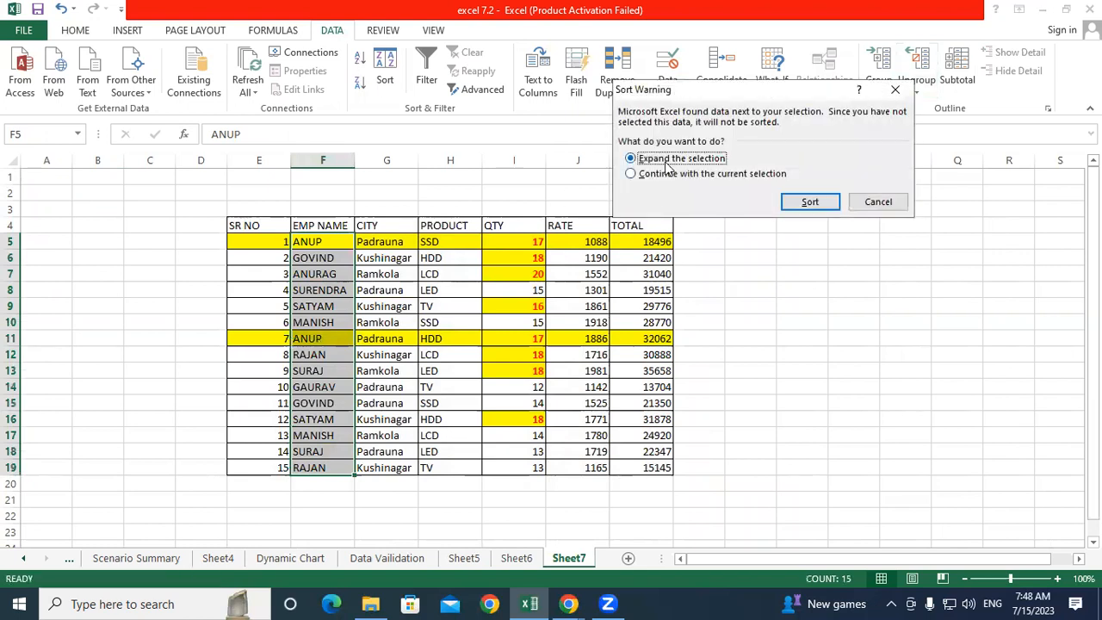
click(810, 202)
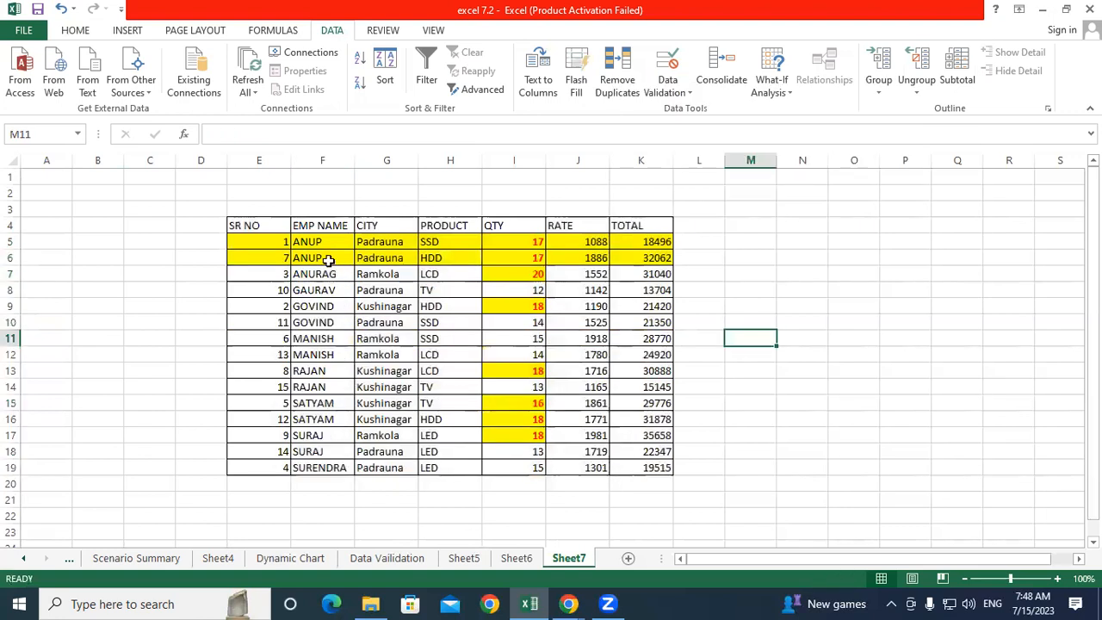
Step: Review how the sorted EMP NAME column groups the repeated employee names
drag(315, 243, 322, 260)
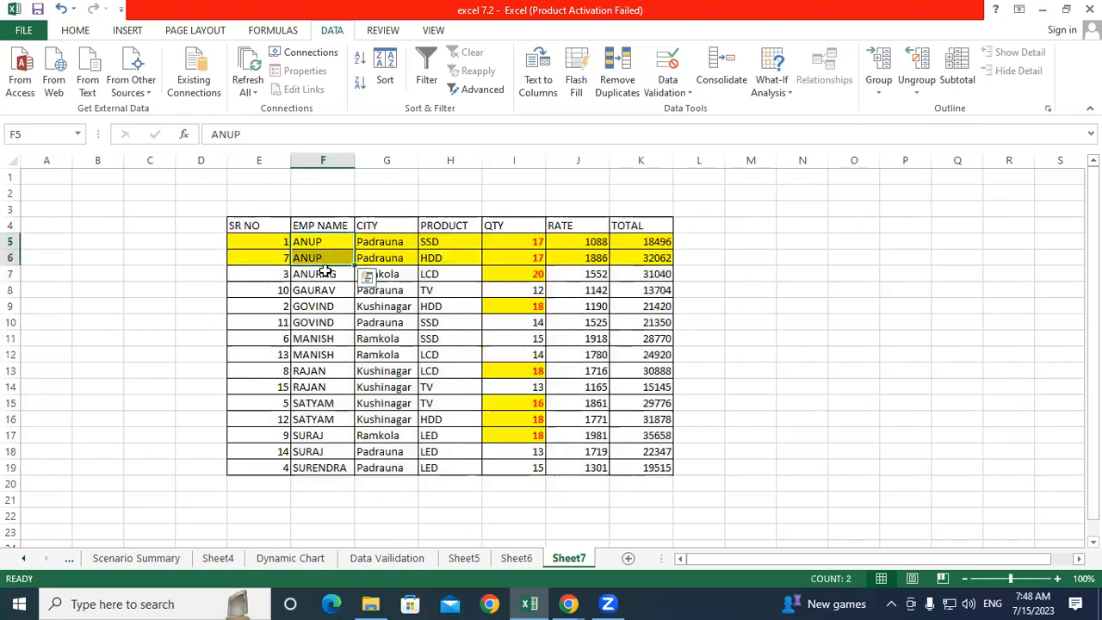
click(326, 272)
click(323, 290)
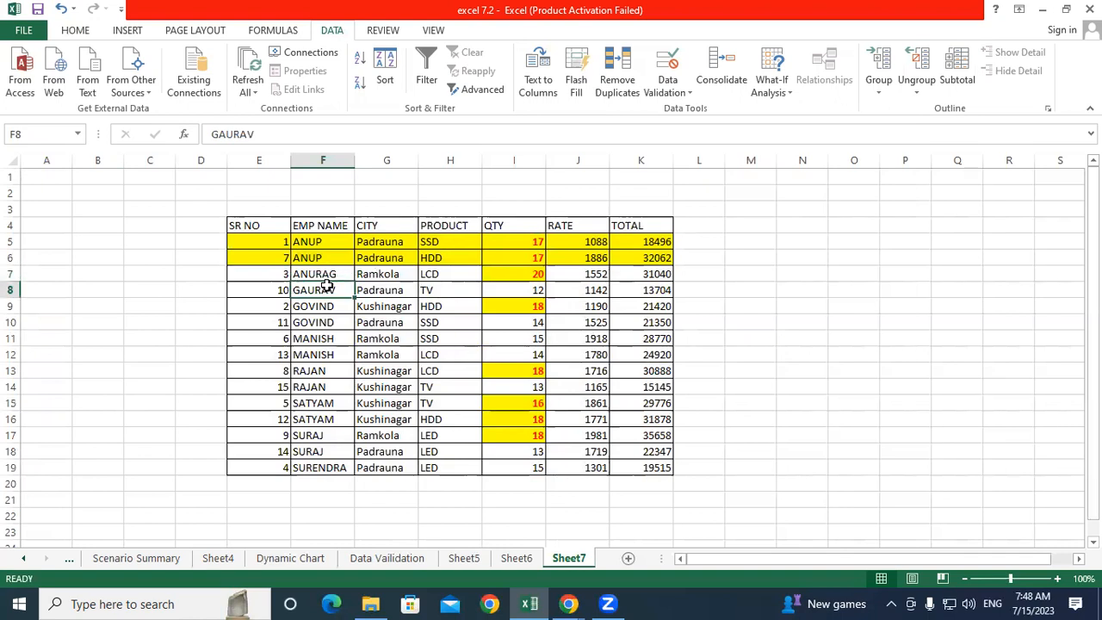
drag(328, 306, 320, 452)
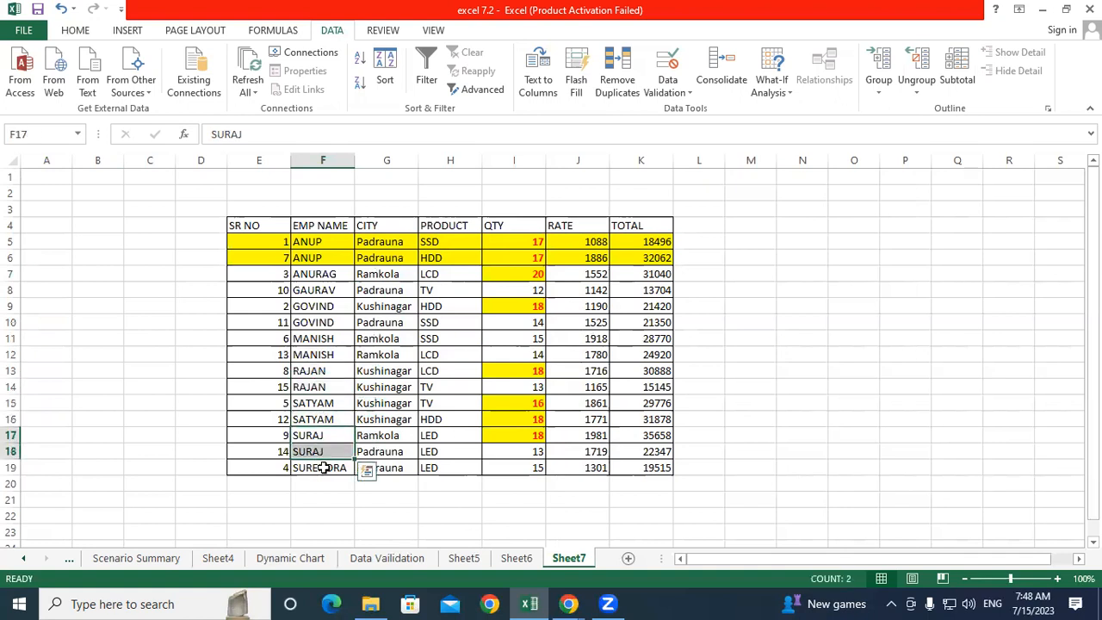
click(322, 468)
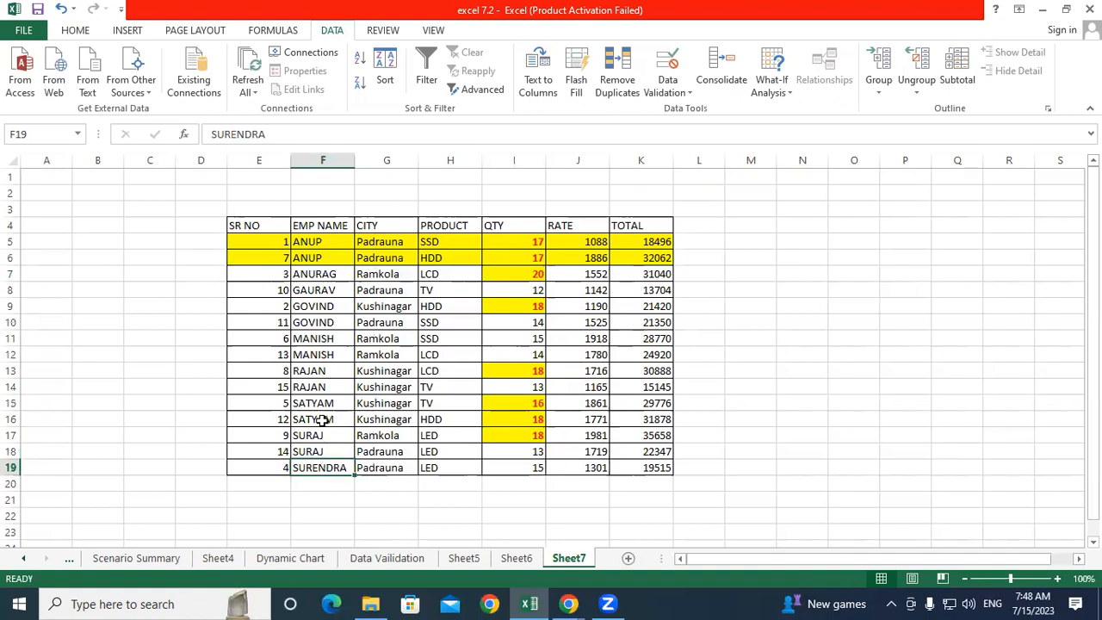
Step: Subtotal the table E4:K19 at each change in EMP NAME, using Sum on both QTY and TOTAL
click(452, 333)
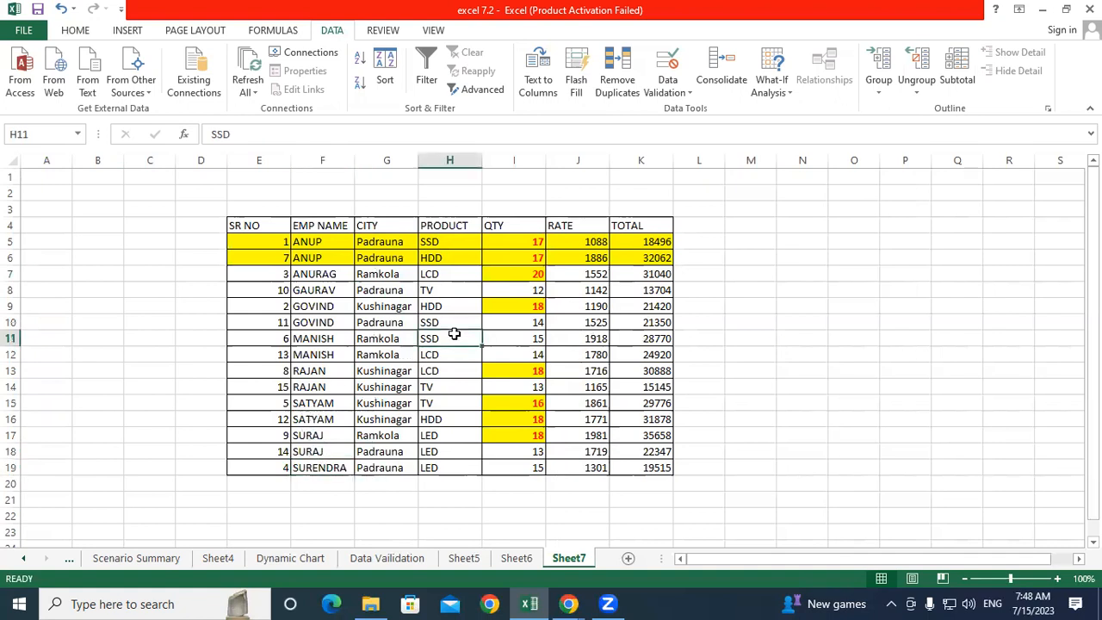
drag(244, 226, 652, 469)
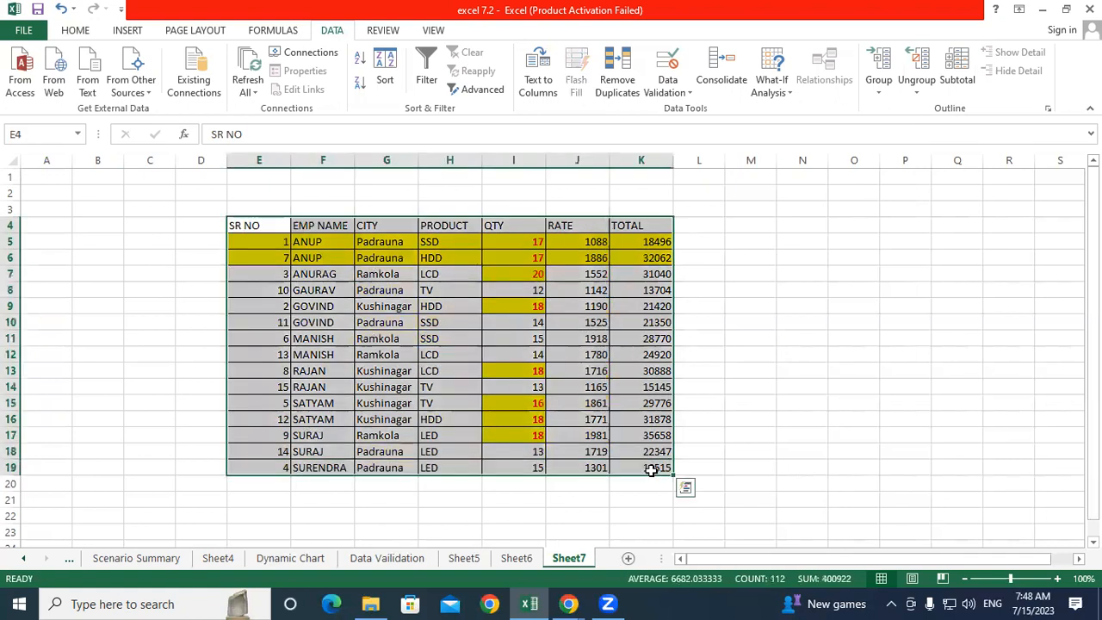
click(958, 71)
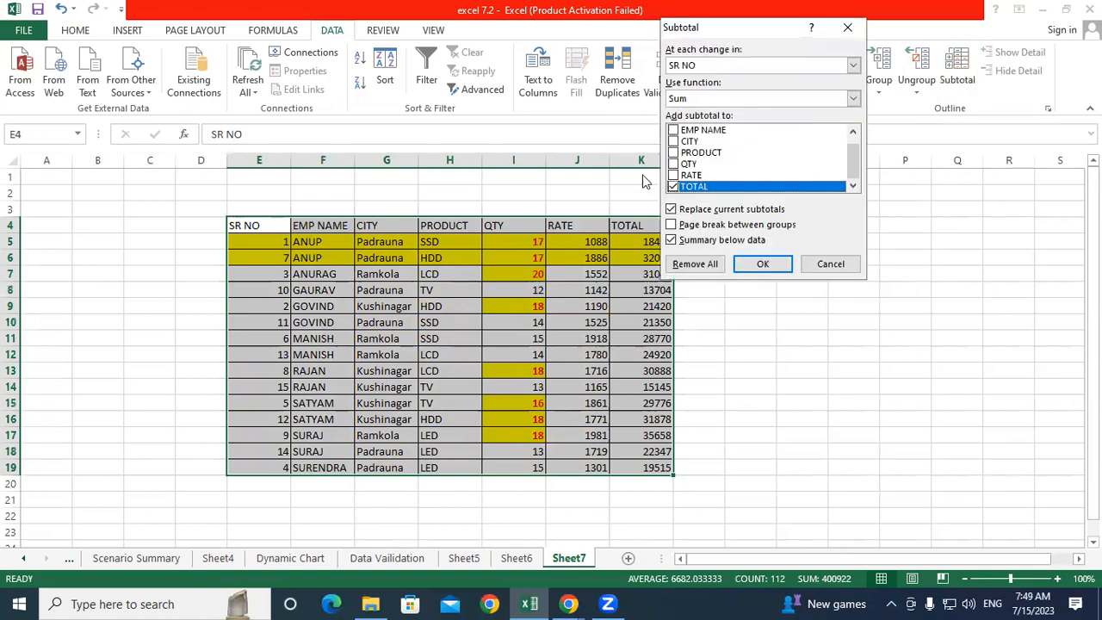
click(733, 182)
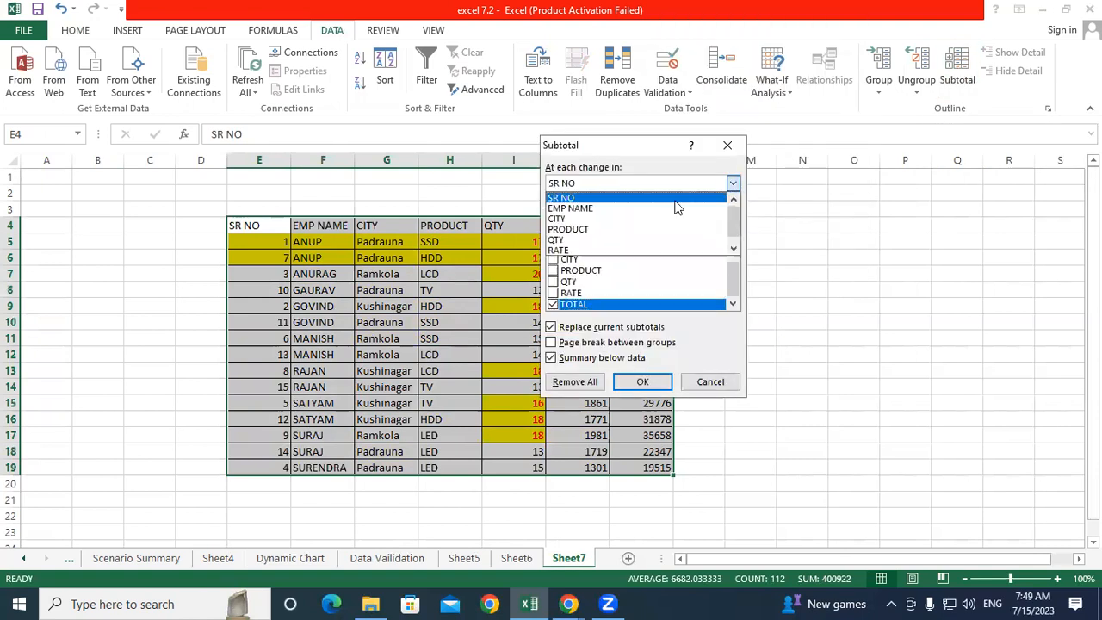
click(614, 209)
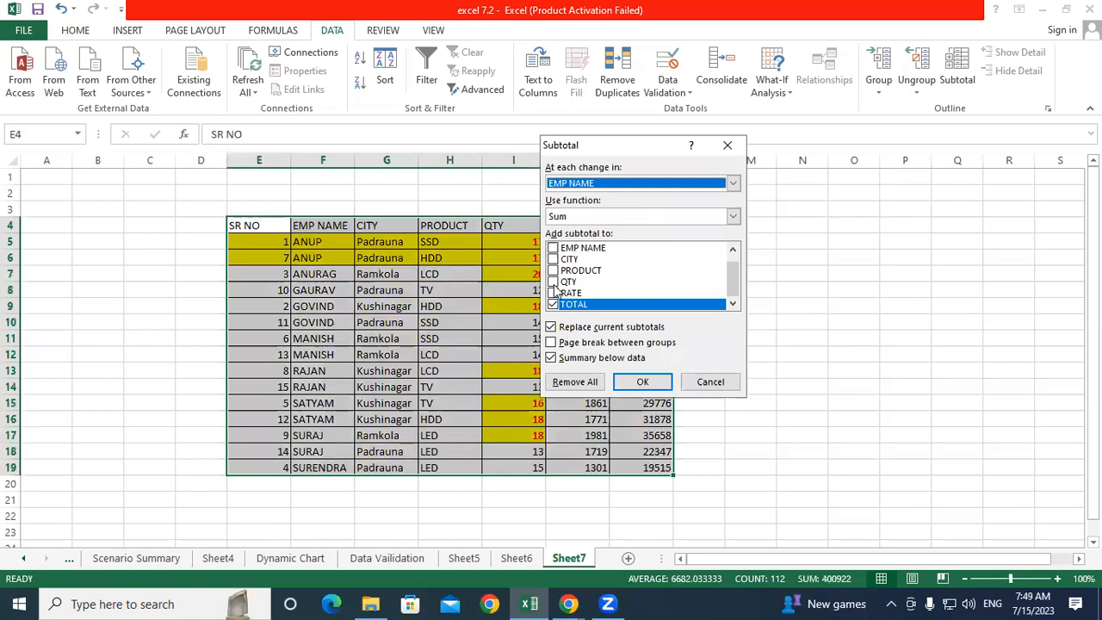
click(553, 283)
click(641, 382)
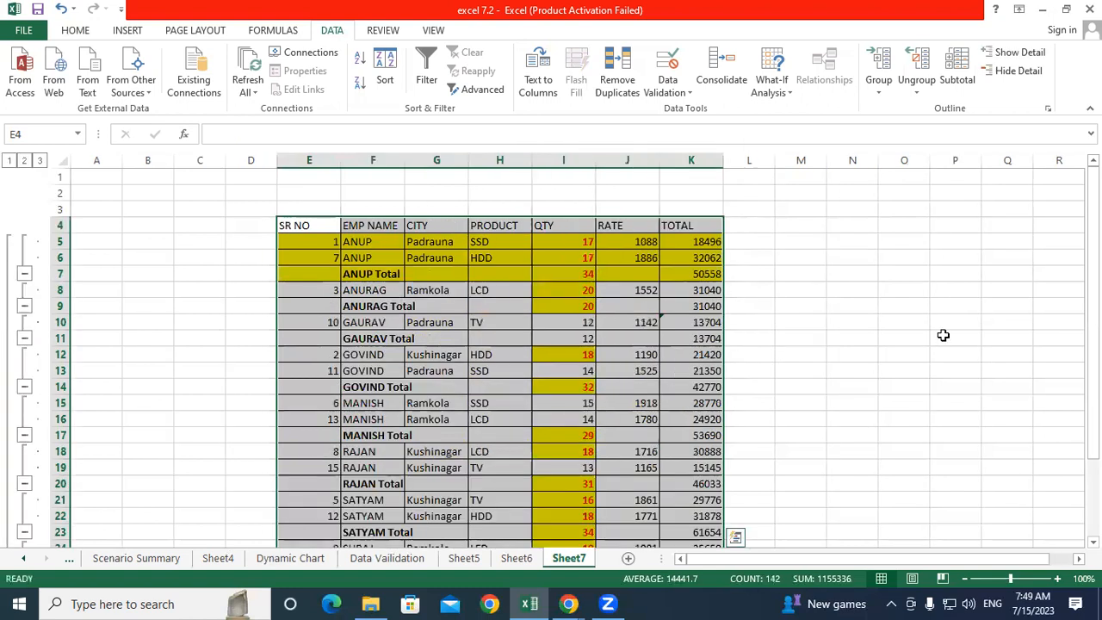
click(944, 335)
Step: Examine the employee total rows, comparing their QTY and TOTAL subtotals with the sales rows above them
drag(383, 274, 571, 274)
click(710, 274)
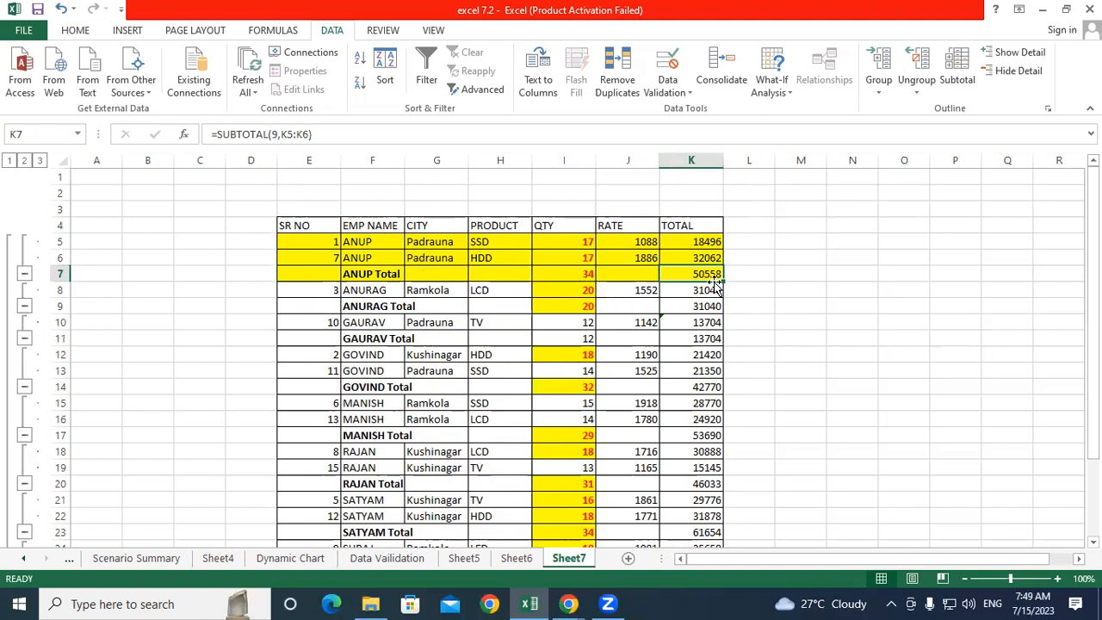
drag(350, 305, 577, 302)
click(577, 301)
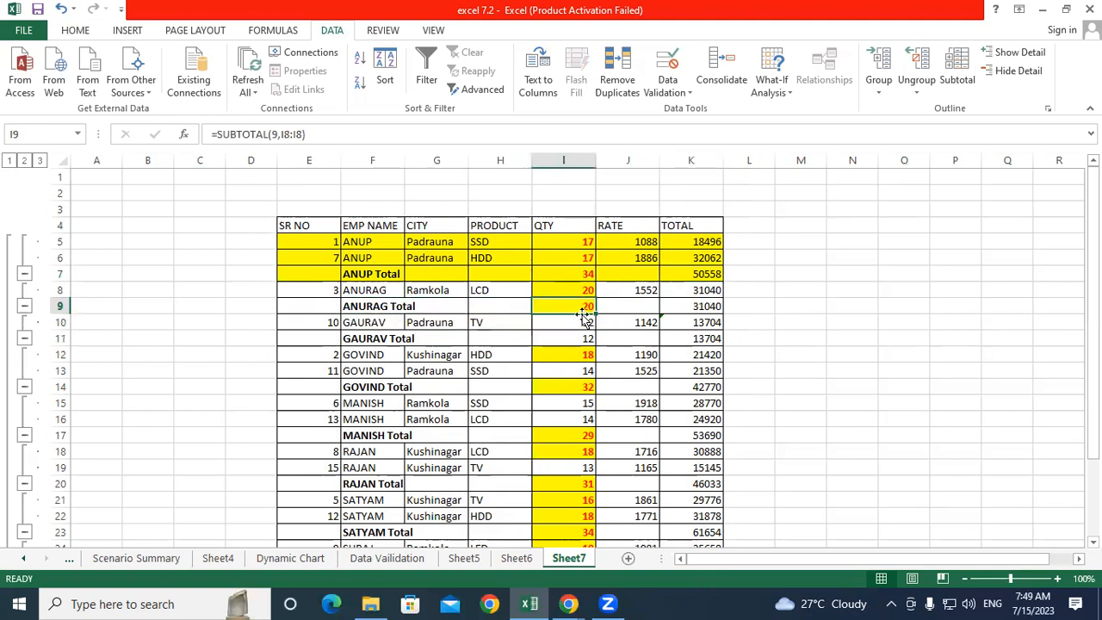
drag(356, 339, 618, 341)
drag(362, 386, 560, 387)
click(571, 356)
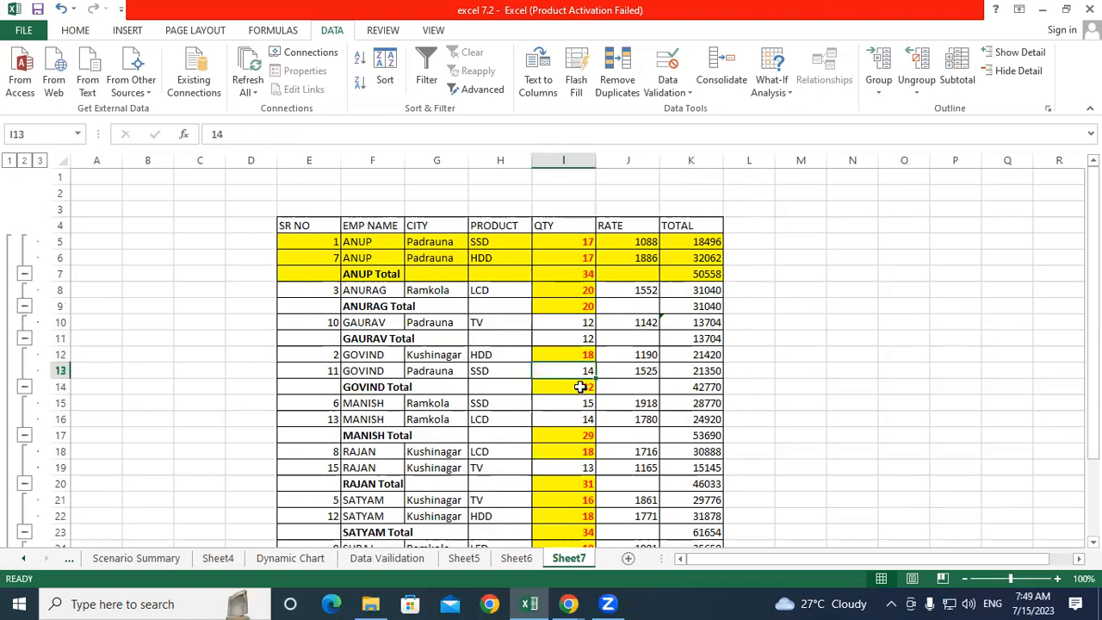
click(579, 387)
click(678, 355)
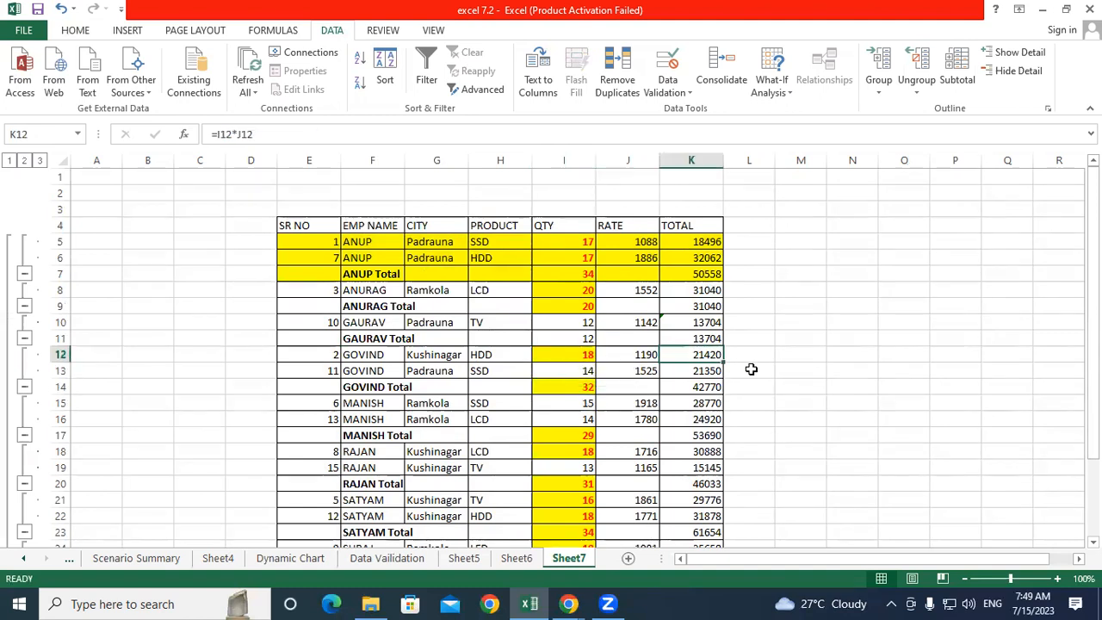
click(708, 387)
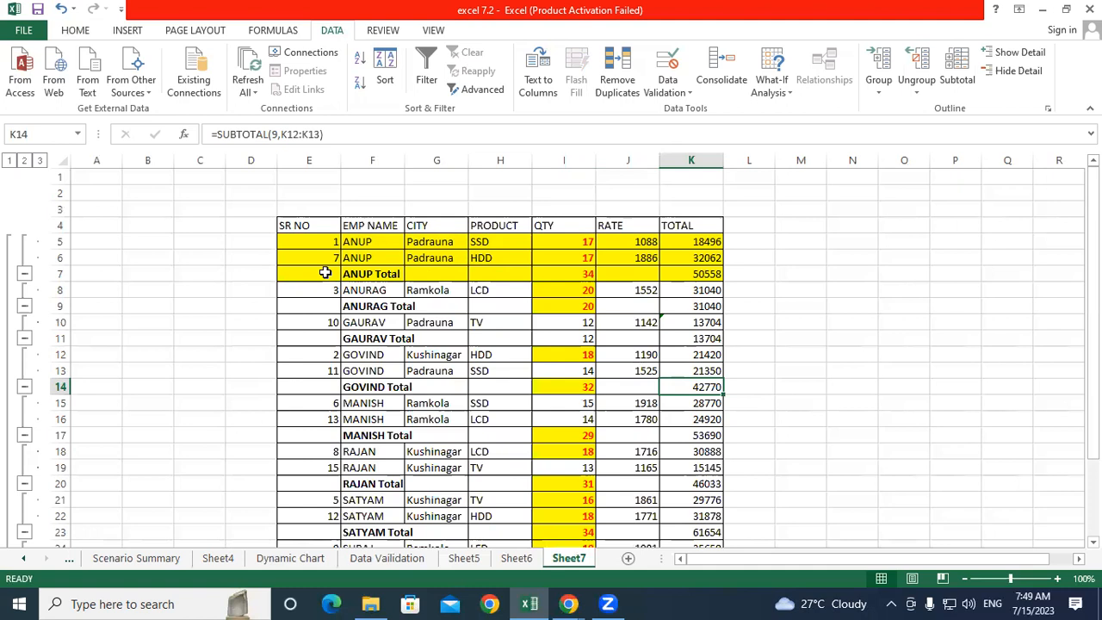
click(962, 291)
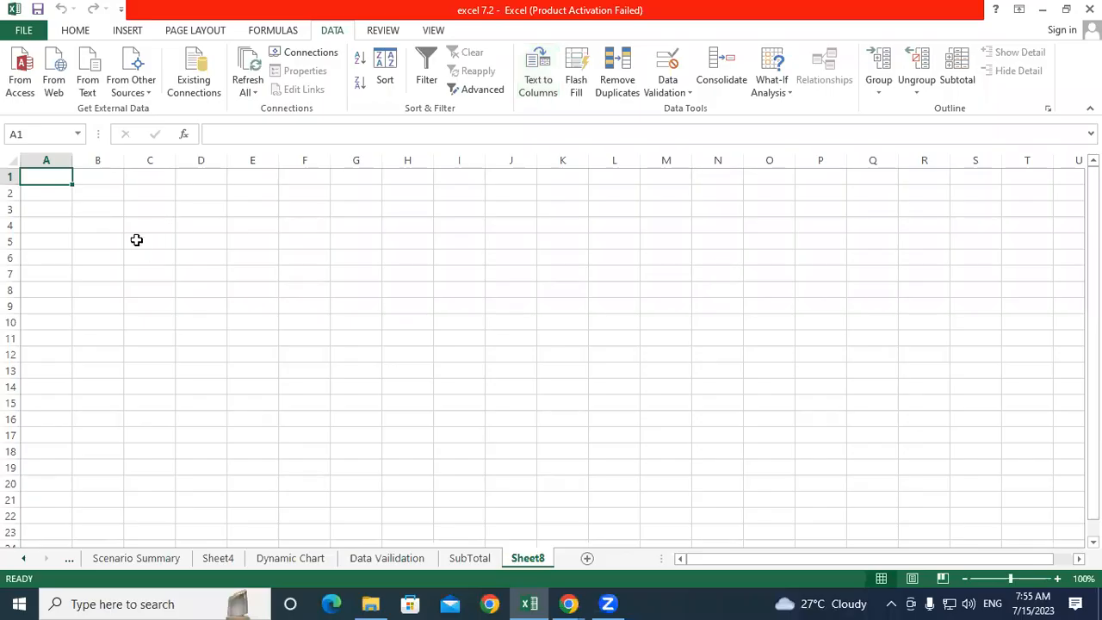
drag(56, 175, 189, 335)
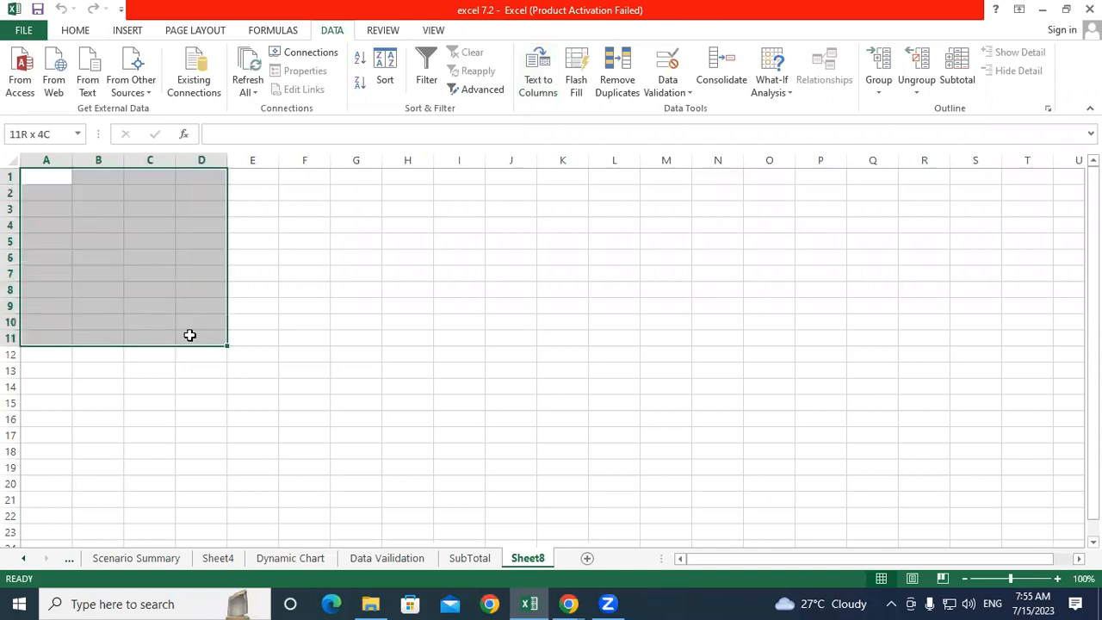
shift+click(314, 381)
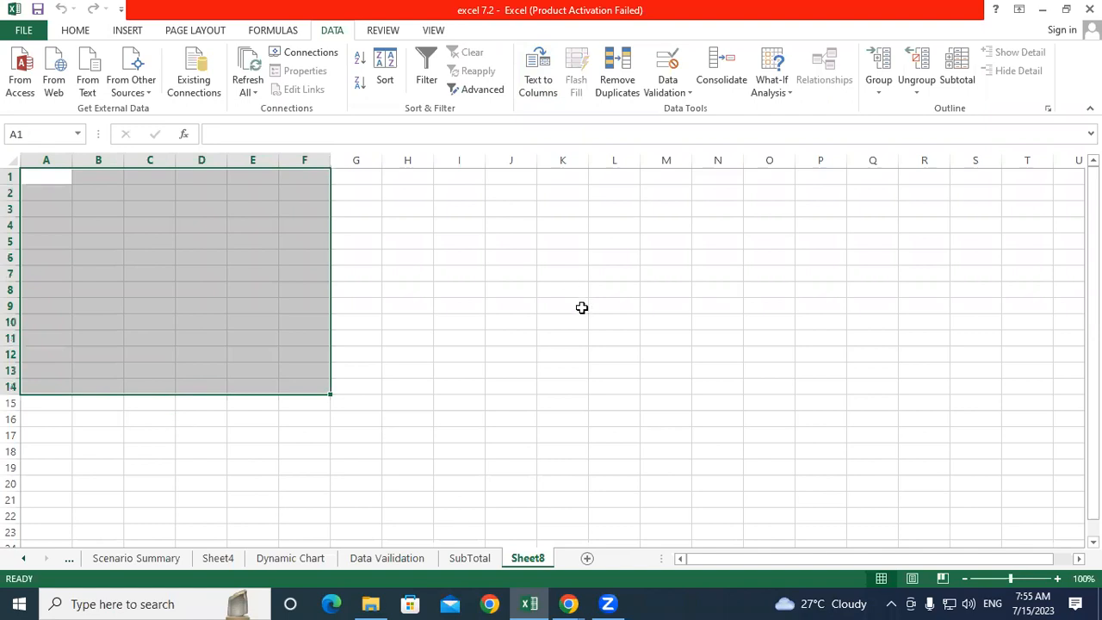
click(51, 177)
shift+click(343, 323)
drag(343, 323, 356, 354)
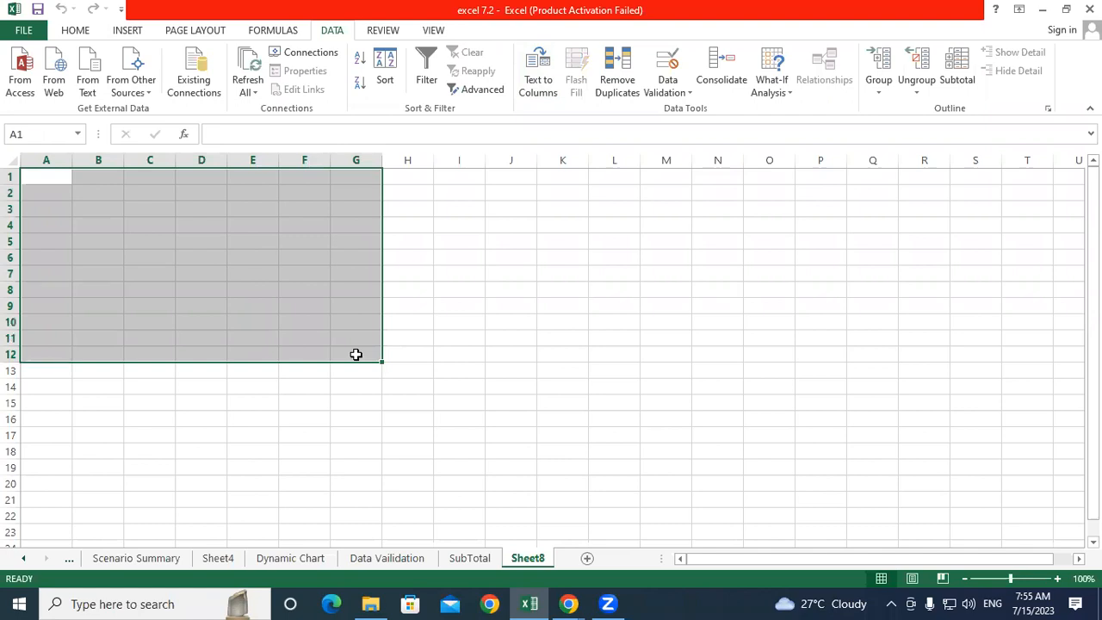
click(344, 439)
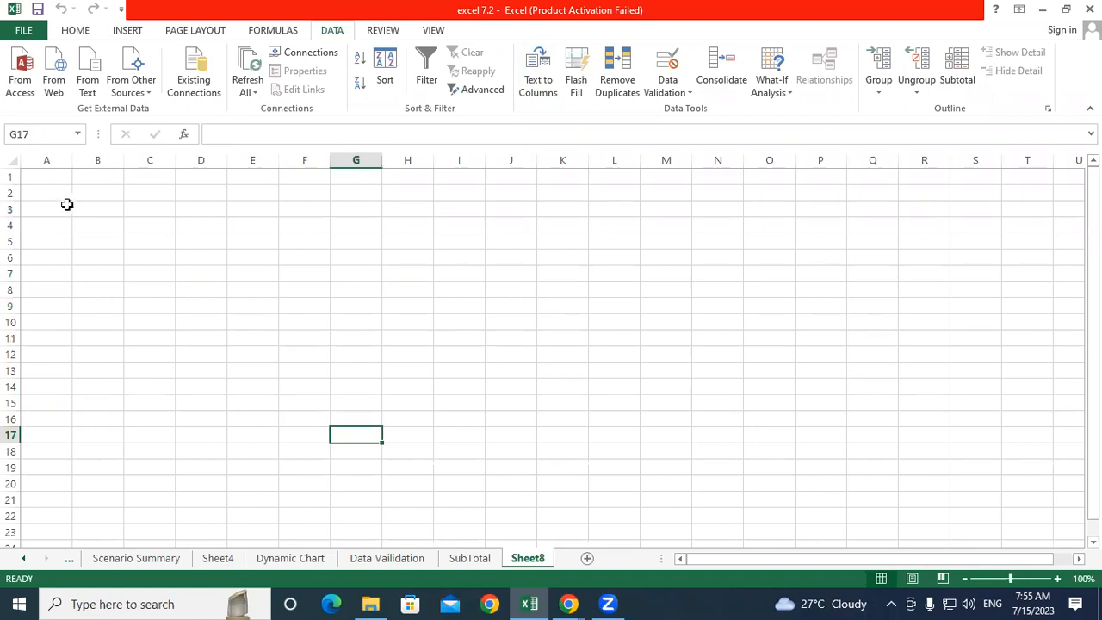
Step: Select cells A1 and F13 as the corners of the working area and write each reference on screen in red
click(50, 180)
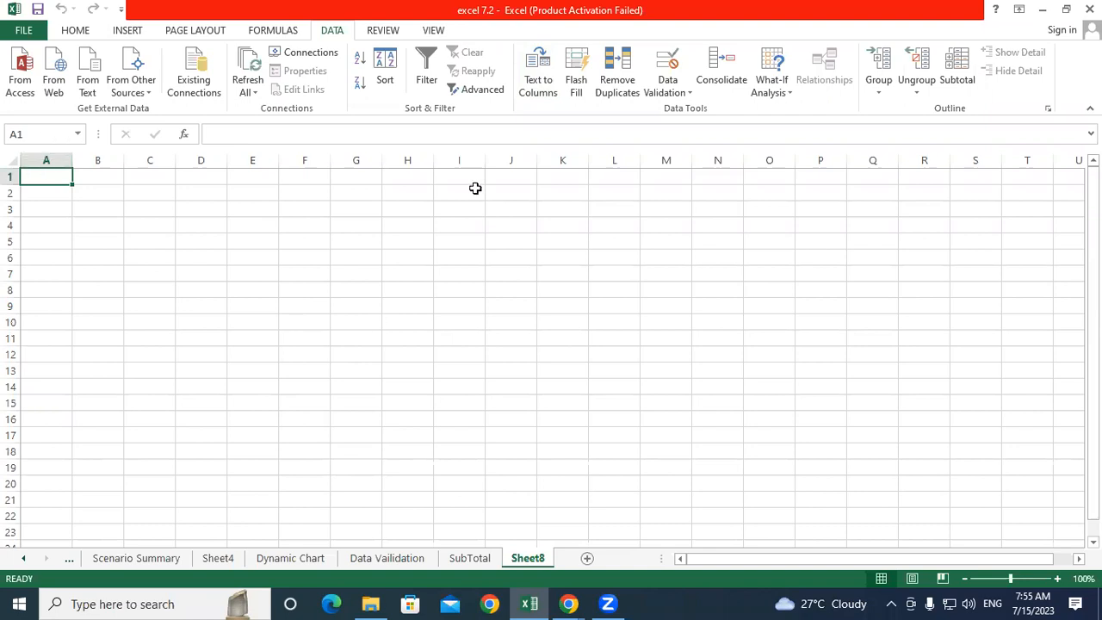
mouse_move(773, 175)
mouse_down()
mouse_move(790, 153)
mouse_move(806, 157)
mouse_up()
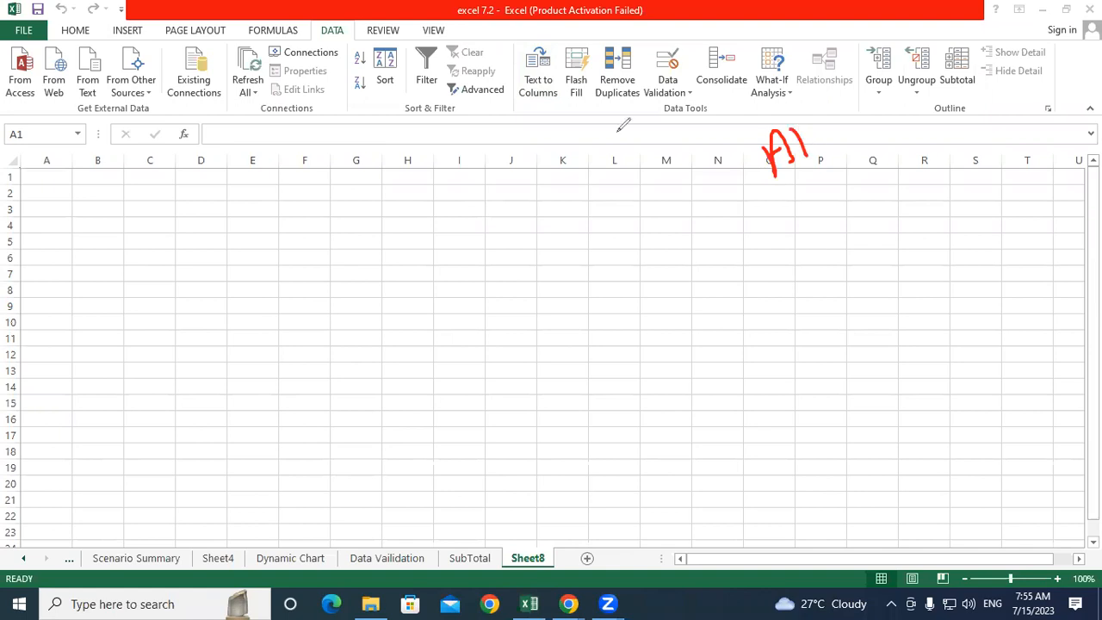
click(312, 168)
click(318, 371)
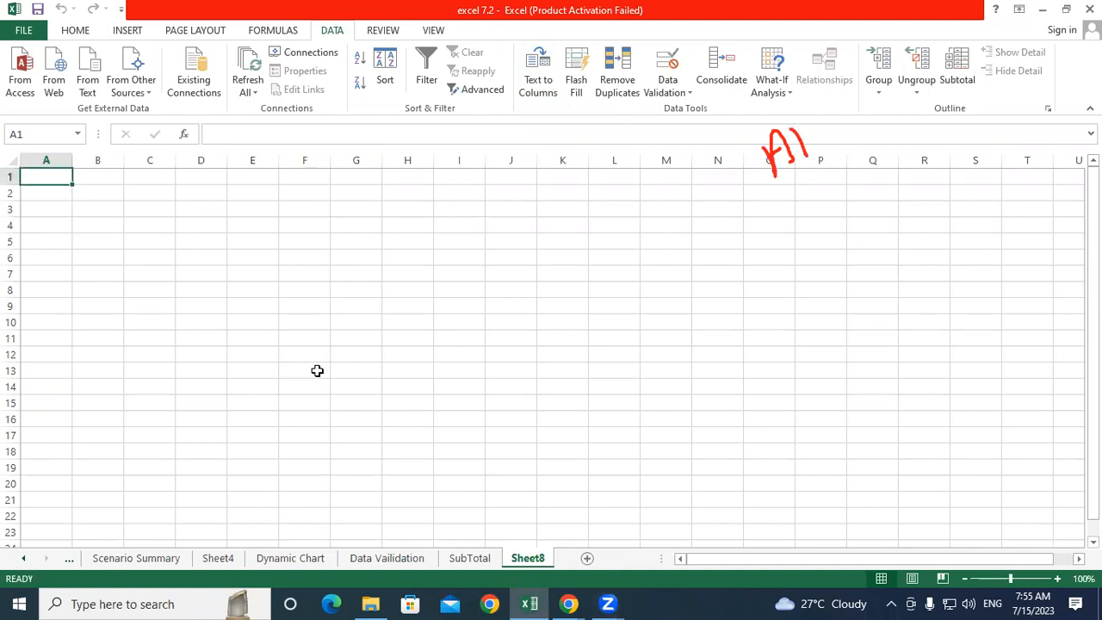
click(316, 370)
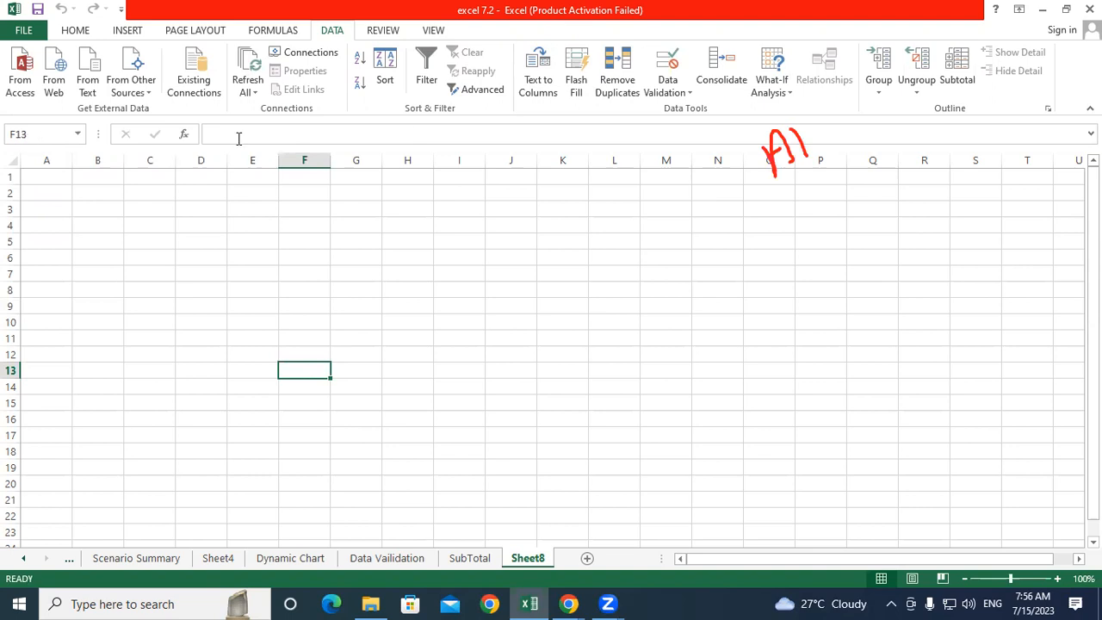
mouse_move(808, 214)
mouse_down()
mouse_move(824, 252)
mouse_move(823, 206)
mouse_move(848, 231)
mouse_move(871, 212)
mouse_move(864, 227)
mouse_up()
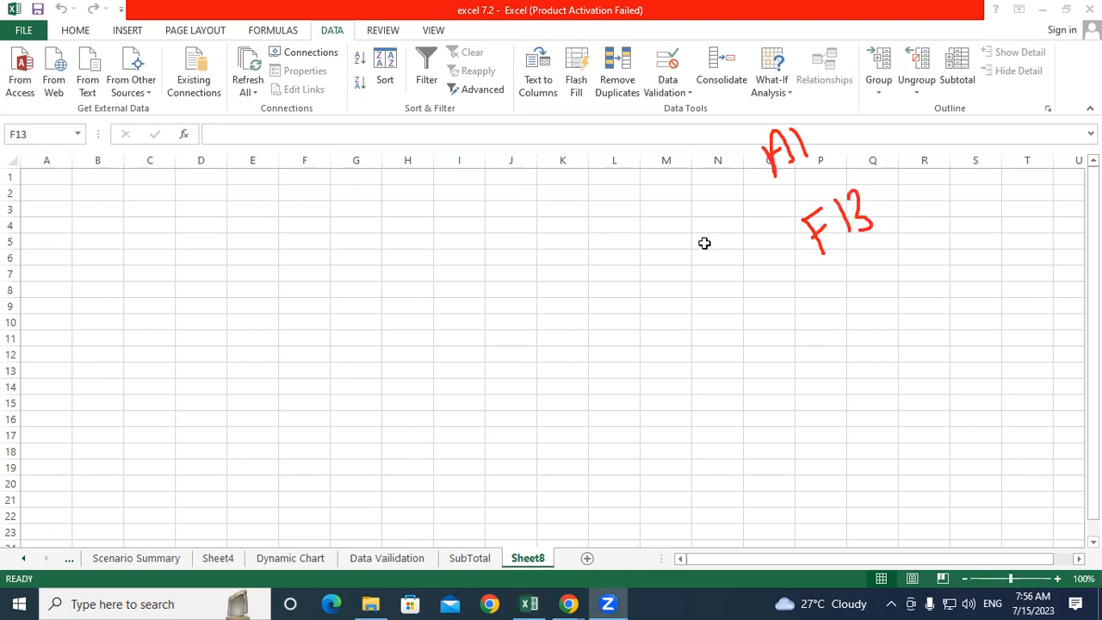
click(413, 109)
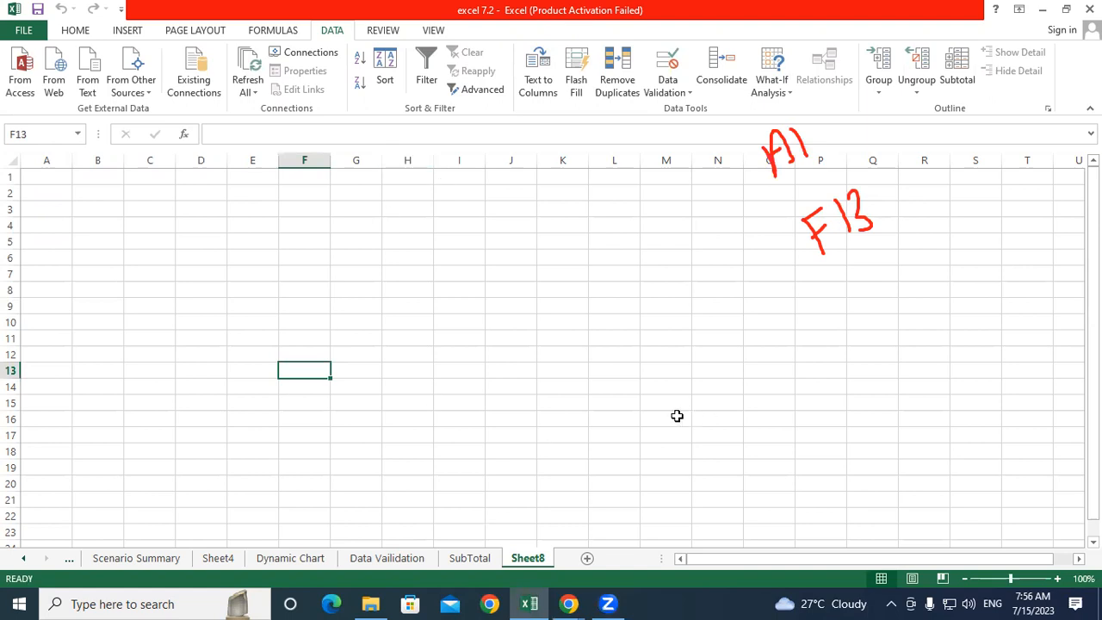
Step: Set the ScrollArea property of Sheet8 to A1:F13 in its Visual Basic properties and return to the worksheet
right_click(520, 566)
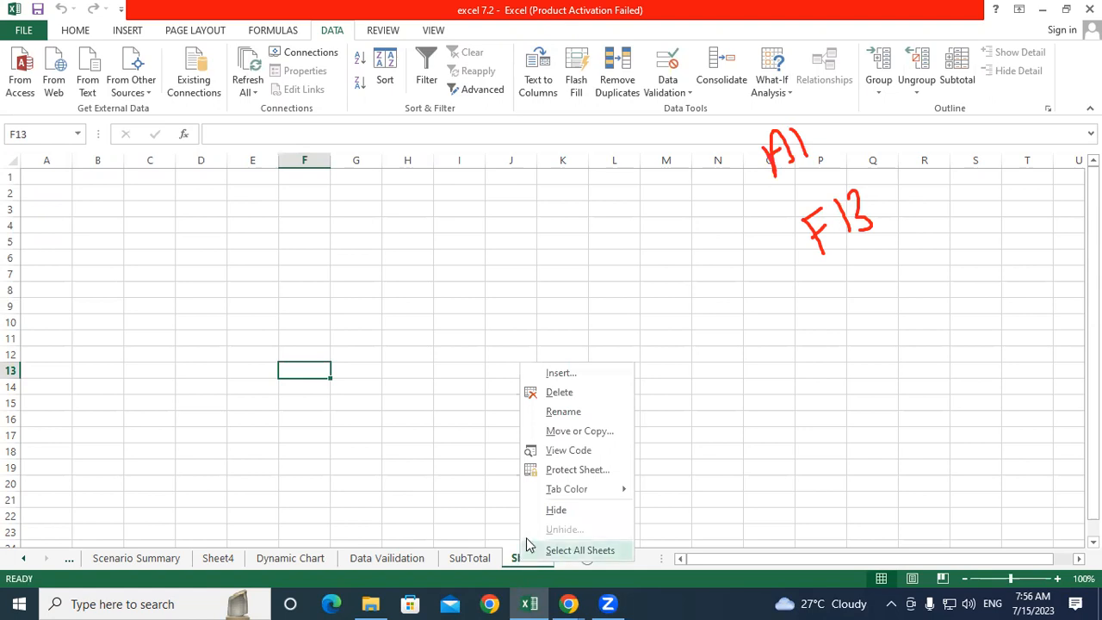
click(561, 457)
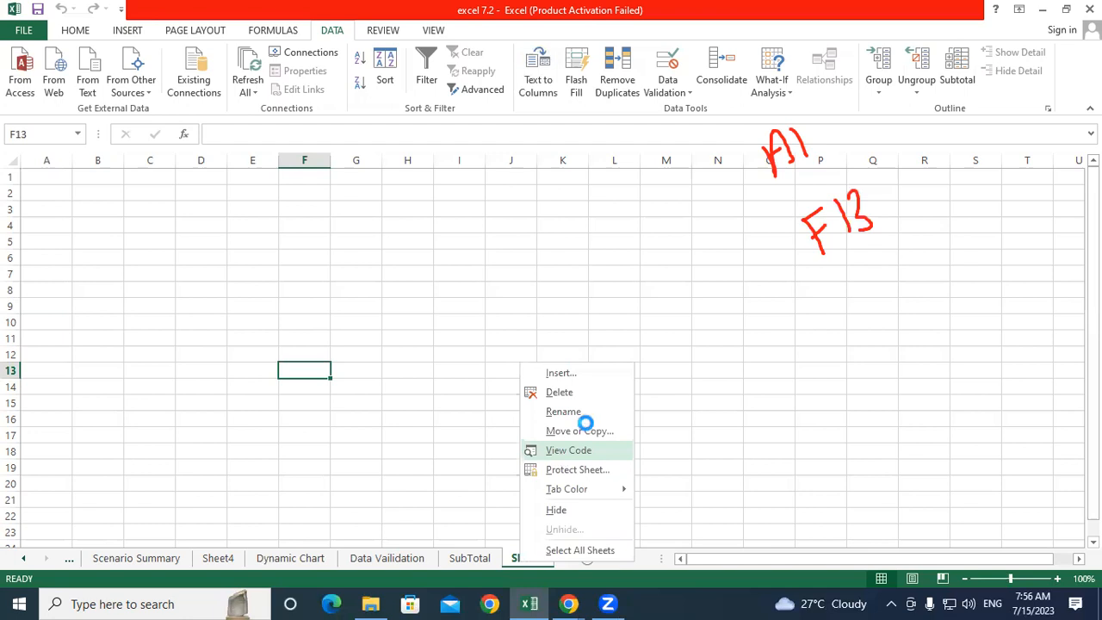
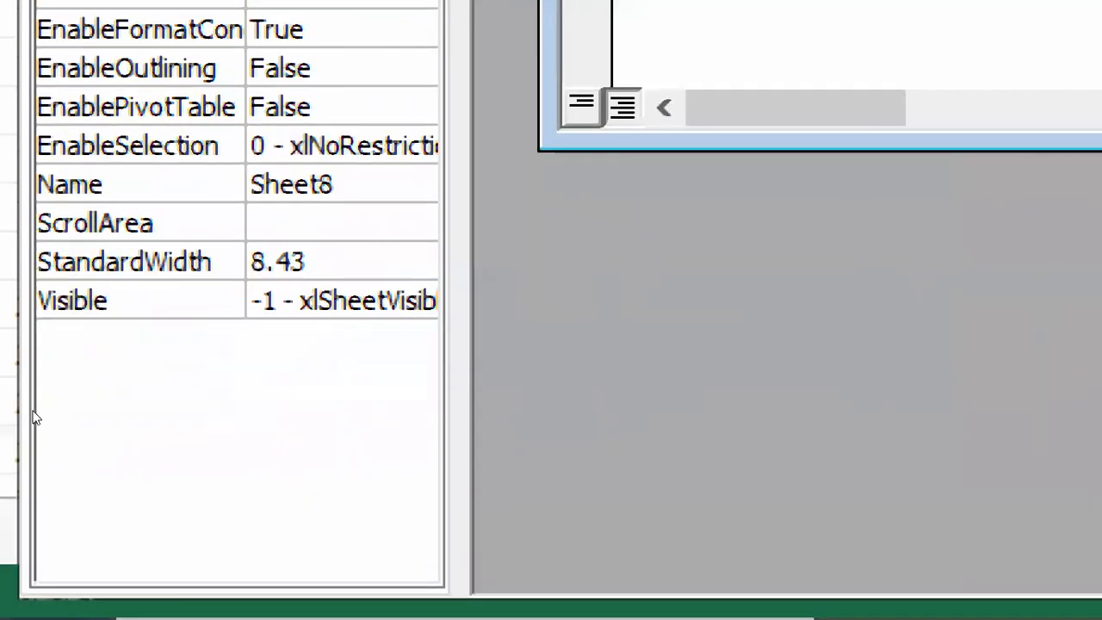
click(98, 457)
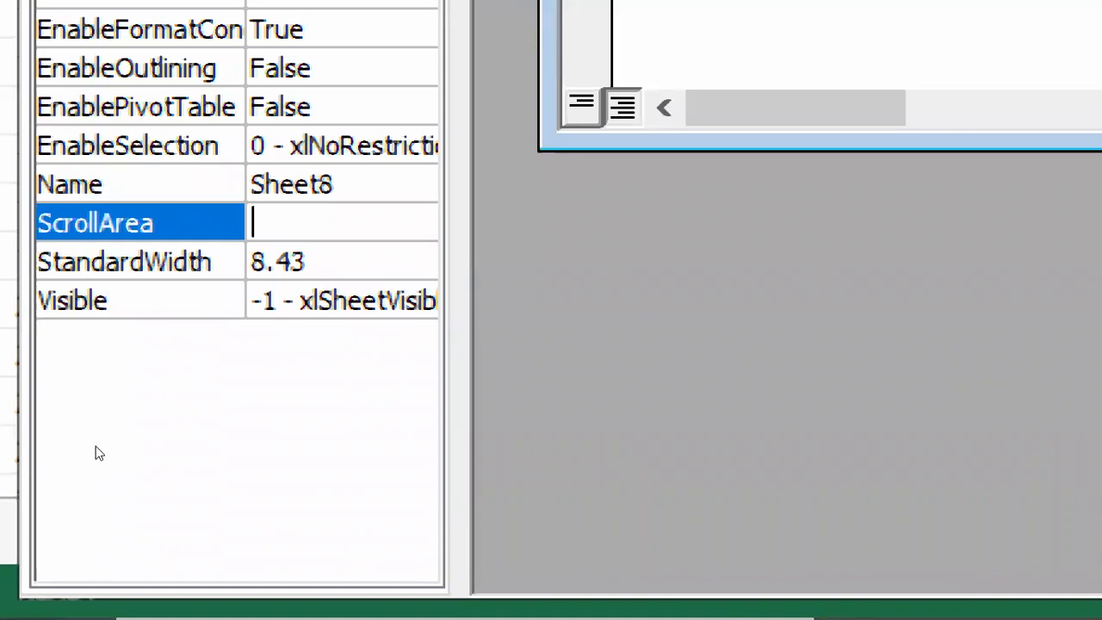
text(A1)
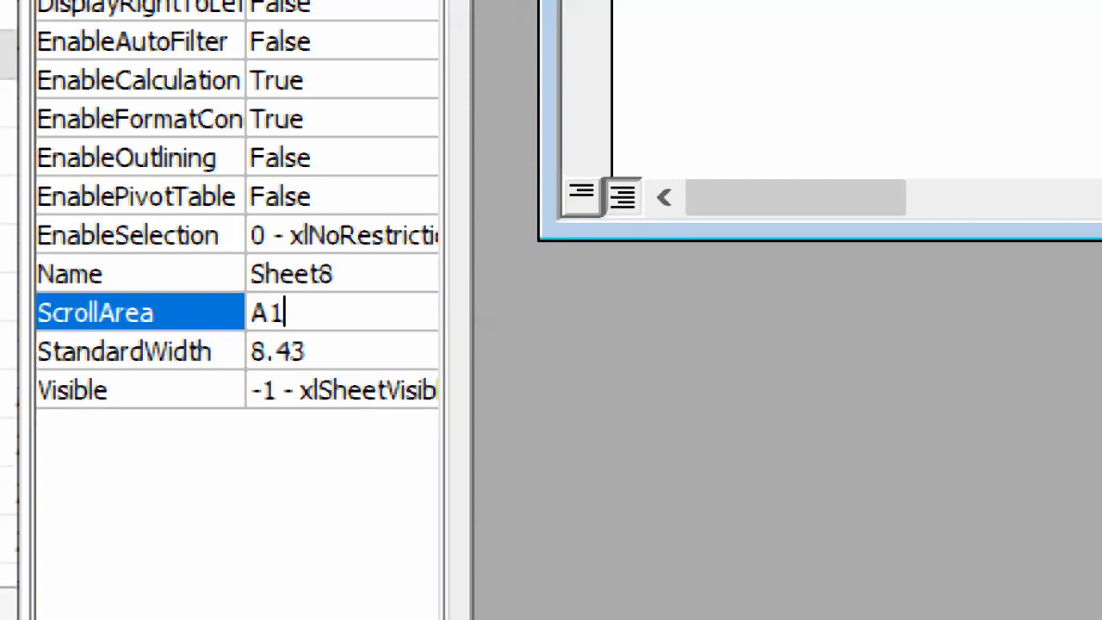
text(:F13)
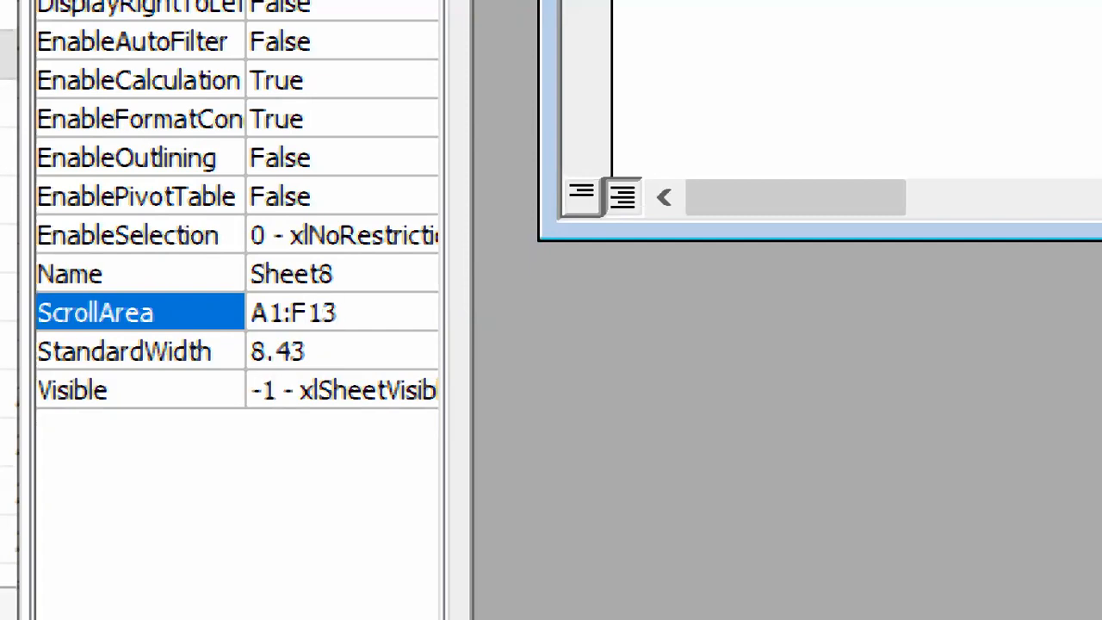
key(Return)
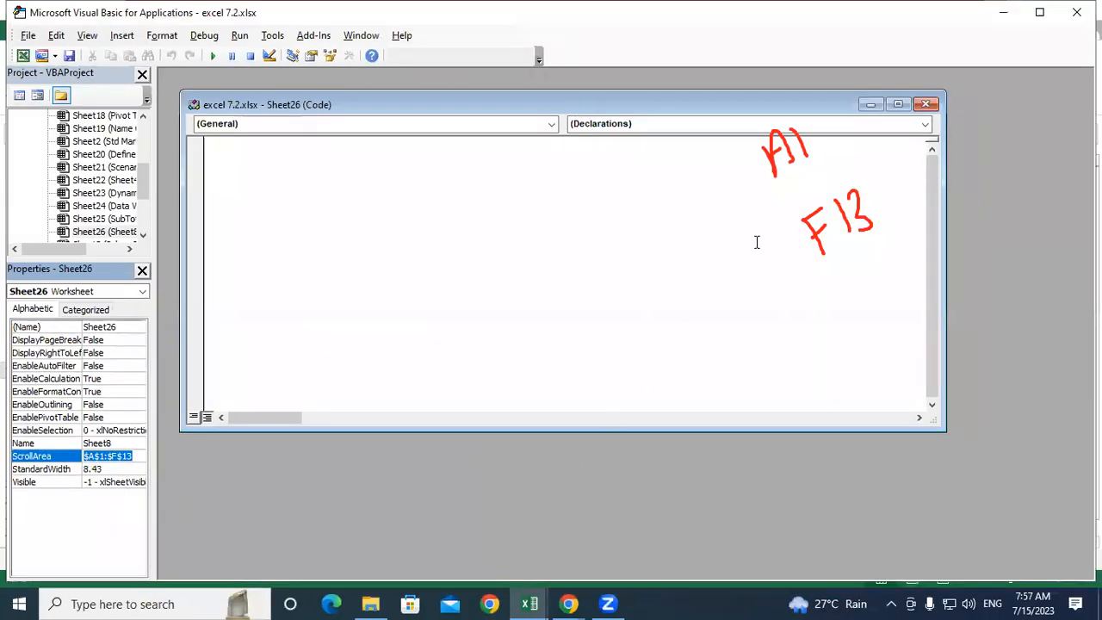
click(1074, 12)
Step: Apply all borders to the range A1:F13 on Sheet8
drag(309, 369, 8, 167)
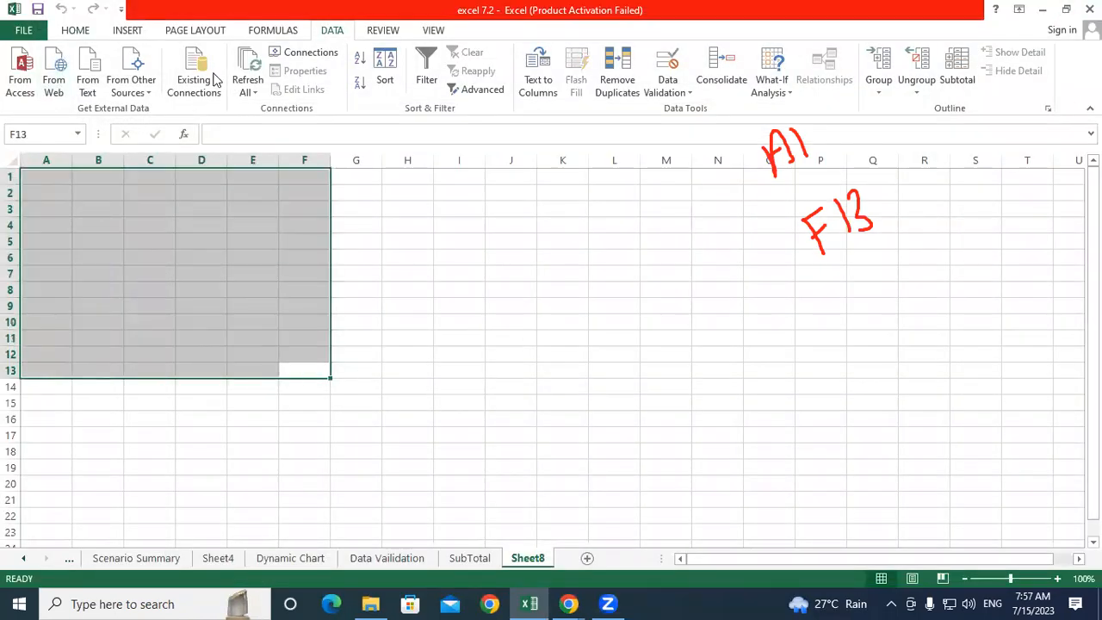
click(75, 30)
click(223, 84)
click(227, 222)
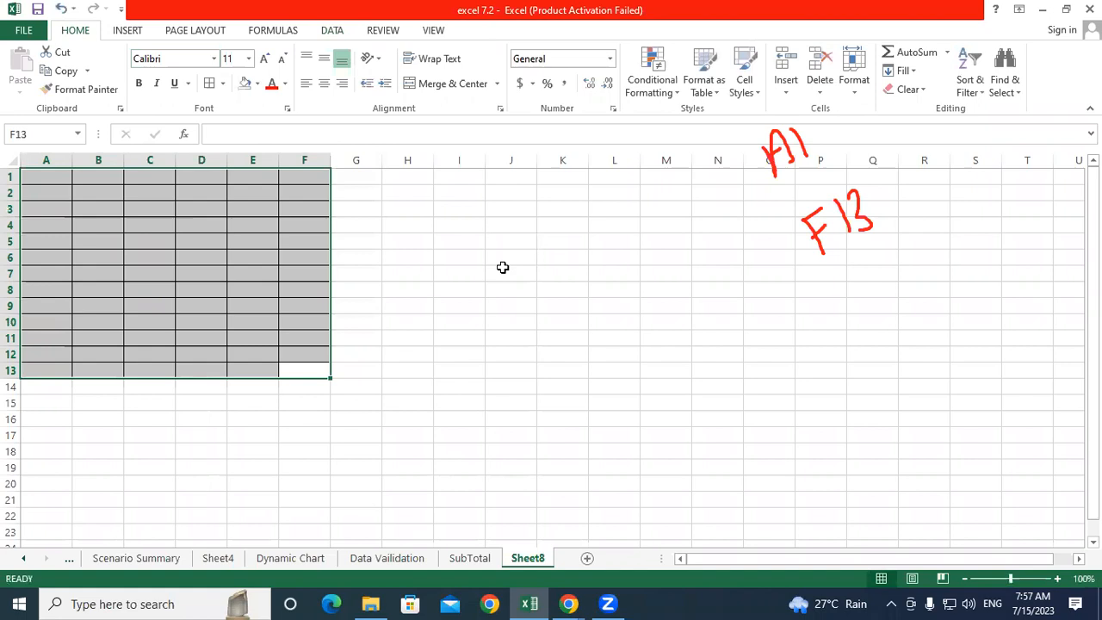
Step: Select cells inside the bordered area and enter 564465 in cell F13 of Sheet8
click(292, 372)
click(252, 341)
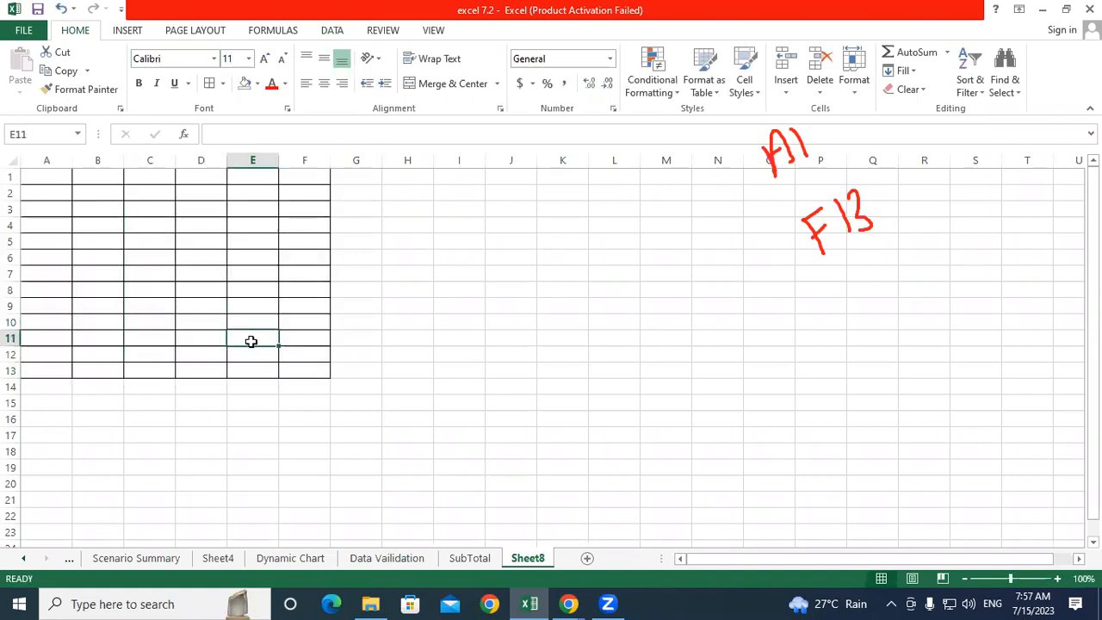
drag(40, 185, 317, 367)
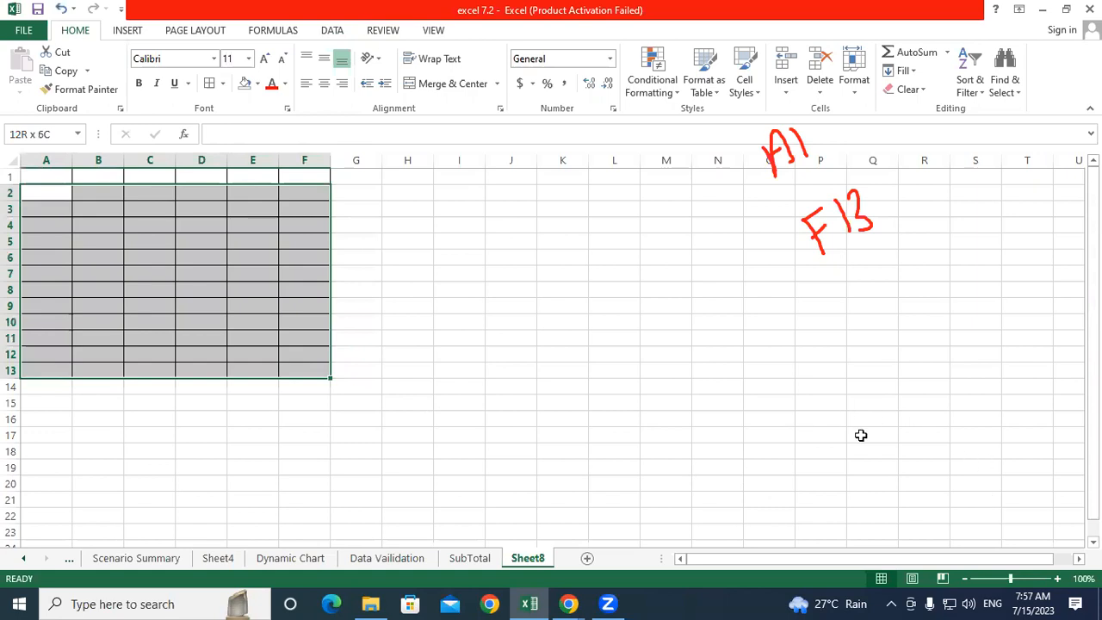
click(315, 375)
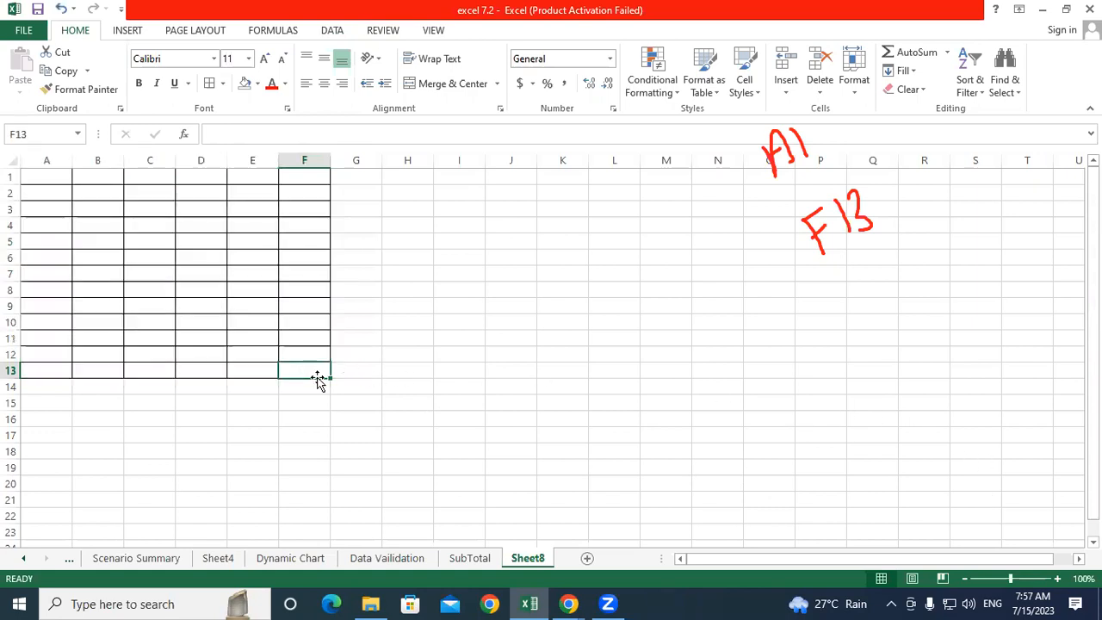
text(564465)
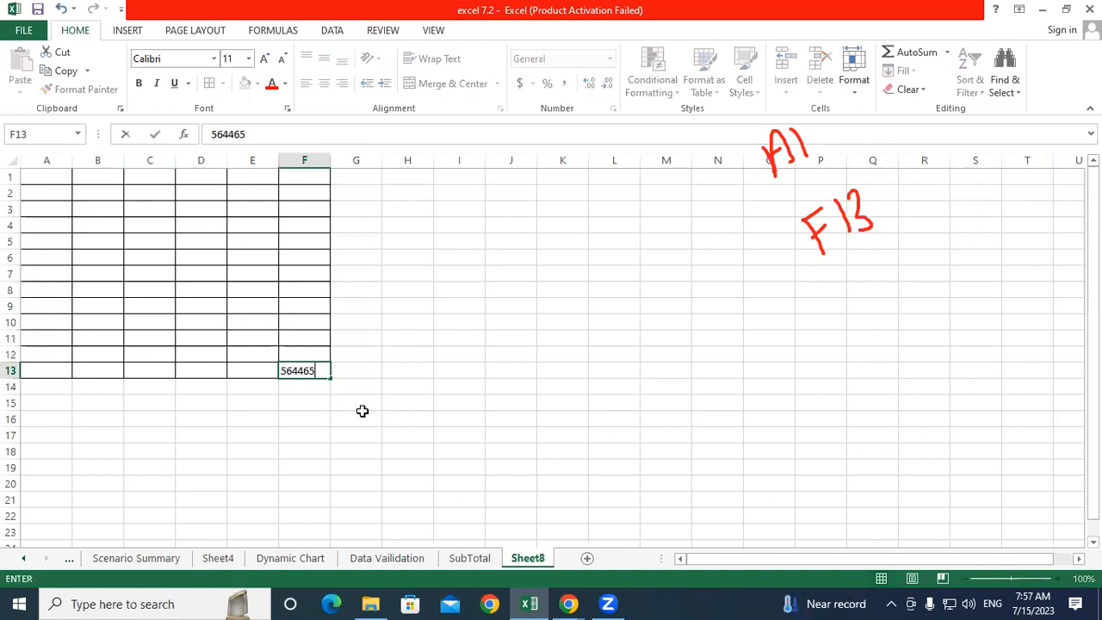
key(Return)
key(ctrl+Home)
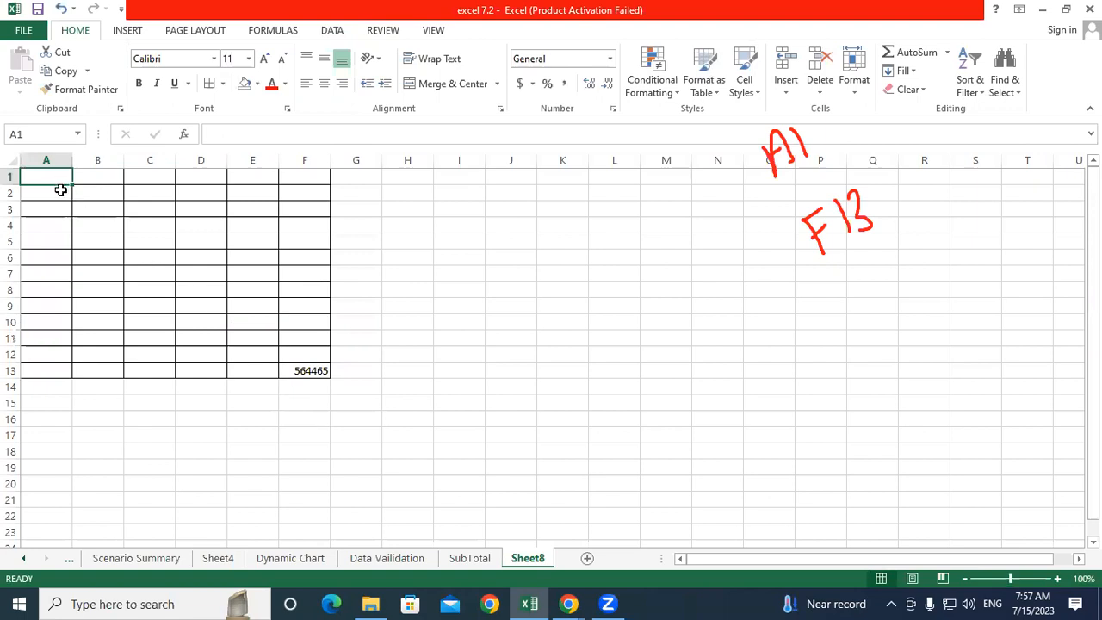
Step: Select the whole permitted area from cell A1 to F13 to review its extent
drag(48, 174, 321, 371)
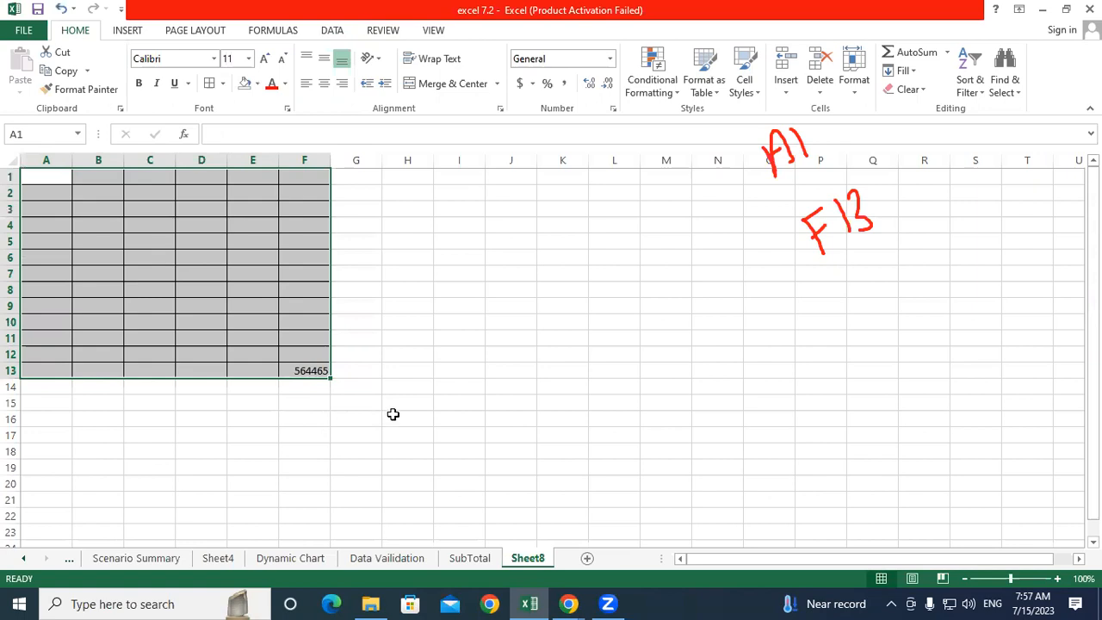
drag(35, 173, 303, 373)
click(550, 148)
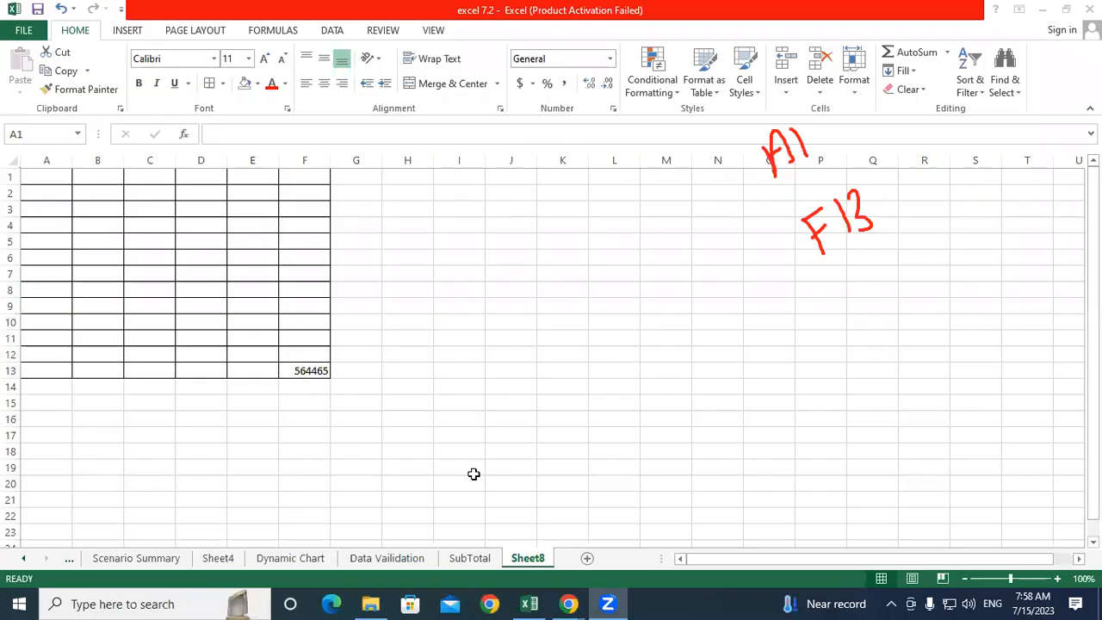
Step: Change the ScrollArea property of Sheet8 to A1:N10 in its Visual Basic properties and return to the worksheet
click(515, 561)
right_click(514, 562)
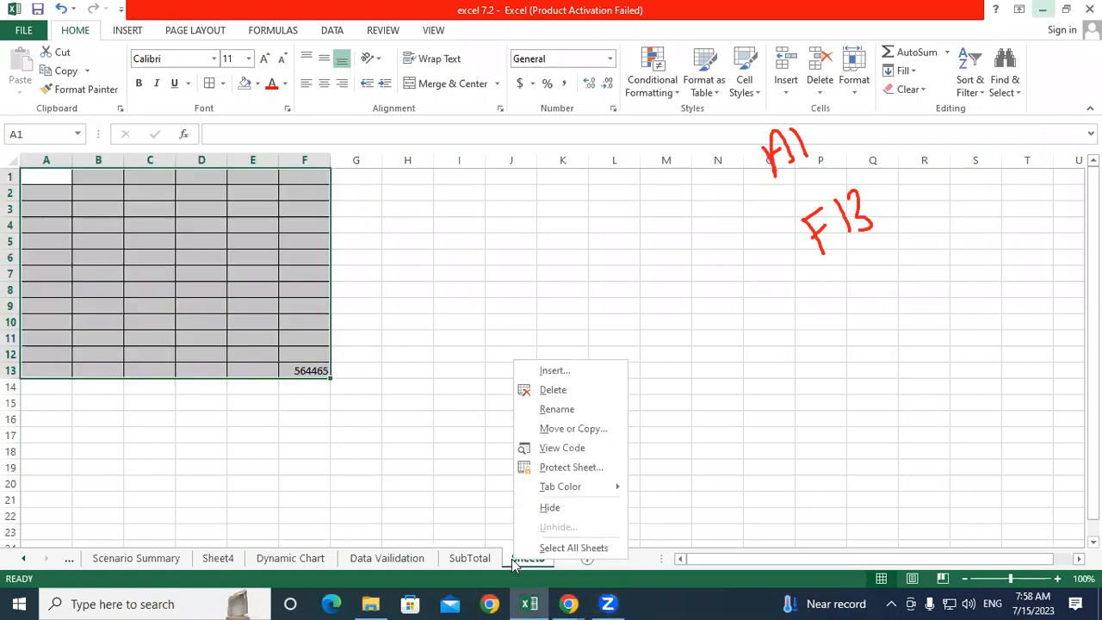
click(554, 457)
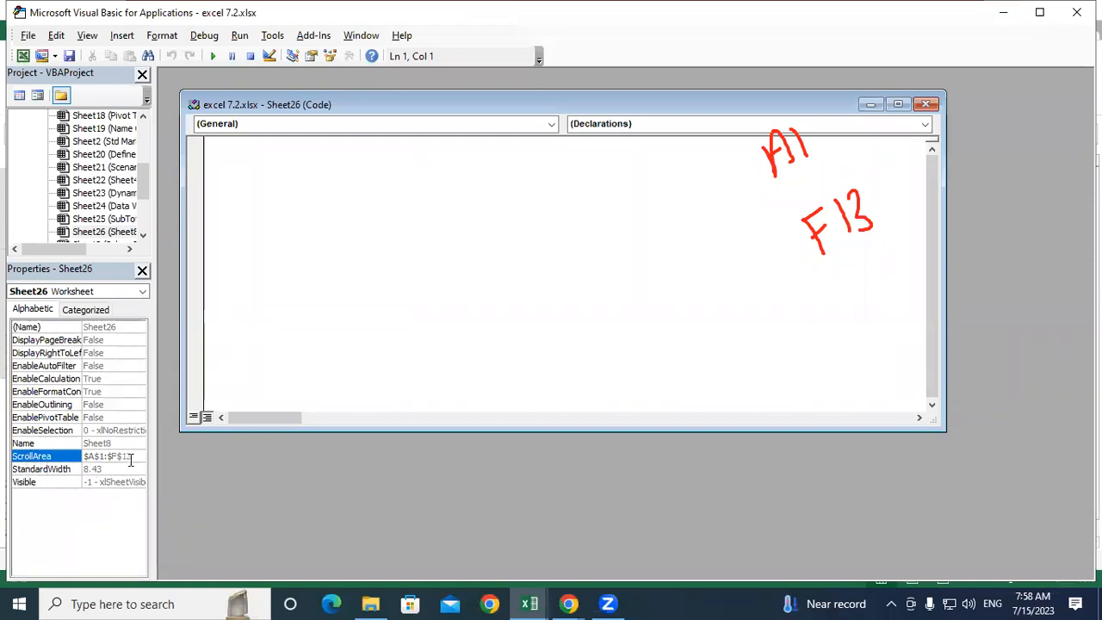
drag(133, 457, 79, 459)
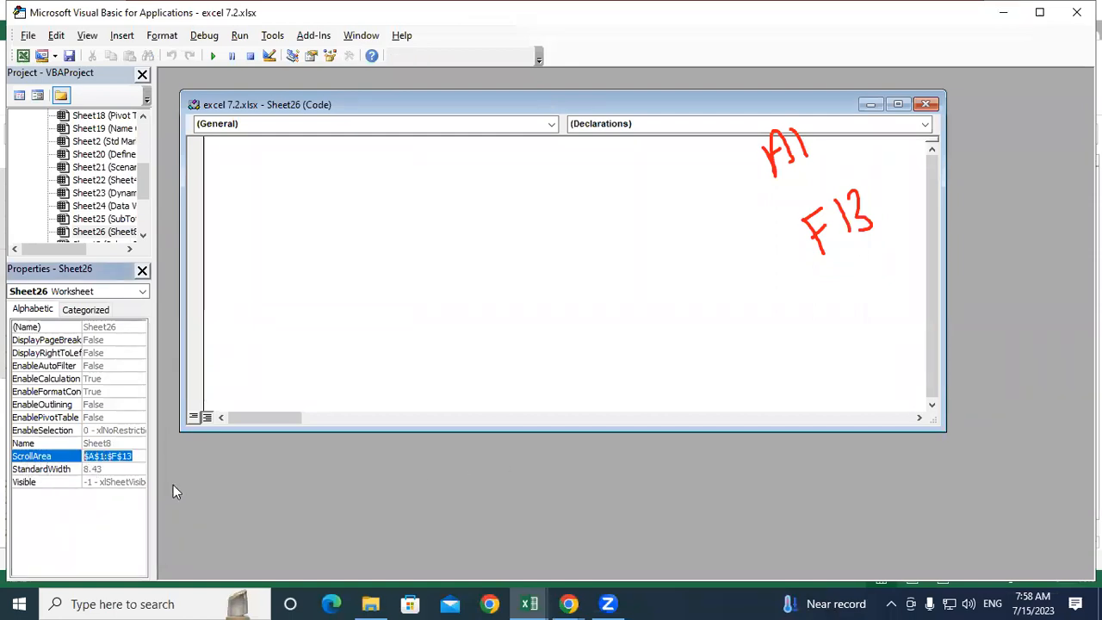
key(Delete)
text(A1:N10)
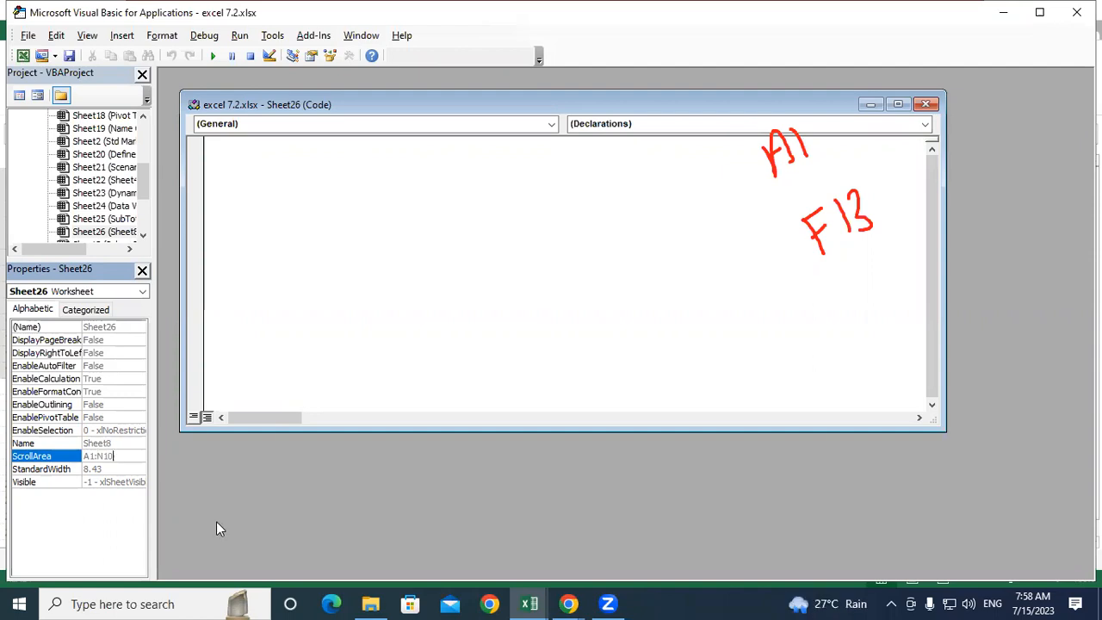
key(Return)
click(1077, 12)
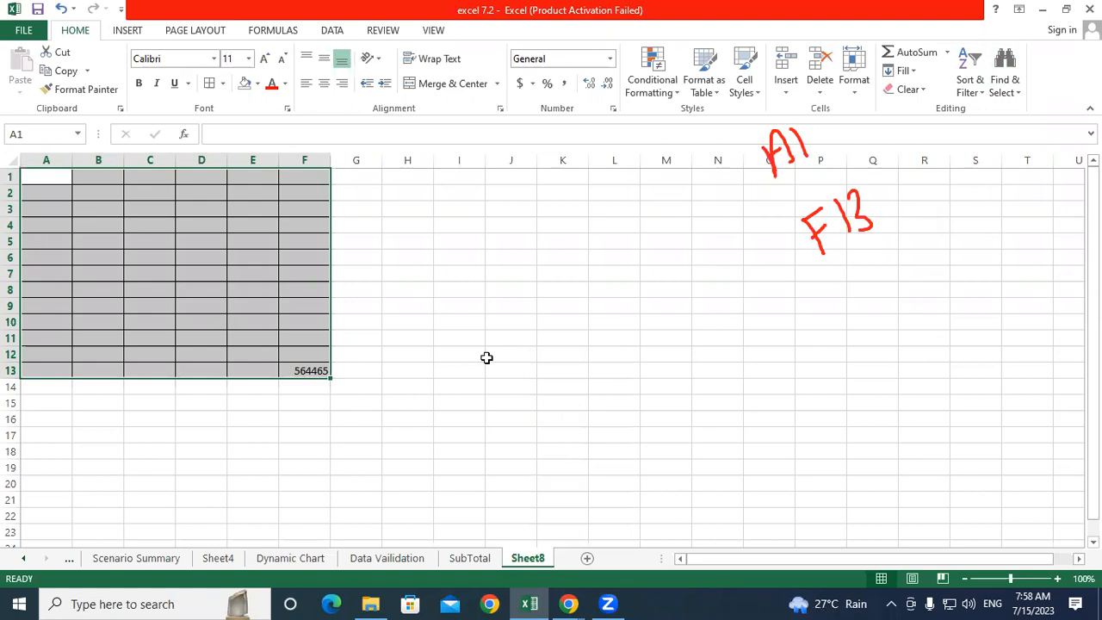
Step: Test the limits of the scroll area by selecting J1, N1 and row 10 from column A to N
click(506, 184)
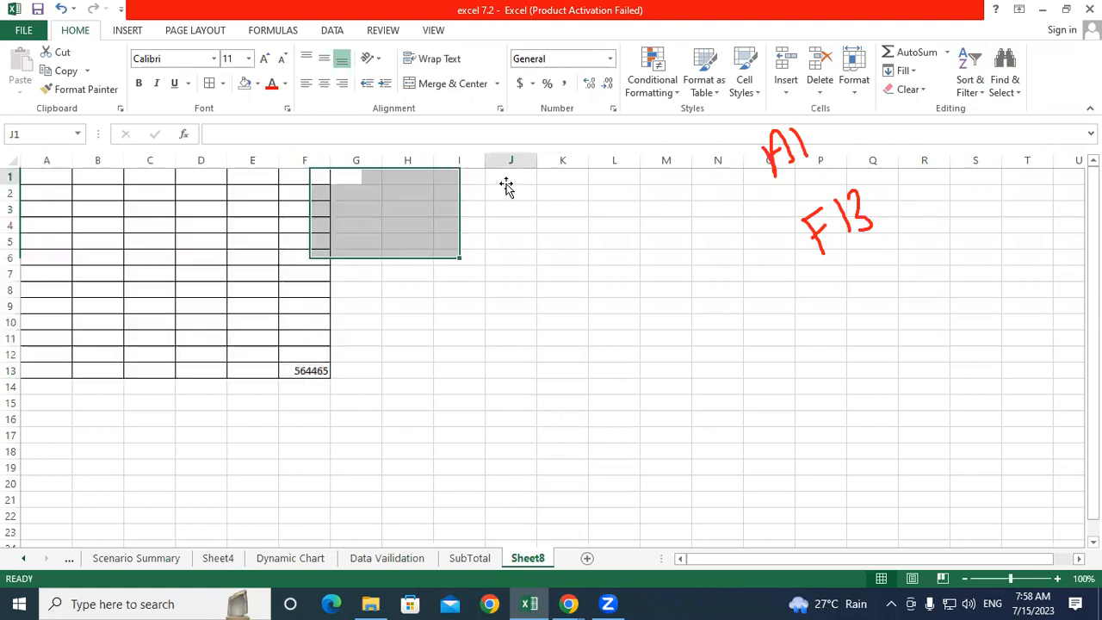
click(720, 174)
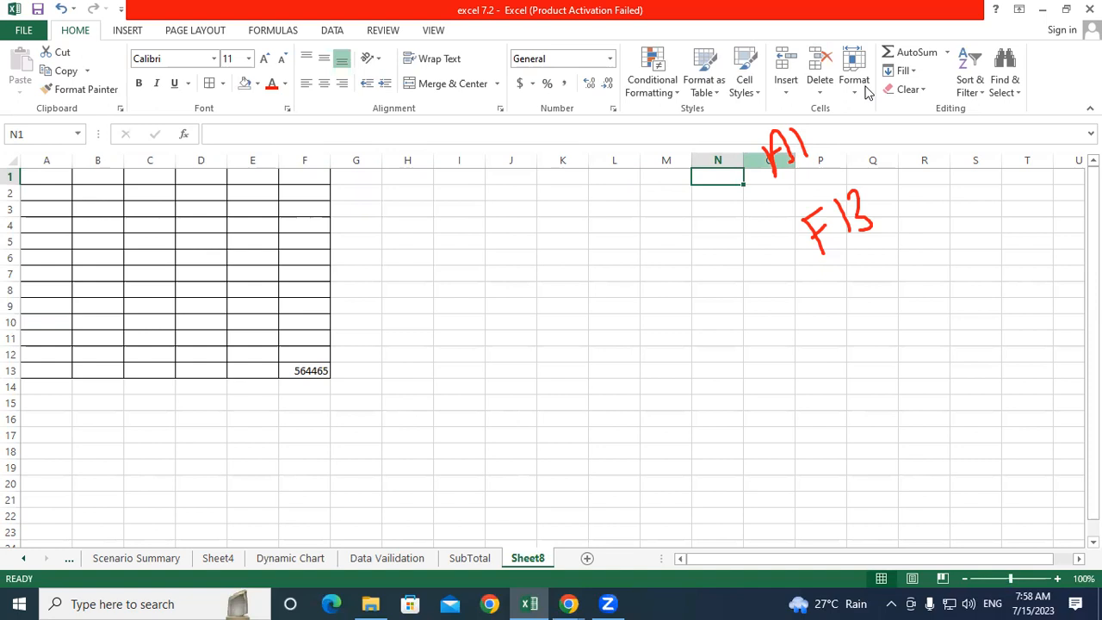
click(730, 97)
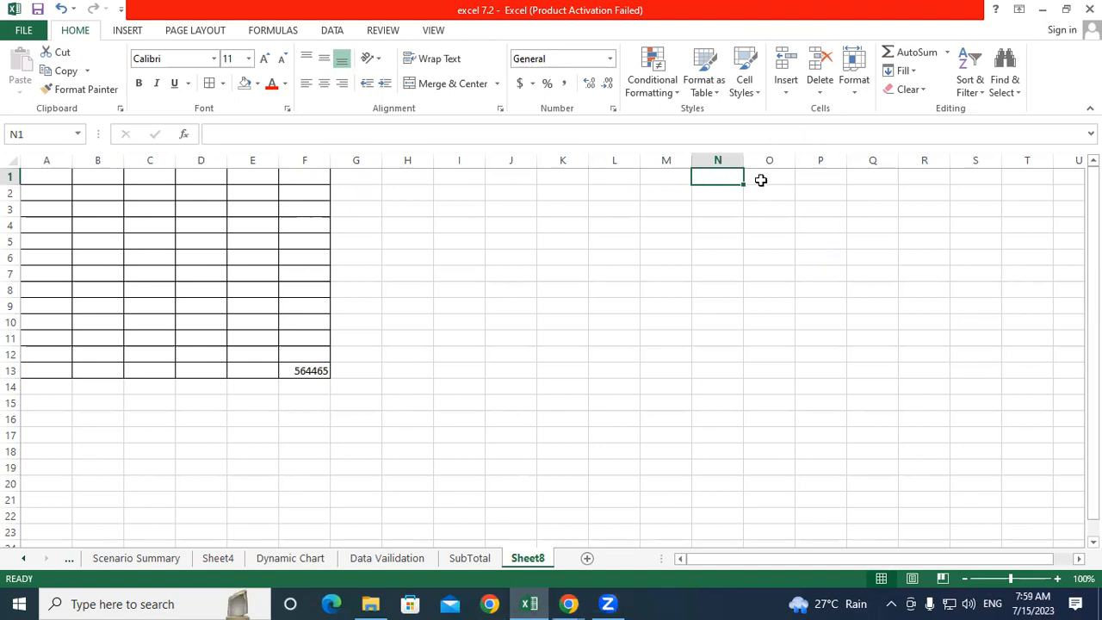
drag(52, 323, 729, 335)
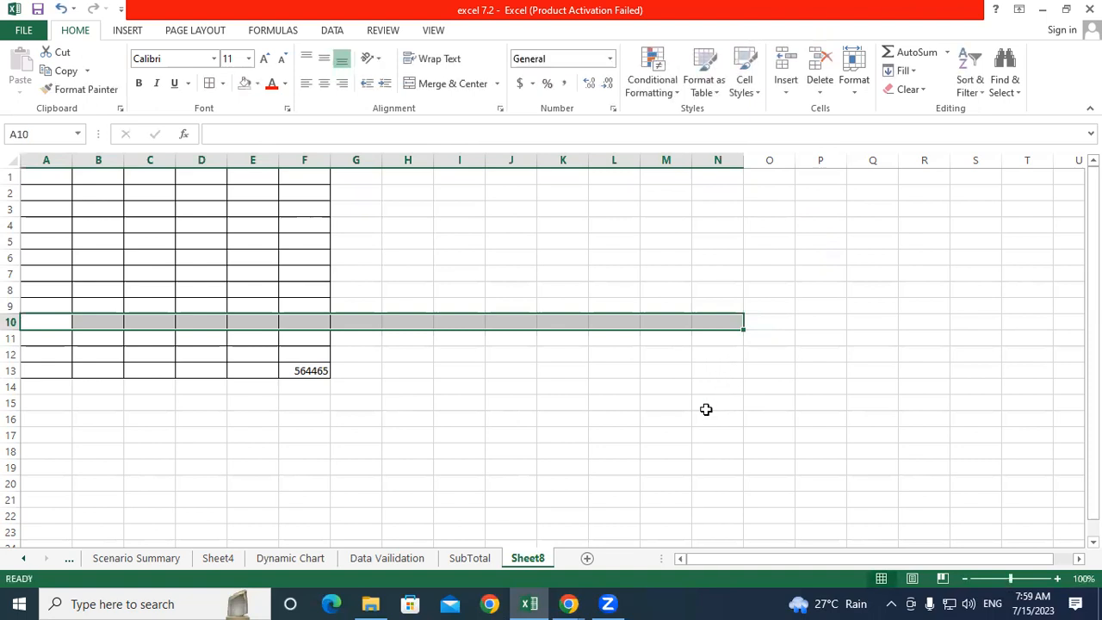
Step: Select various cells inside A1:N10, both in the bordered table and in the empty columns beside it, to test access
click(305, 224)
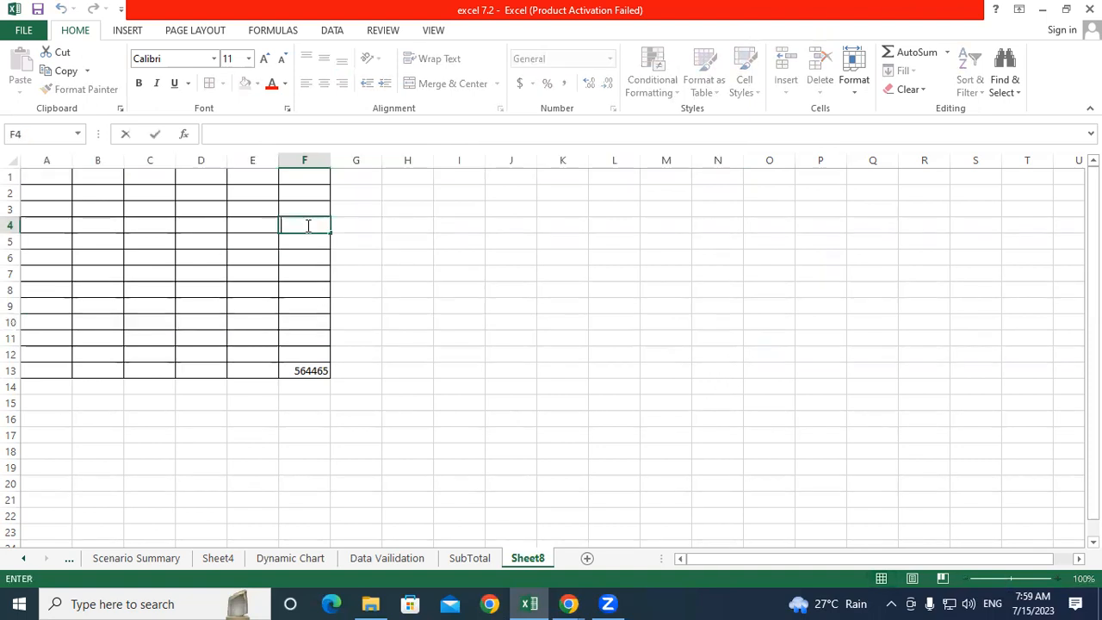
click(259, 221)
click(182, 219)
click(117, 261)
click(409, 322)
click(452, 240)
click(594, 221)
click(511, 323)
click(389, 226)
click(357, 273)
click(425, 325)
click(469, 259)
click(488, 228)
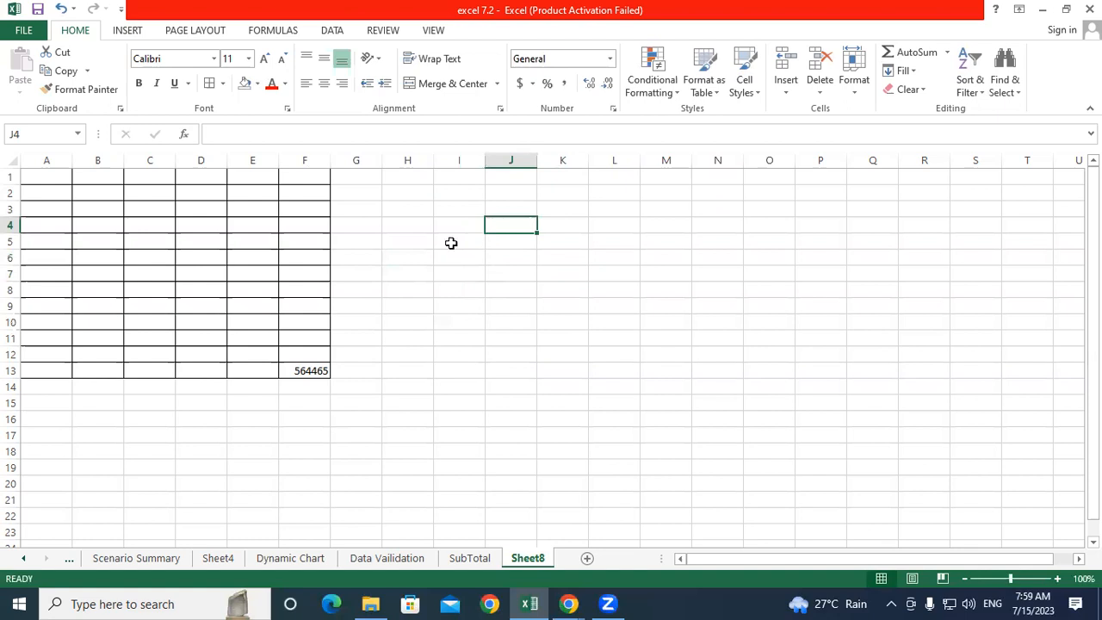
Step: Check the extent of the scroll area by selecting A1:N10 starting from A1 and again from N10
drag(44, 193, 252, 322)
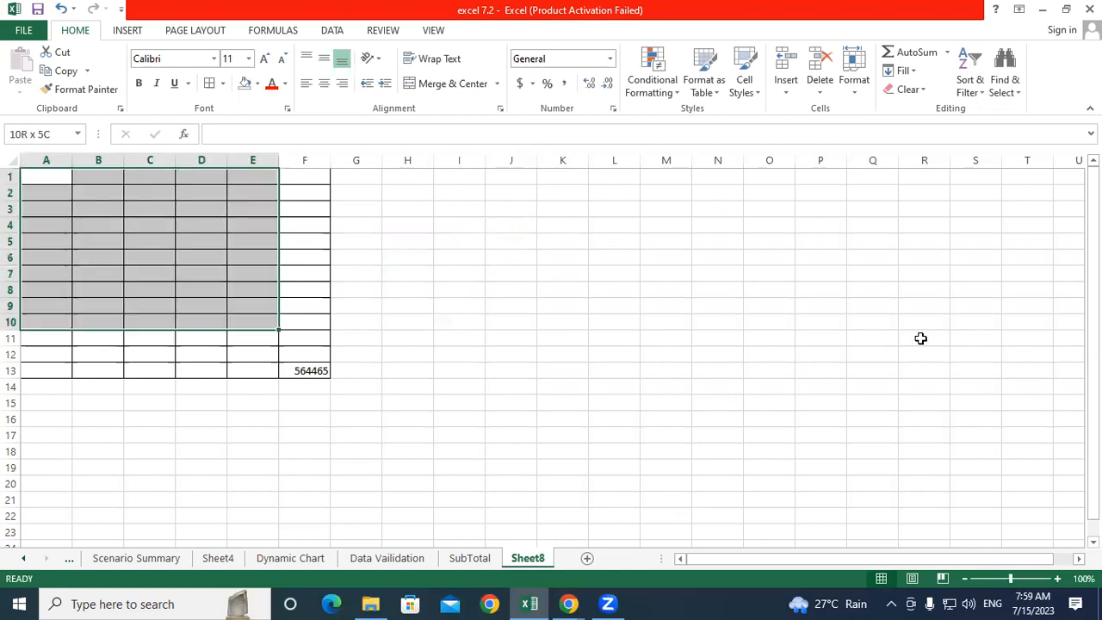
click(451, 326)
drag(55, 177, 898, 370)
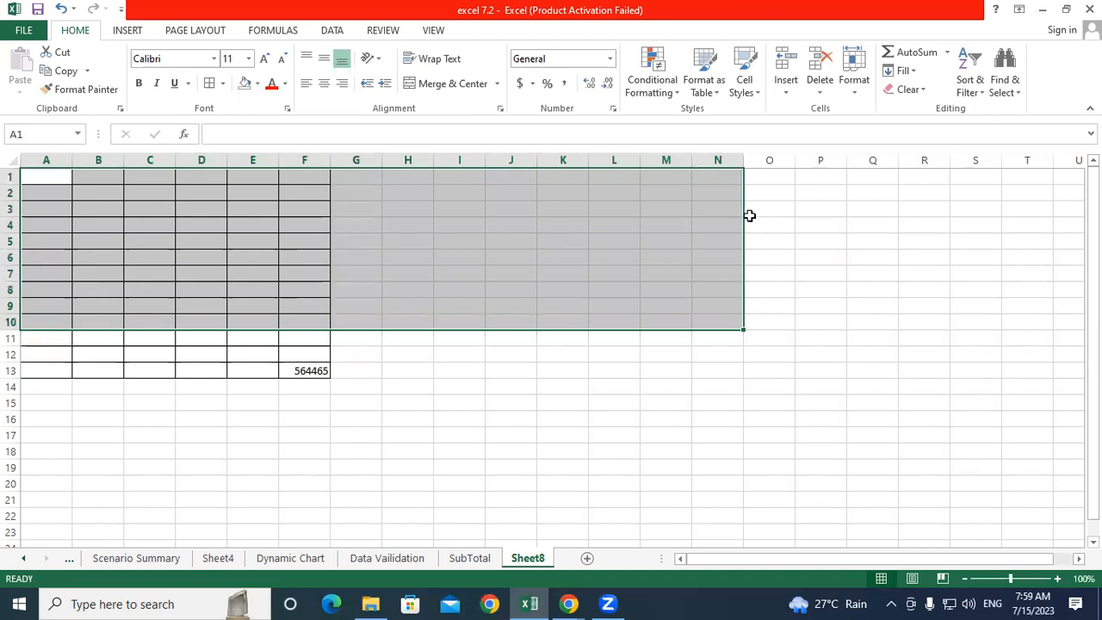
drag(737, 322, 26, 138)
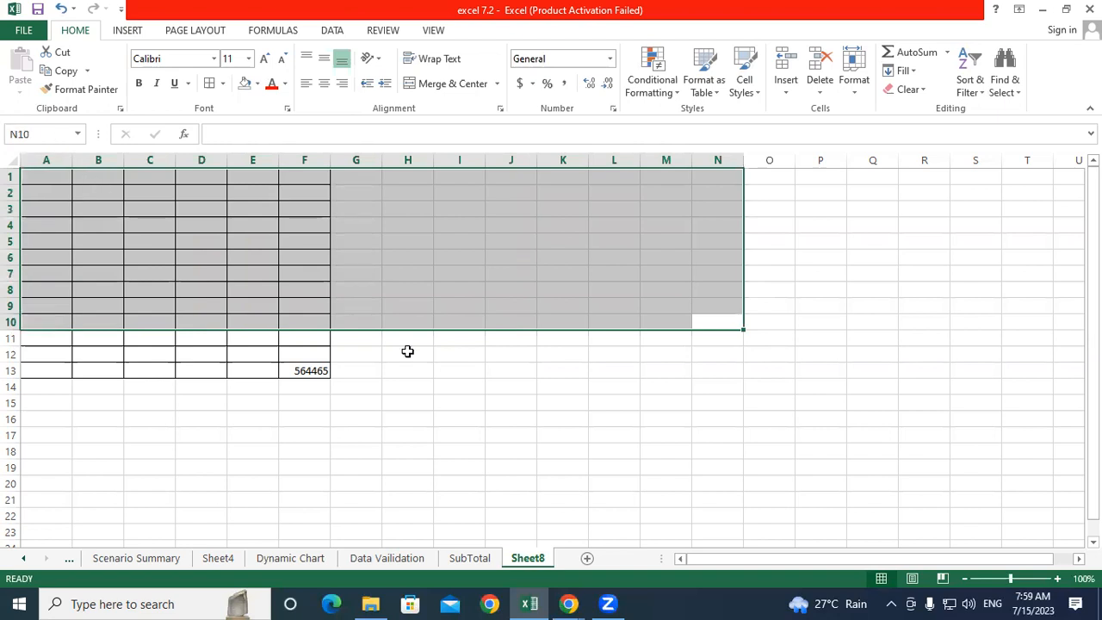
click(433, 246)
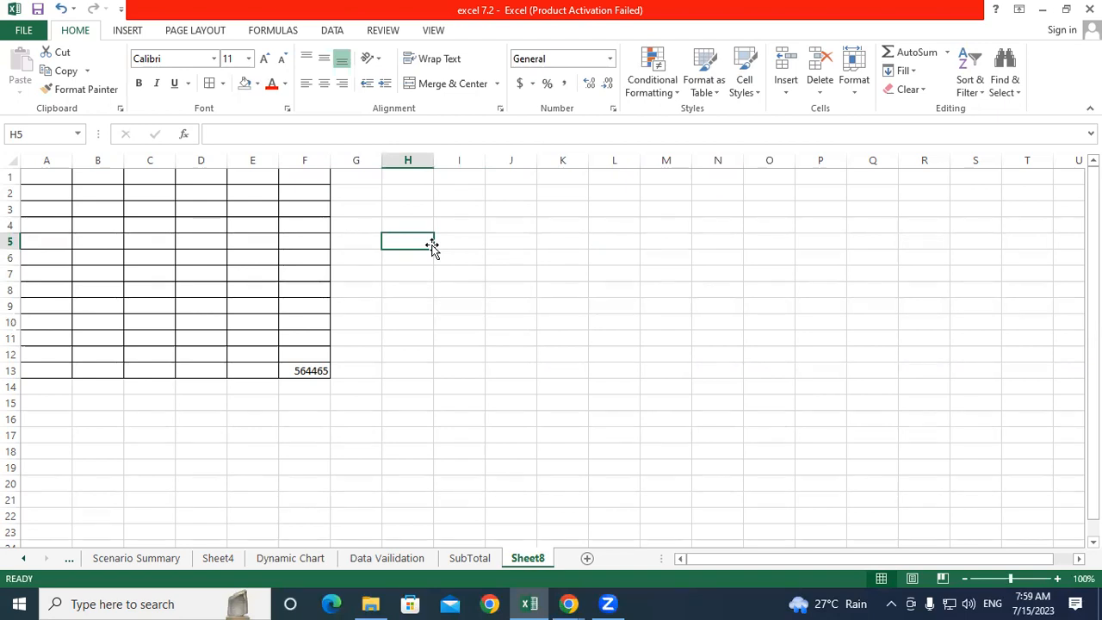
click(186, 244)
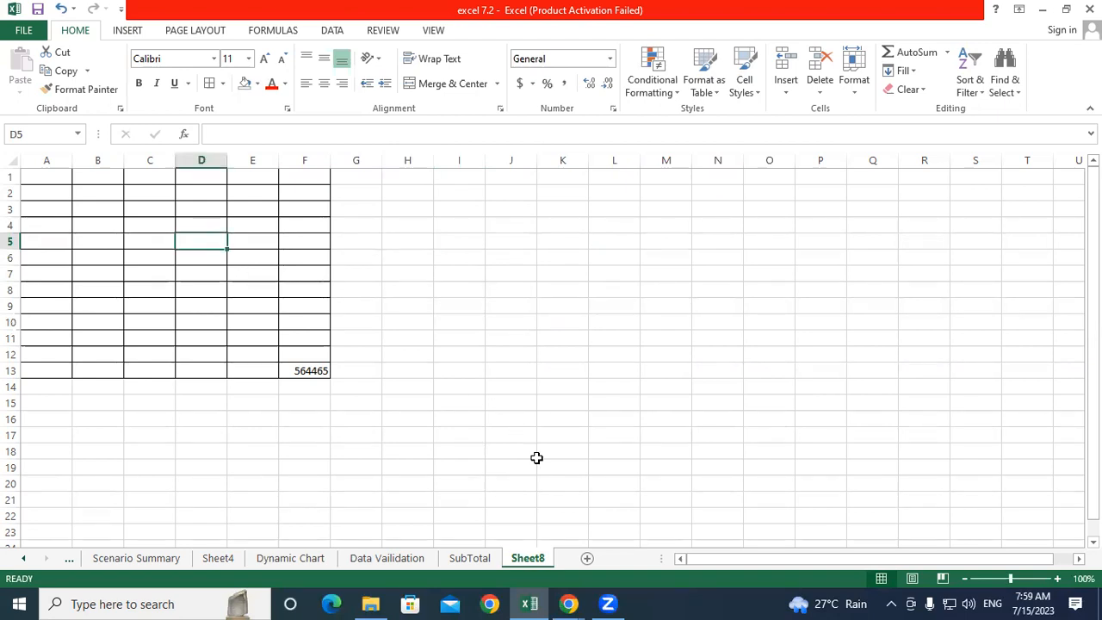
Step: Clear the ScrollArea property of Sheet8 in its Visual Basic properties and return to the worksheet
right_click(530, 561)
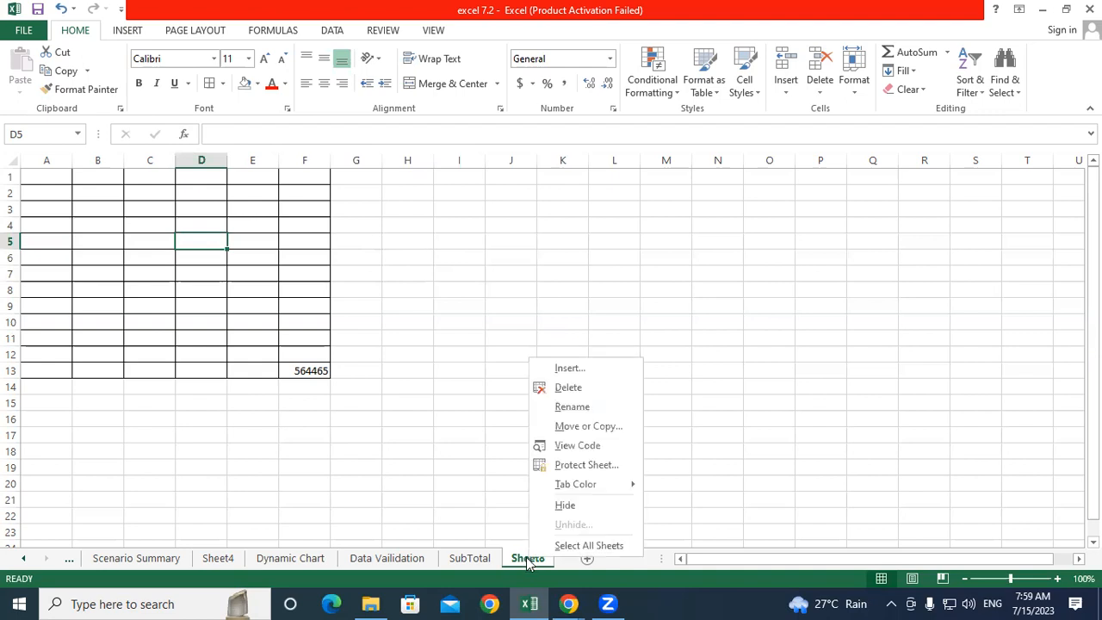
click(570, 446)
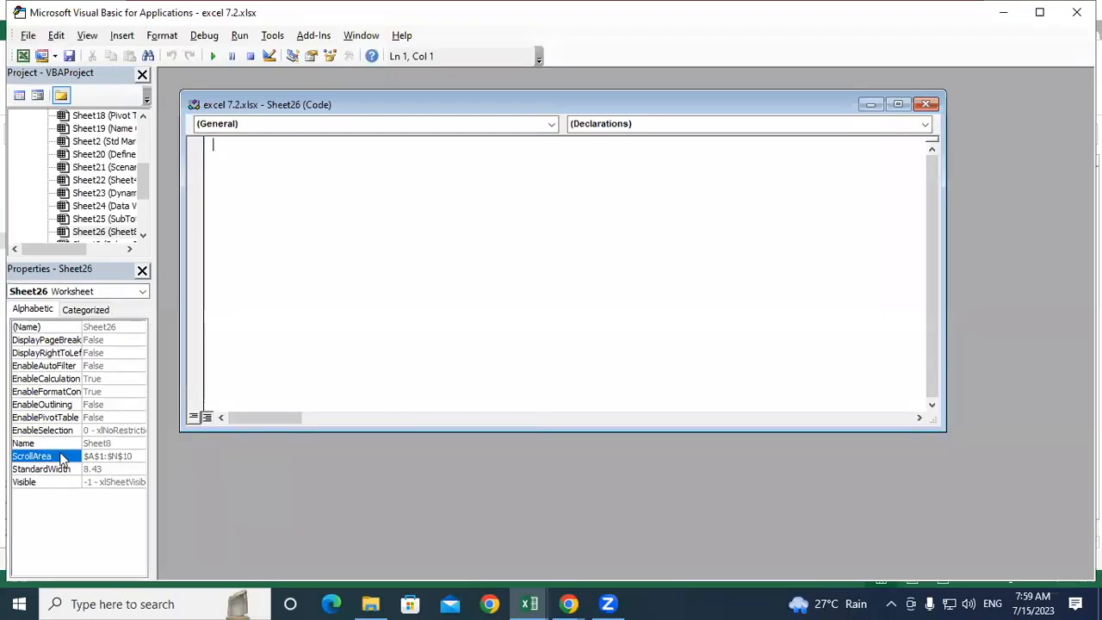
click(121, 456)
mouse_move(381, 603)
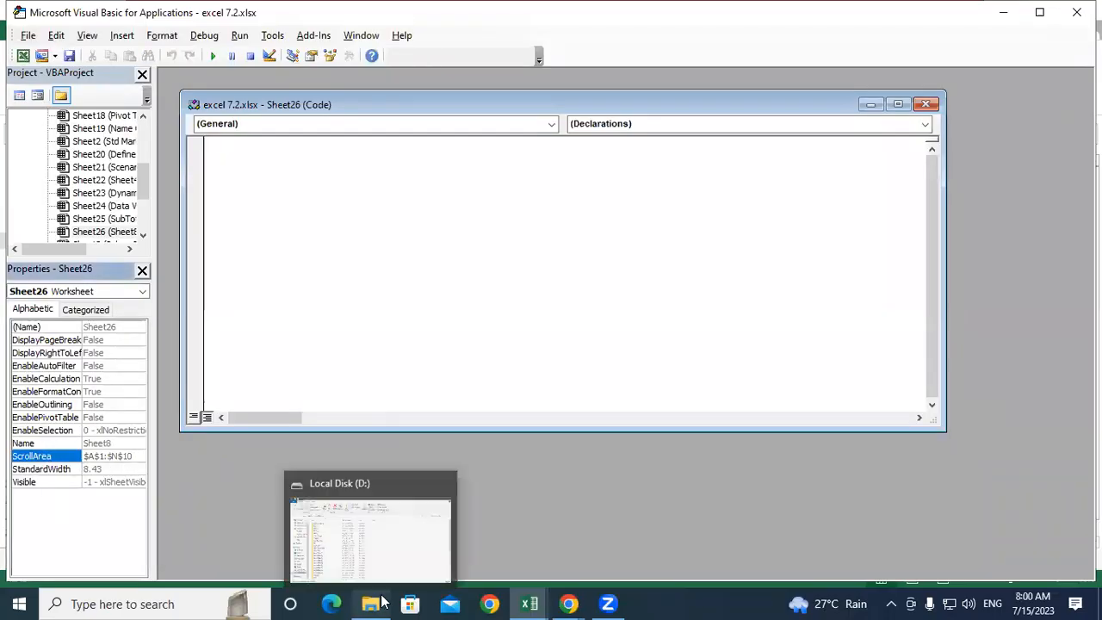
key(BackSpace)
key(BackSpace)
key(BackSpace)
key(BackSpace)
key(BackSpace)
key(BackSpace)
key(BackSpace)
key(BackSpace)
key(BackSpace)
key(BackSpace)
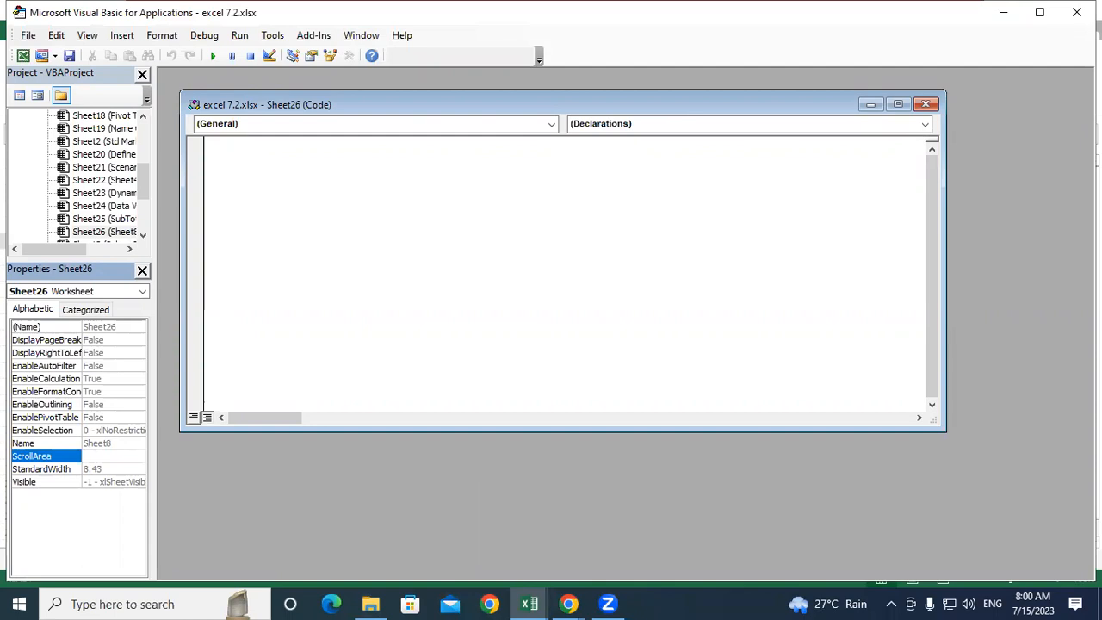
click(1073, 10)
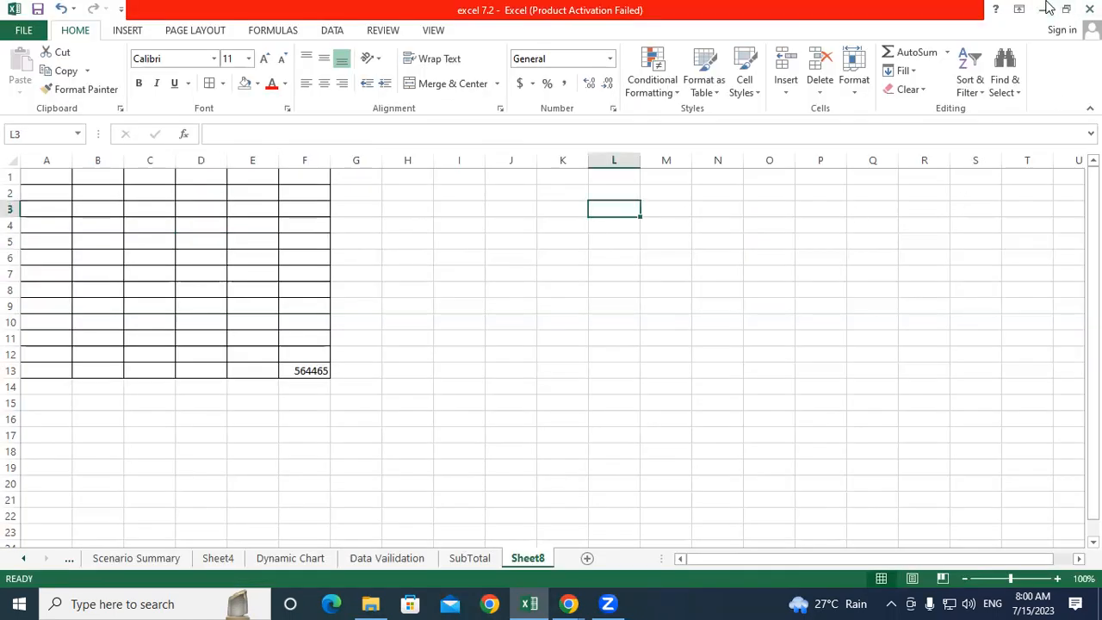
Step: Check cell access across Sheet8 by selecting cells beyond the former limits and the range from U20 back to A1
click(508, 329)
click(918, 352)
click(942, 429)
click(904, 499)
drag(935, 505, 122, 227)
click(652, 308)
drag(1068, 484, 21, 149)
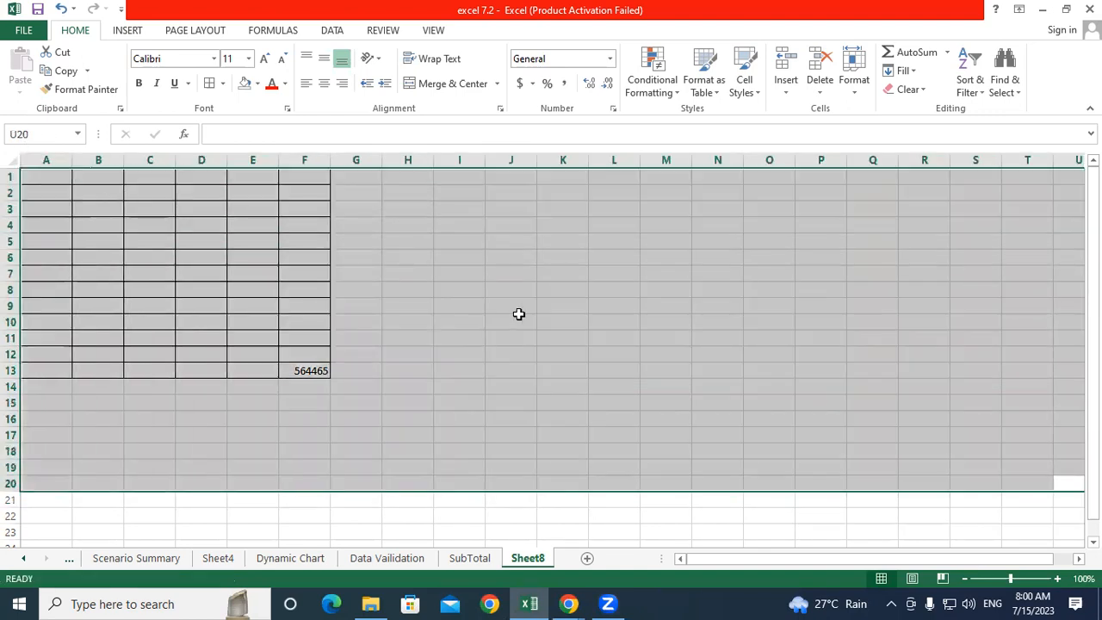
click(519, 319)
click(505, 293)
click(513, 229)
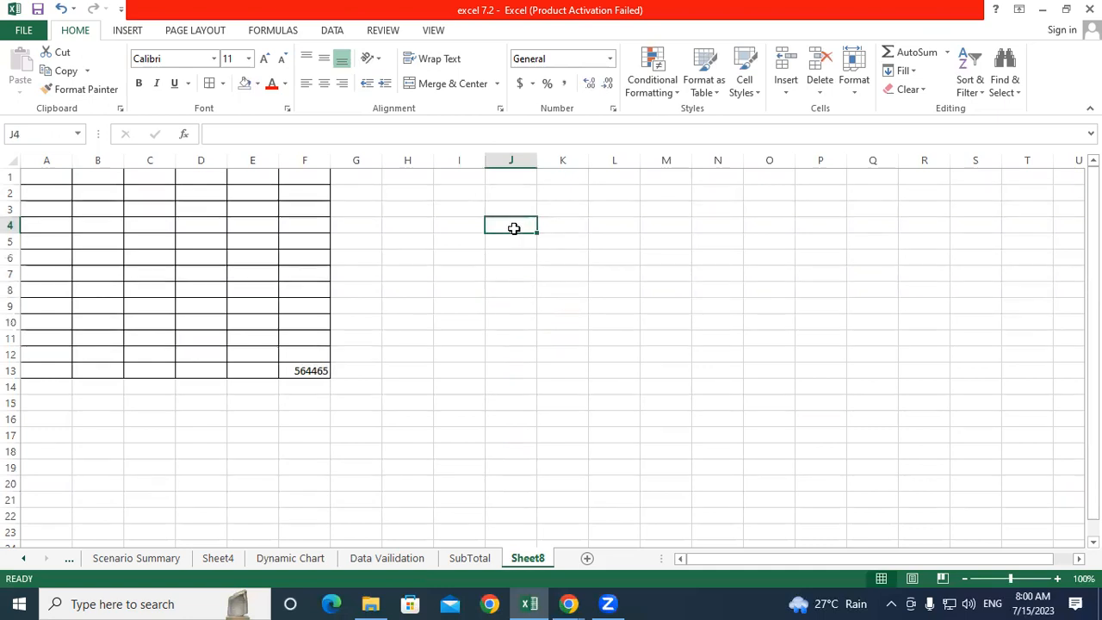
Step: Apply the custom number format 0 "KG" to the whole of column J
click(519, 153)
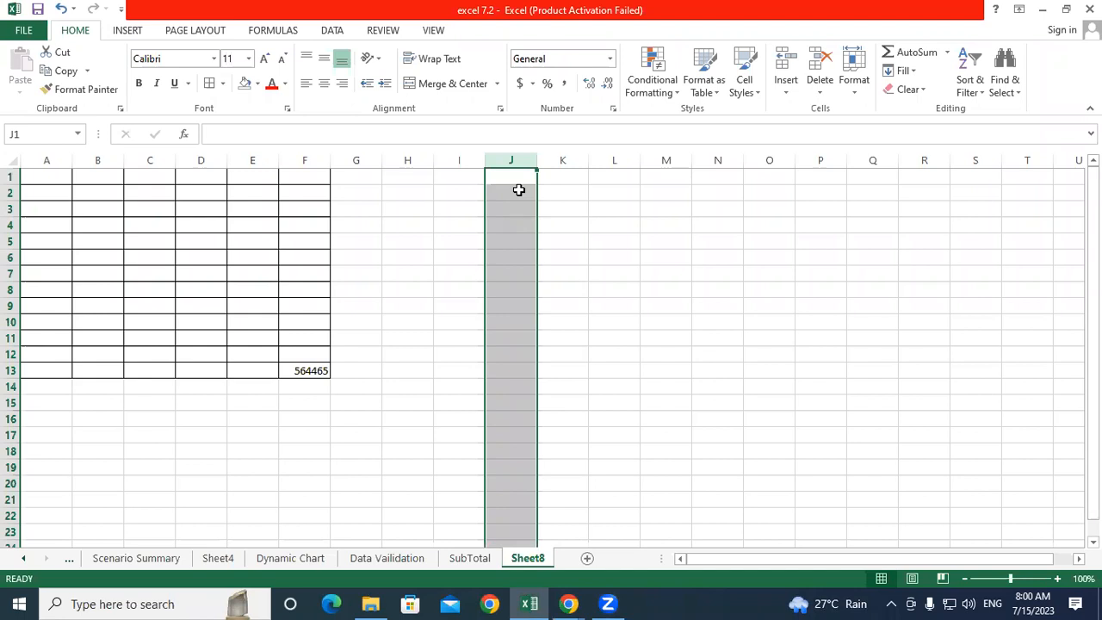
click(517, 191)
click(515, 160)
click(615, 109)
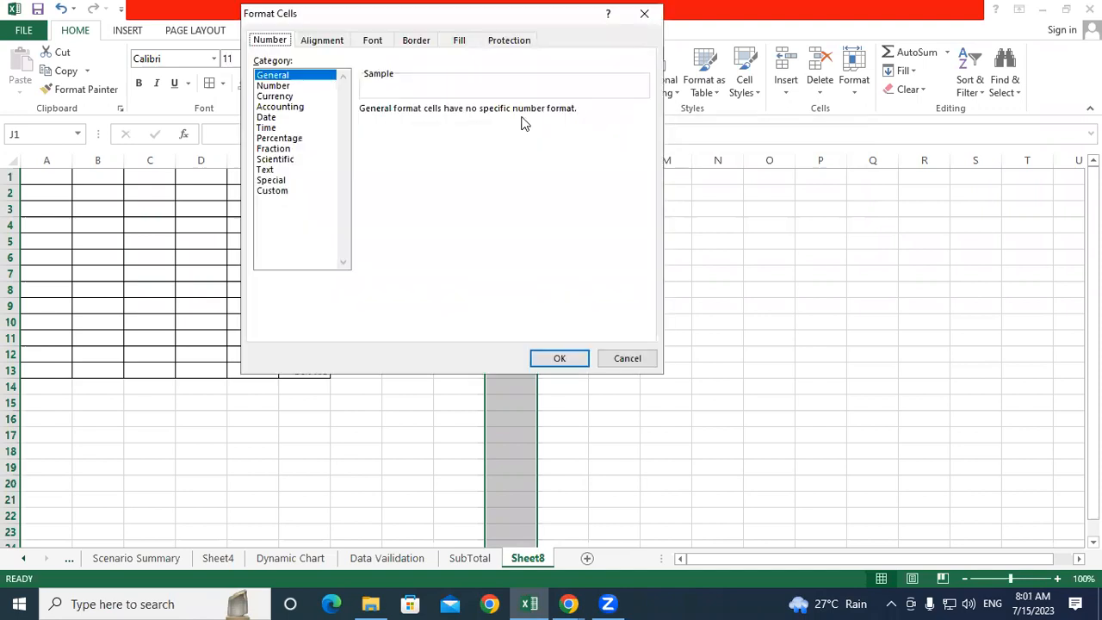
click(285, 192)
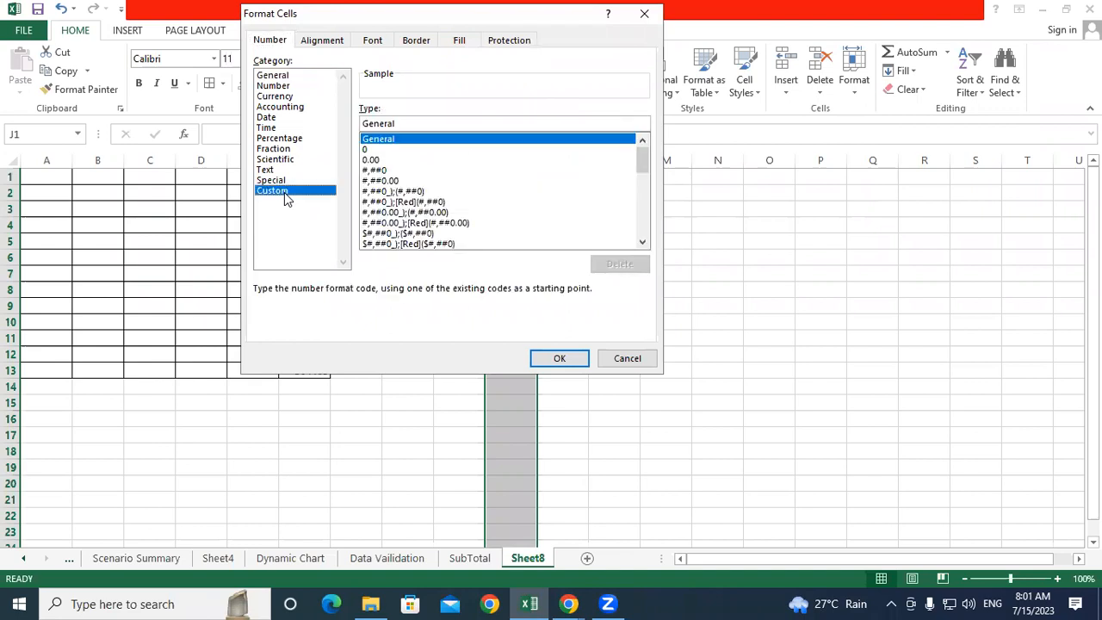
click(422, 126)
key(BackSpace)
key(BackSpace)
key(BackSpace)
key(BackSpace)
key(BackSpace)
key(BackSpace)
key(BackSpace)
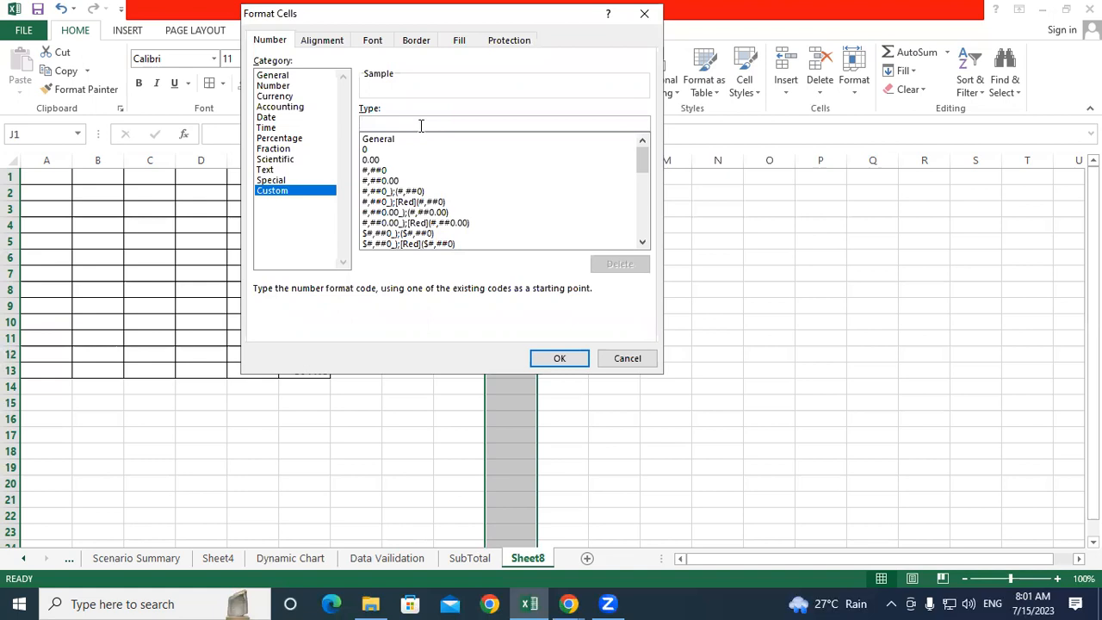
text(0)
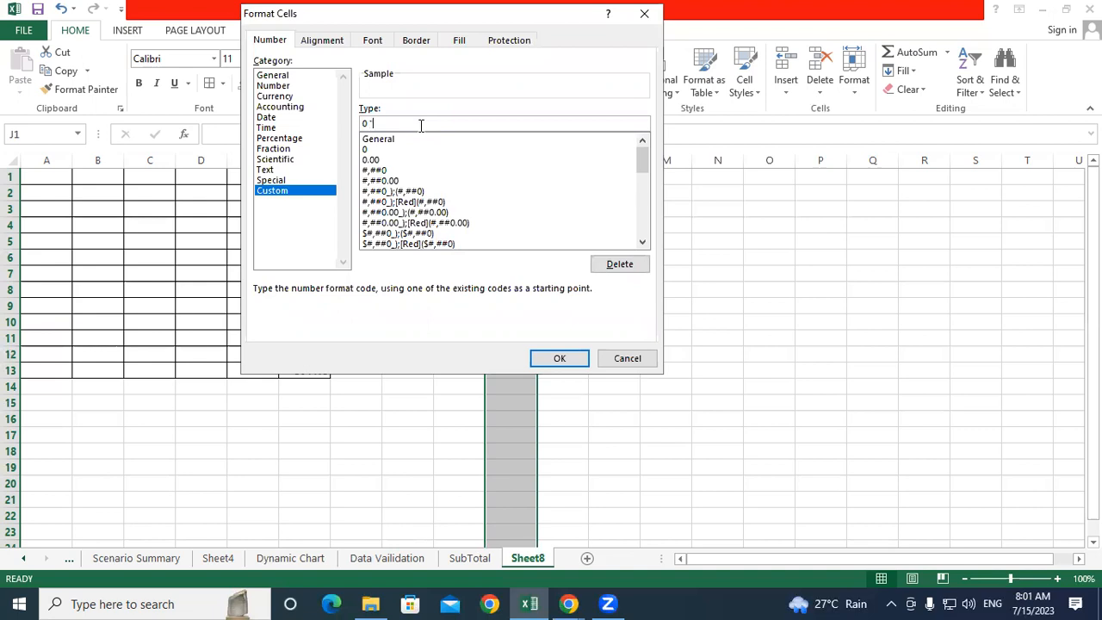
text( "KG")
click(557, 362)
Step: Enter 10 in cell J3 and 25 in cell J4
click(525, 308)
click(503, 210)
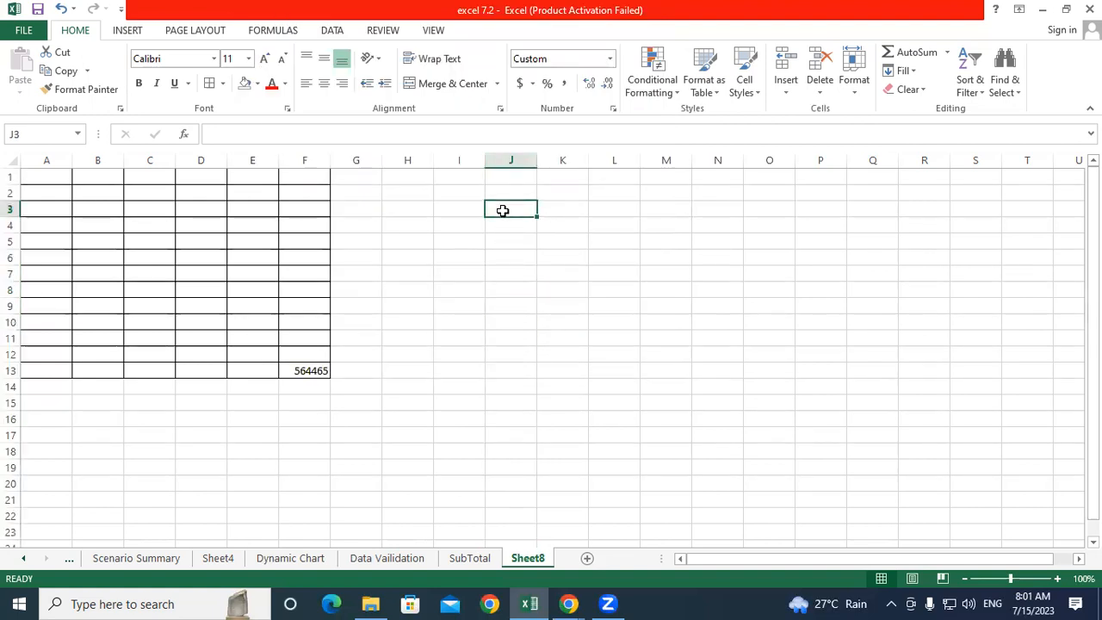
text(10)
key(Return)
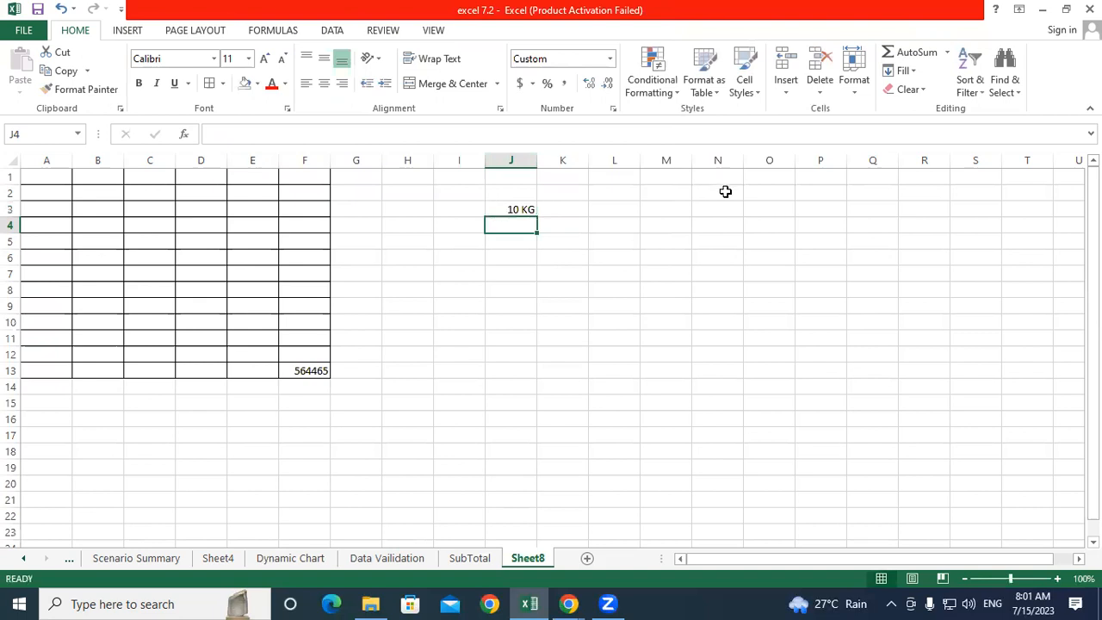
text(25)
key(Return)
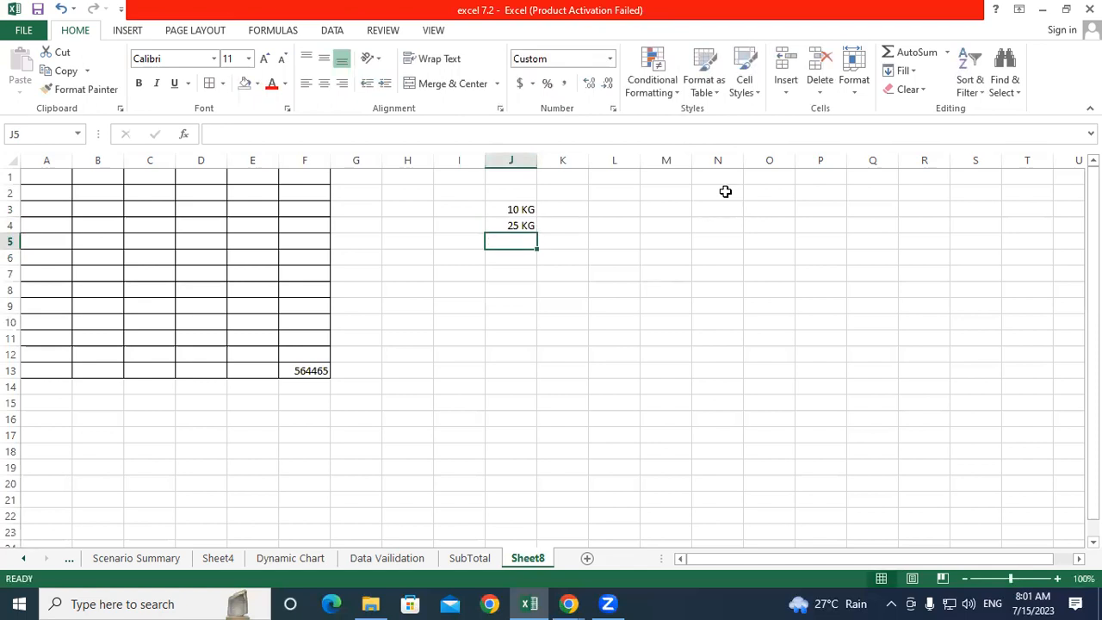
Step: Enter a formula in J5 that adds J3 and J4
text(=)
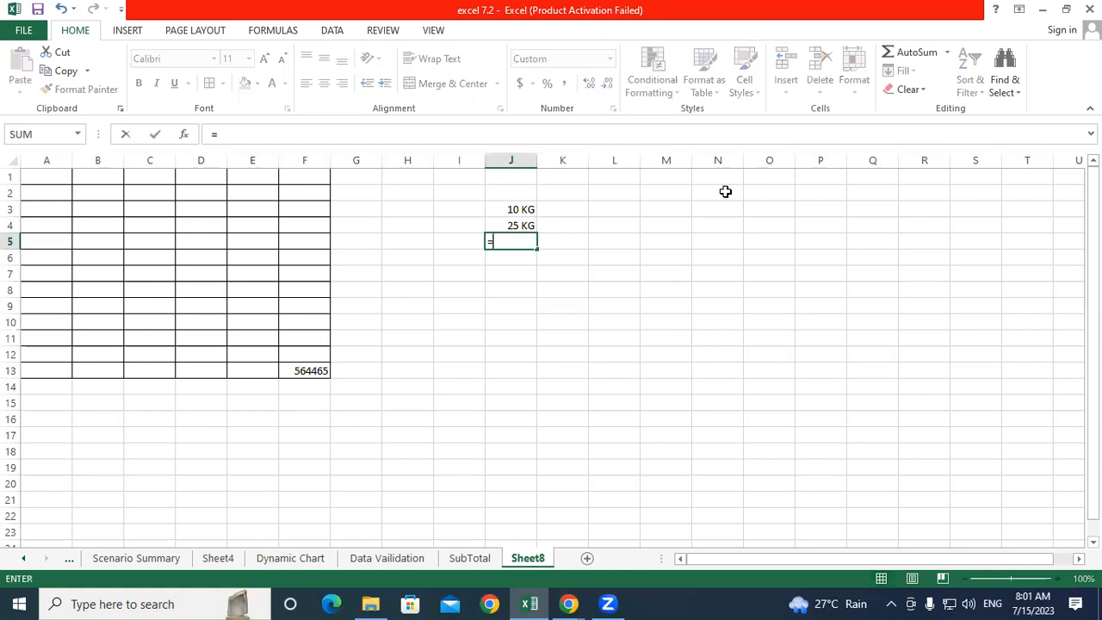
key(Up)
key(Up)
text(+)
key(Up)
key(Return)
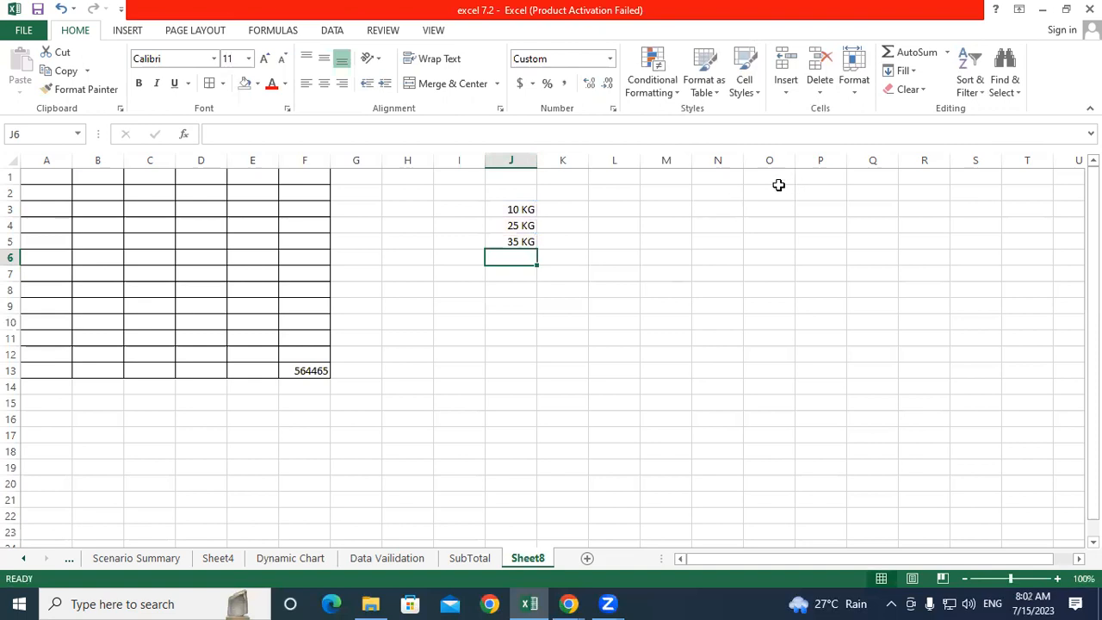
Step: Apply the custom number format 0 "KG" to the range L2:L19
click(683, 268)
drag(617, 194, 630, 466)
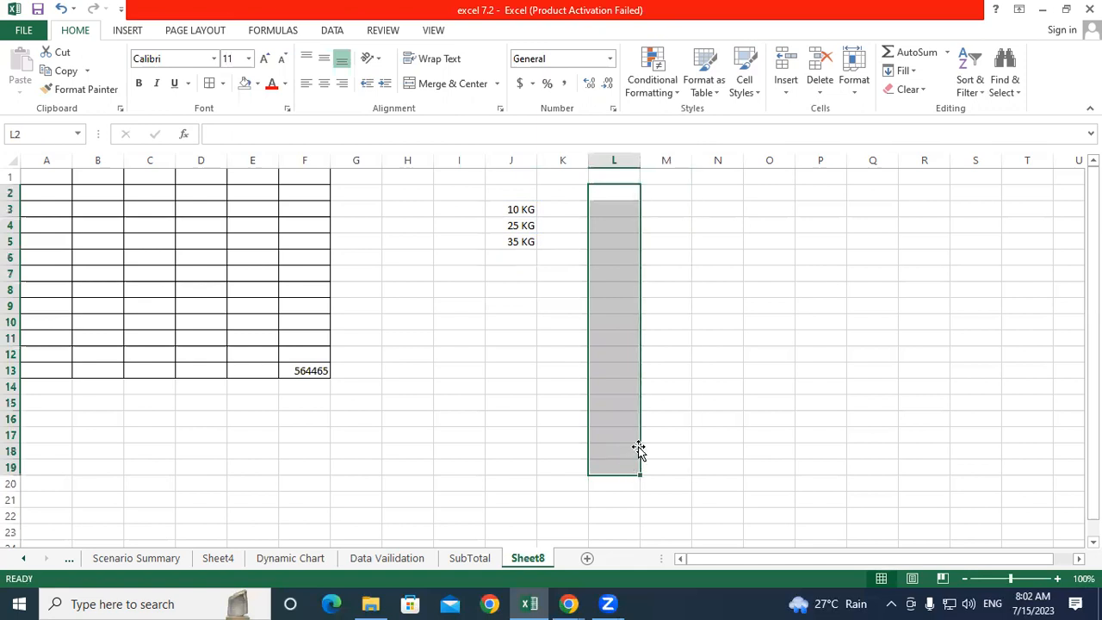
click(613, 111)
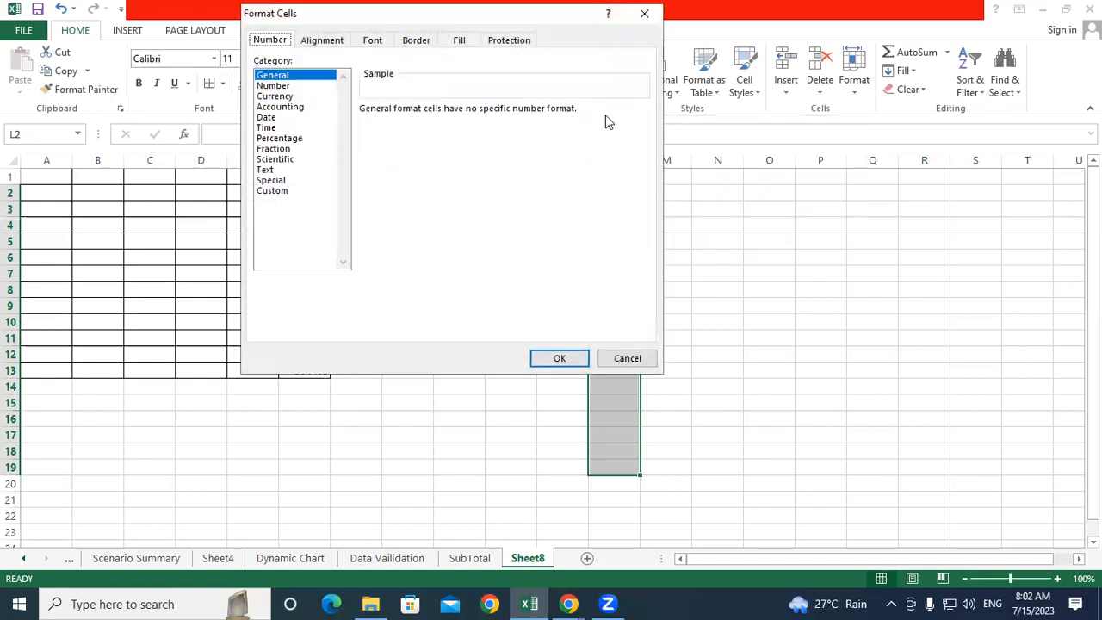
click(280, 192)
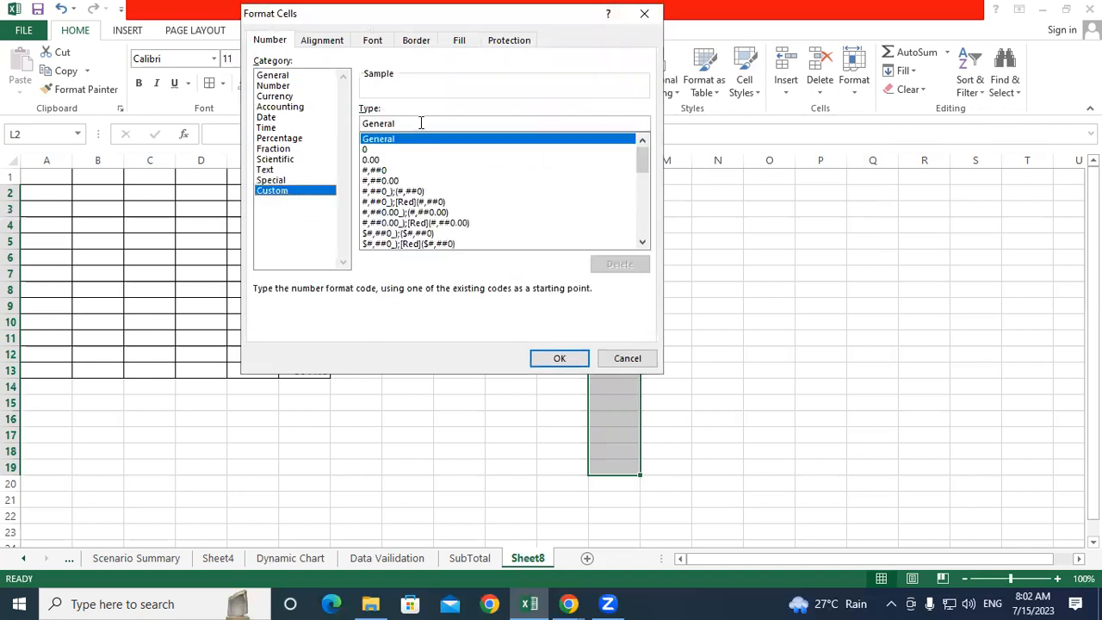
click(421, 123)
key(BackSpace)
key(BackSpace)
key(BackSpace)
key(BackSpace)
key(BackSpace)
key(BackSpace)
key(BackSpace)
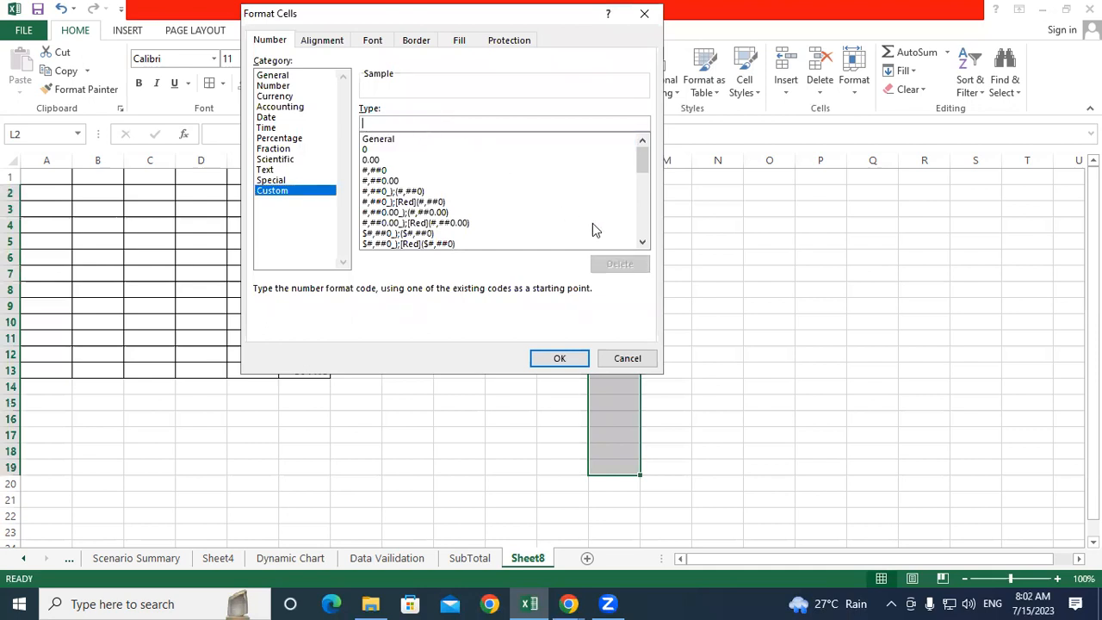
text(0)
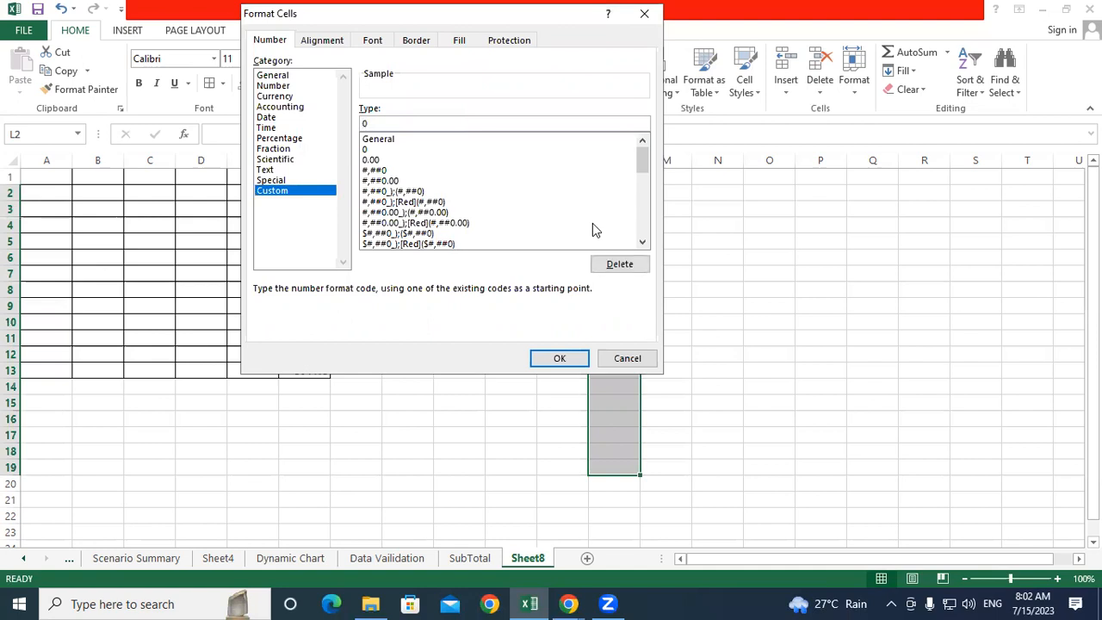
text( "KG")
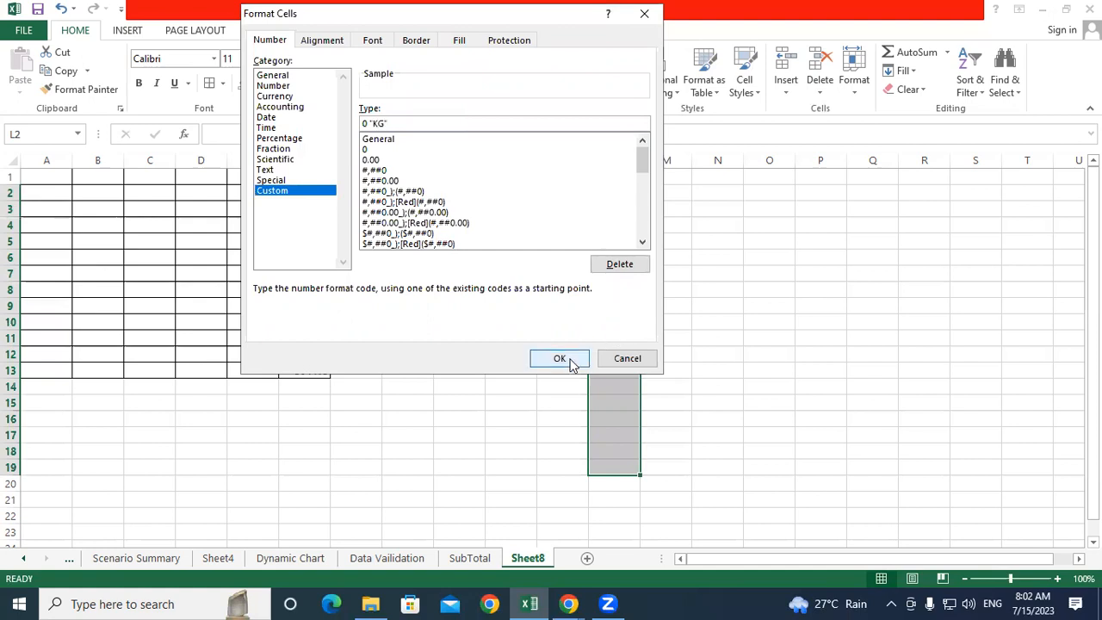
click(559, 358)
Step: Enter 20 in cell L4 and 15 in cell L5
click(618, 226)
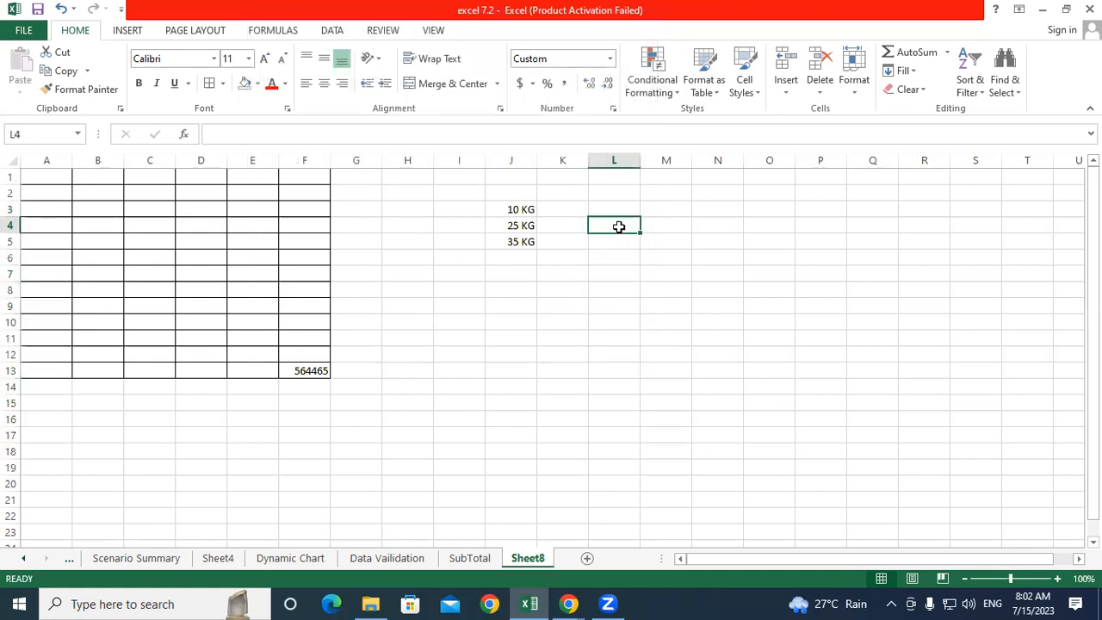
text(25)
key(Return)
text(1)
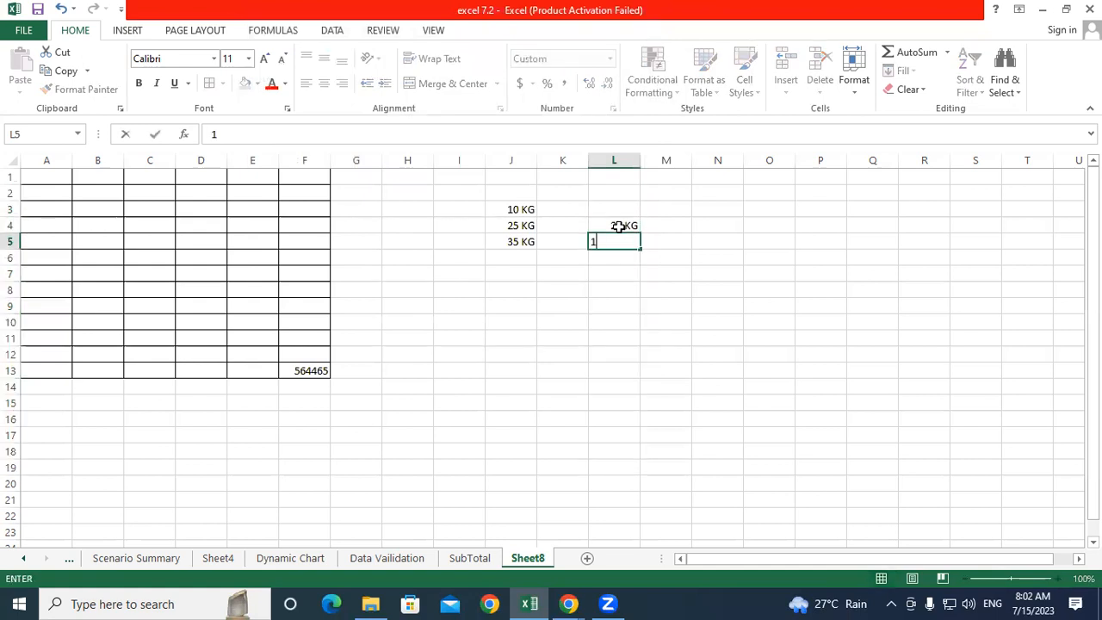
text(5)
key(Return)
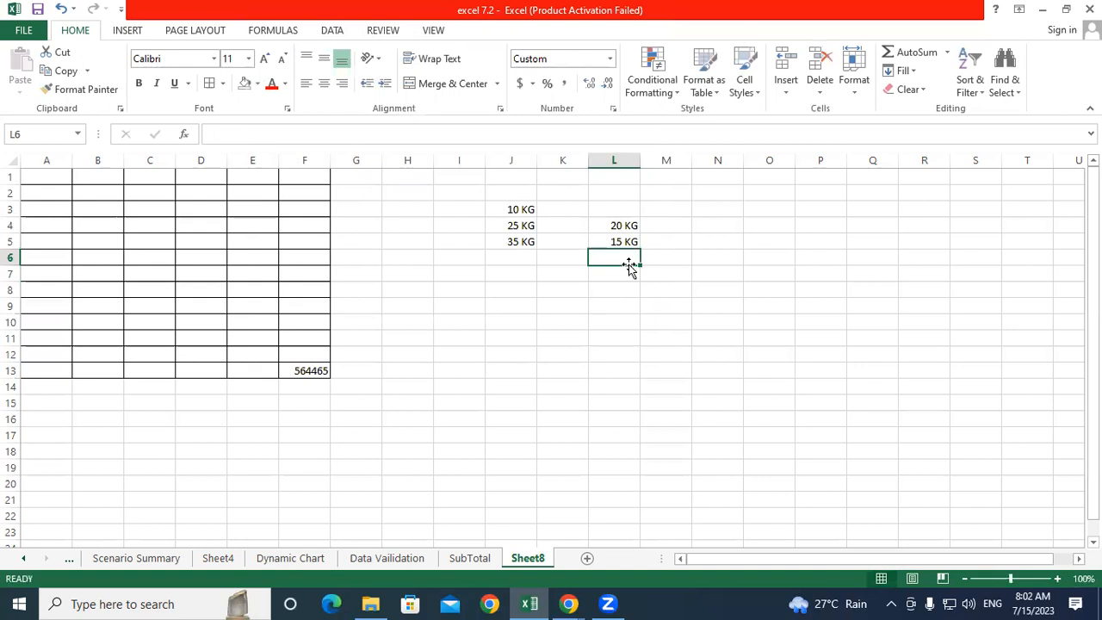
Step: Enter the formula =L4+L5 in cell L6
text(=)
click(633, 226)
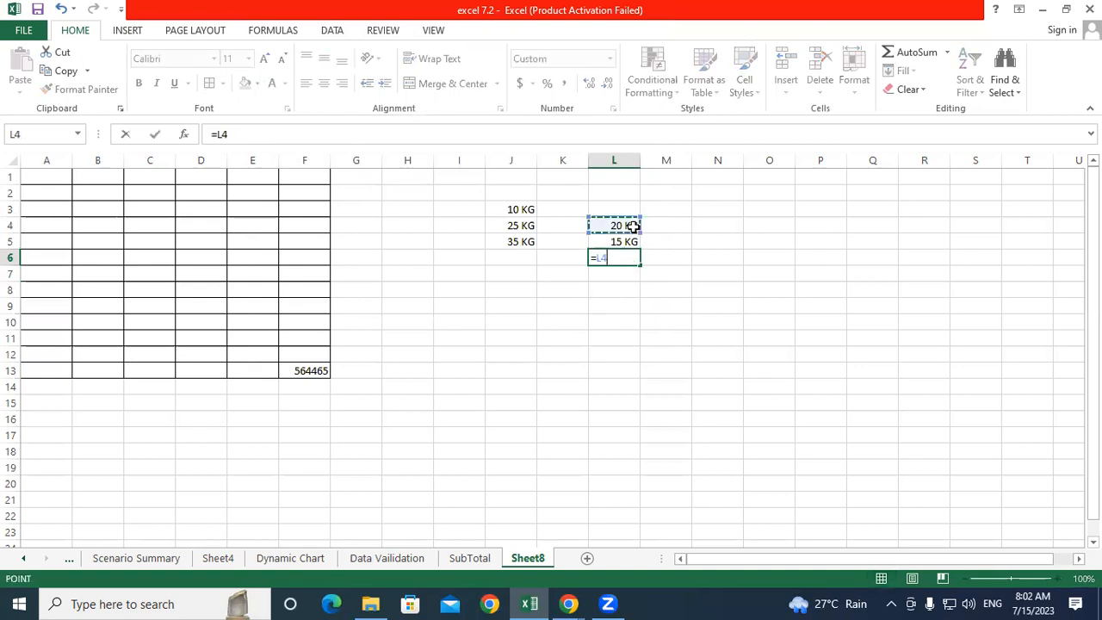
text(+)
key(Up)
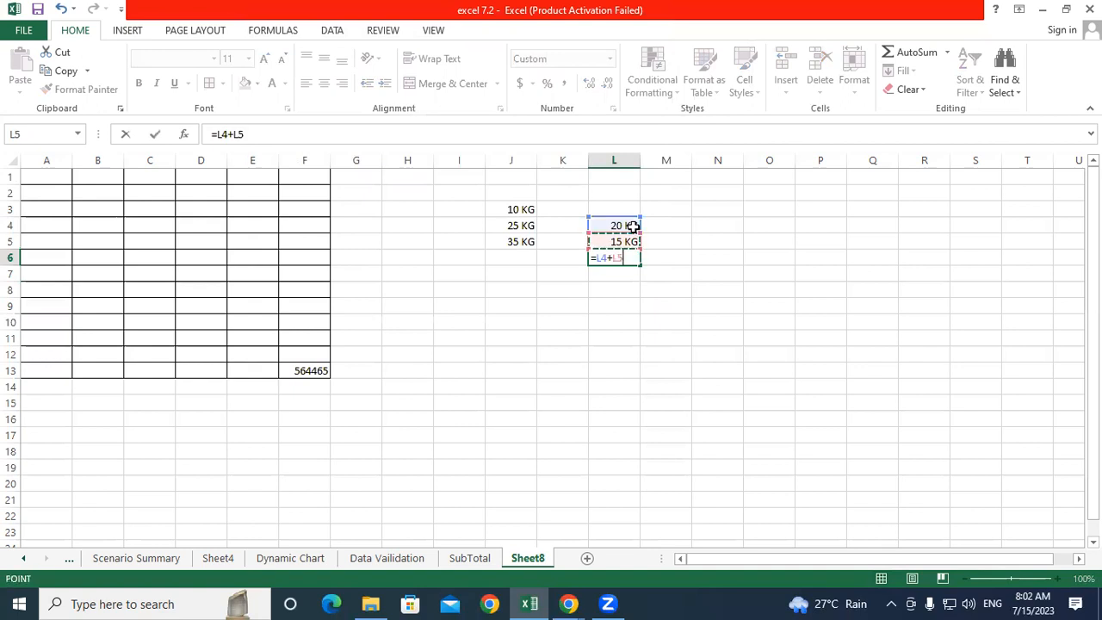
key(Return)
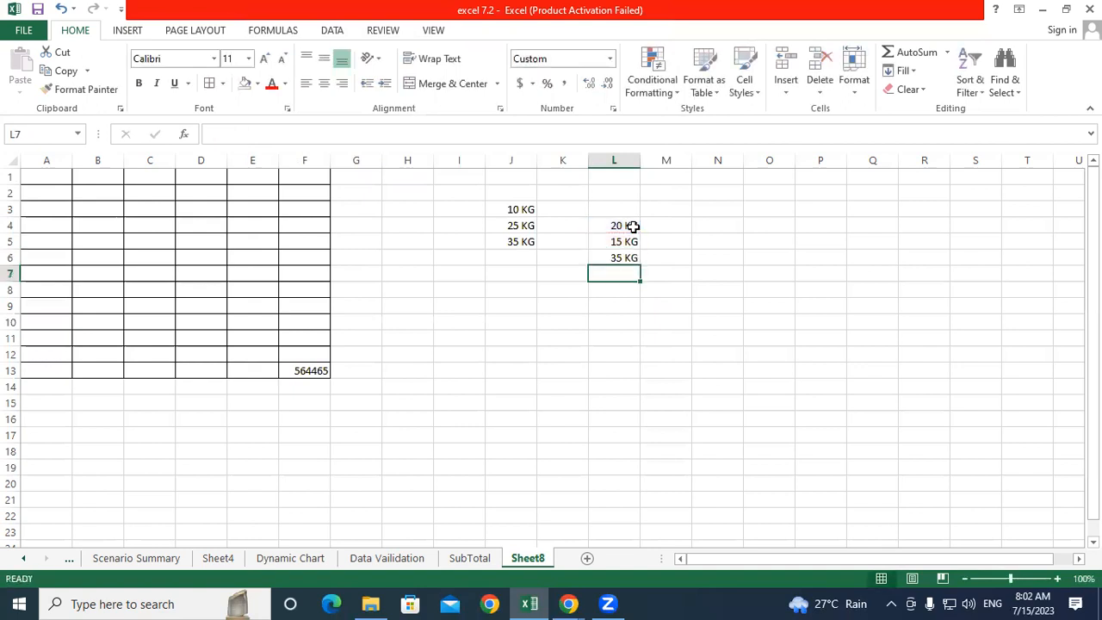
Step: Enter 10 in N4, then the unit-suffixed entries 10 KG in N5 and 12 KG in N6
click(718, 227)
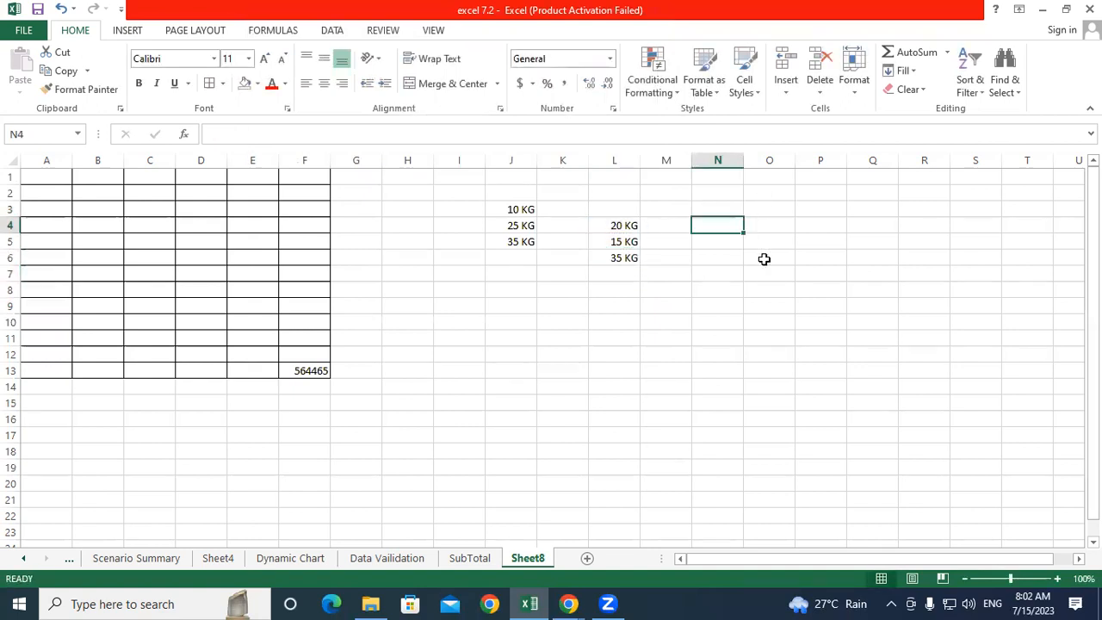
text(10)
key(Return)
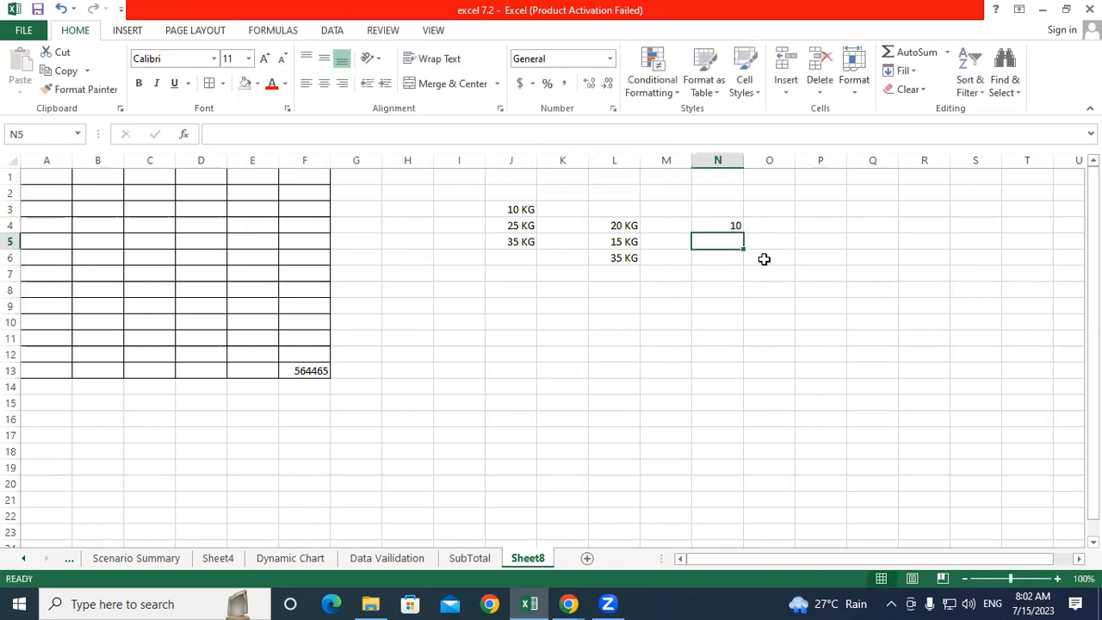
text(10)
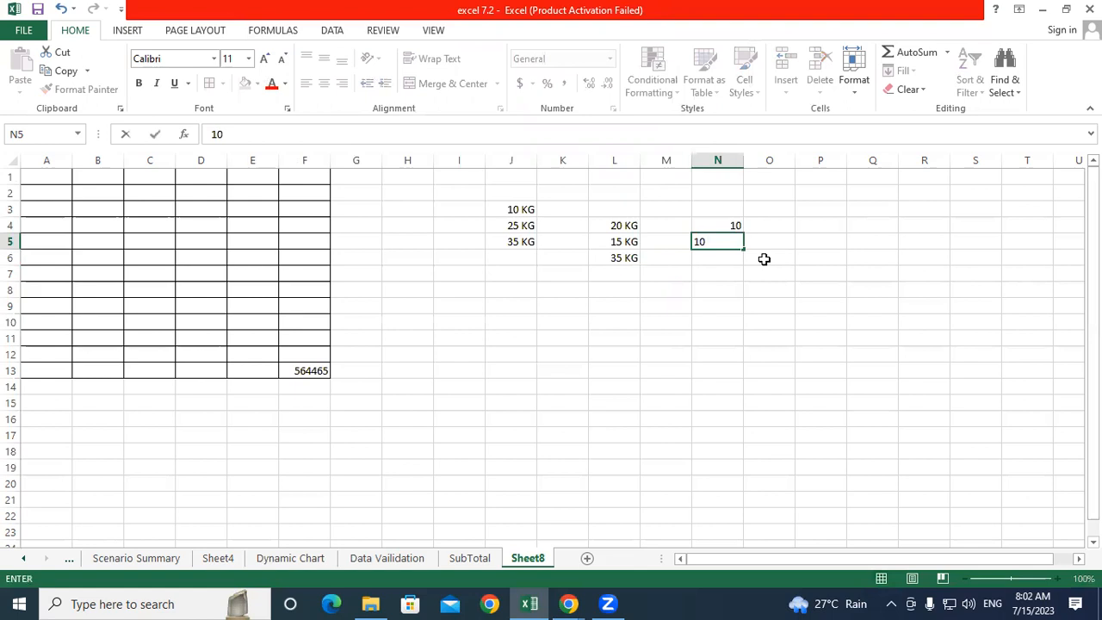
text( KG)
key(Return)
text(1)
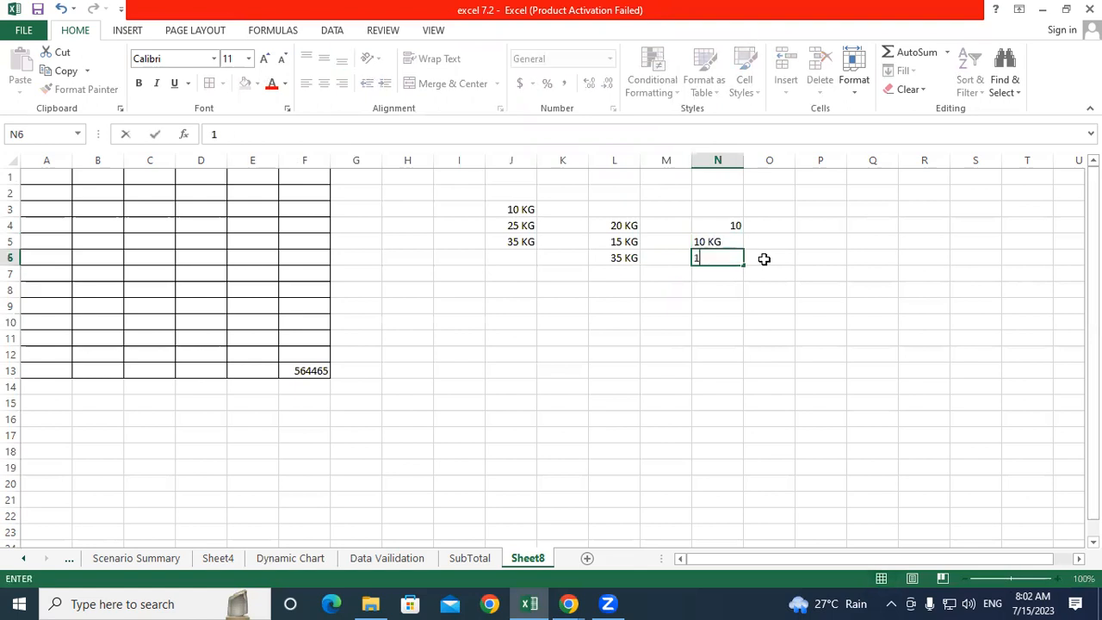
text(2 KG)
key(Return)
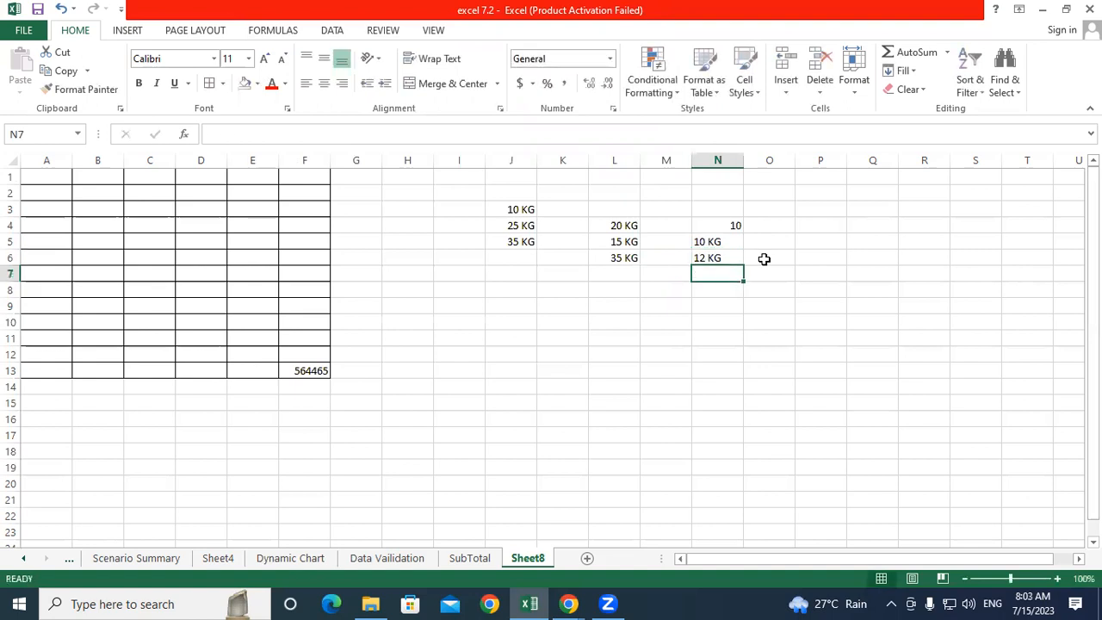
Step: Enter the formula =N5+N6 in cell N7 to try adding the manually suffixed entries
text(=)
key(Up)
key(Up)
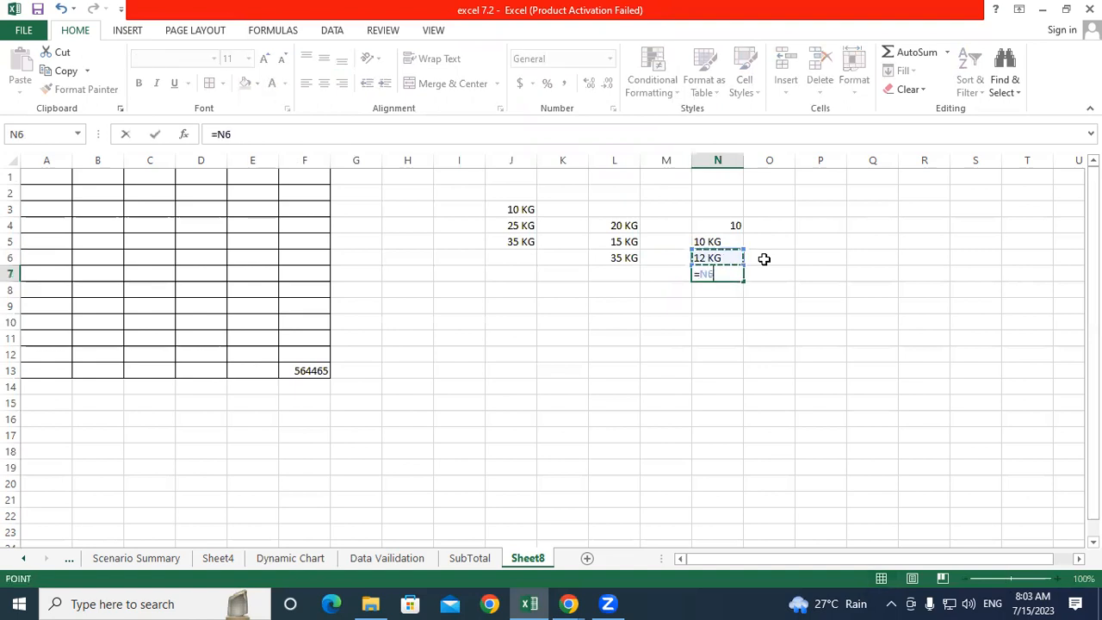
text(+)
key(Up)
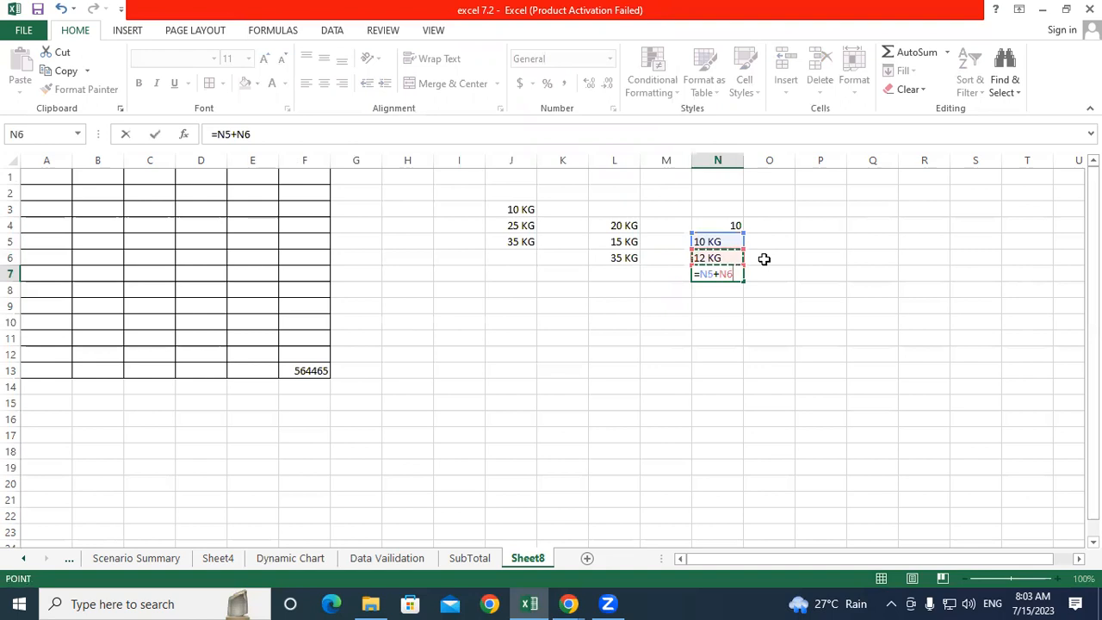
key(Return)
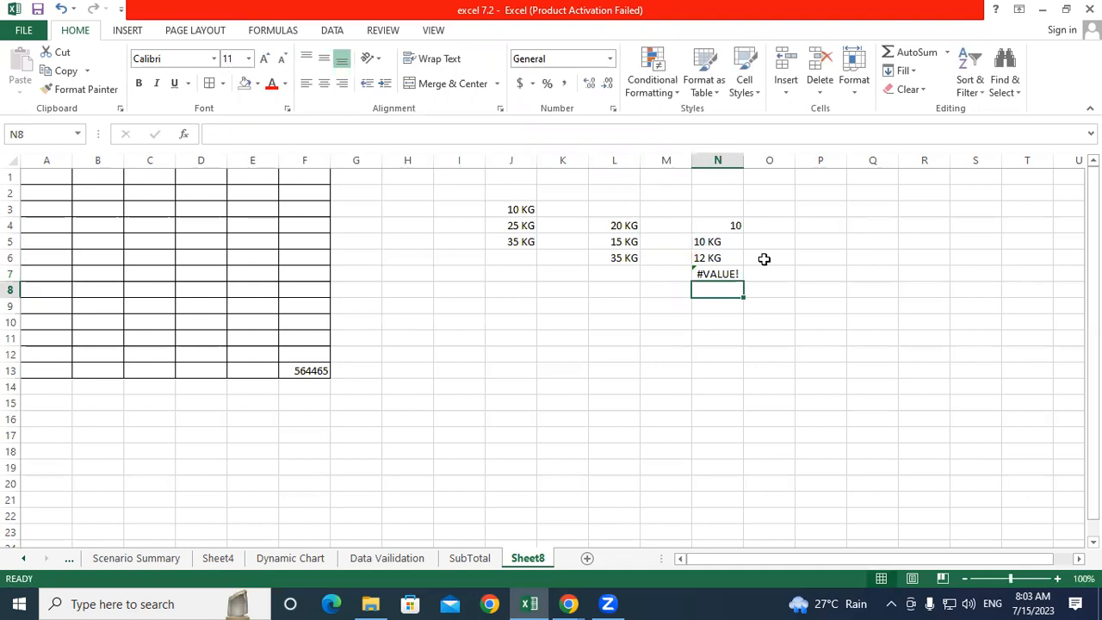
Step: Select the empty cell H10 and save the workbook
click(398, 319)
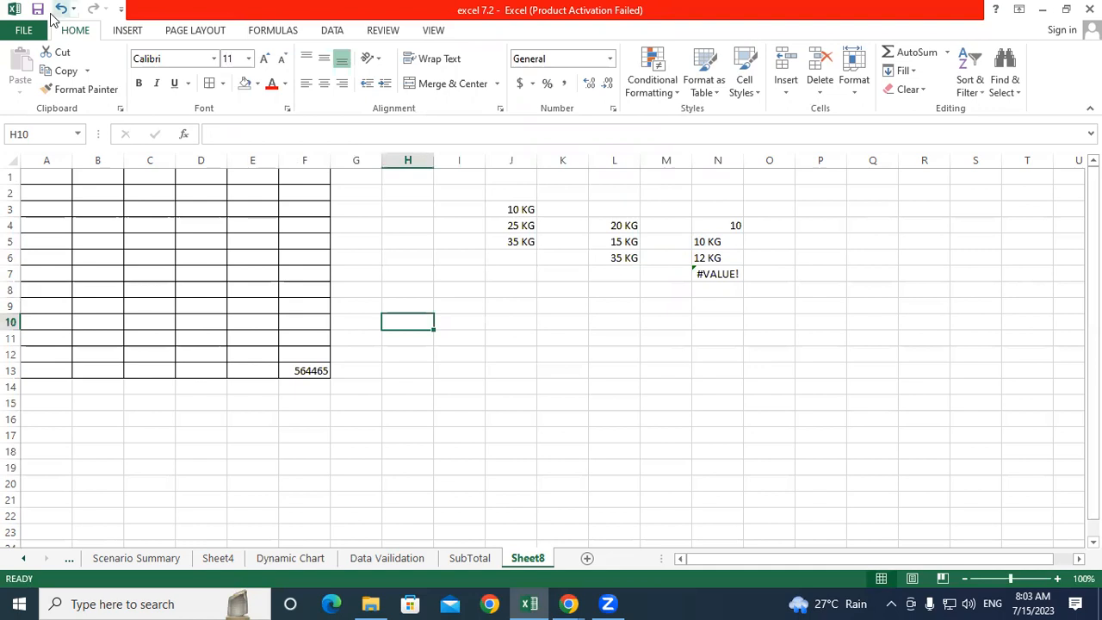
click(38, 10)
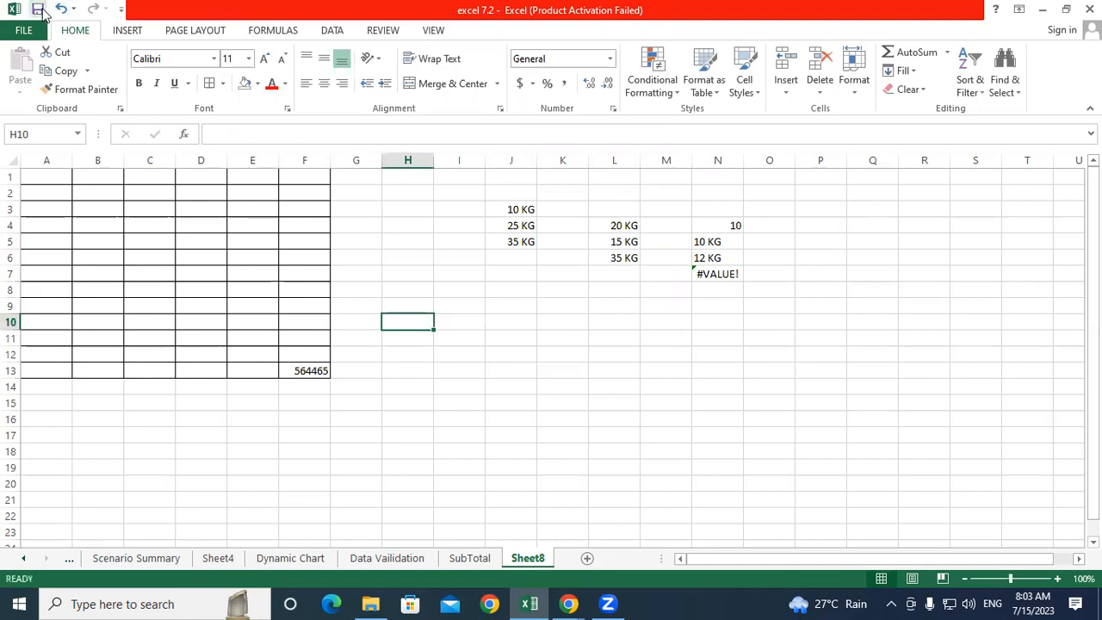